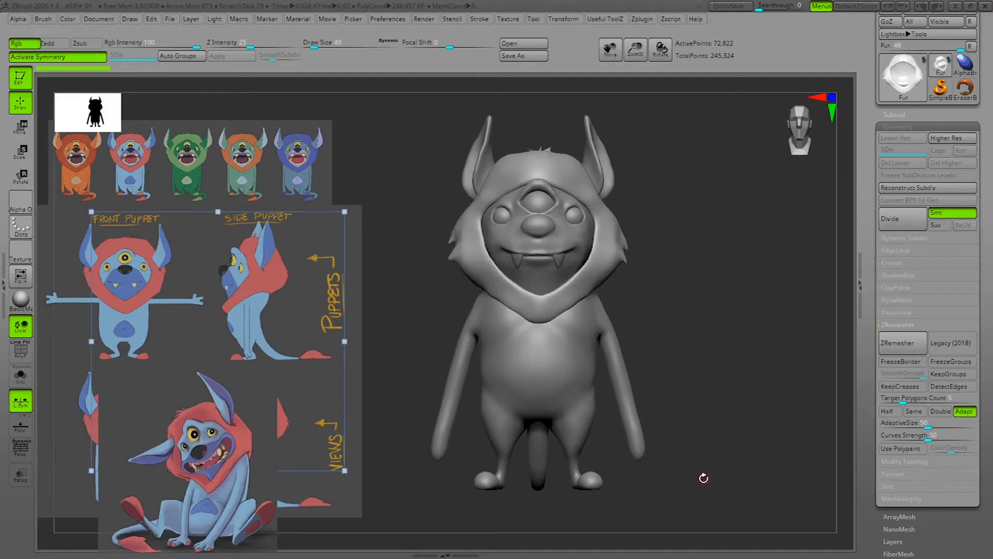
Select the Body subtool and clip the rounded arm ends flat with the ClipCurve brush.
mouse_move(753, 380)
shift+mouse_down()
mouse_move(741, 386)
mouse_move(779, 391)
shift+mouse_up()
alt+drag(723, 378, 781, 375)
alt+drag(778, 471, 750, 444)
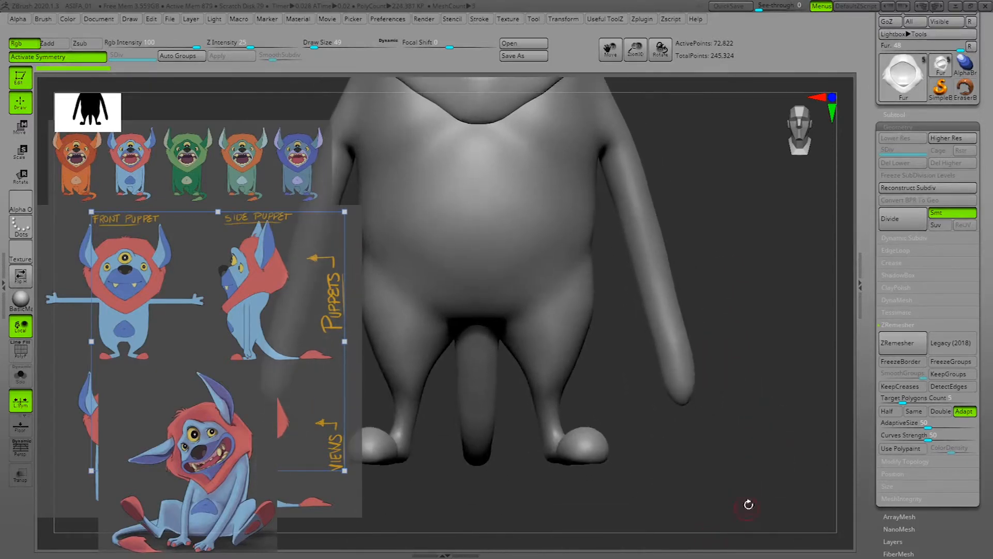
key(space)
click(773, 170)
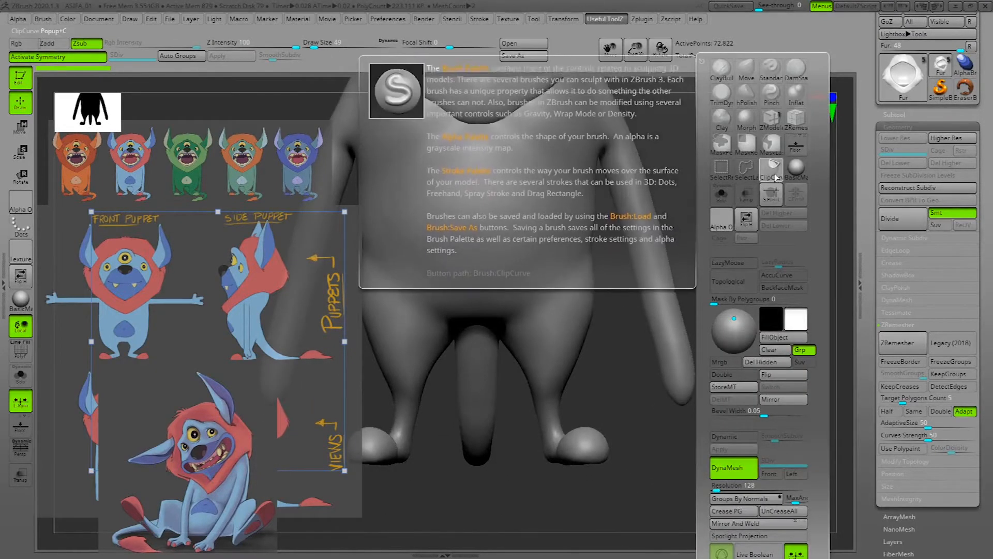
drag(735, 374, 634, 402)
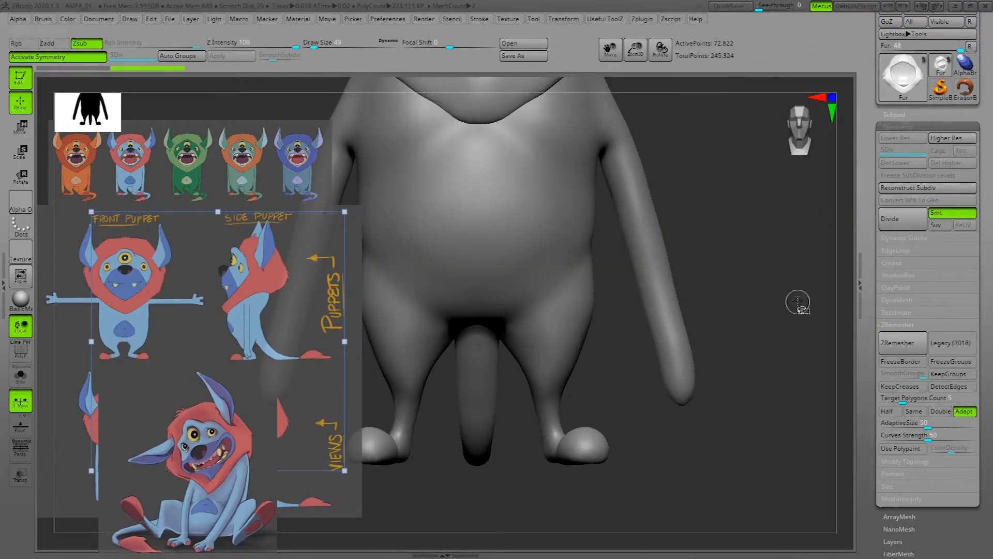
click(894, 114)
click(915, 146)
mouse_move(743, 366)
ctrl+shift+mouse_down()
mouse_move(650, 405)
mouse_move(629, 401)
ctrl+shift+mouse_up()
mouse_move(721, 395)
mouse_down()
mouse_move(770, 413)
mouse_move(719, 424)
mouse_move(776, 390)
mouse_move(774, 382)
mouse_move(777, 395)
mouse_move(781, 384)
mouse_move(787, 417)
mouse_move(627, 319)
mouse_up()
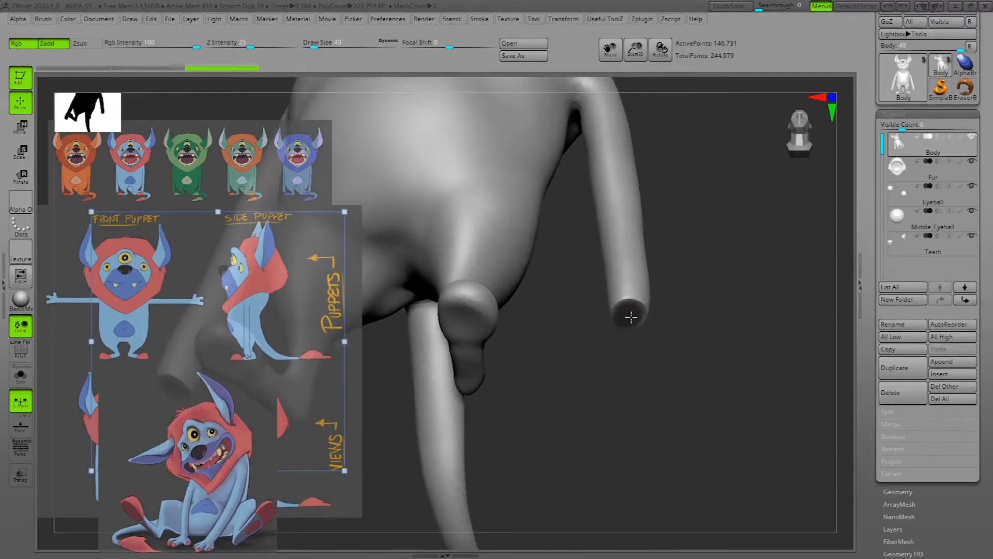
Extrude the flat arm ends downward along the arm with the Move gizmo, then clear the mask and update the DynaMesh.
mouse_move(723, 355)
mouse_down()
mouse_move(765, 350)
mouse_move(776, 382)
mouse_up()
key(w)
drag(688, 357, 703, 310)
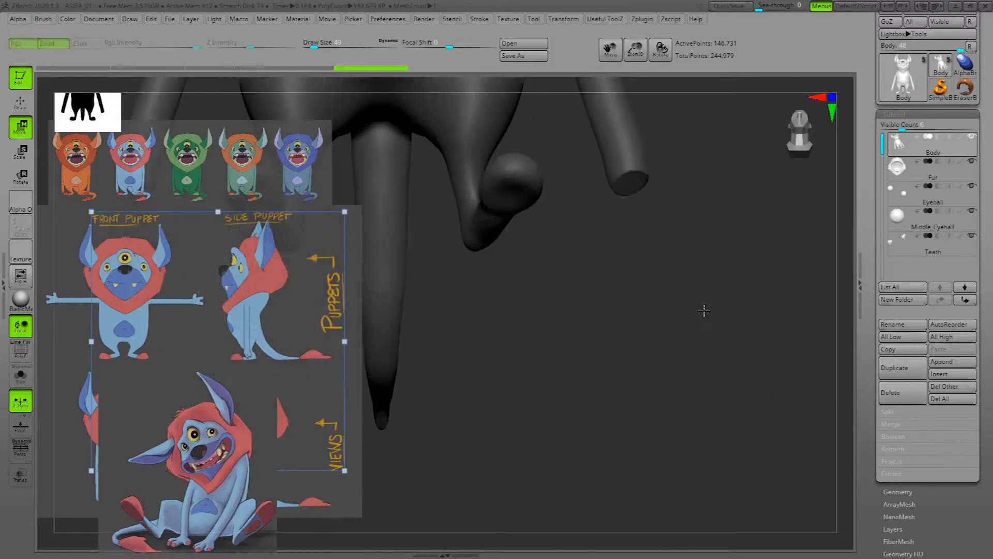
click(634, 187)
shift+drag(724, 222, 759, 267)
drag(650, 248, 659, 282)
alt+drag(754, 269, 723, 339)
drag(634, 342, 629, 352)
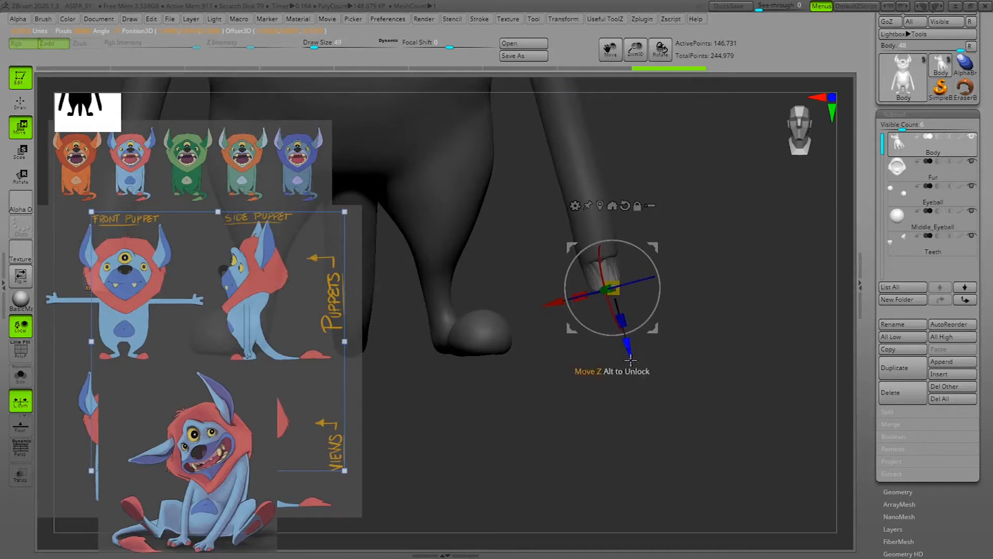
key(q)
ctrl+drag(718, 302, 693, 317)
drag(755, 332, 625, 290)
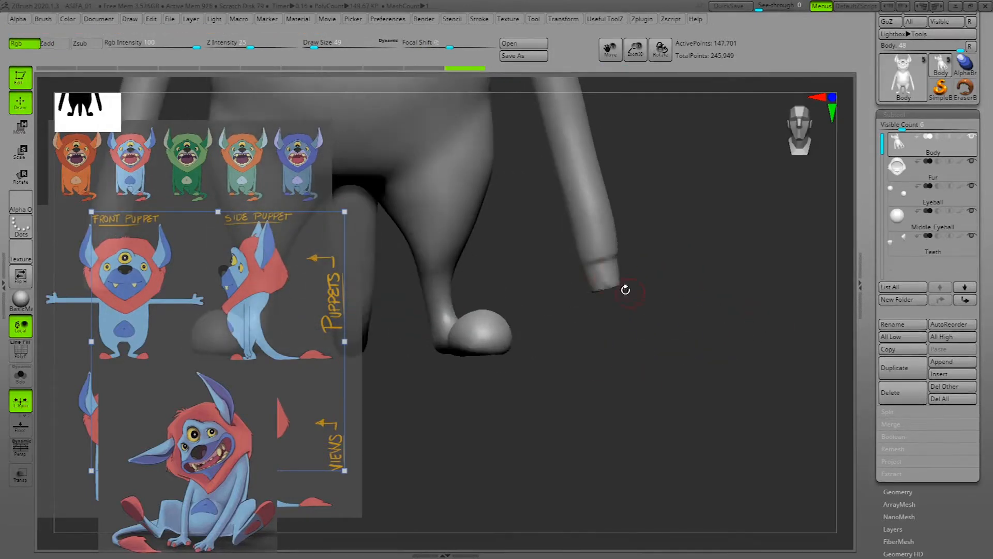
Lower the Smooth brush's Z Intensity and smooth the crease where the extruded piece meets the wrist.
key(space)
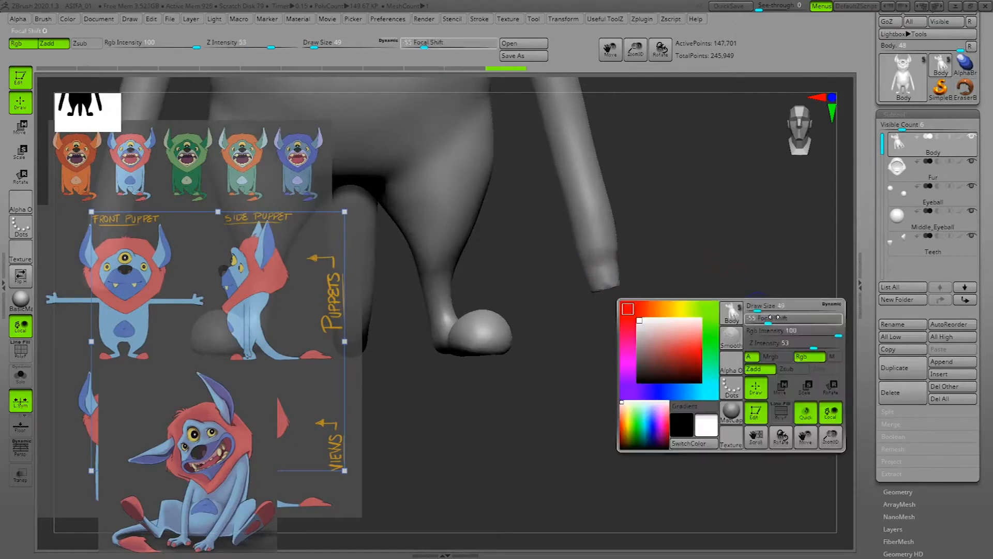
drag(813, 346, 803, 347)
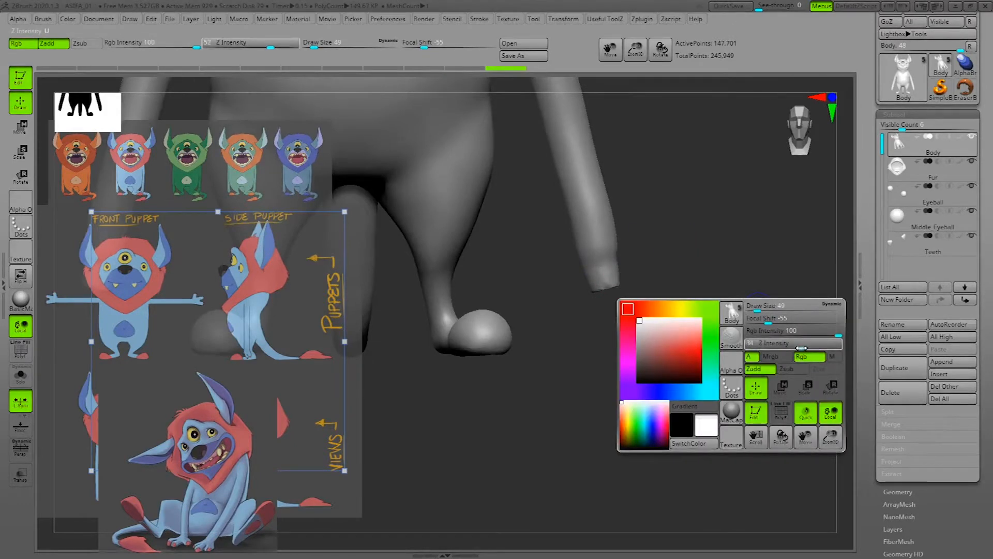
drag(595, 268, 598, 263)
mouse_move(756, 282)
mouse_down()
mouse_move(677, 281)
mouse_move(722, 299)
mouse_up()
mouse_move(734, 337)
mouse_down()
mouse_move(798, 348)
mouse_move(782, 342)
mouse_up()
shift+drag(594, 260, 601, 255)
shift+drag(753, 291, 714, 311)
Restore the custom user interface layout.
key(space)
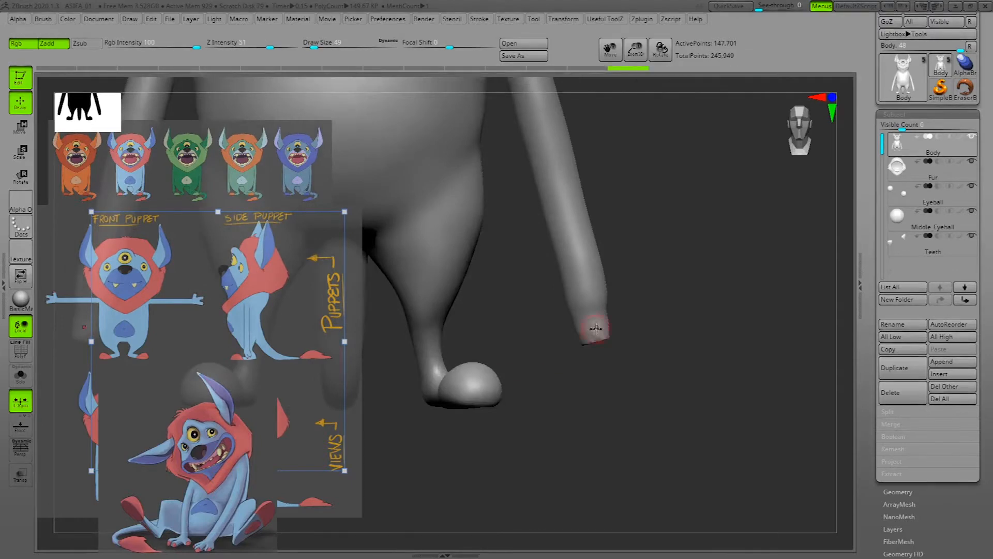
mouse_move(389, 19)
click(407, 57)
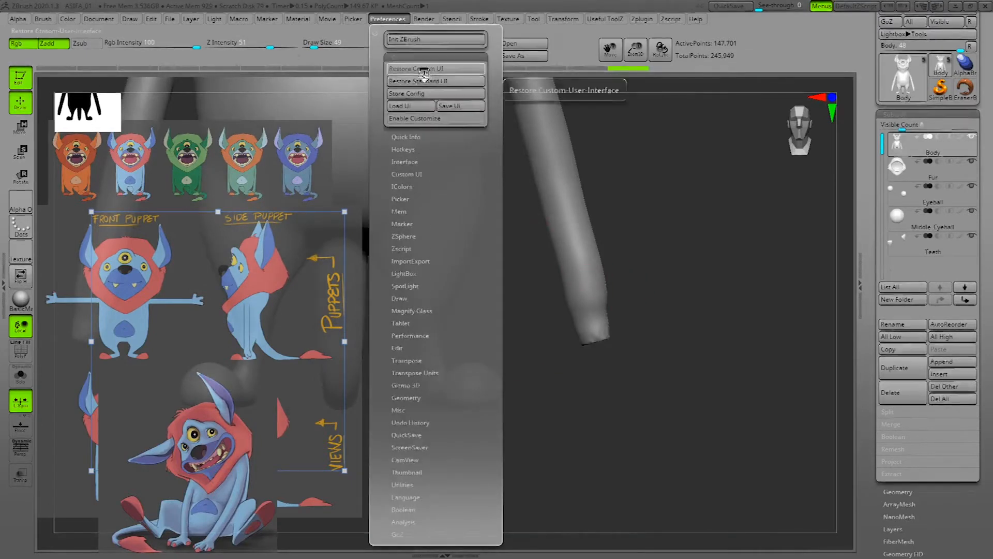
click(409, 70)
Set the draw size to 113 and reshape the wrist and palm block at the arm's end.
key(space)
drag(595, 311, 601, 311)
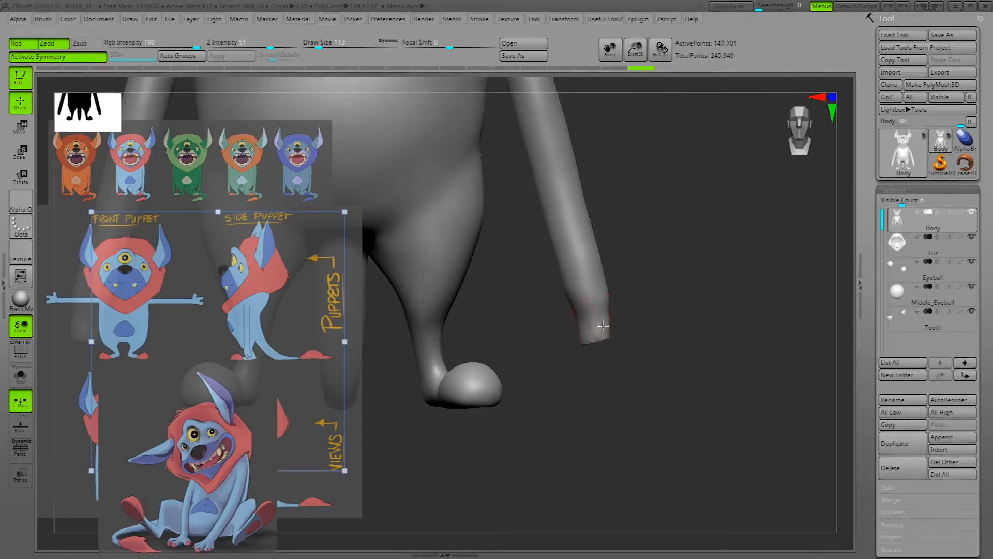
drag(807, 357, 691, 354)
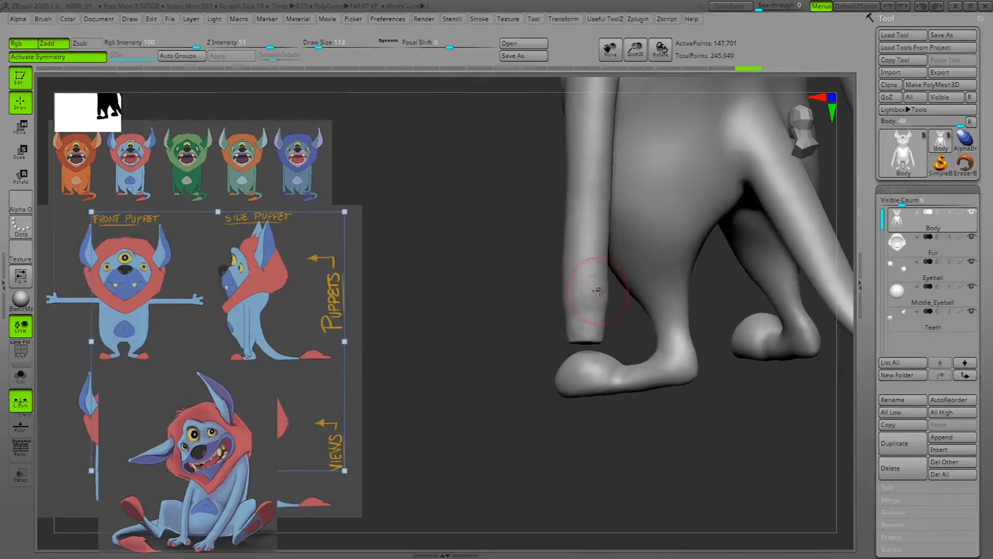
drag(557, 470, 672, 317)
Set the draw size to 25 and mask the finger spots on the arm's flat end face.
key(space)
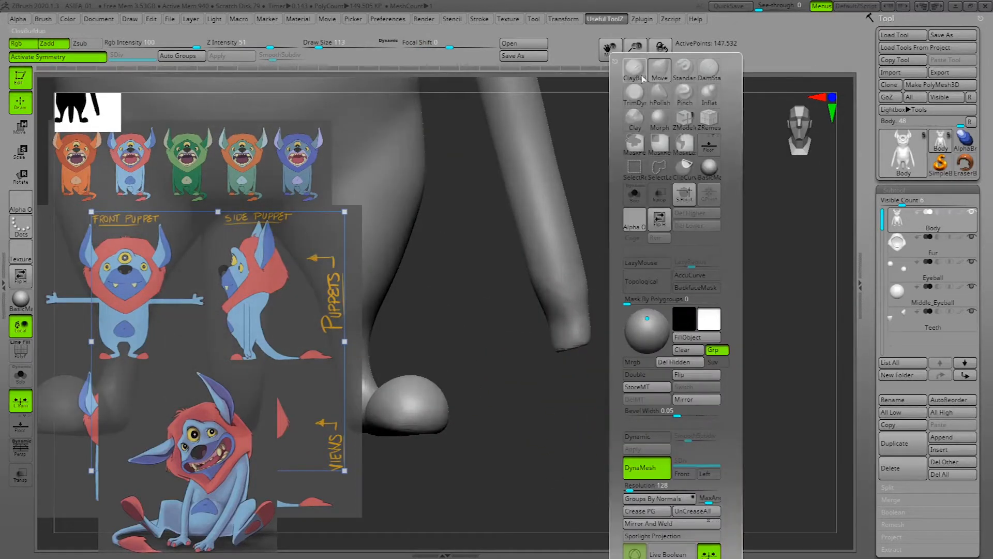
key(space)
click(672, 326)
drag(741, 336, 737, 294)
ctrl+drag(579, 322, 578, 324)
drag(684, 361, 569, 349)
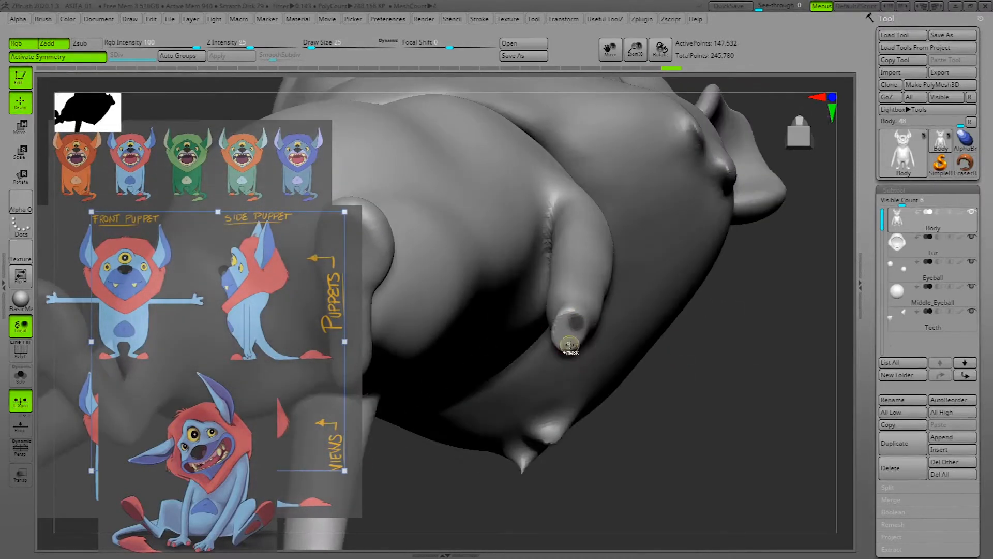
Extrude the finger spots out of the hand with the Move gizmo, then clear the mask and remesh the body.
drag(706, 394, 712, 350)
key(w)
drag(601, 394, 603, 430)
drag(738, 395, 702, 406)
drag(592, 430, 593, 437)
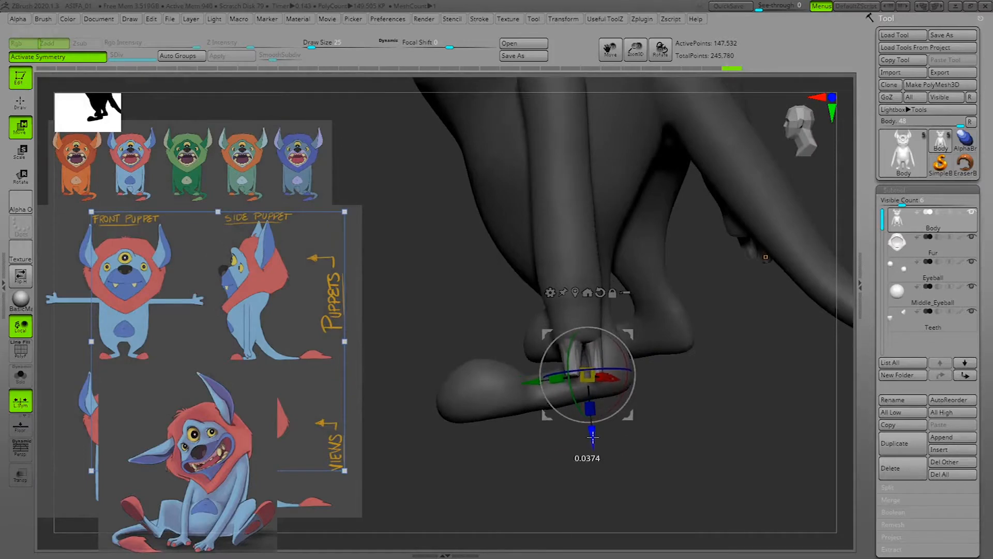
drag(688, 440, 702, 389)
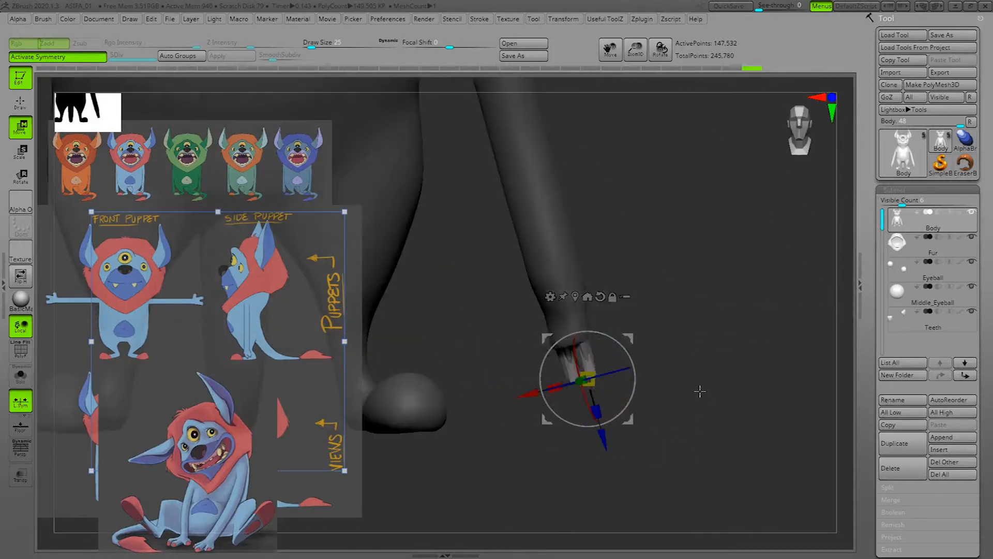
key(q)
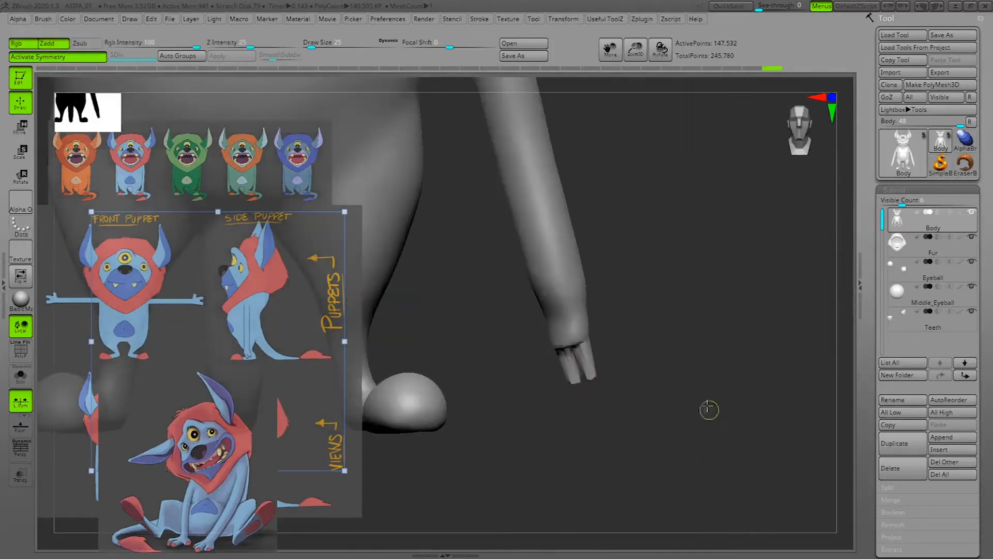
drag(759, 405, 696, 441)
Mask a thumb spot on the side of the hand above the fingers and invert the mask.
drag(694, 297, 644, 301)
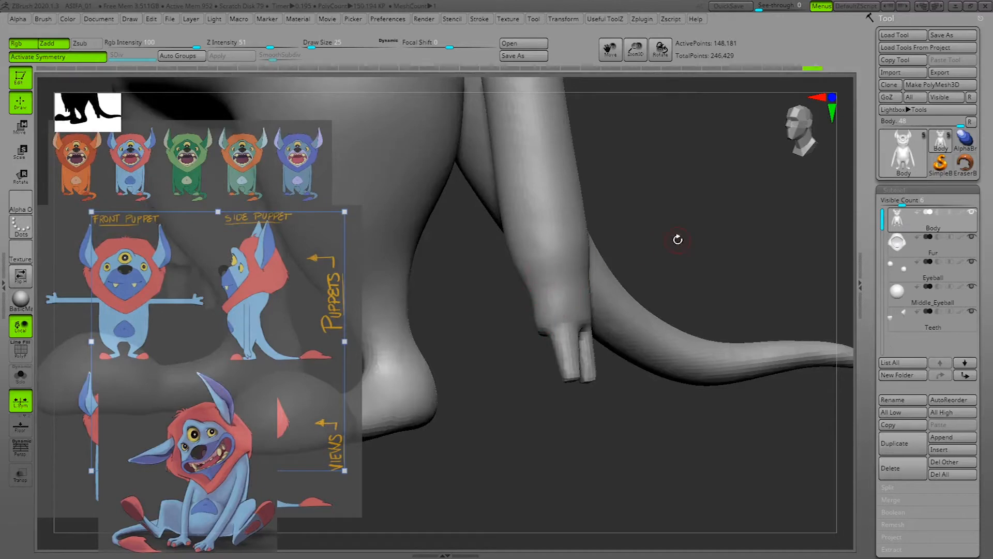
drag(666, 239, 661, 243)
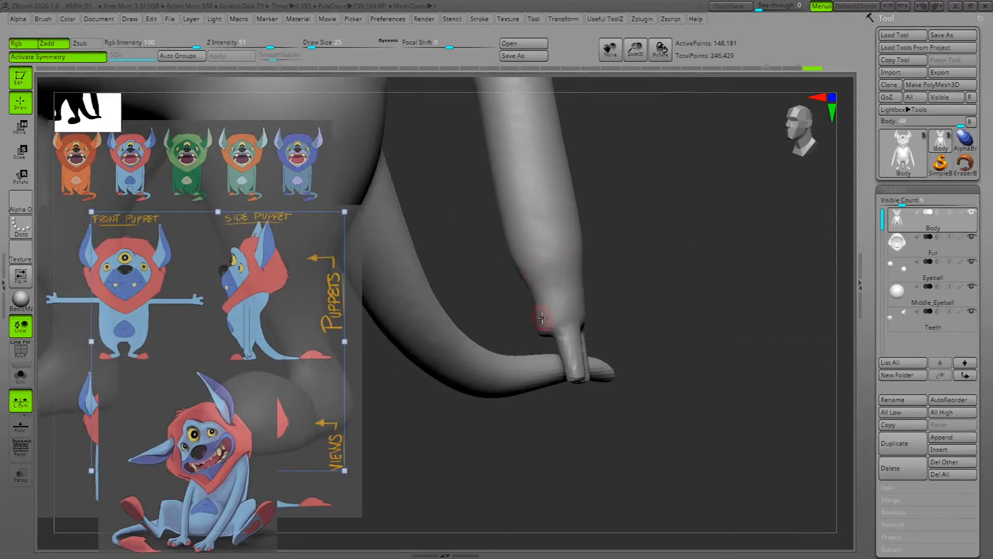
drag(559, 271, 646, 269)
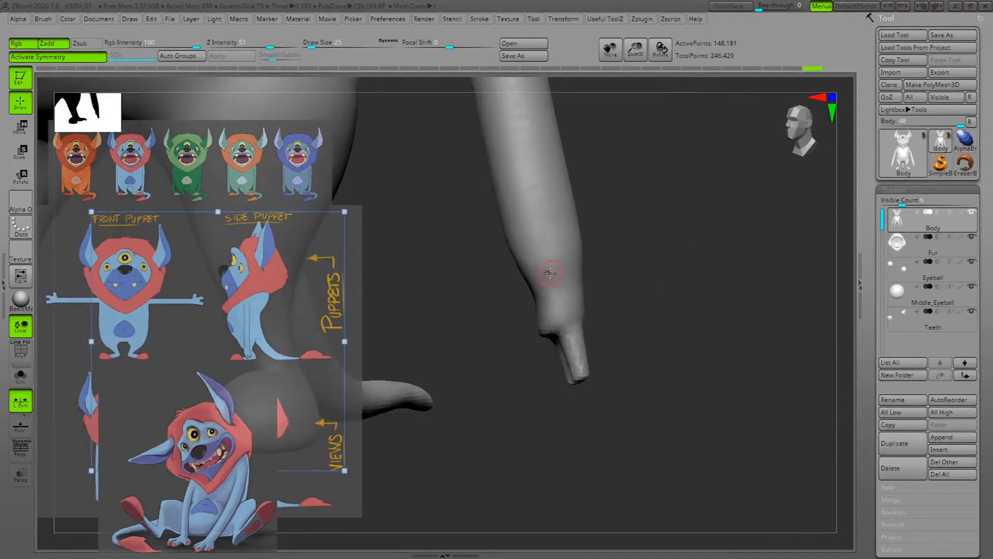
ctrl+drag(549, 275, 548, 288)
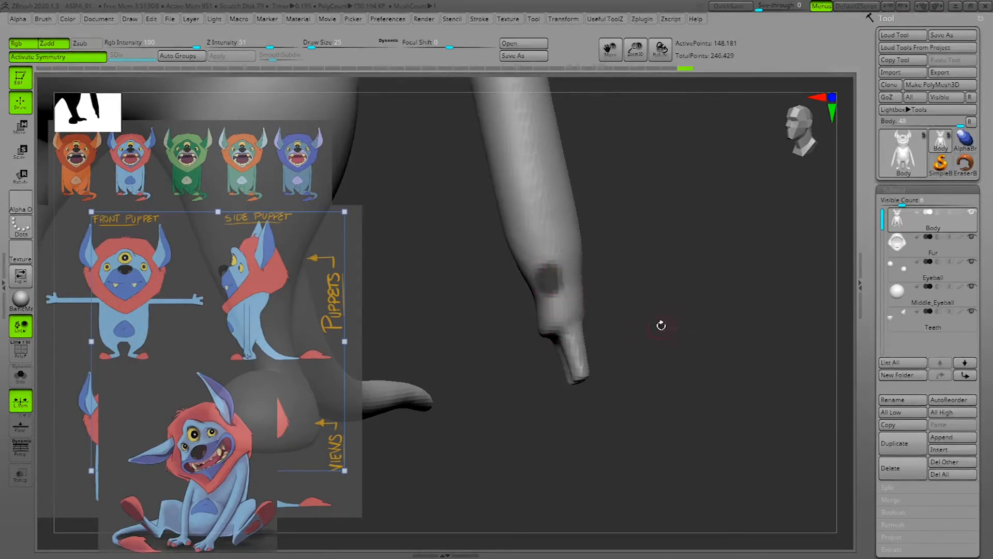
ctrl+click(682, 336)
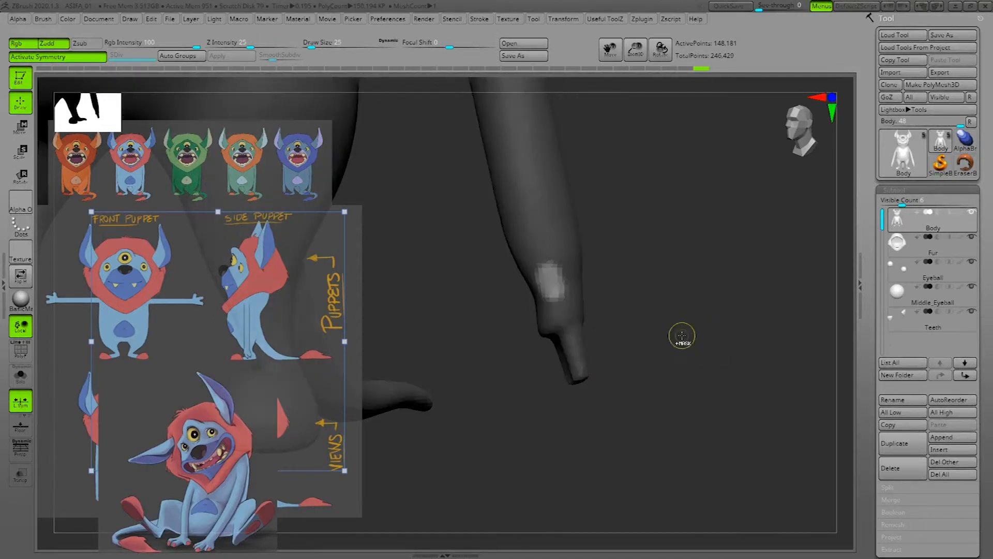
Place the Move gizmo on the unmasked thumb spot and reorient its axes to follow the arm.
key(w)
click(552, 278)
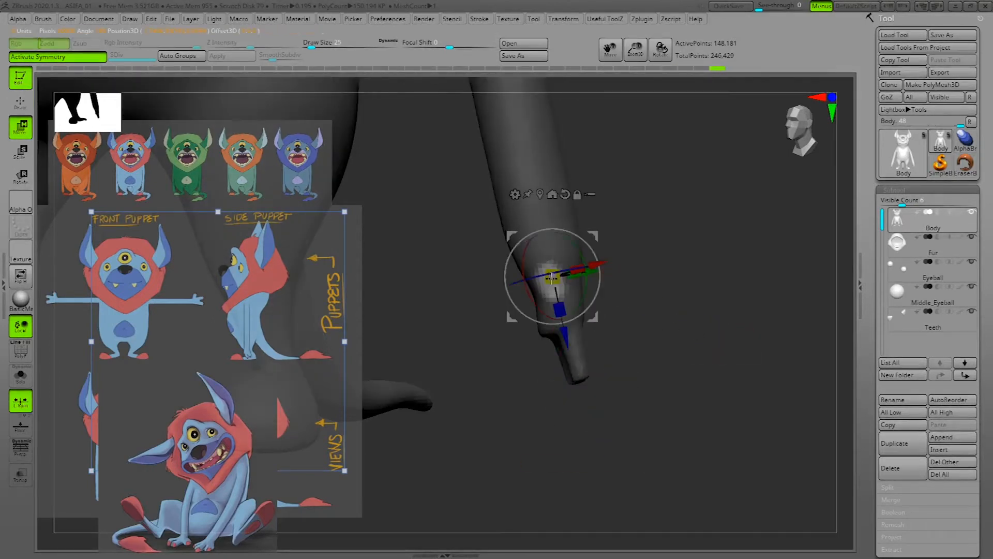
alt+click(704, 288)
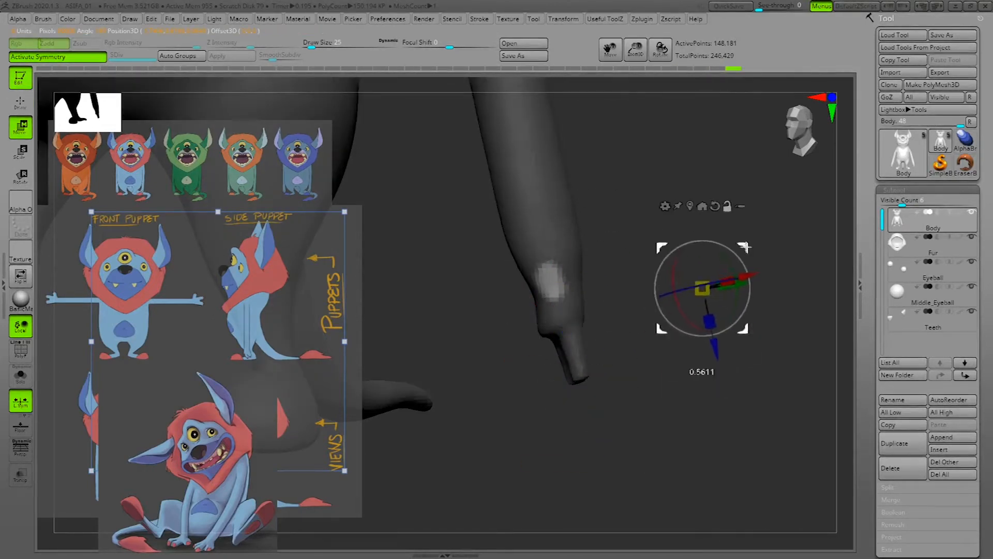
alt+click(551, 280)
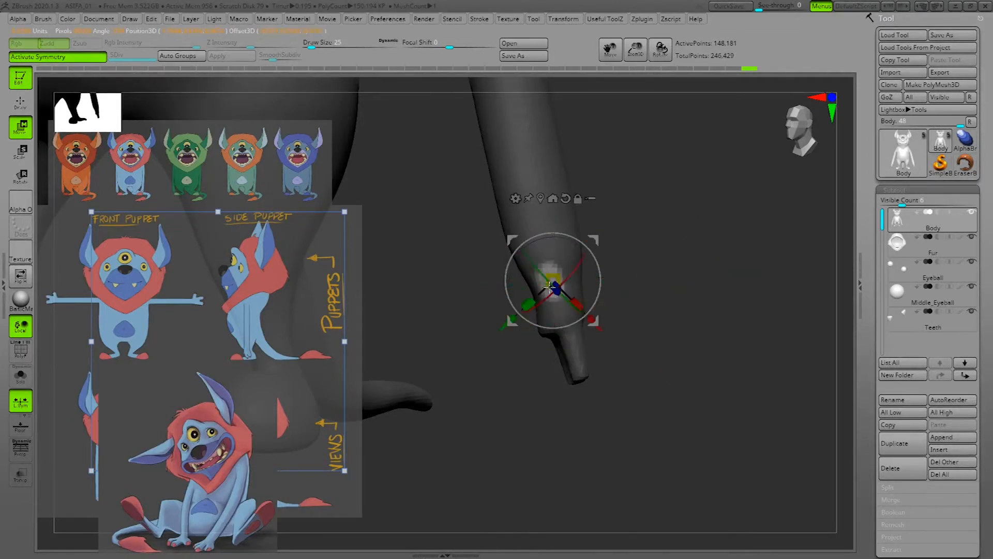
ctrl+drag(556, 286, 558, 288)
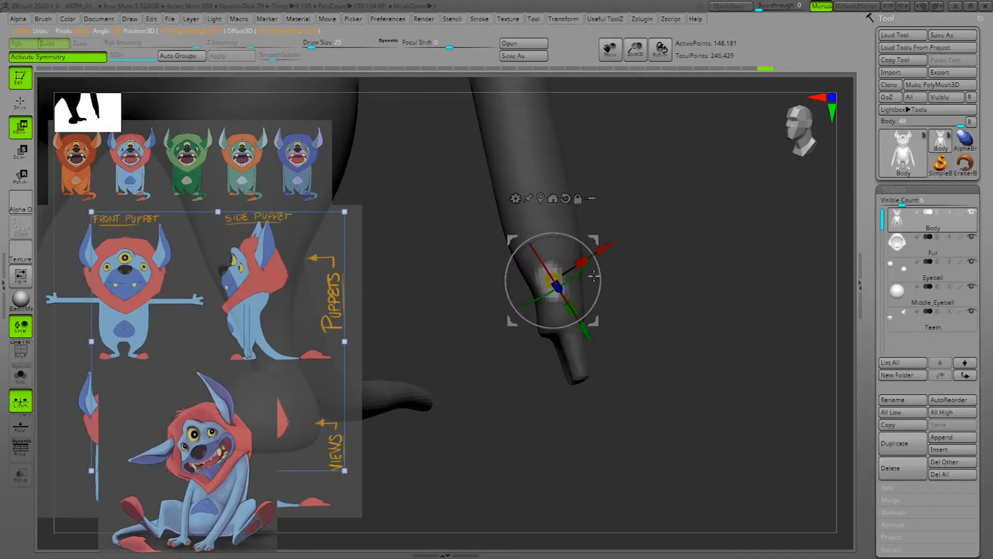
drag(573, 241, 548, 253)
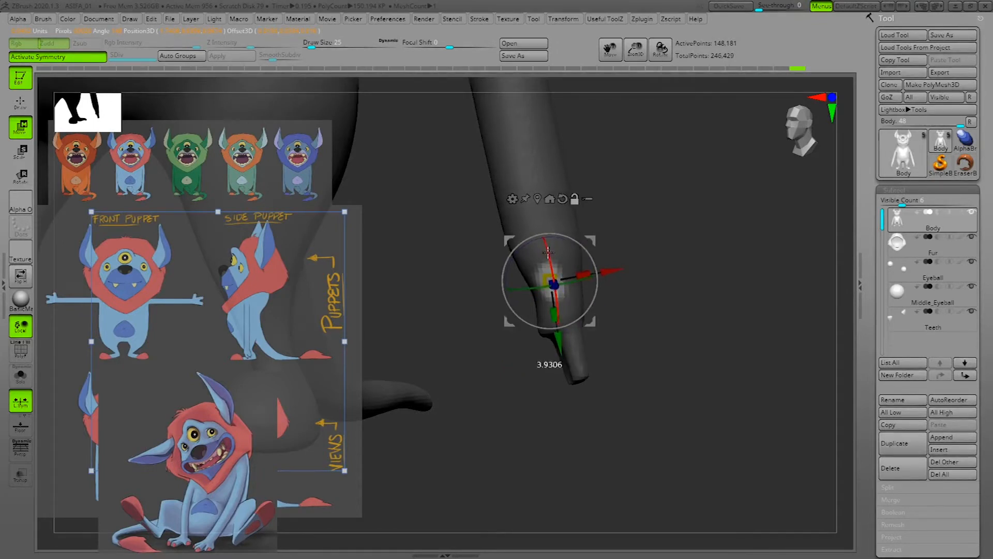
drag(728, 310, 687, 320)
mouse_move(514, 287)
mouse_down()
mouse_move(529, 290)
mouse_move(522, 294)
mouse_up()
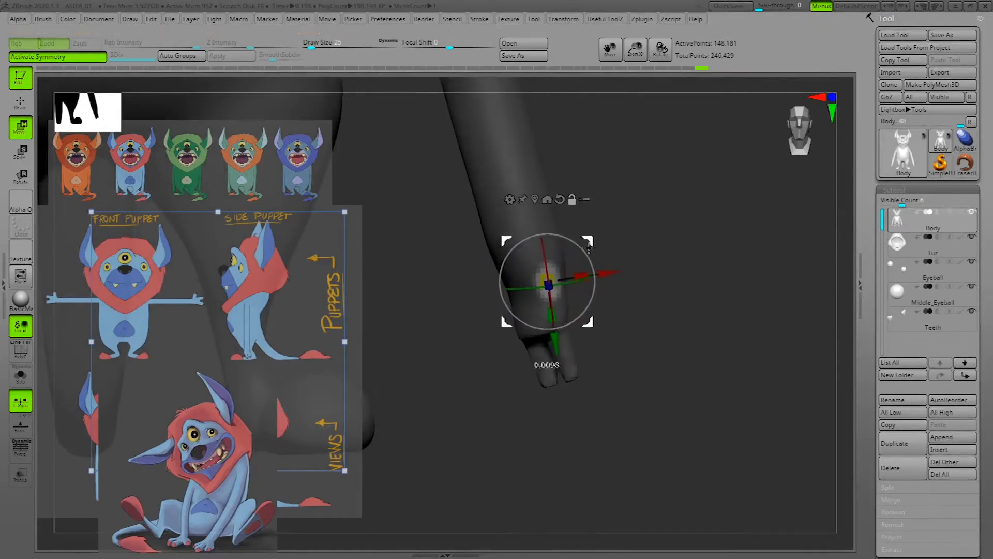
drag(699, 321, 648, 301)
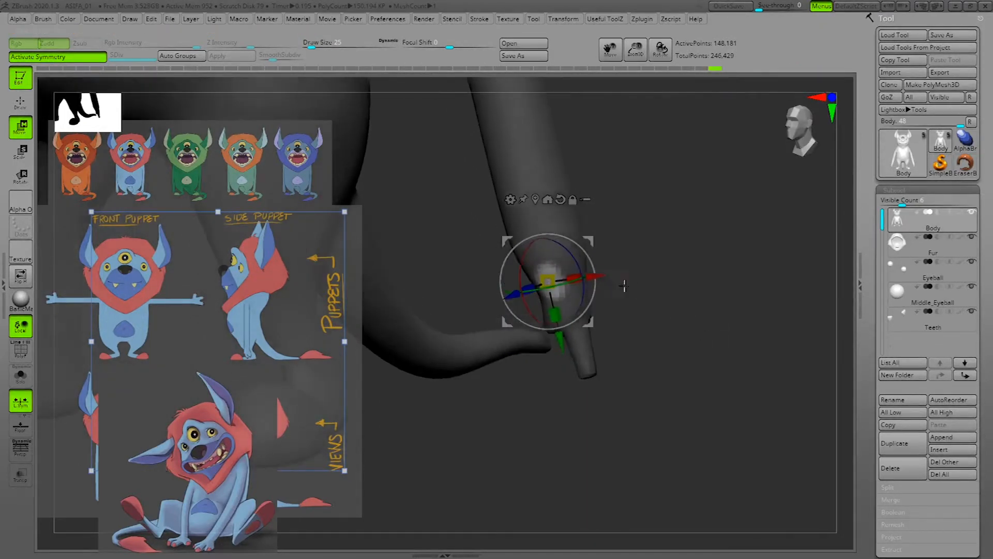
Pull the thumb out of the side of the hand and move it down and forward with the gizmo.
drag(584, 251, 560, 266)
drag(732, 300, 615, 313)
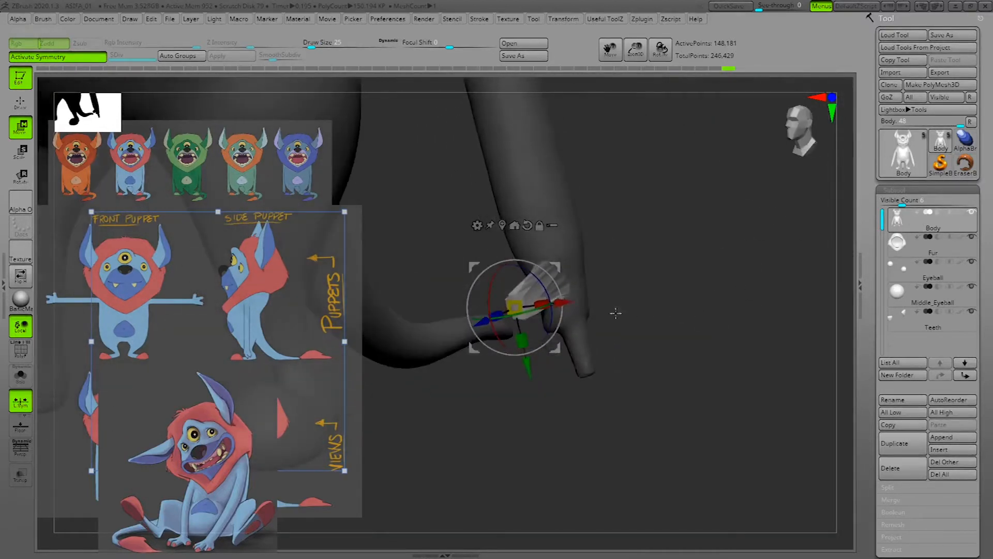
drag(745, 332, 600, 346)
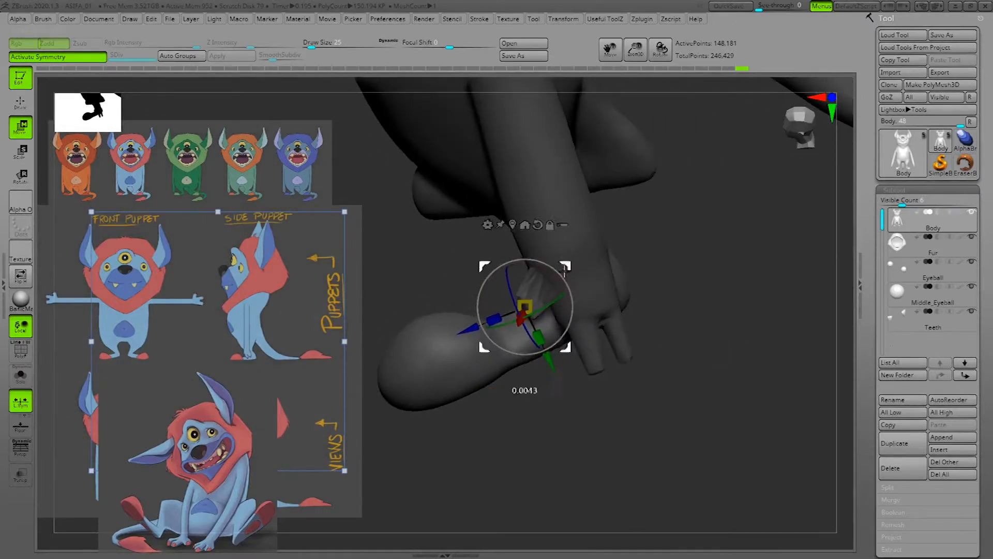
drag(547, 260, 554, 294)
drag(743, 348, 651, 293)
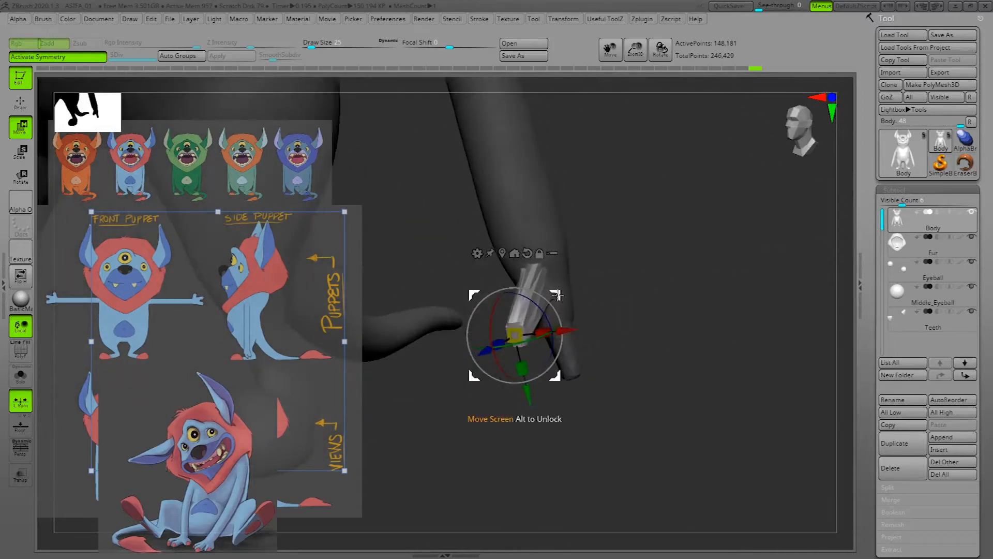
mouse_move(552, 296)
mouse_down()
mouse_move(568, 293)
mouse_move(564, 303)
mouse_move(550, 277)
mouse_move(561, 300)
mouse_up()
drag(772, 337, 564, 296)
drag(681, 379, 713, 420)
Clear the mask, remesh the body, and adjust the new thumb's shape with the Move brush.
key(q)
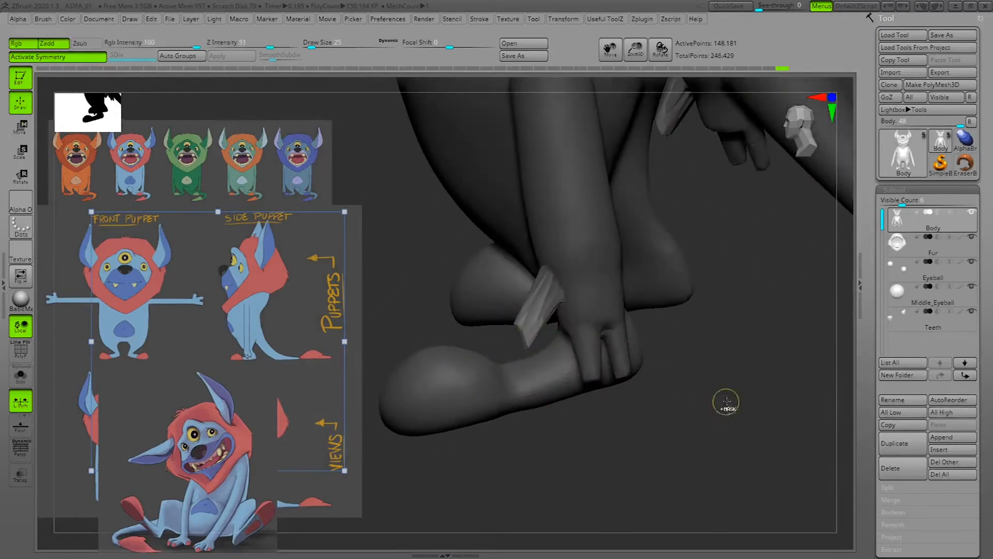
key(space)
drag(526, 329, 529, 332)
key(space)
key(space)
key(space)
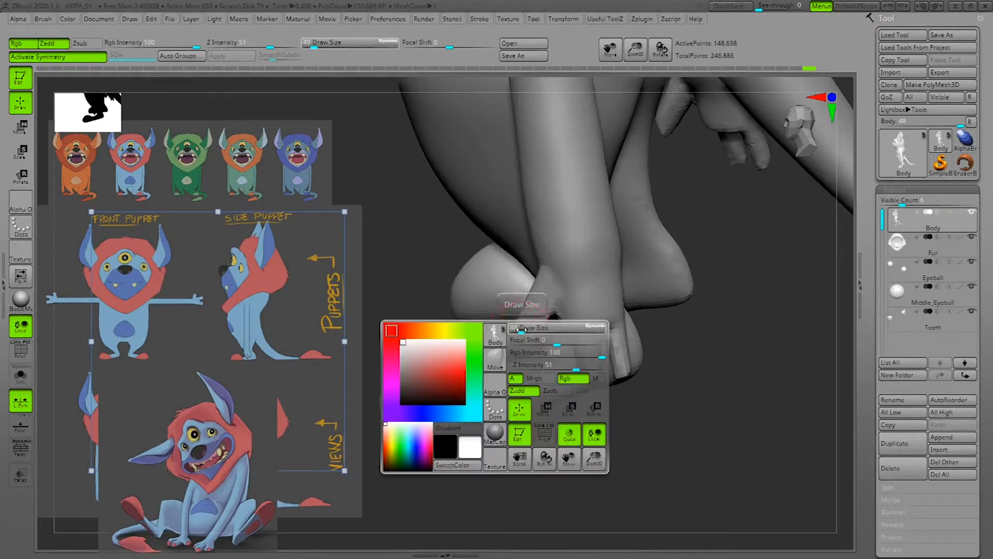
drag(532, 342, 526, 339)
ctrl+drag(654, 377, 714, 395)
Smooth the thumb, its base where it joins the hand, and the area around the fingers.
mouse_move(532, 319)
shift+mouse_down()
mouse_move(526, 339)
mouse_move(549, 294)
mouse_move(581, 329)
shift+mouse_up()
mouse_move(754, 388)
mouse_down()
mouse_move(668, 358)
mouse_move(653, 325)
mouse_move(605, 285)
mouse_up()
drag(634, 331, 650, 336)
mouse_move(664, 414)
mouse_down()
mouse_move(700, 432)
mouse_move(678, 404)
mouse_up()
drag(642, 352, 645, 355)
mouse_move(691, 427)
mouse_down()
mouse_move(697, 464)
mouse_move(685, 484)
mouse_move(660, 461)
mouse_move(684, 355)
mouse_up()
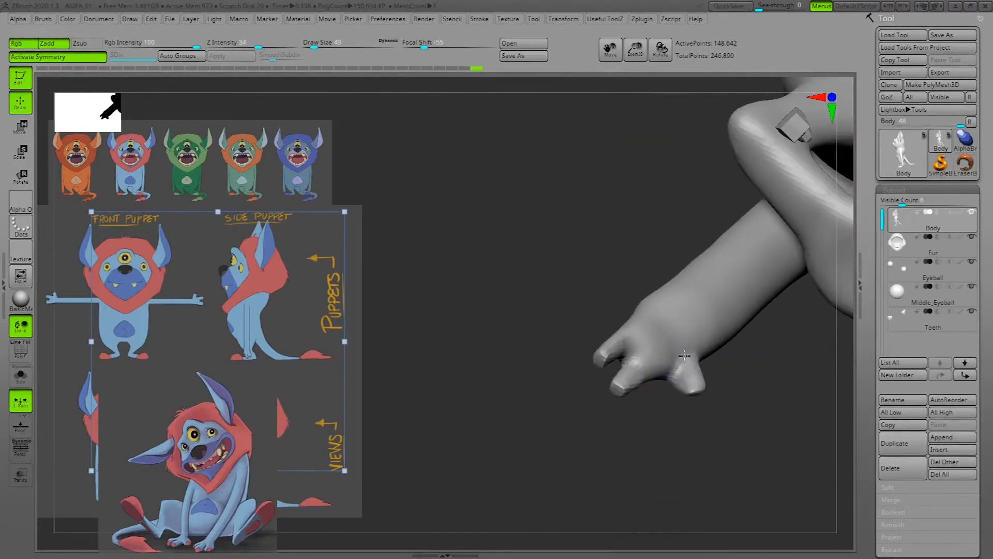
mouse_move(688, 452)
mouse_down()
mouse_move(581, 472)
mouse_move(781, 426)
mouse_move(815, 432)
mouse_move(663, 304)
mouse_up()
mouse_move(818, 307)
mouse_down()
mouse_move(822, 273)
mouse_move(784, 312)
mouse_move(798, 313)
mouse_move(792, 294)
mouse_up()
Build up the wrist and the lower palm with ClayBuildup strokes.
key(b)
key(c)
key(b)
key(space)
drag(645, 289, 647, 289)
drag(769, 277, 761, 258)
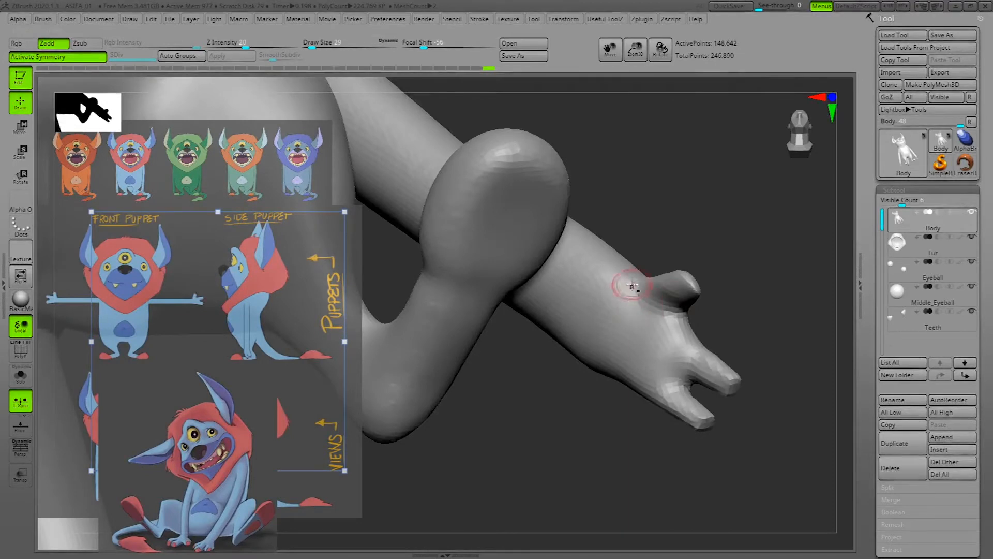
drag(778, 343, 781, 299)
mouse_move(616, 317)
mouse_down()
mouse_move(599, 354)
mouse_move(613, 356)
mouse_up()
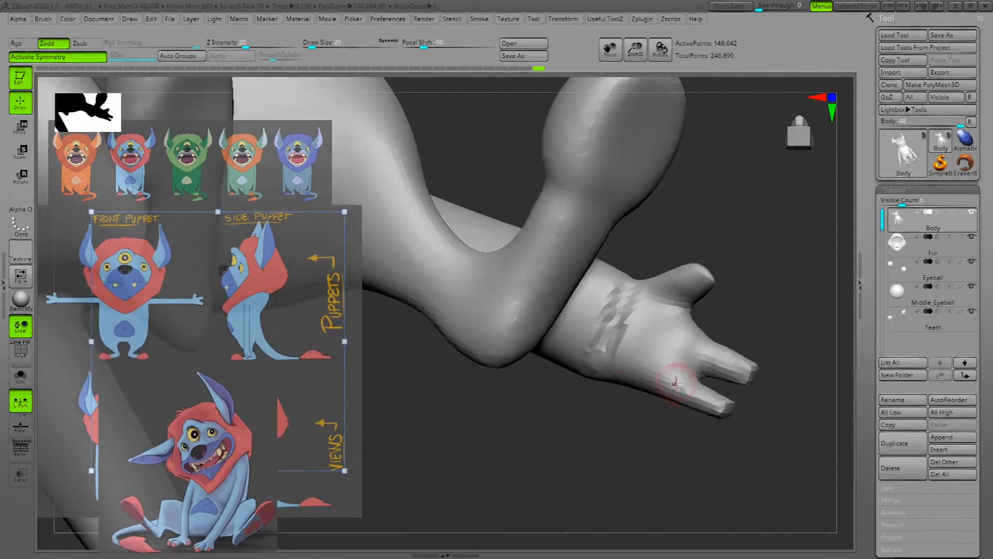
drag(694, 395, 682, 346)
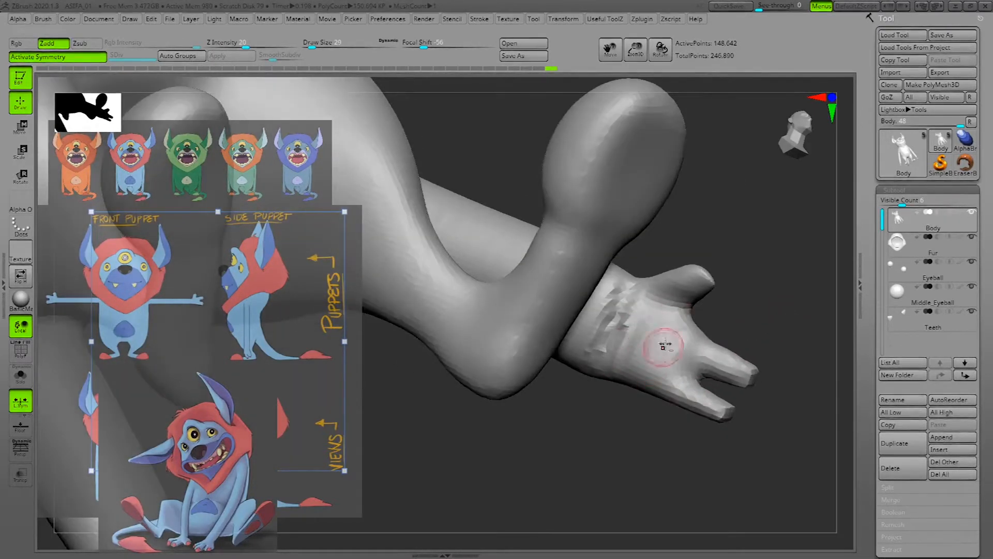
Add clay across the palm and wrist with a larger ClayBuildup brush and remesh the body.
key(space)
drag(659, 335, 654, 337)
key(space)
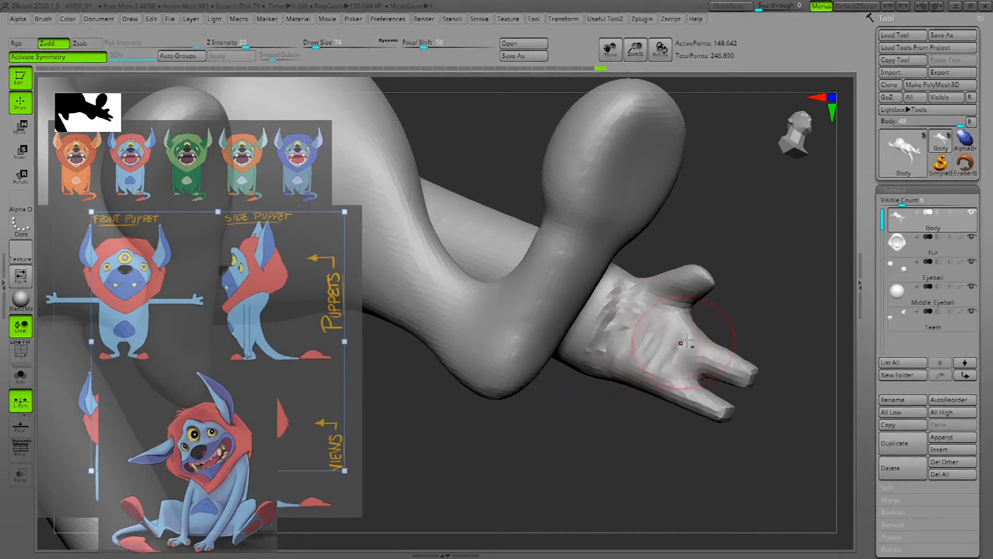
key(space)
drag(762, 305, 778, 311)
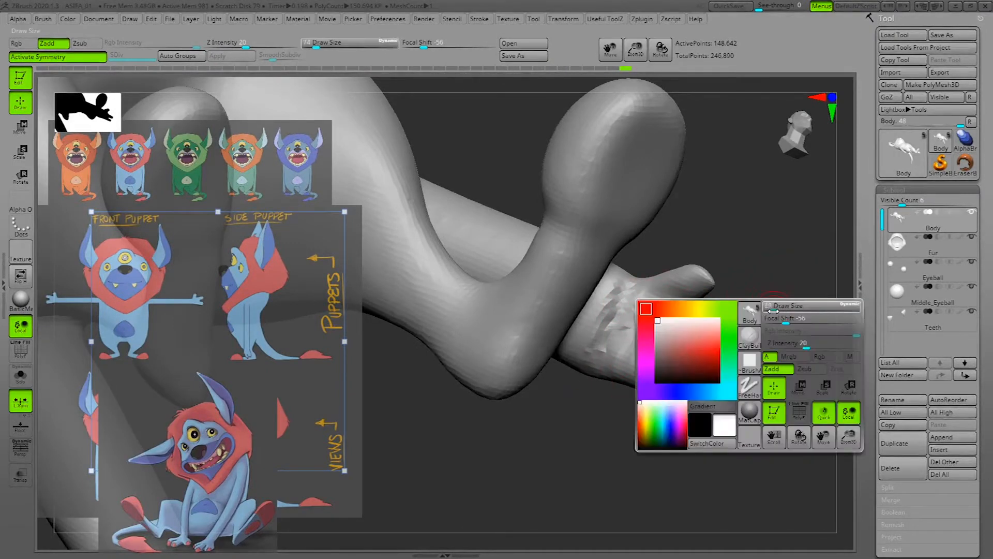
key(ctrl)
key(space)
drag(640, 308, 663, 311)
mouse_move(787, 293)
mouse_down()
mouse_move(820, 310)
mouse_move(667, 289)
mouse_up()
drag(776, 296, 799, 303)
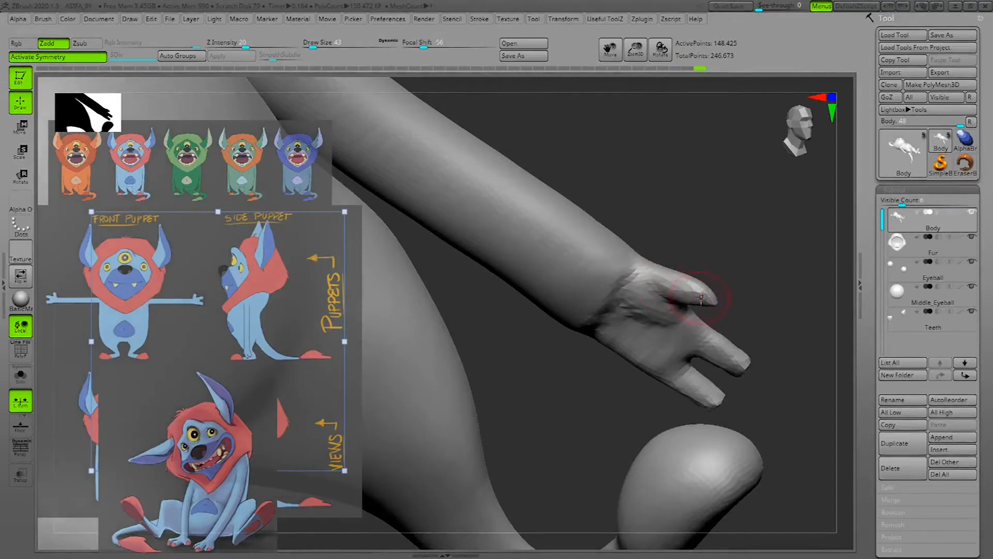
Build up the thumb and the fleshy pad at its base with ClayBuildup at draw size 43.
key(space)
mouse_move(701, 299)
mouse_down()
mouse_move(790, 308)
mouse_move(679, 278)
mouse_move(673, 304)
mouse_up()
mouse_move(693, 253)
mouse_down()
mouse_move(696, 290)
mouse_move(711, 290)
mouse_up()
mouse_move(779, 269)
mouse_down()
mouse_move(832, 245)
mouse_move(837, 268)
mouse_up()
drag(804, 232, 812, 218)
drag(683, 262, 664, 277)
mouse_move(765, 244)
mouse_down()
mouse_move(818, 244)
mouse_move(818, 252)
mouse_move(743, 222)
mouse_move(765, 207)
mouse_move(688, 264)
mouse_up()
drag(792, 291, 796, 223)
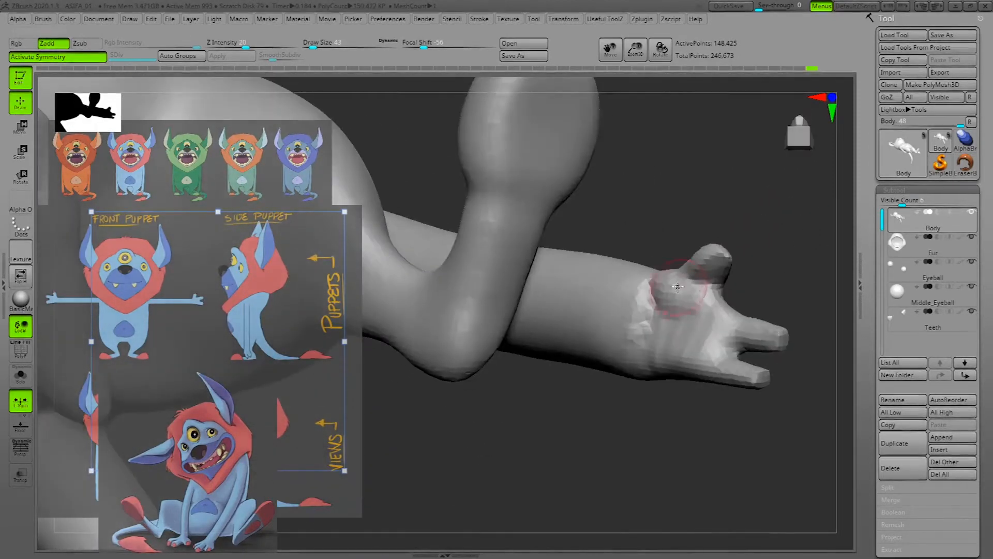
Fill out the middle and heel of the palm with more ClayBuildup strokes.
drag(777, 291, 828, 279)
drag(692, 304, 706, 316)
mouse_move(797, 291)
mouse_down()
mouse_move(820, 286)
mouse_move(654, 333)
mouse_up()
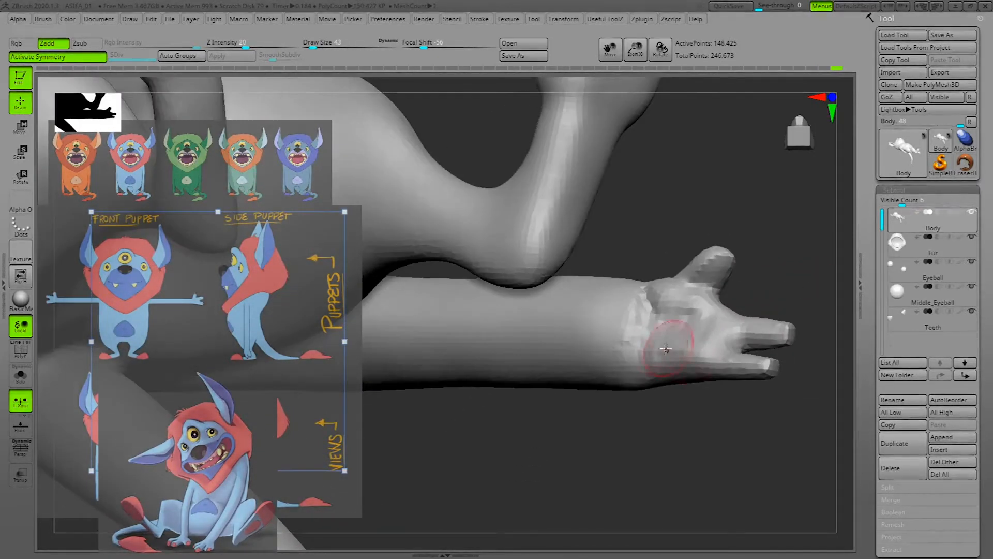
mouse_move(684, 343)
mouse_down()
mouse_move(686, 310)
mouse_move(701, 311)
mouse_up()
mouse_move(822, 258)
mouse_down()
mouse_move(832, 281)
mouse_move(816, 238)
mouse_move(828, 269)
mouse_up()
Add clay around the wrist and at the base of the two fingers, then remesh the body.
drag(648, 272, 621, 342)
mouse_move(795, 228)
mouse_down()
mouse_move(790, 255)
mouse_move(784, 239)
mouse_up()
drag(652, 236, 636, 259)
mouse_move(783, 237)
mouse_down()
mouse_move(796, 193)
mouse_move(789, 217)
mouse_up()
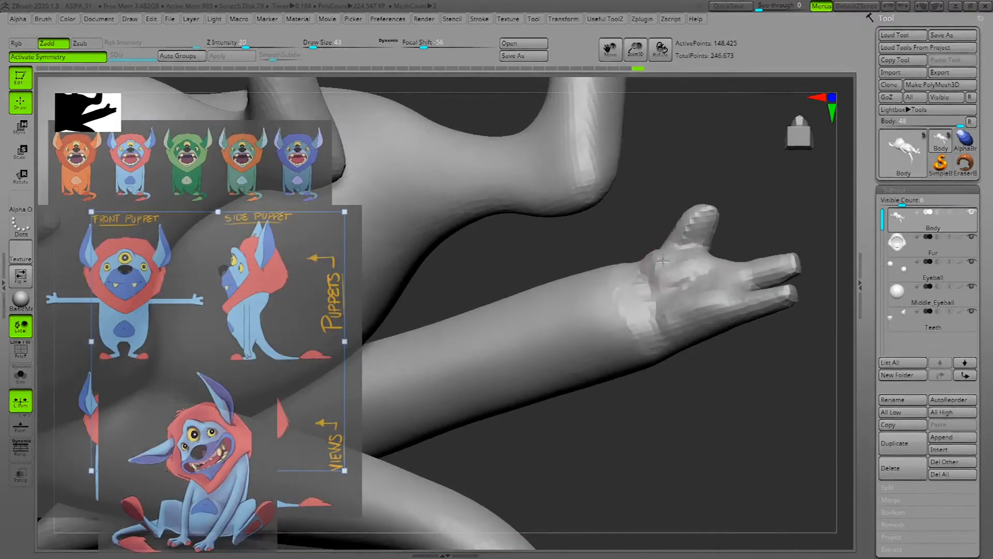
drag(652, 355, 631, 311)
mouse_move(709, 362)
mouse_down()
mouse_move(762, 371)
mouse_move(680, 353)
mouse_up()
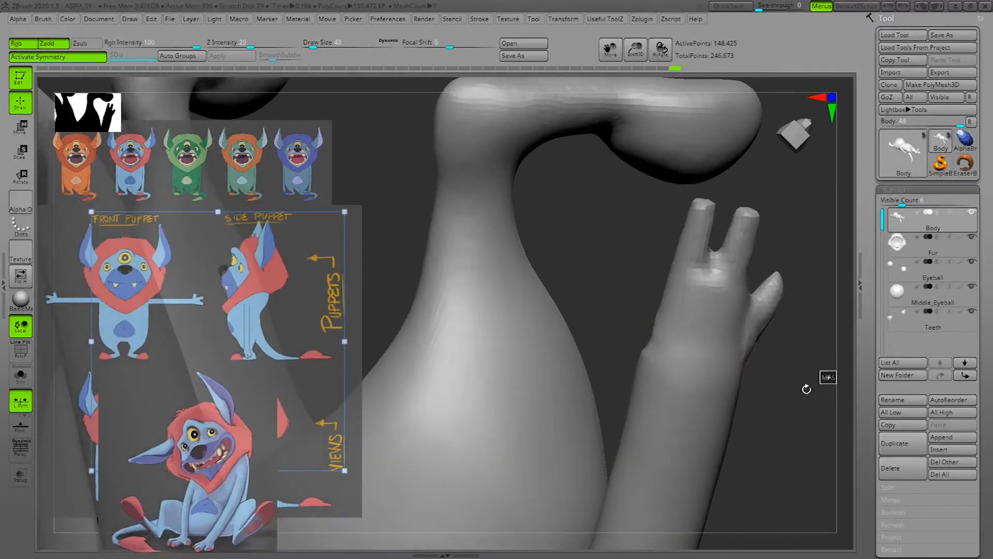
drag(800, 387, 768, 417)
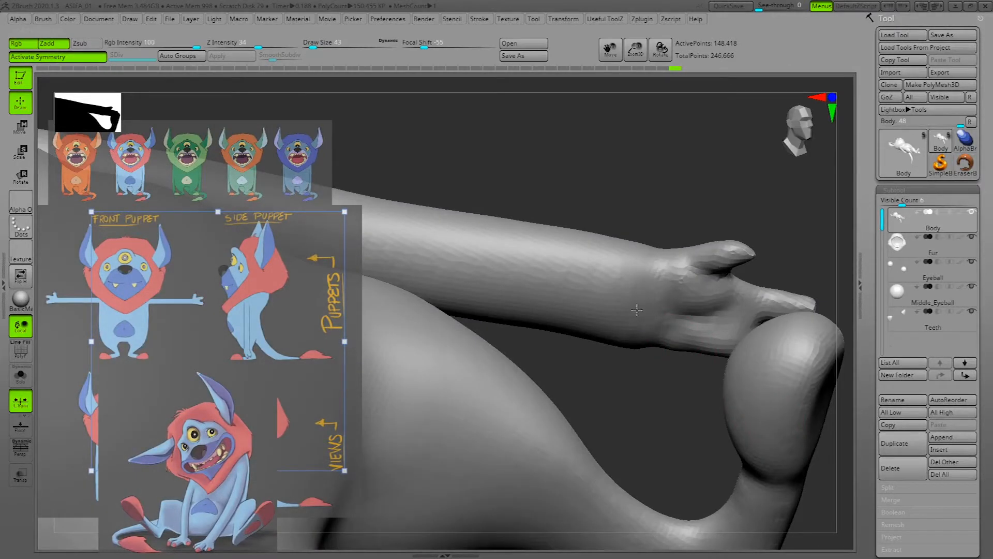
Smooth the clay strokes on the palm, wrist and lower arm so the hand blends into the arm.
shift+drag(684, 346, 722, 340)
mouse_move(834, 215)
mouse_down()
mouse_move(836, 246)
mouse_move(801, 323)
mouse_up()
mouse_move(632, 357)
shift+mouse_down()
mouse_move(606, 333)
mouse_move(610, 304)
mouse_move(580, 282)
shift+mouse_up()
drag(597, 315, 526, 136)
shift+drag(585, 284, 569, 274)
mouse_move(478, 460)
alt+mouse_down()
mouse_move(457, 428)
mouse_move(486, 422)
alt+mouse_up()
mouse_move(627, 297)
shift+mouse_down()
mouse_move(636, 294)
mouse_move(603, 303)
mouse_move(585, 286)
shift+mouse_up()
drag(539, 455, 534, 391)
Refine the thumb's shape and tip with the Move brush, remesh the body, and smooth the thumb.
key(space)
click(509, 69)
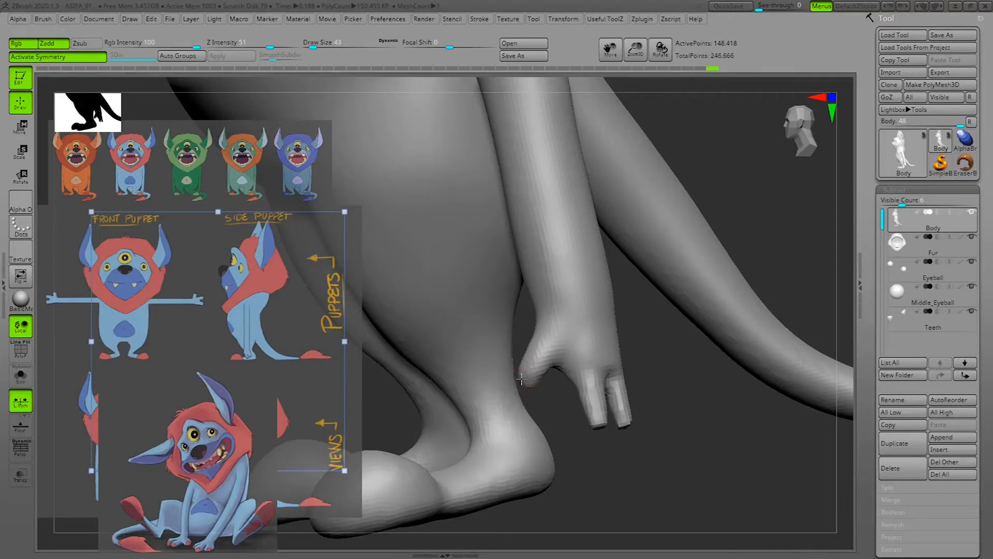
shift+drag(528, 381, 534, 369)
drag(714, 468, 732, 459)
key(space)
drag(531, 370, 527, 370)
drag(628, 355, 627, 348)
drag(519, 373, 525, 378)
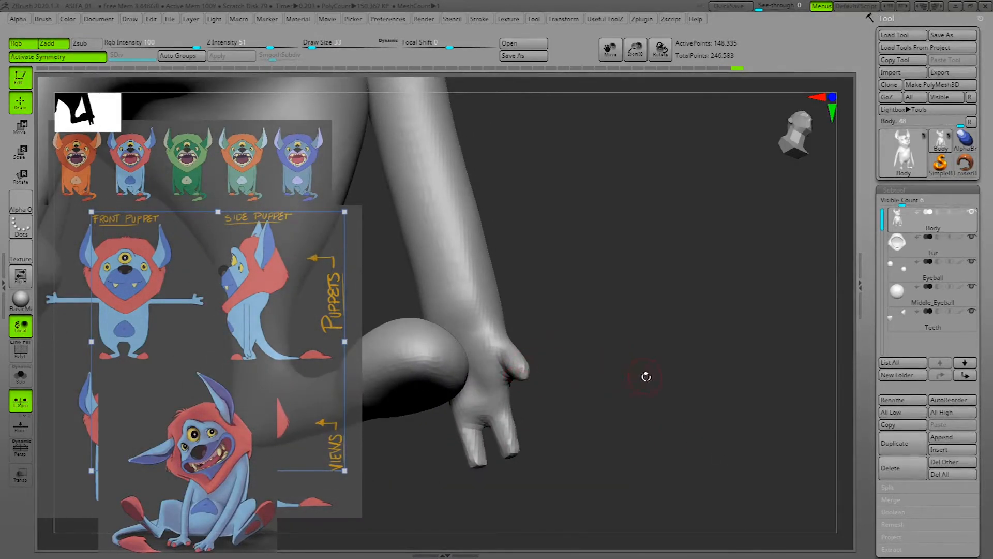
drag(641, 364, 535, 459)
shift+drag(526, 375, 536, 379)
key(space)
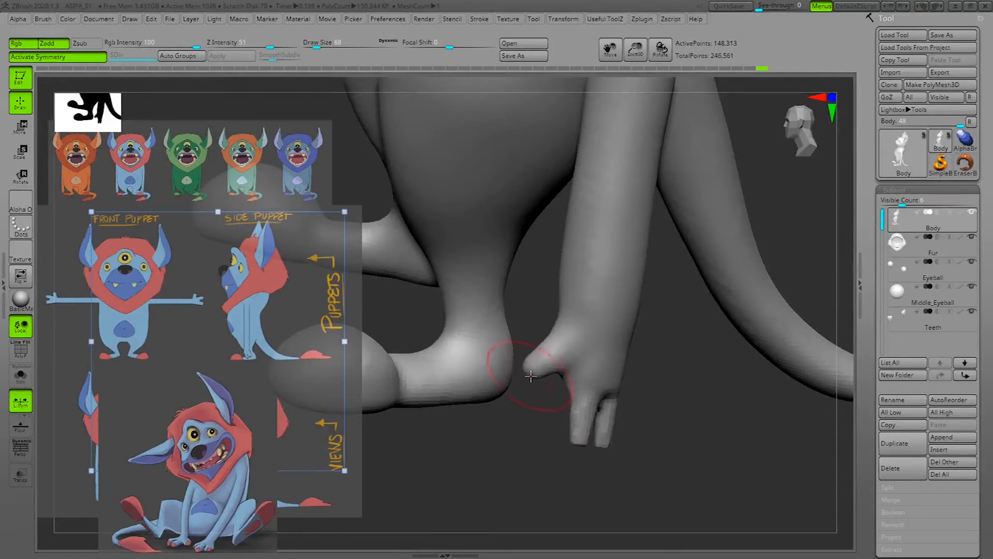
Spread the two fingers slightly apart with the Move brush and smooth the gap between them.
mouse_move(708, 461)
mouse_down()
mouse_move(719, 461)
mouse_move(673, 446)
mouse_up()
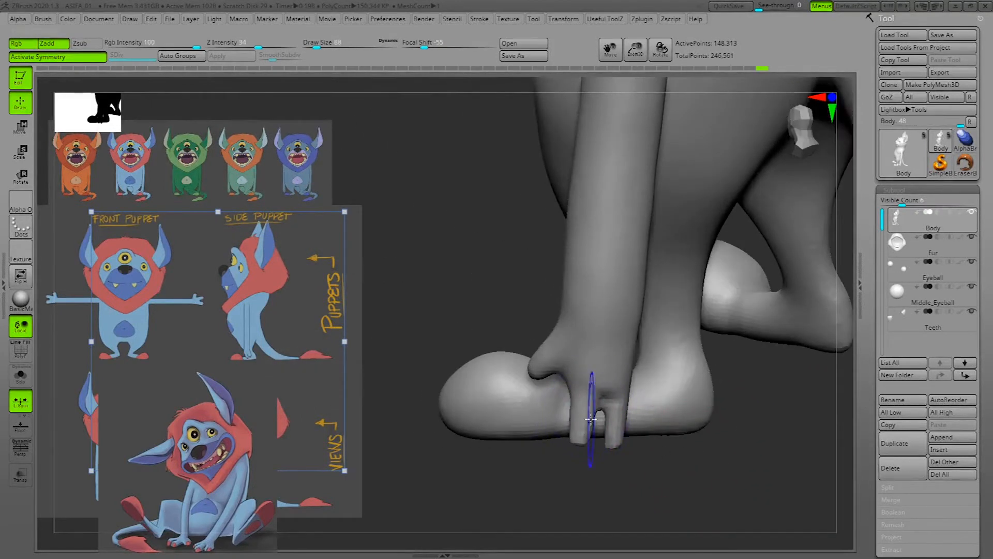
key(space)
mouse_move(626, 379)
mouse_down()
mouse_move(608, 432)
mouse_move(612, 409)
mouse_up()
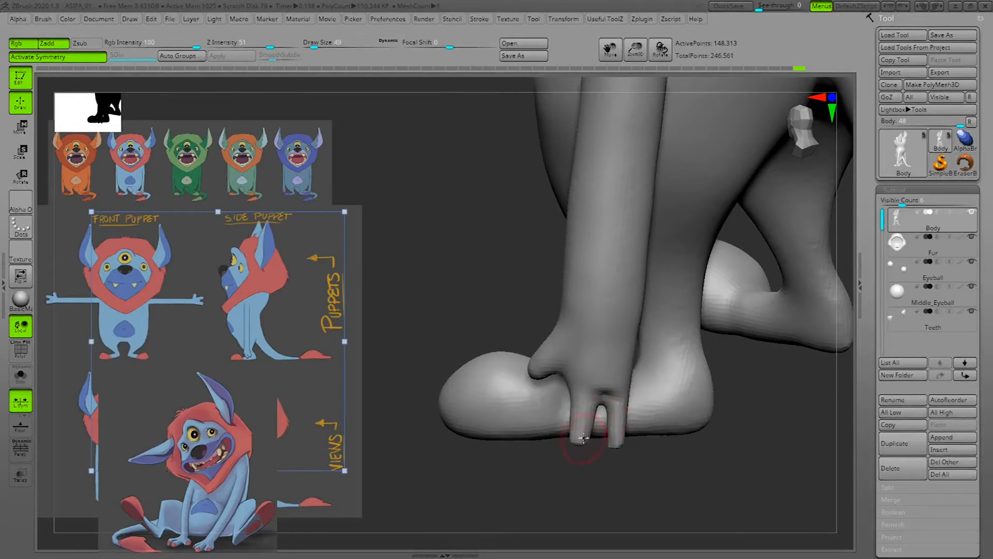
mouse_move(636, 446)
mouse_down()
mouse_move(698, 488)
mouse_move(629, 458)
mouse_up()
shift+drag(604, 398, 600, 390)
mouse_move(715, 489)
mouse_down()
mouse_move(776, 487)
mouse_move(709, 486)
mouse_up()
Thicken the fingers with light volume-adding brush strokes and remesh the body.
key(space)
click(735, 96)
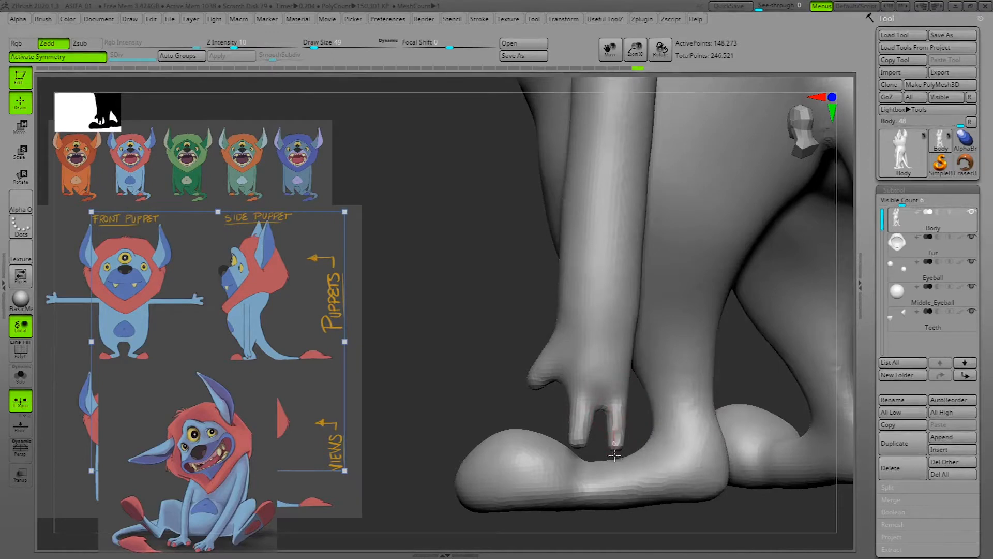
drag(616, 452, 618, 461)
mouse_move(681, 517)
mouse_down()
mouse_move(682, 534)
mouse_move(686, 507)
mouse_move(663, 526)
mouse_up()
drag(628, 399, 624, 415)
mouse_move(685, 465)
mouse_down()
mouse_move(671, 470)
mouse_move(657, 455)
mouse_move(642, 470)
mouse_up()
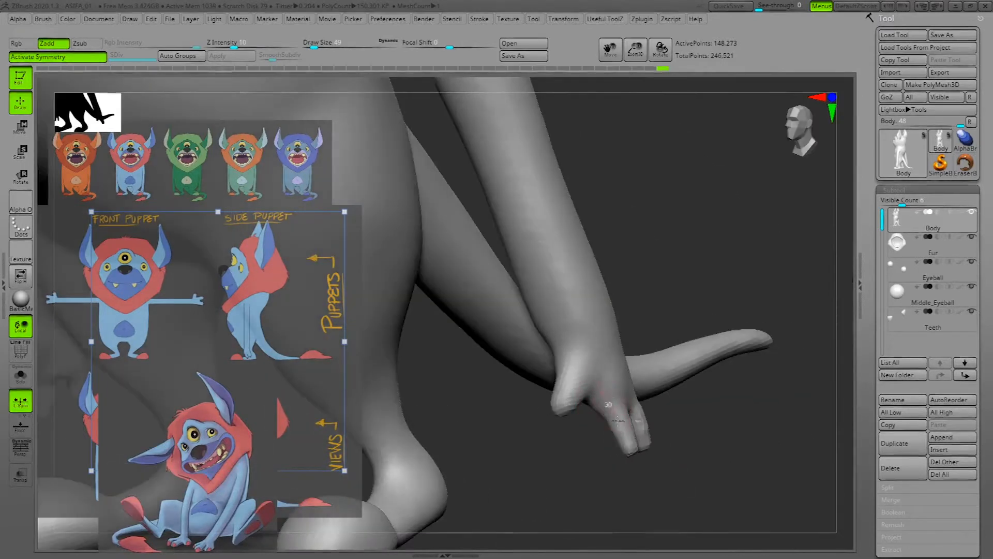
drag(767, 456, 747, 505)
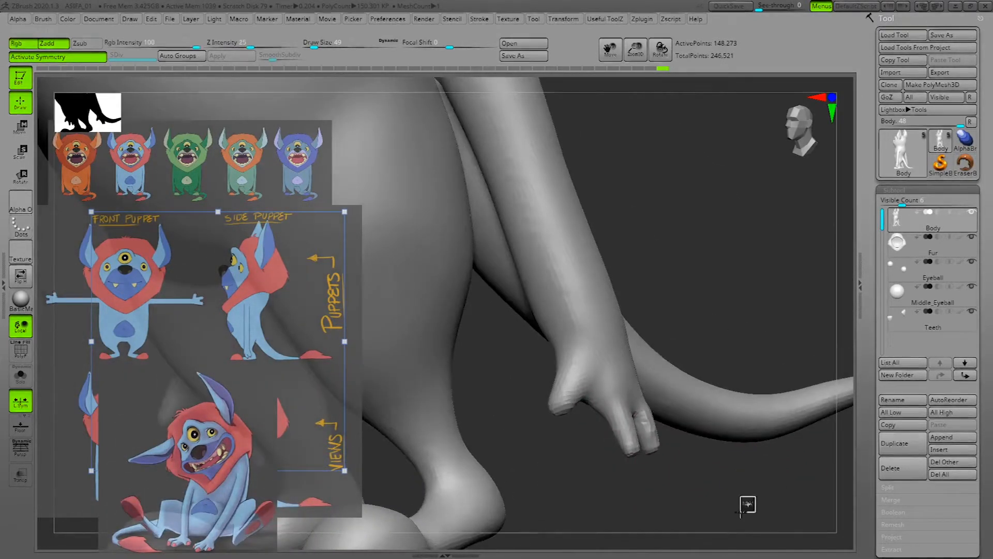
mouse_move(651, 433)
mouse_down()
mouse_move(646, 417)
mouse_move(628, 434)
mouse_up()
Smooth the fingers, the palm and the transition from the hand to the forearm.
mouse_move(660, 470)
shift+mouse_down()
mouse_move(717, 490)
mouse_move(730, 484)
shift+mouse_up()
drag(639, 393, 661, 359)
mouse_move(692, 443)
shift+mouse_down()
mouse_move(702, 462)
mouse_move(734, 453)
mouse_move(698, 429)
shift+mouse_up()
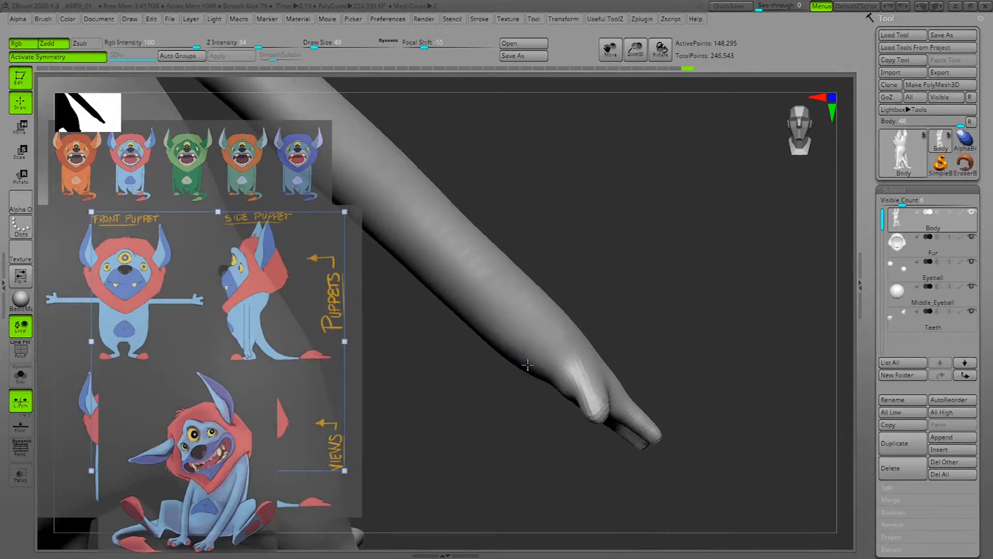
drag(587, 303, 498, 372)
drag(496, 323, 489, 430)
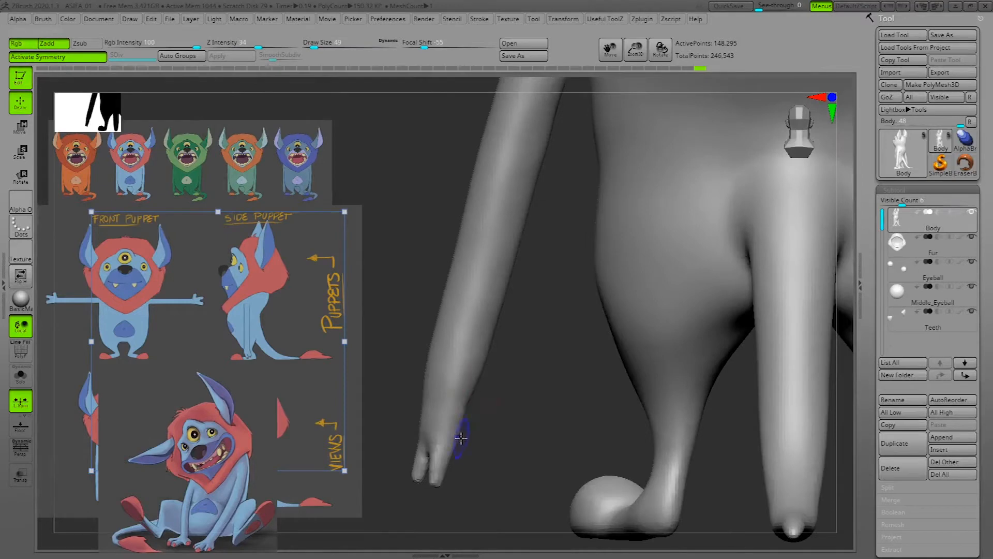
shift+drag(483, 370, 468, 405)
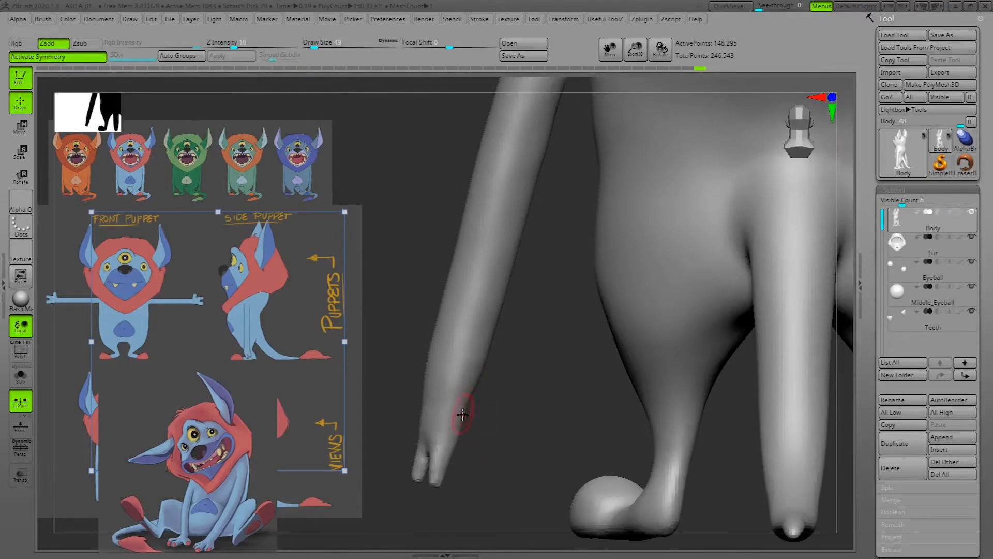
Add clay to the brow ridge beside the middle eye with the ClayBuildup brush.
drag(534, 437, 638, 365)
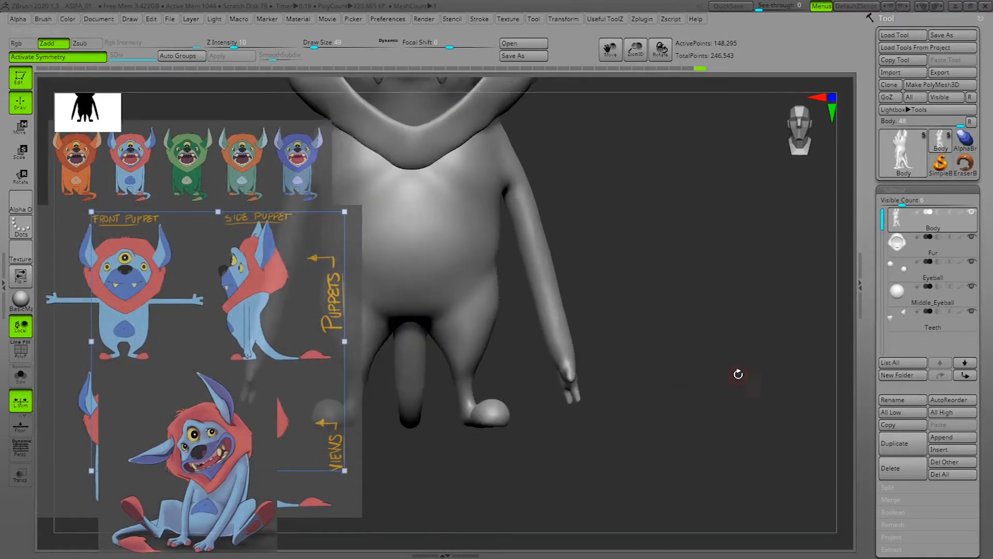
mouse_move(738, 372)
mouse_down()
mouse_move(749, 390)
mouse_move(705, 373)
mouse_move(783, 395)
mouse_move(765, 395)
mouse_move(705, 444)
mouse_move(665, 492)
mouse_move(681, 517)
mouse_move(666, 510)
mouse_move(686, 502)
mouse_up()
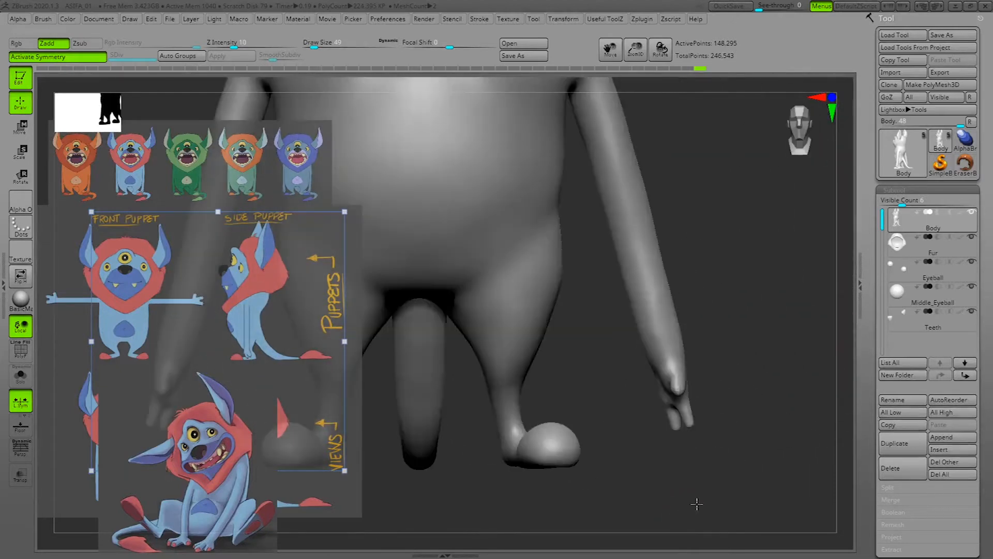
drag(756, 433, 801, 329)
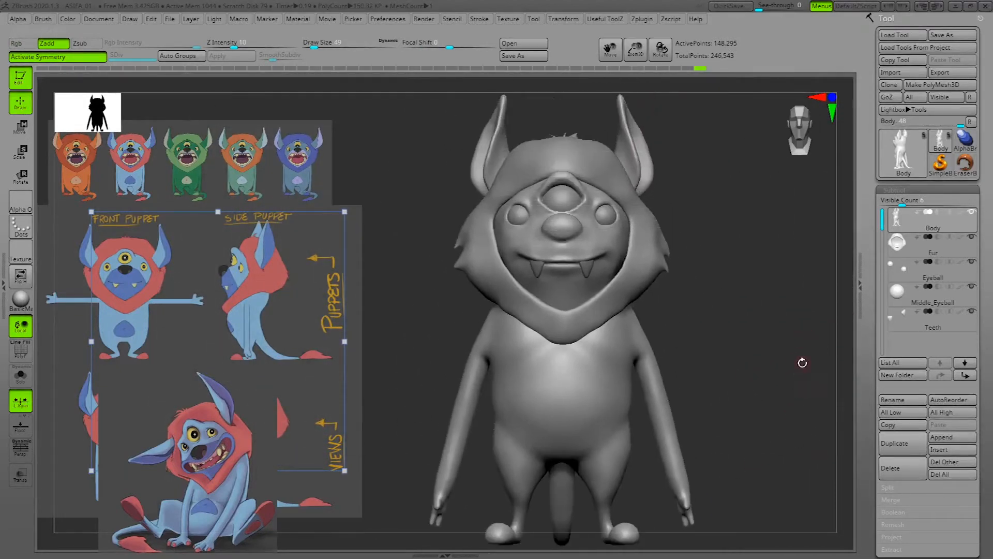
drag(803, 359, 803, 269)
key(f)
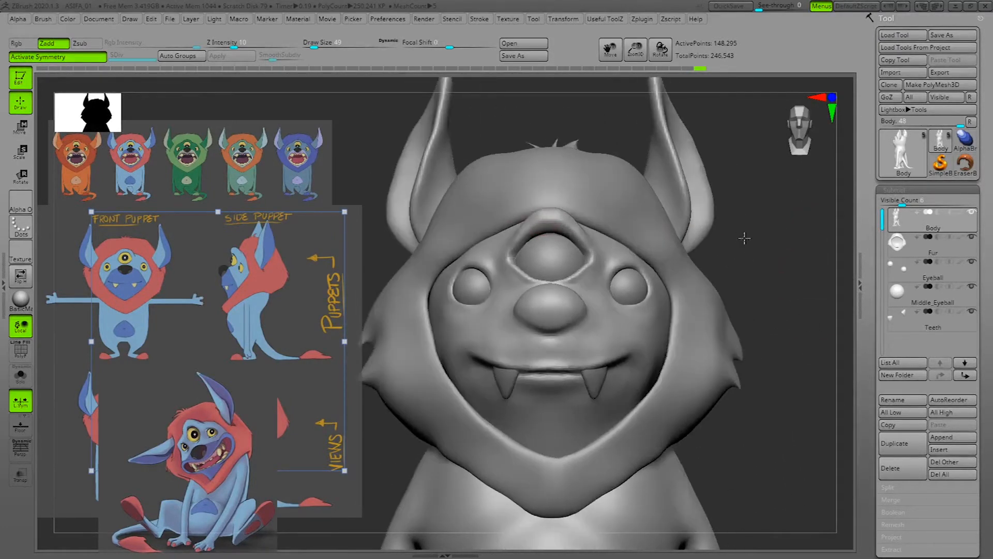
key(space)
click(558, 70)
drag(778, 210, 822, 215)
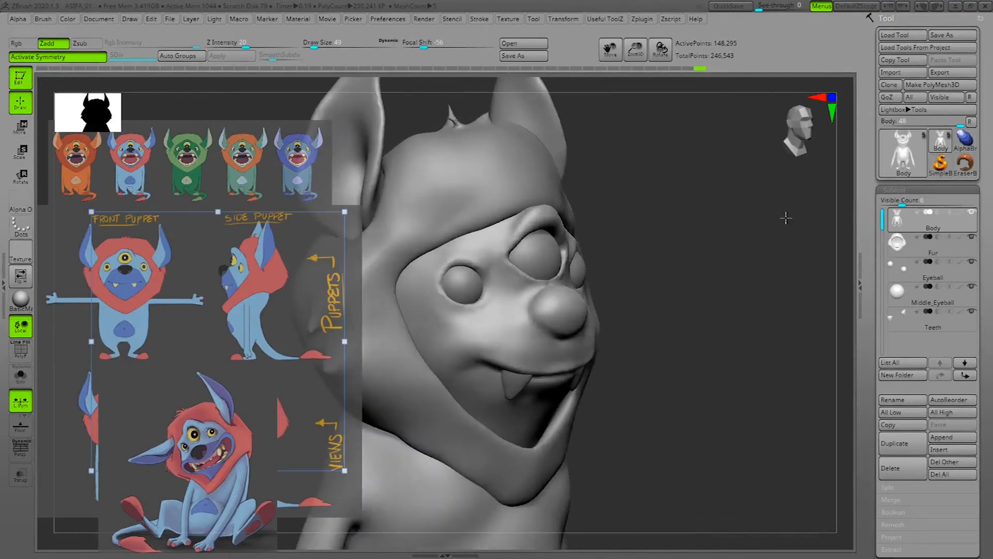
key(space)
drag(548, 269, 553, 268)
drag(535, 226, 500, 248)
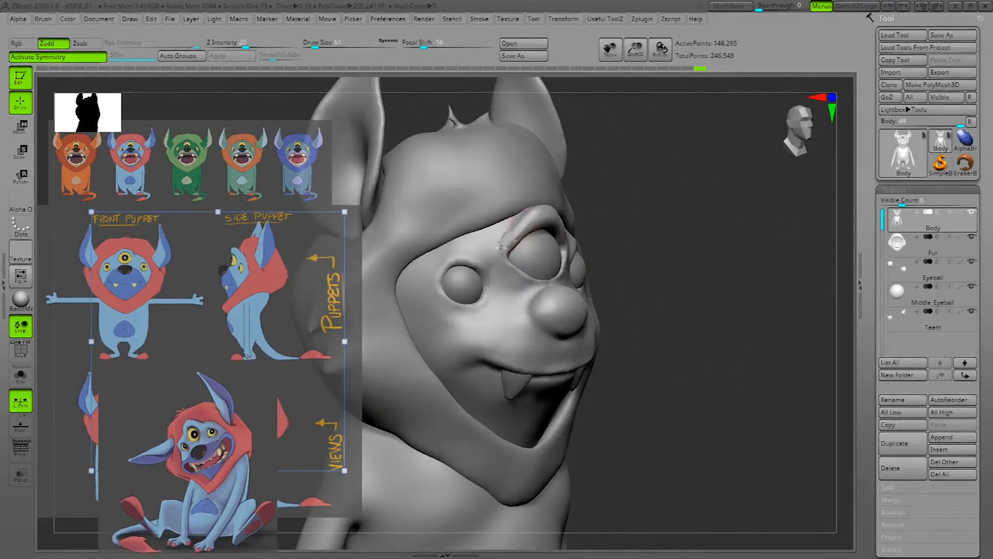
drag(523, 215, 509, 245)
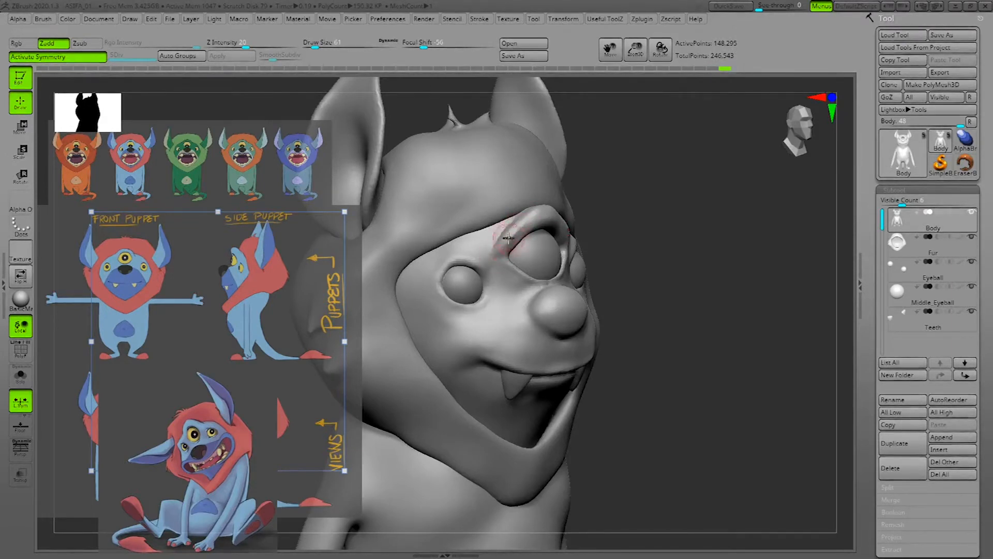
Remesh the body and smooth the added clay beside the middle eye.
ctrl+drag(698, 215, 715, 226)
shift+drag(498, 252, 523, 236)
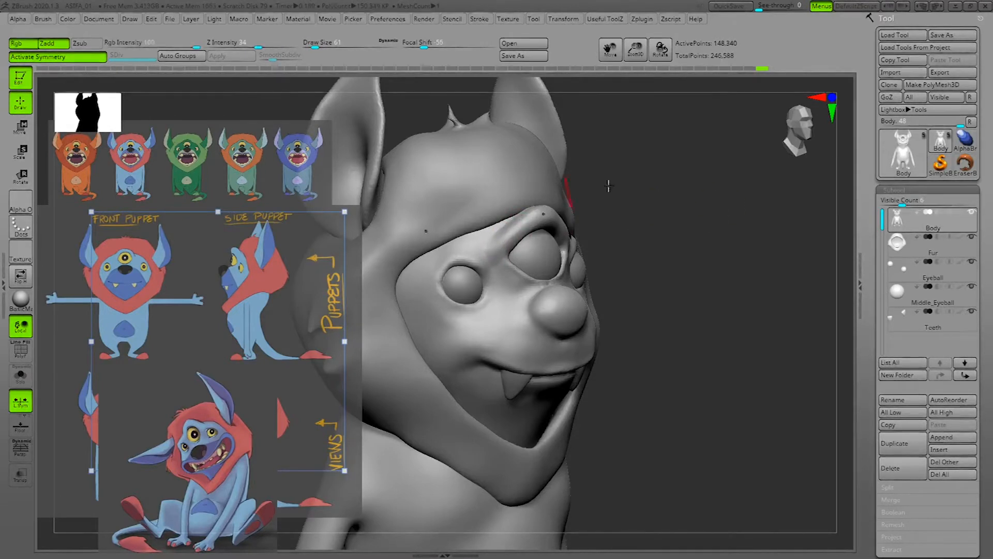
shift+drag(657, 196, 611, 203)
Reshape the top of the brow ridge over the middle eye with the Move brush at draw size 74.
mouse_move(606, 19)
click(600, 92)
key(space)
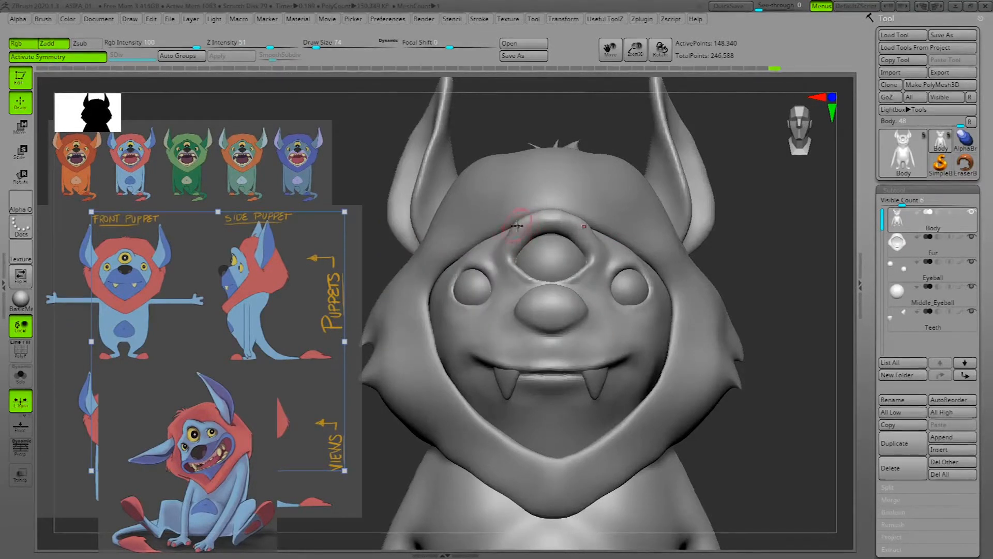
drag(526, 220, 532, 216)
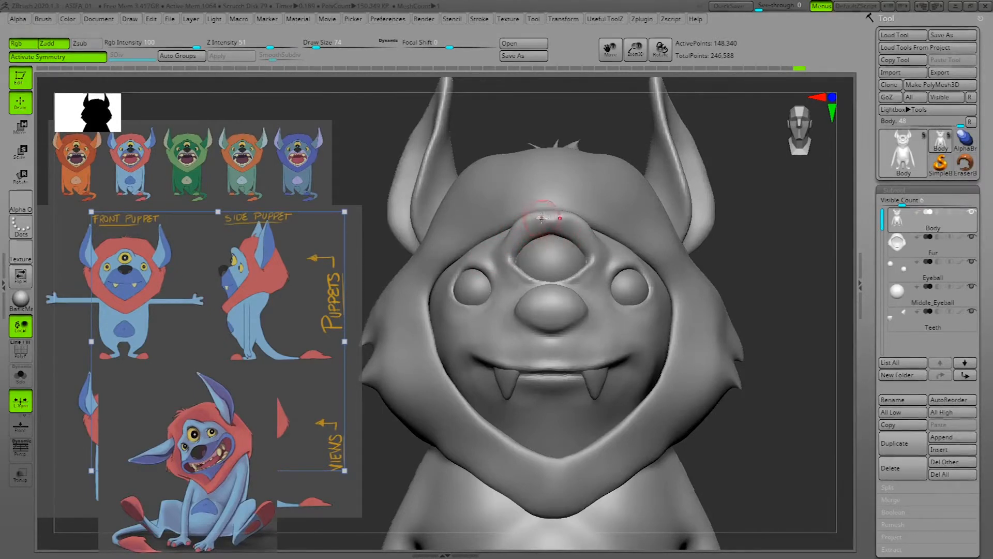
Reshape the upper rim over the middle eye with the Move brush, reducing the draw size to 67, and smooth it.
drag(549, 237, 549, 231)
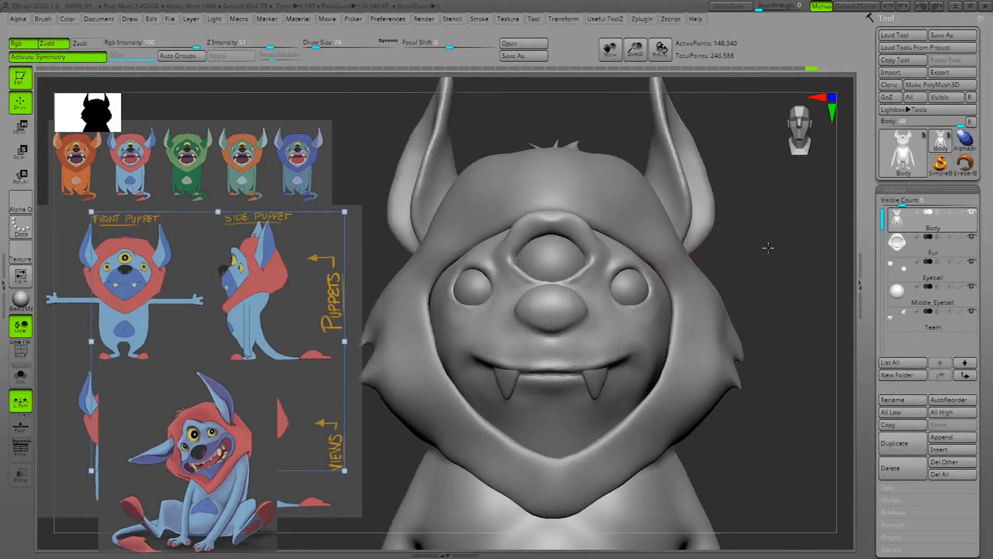
mouse_move(745, 230)
mouse_down()
mouse_move(788, 233)
mouse_move(600, 229)
mouse_up()
drag(551, 241, 548, 240)
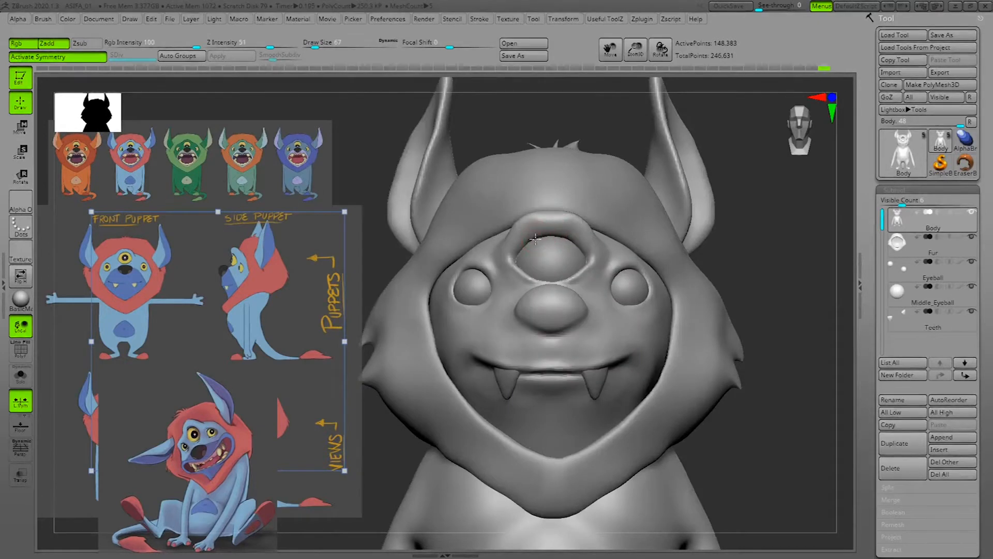
key(shift)
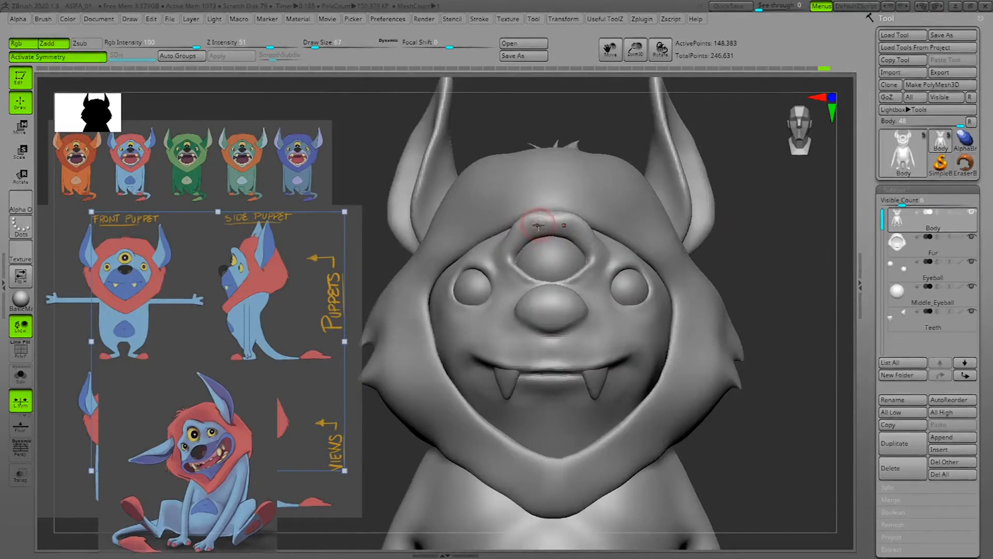
shift+drag(528, 218, 557, 222)
mouse_move(721, 233)
mouse_down()
mouse_move(776, 240)
mouse_move(719, 234)
mouse_up()
Add clay to the top of the brow ridge over the middle eye with the ClayBuildup brush and smooth it.
key(space)
click(678, 72)
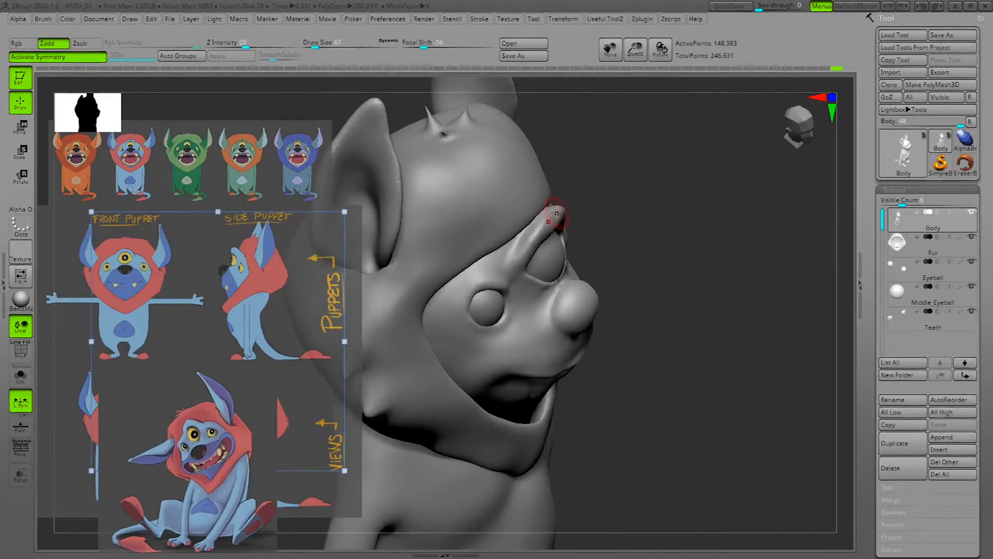
drag(561, 217, 558, 224)
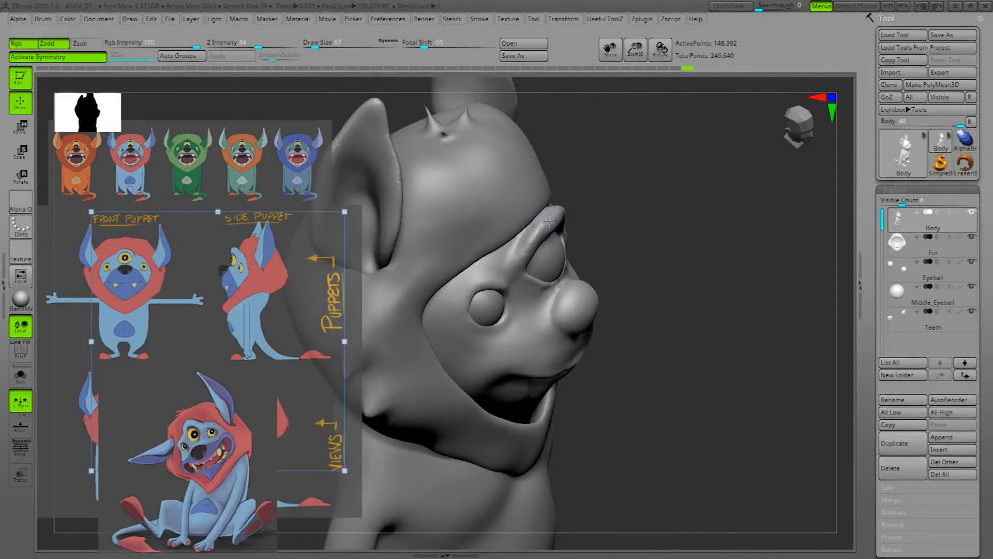
shift+drag(717, 192, 752, 234)
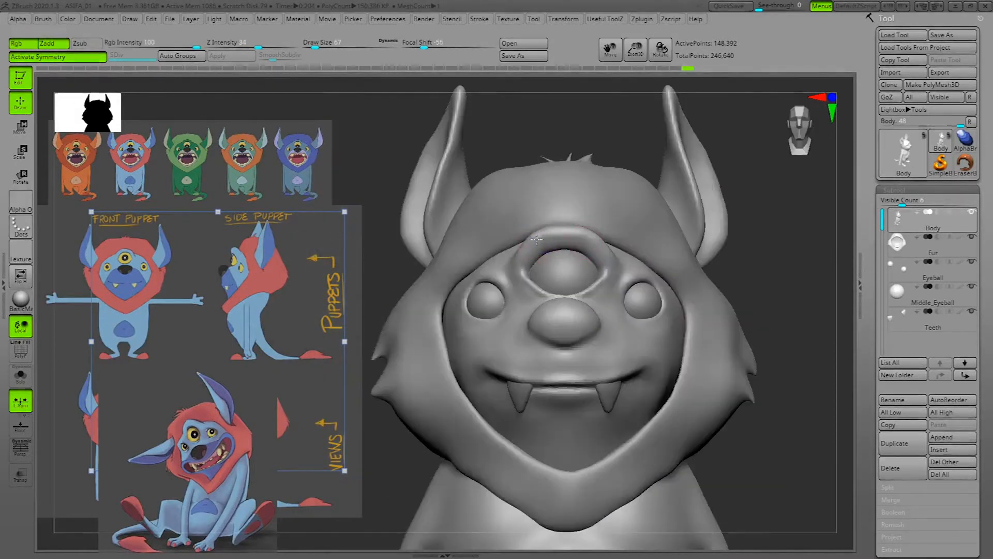
Select the Fur subtool and mask it around a tuft area behind each ear, painting at draw size 113.
drag(794, 238, 781, 341)
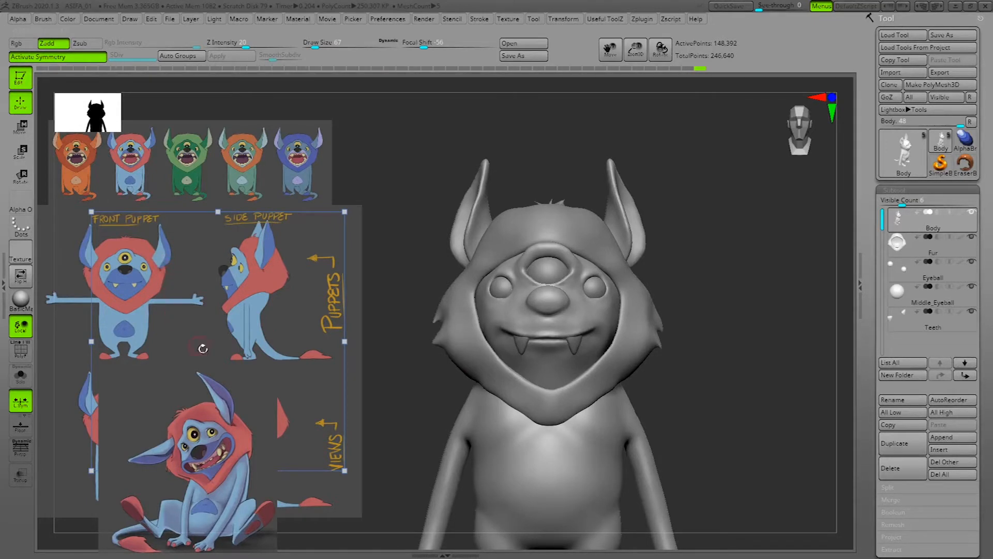
drag(754, 274, 556, 321)
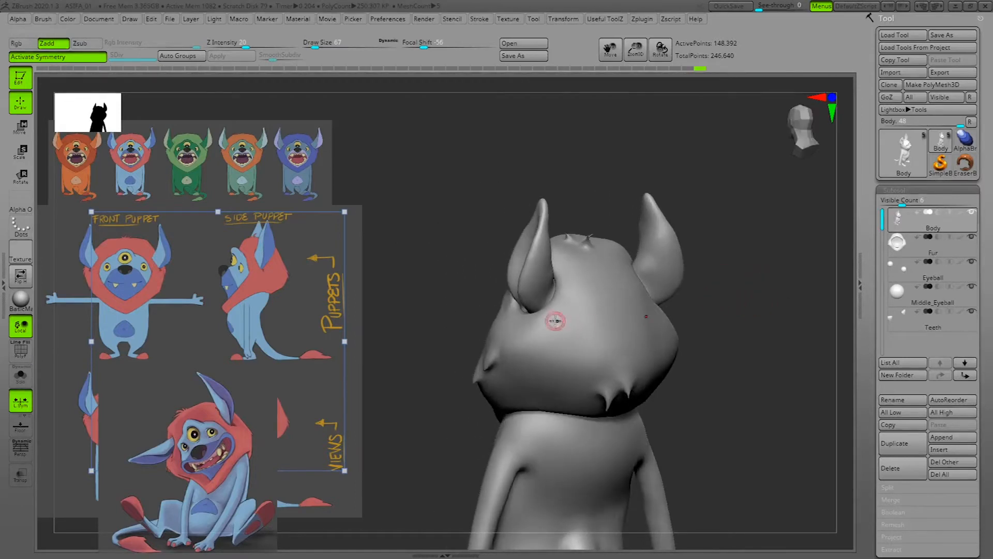
click(913, 254)
key(space)
drag(573, 314, 576, 314)
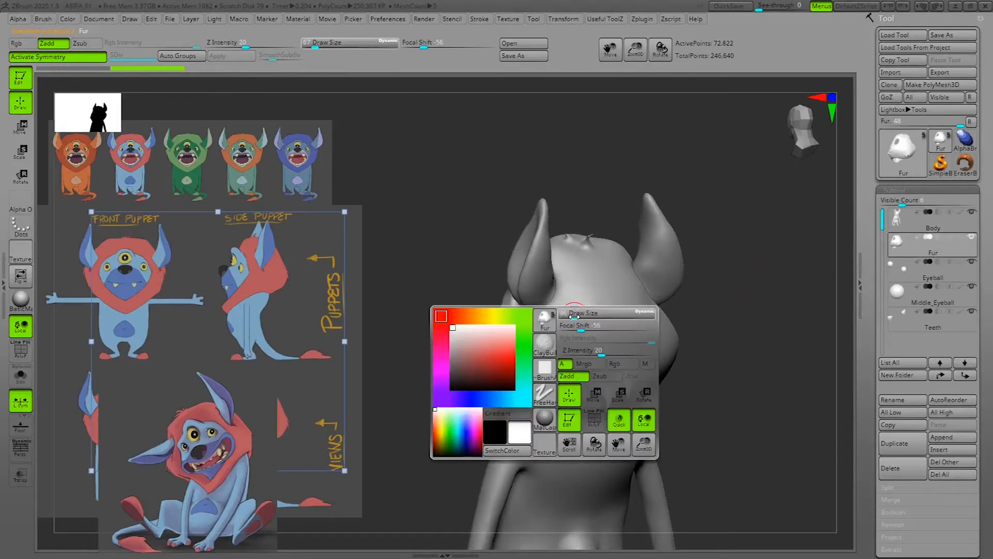
click(605, 19)
click(624, 145)
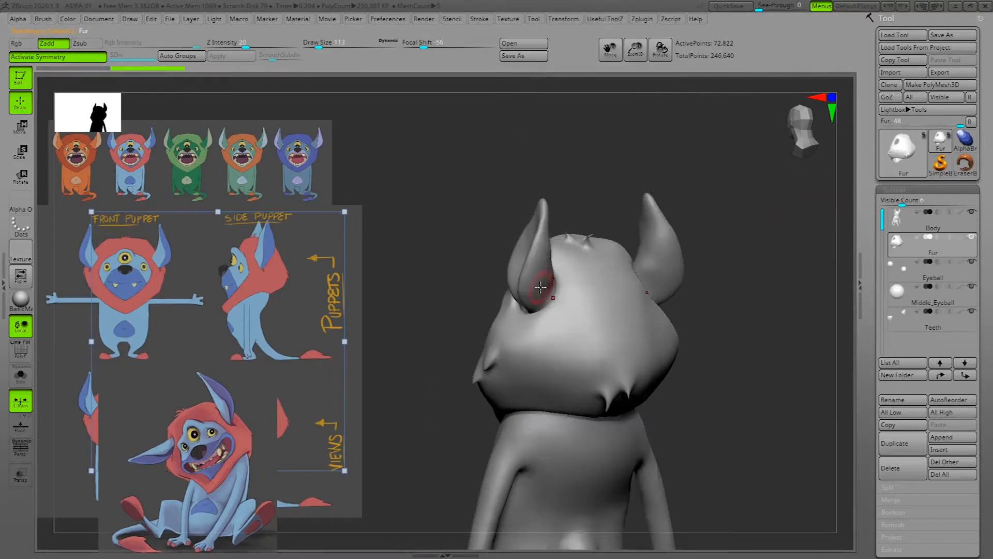
mouse_move(558, 306)
mouse_down()
mouse_move(538, 327)
mouse_move(566, 295)
mouse_move(539, 324)
mouse_up()
mouse_move(725, 261)
shift+mouse_down()
mouse_move(806, 258)
mouse_move(797, 255)
shift+mouse_up()
mouse_move(662, 294)
mouse_down()
mouse_move(760, 288)
mouse_move(778, 304)
mouse_move(709, 293)
mouse_move(657, 300)
mouse_move(587, 272)
mouse_move(563, 275)
mouse_up()
Shift the unmasked fur tufts behind the ears with the Move gizmo, clear the mask and remesh the Fur.
key(space)
click(749, 79)
key(w)
drag(776, 240, 794, 242)
drag(554, 281, 823, 250)
alt+drag(686, 326, 735, 312)
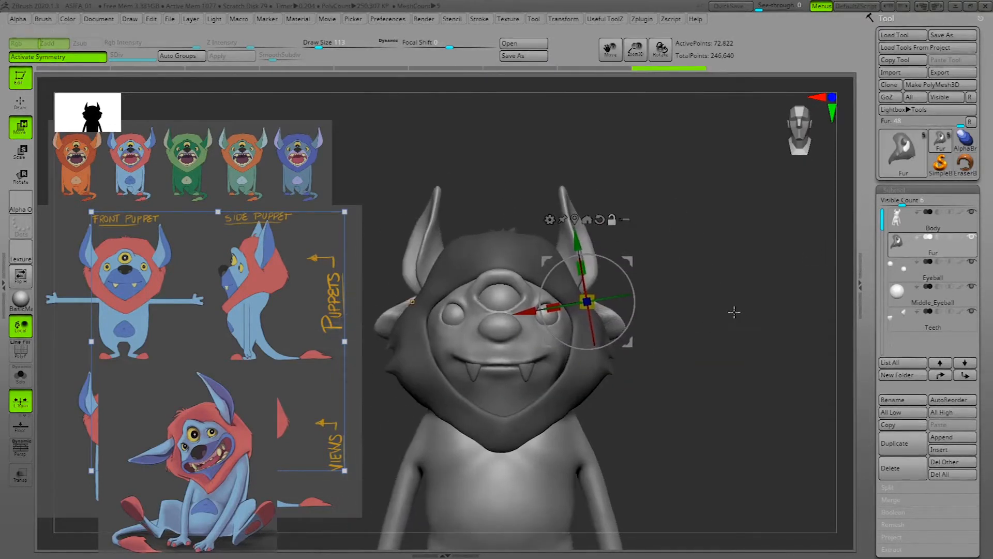
drag(625, 273, 627, 282)
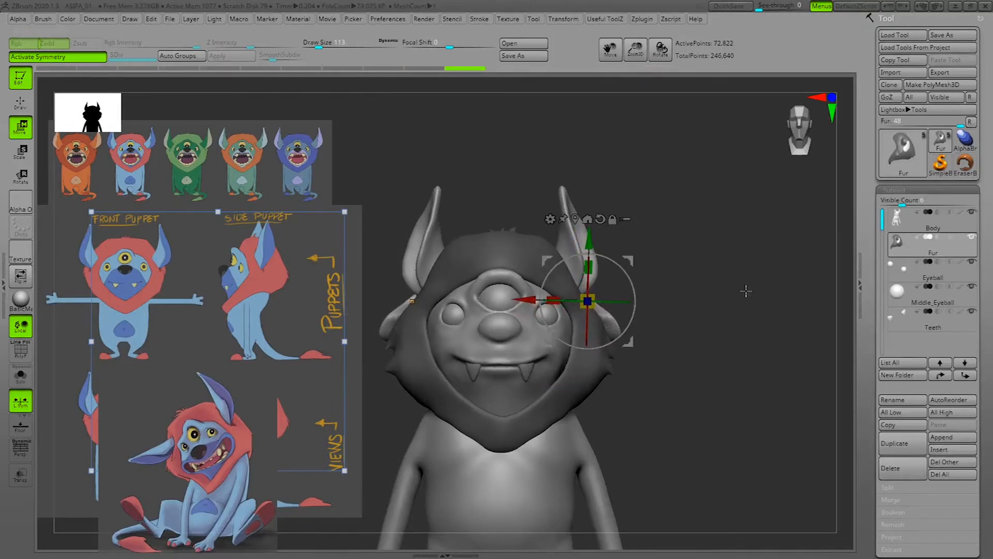
key(q)
mouse_move(801, 302)
mouse_down()
mouse_move(760, 305)
mouse_move(794, 313)
mouse_move(787, 294)
mouse_up()
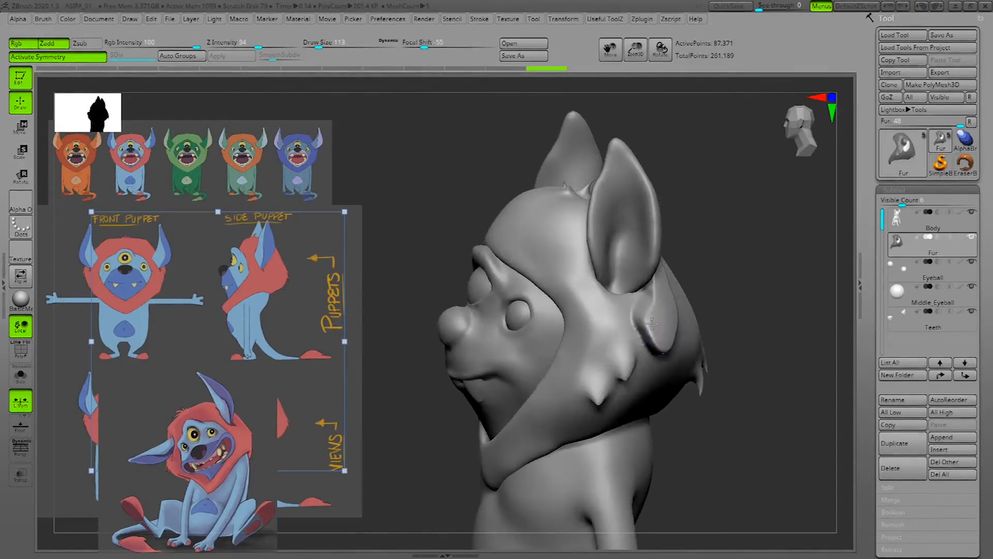
Smooth the crease at the base of the fur tuft behind the ear and flatten its edge with a planing brush.
key(space)
shift+drag(652, 323, 672, 325)
key(1)
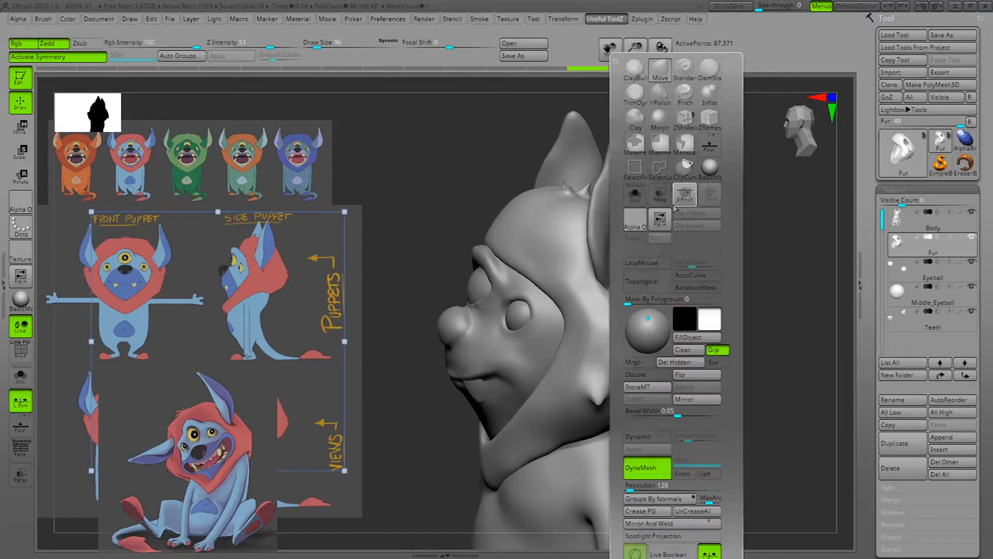
click(664, 115)
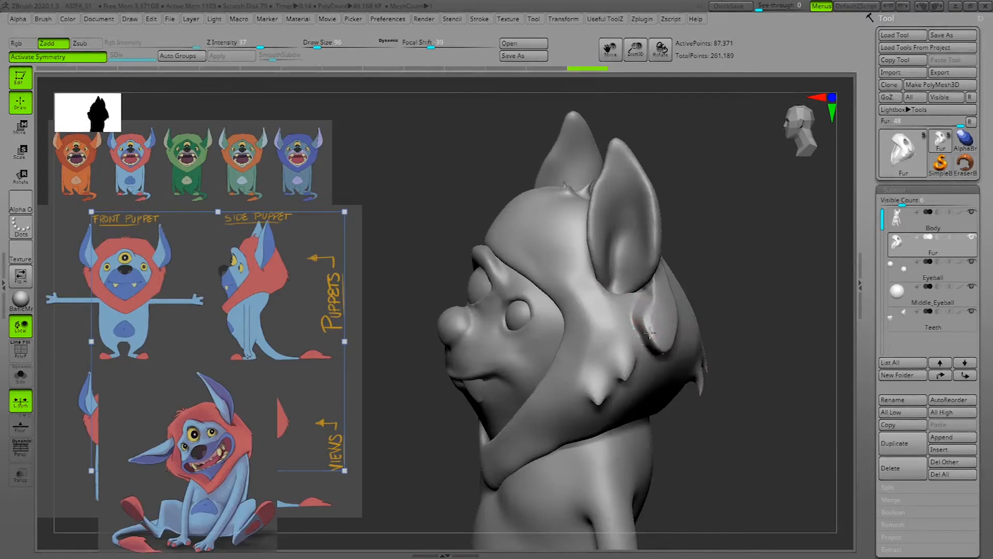
key(space)
mouse_move(650, 328)
mouse_down()
mouse_move(672, 326)
mouse_move(653, 291)
mouse_move(642, 319)
mouse_move(653, 337)
mouse_up()
drag(807, 331, 773, 270)
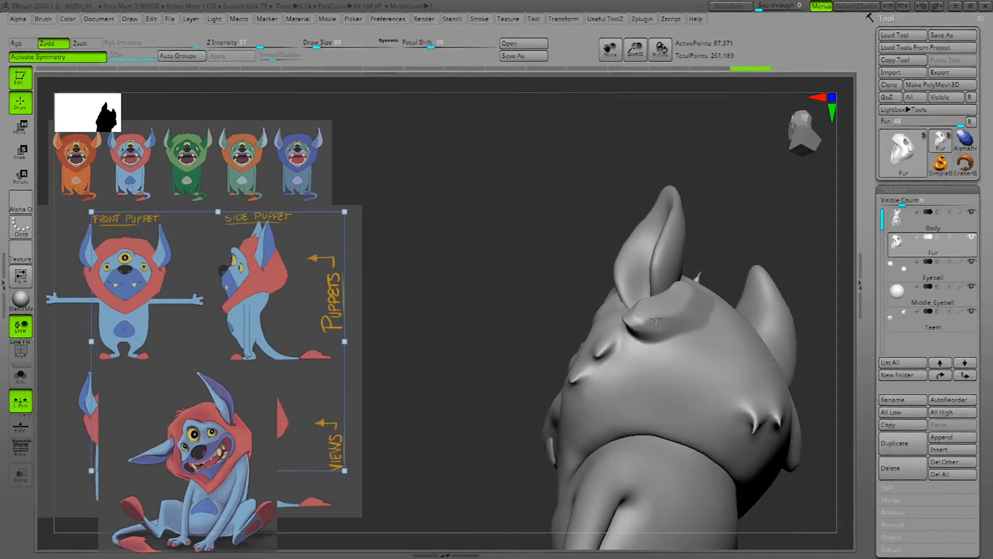
Flatten the back and upper surfaces of the fur tuft behind the ear, working around it from several angles.
drag(635, 326, 637, 323)
drag(797, 233, 822, 290)
mouse_move(698, 296)
mouse_down()
mouse_move(699, 270)
mouse_move(708, 272)
mouse_up()
drag(842, 207, 843, 282)
drag(728, 247, 749, 254)
drag(534, 340, 698, 282)
mouse_move(808, 290)
mouse_down()
mouse_move(824, 295)
mouse_move(833, 322)
mouse_move(812, 279)
mouse_move(805, 315)
mouse_move(805, 284)
mouse_move(765, 259)
mouse_move(796, 244)
mouse_move(779, 287)
mouse_up()
drag(816, 250, 830, 264)
Plane the front face and lower edge of the fur tuft behind the ear at draw size 33.
key(space)
drag(728, 288, 664, 287)
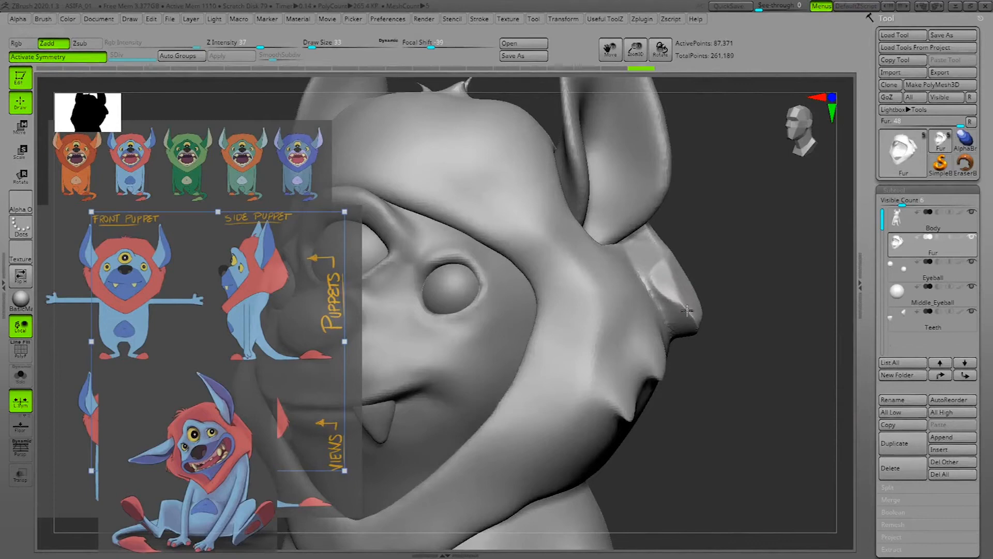
drag(654, 280, 673, 306)
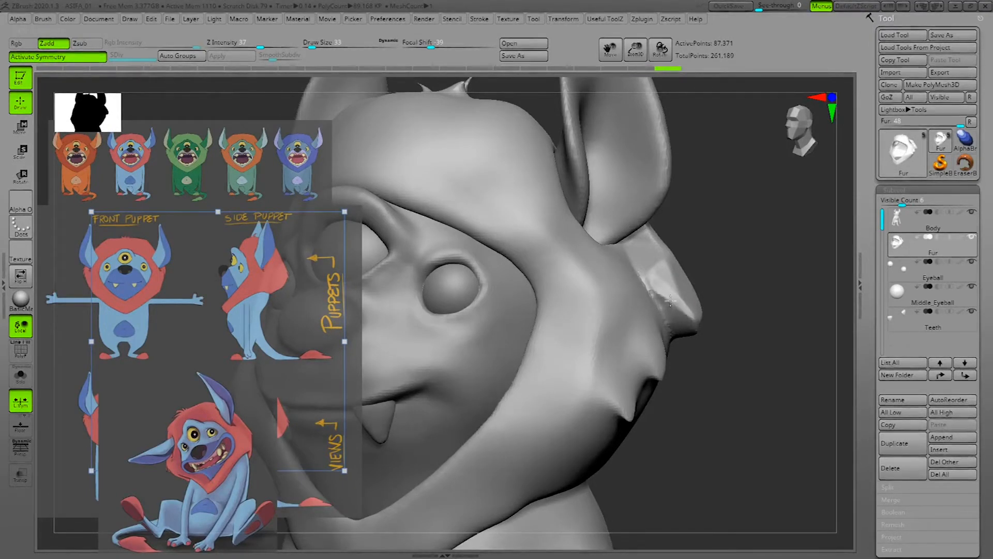
drag(810, 311, 766, 254)
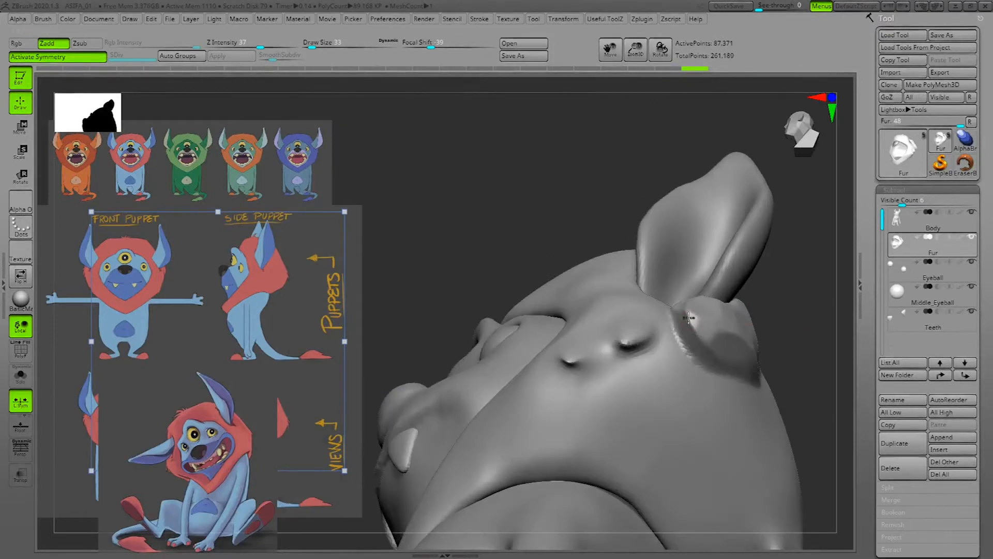
drag(786, 310, 828, 331)
Refine the planes of the tuft behind the ear at draw size 67, smooth its front face and remesh the Fur.
key(space)
drag(732, 291, 736, 291)
drag(828, 253, 769, 245)
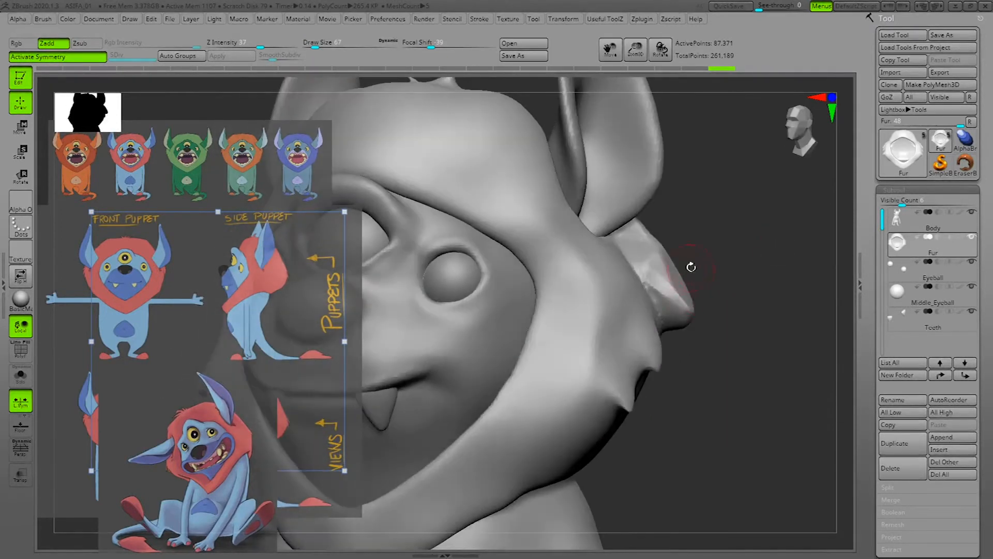
key(space)
drag(824, 349, 829, 349)
drag(810, 262, 757, 252)
shift+drag(667, 270, 673, 285)
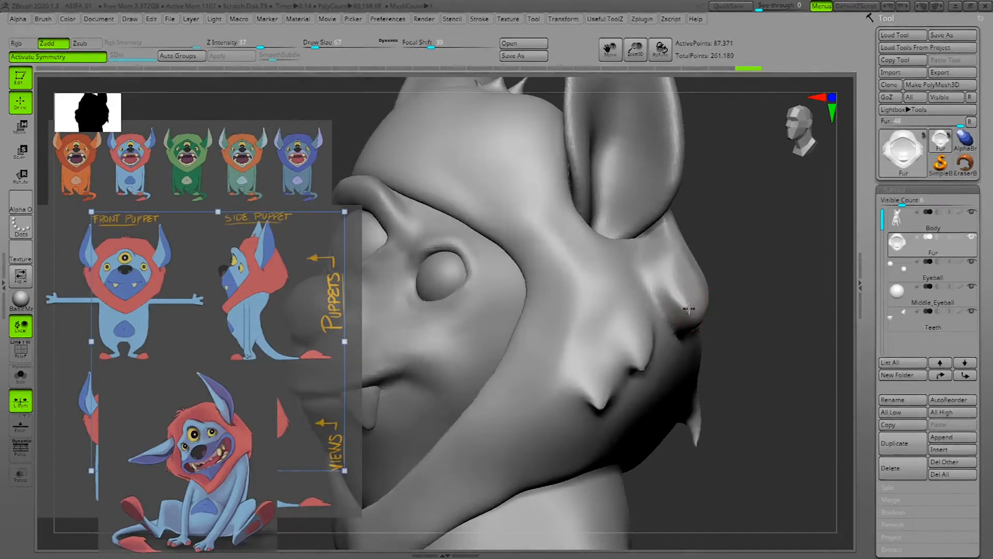
drag(696, 309, 683, 297)
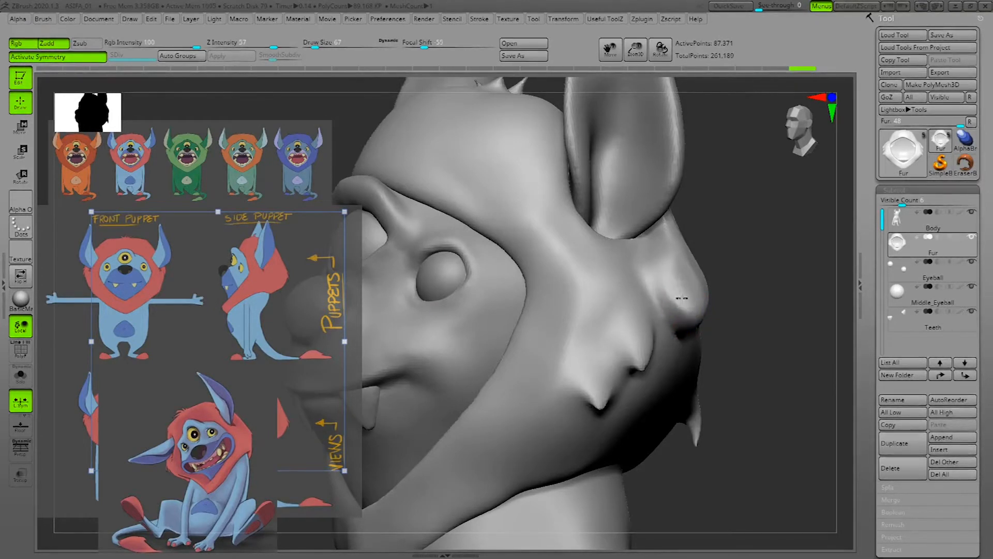
drag(672, 300, 661, 290)
drag(791, 292, 753, 273)
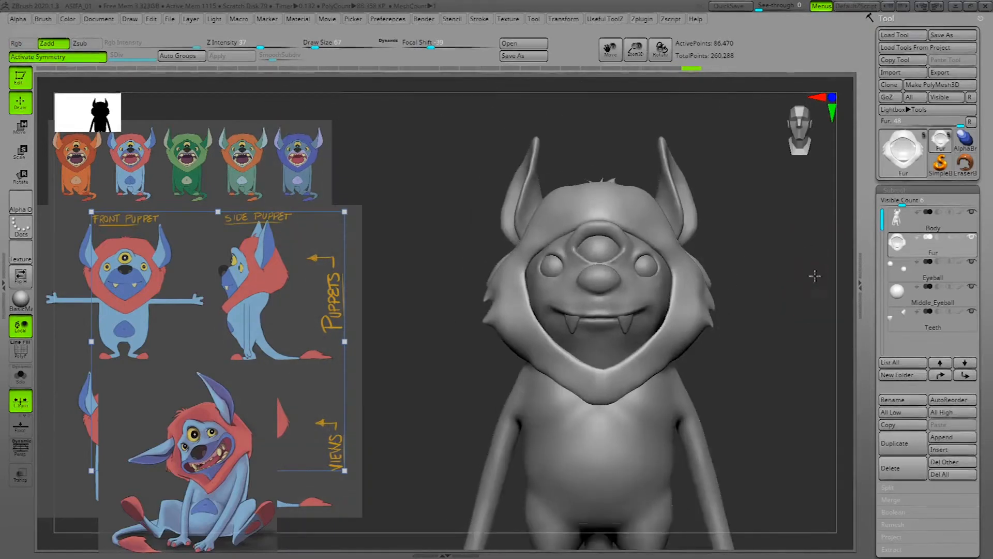
Reshape the silhouette of the fur tuft behind the ear with the Move brush at draw size 181.
alt+drag(815, 276, 810, 348)
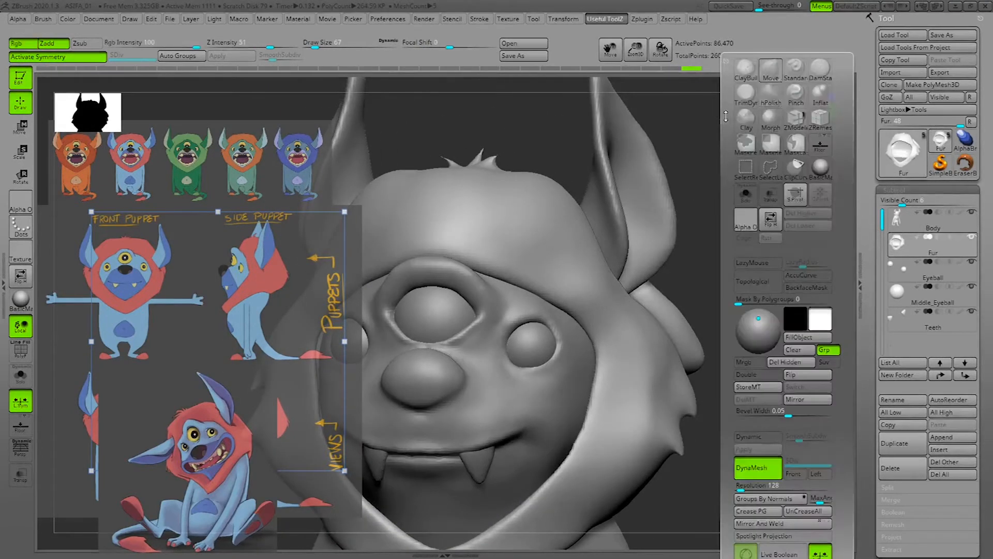
key(space)
drag(681, 303, 674, 289)
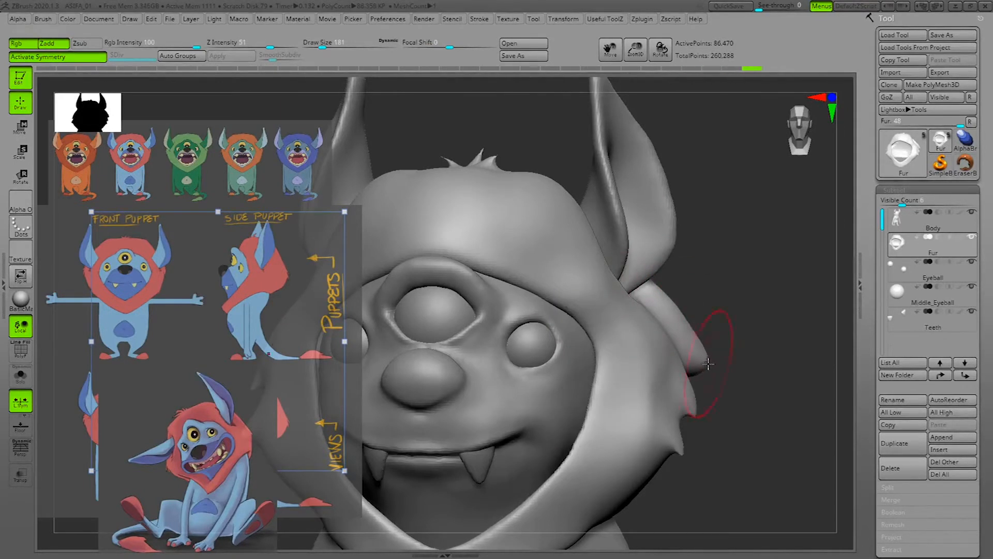
Choose the SnakeHook brush for the Fur and set its draw size to 81.
key(space)
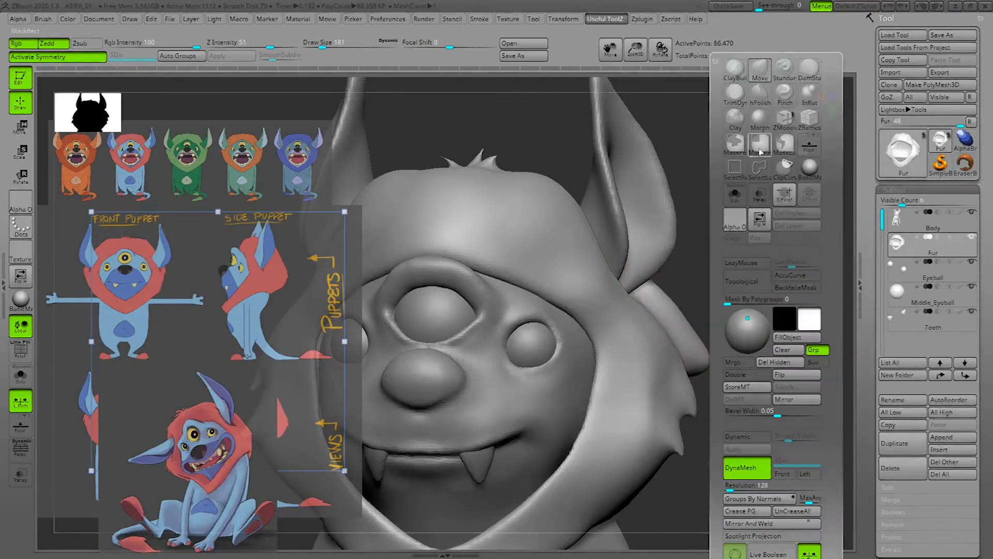
key(b)
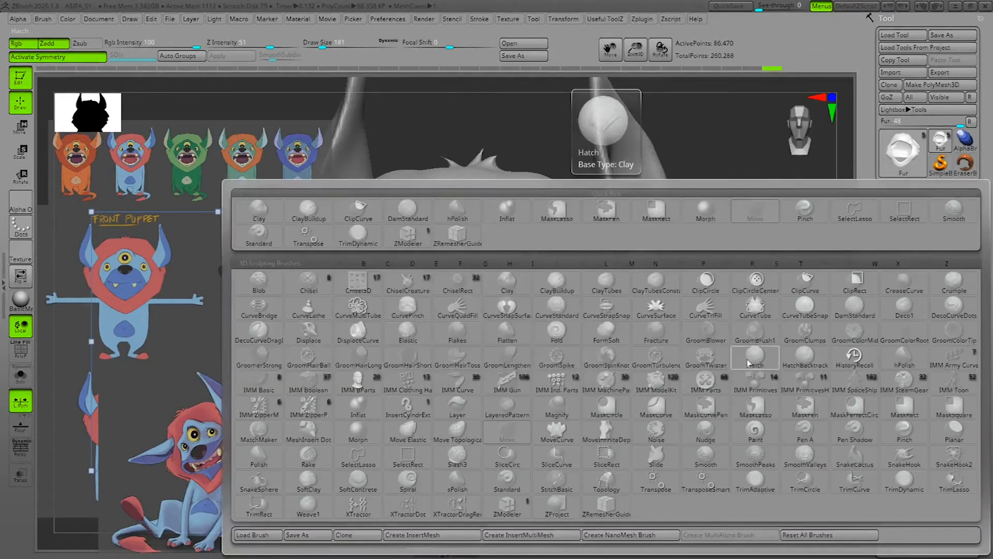
key(s)
key(t)
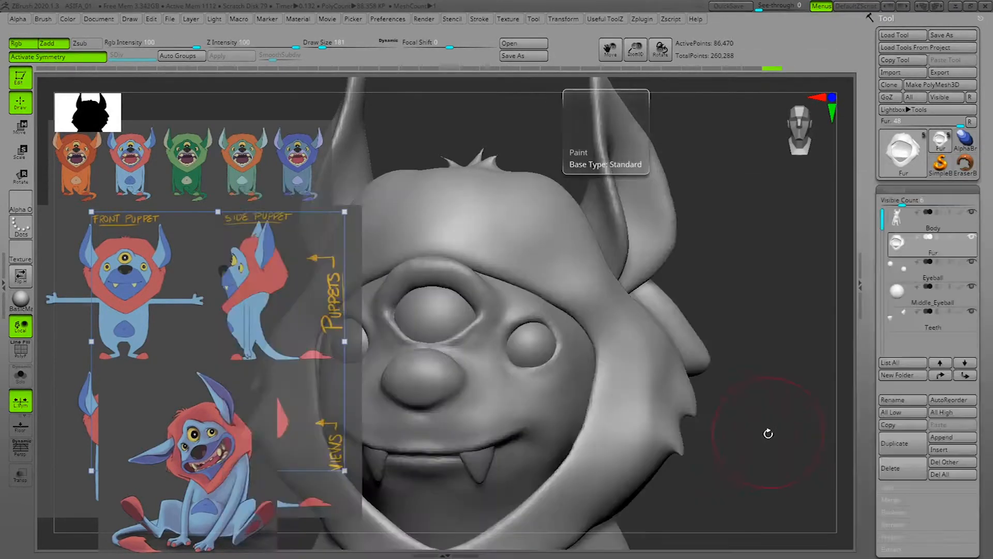
key(space)
drag(718, 286, 712, 288)
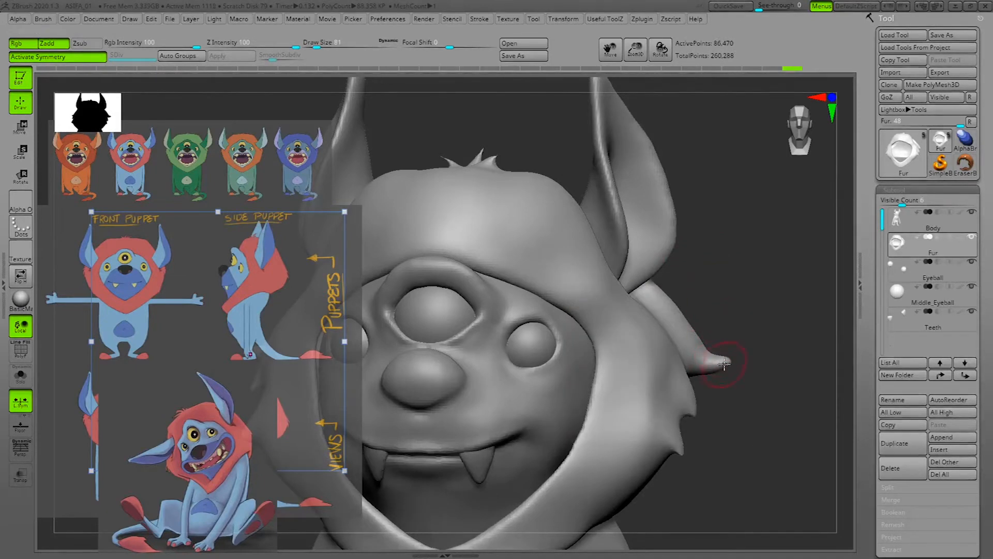
drag(723, 357, 801, 375)
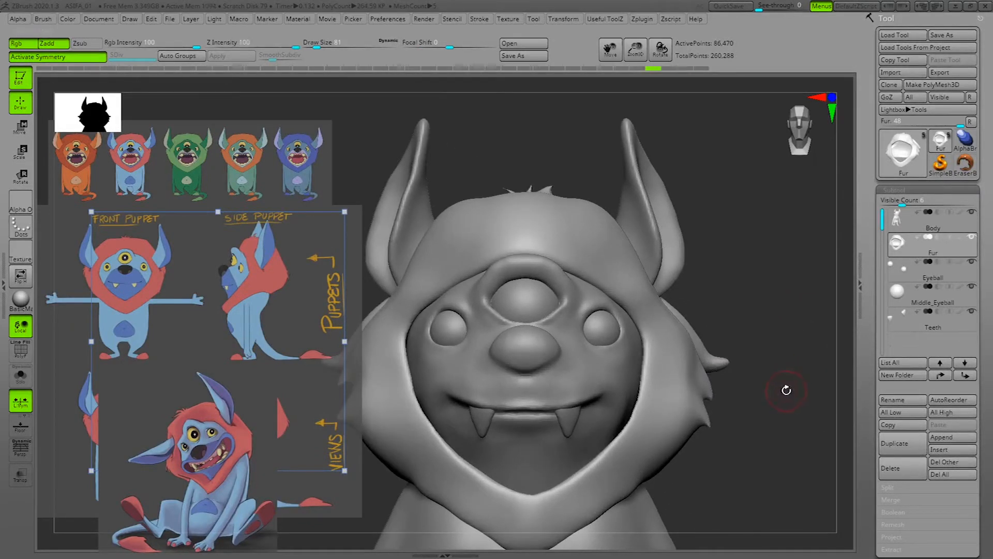
key(ctrl)
alt+drag(781, 394, 809, 361)
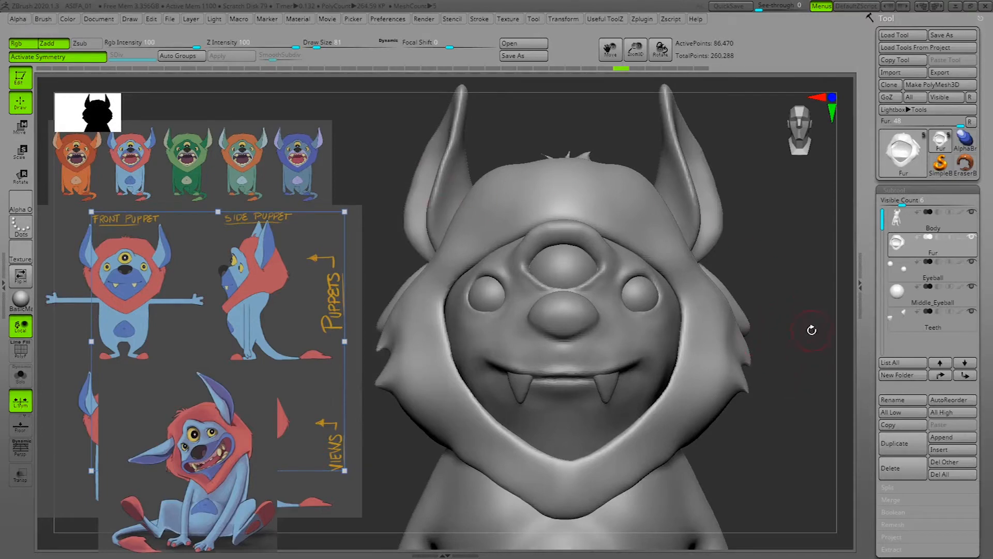
Turn off symmetry, pull a curved spike out of the fur tuft on one side of the head and smooth it.
key(x)
mouse_move(811, 346)
mouse_down()
mouse_move(690, 395)
mouse_move(698, 354)
mouse_move(677, 349)
mouse_move(647, 362)
mouse_move(662, 358)
mouse_up()
key(space)
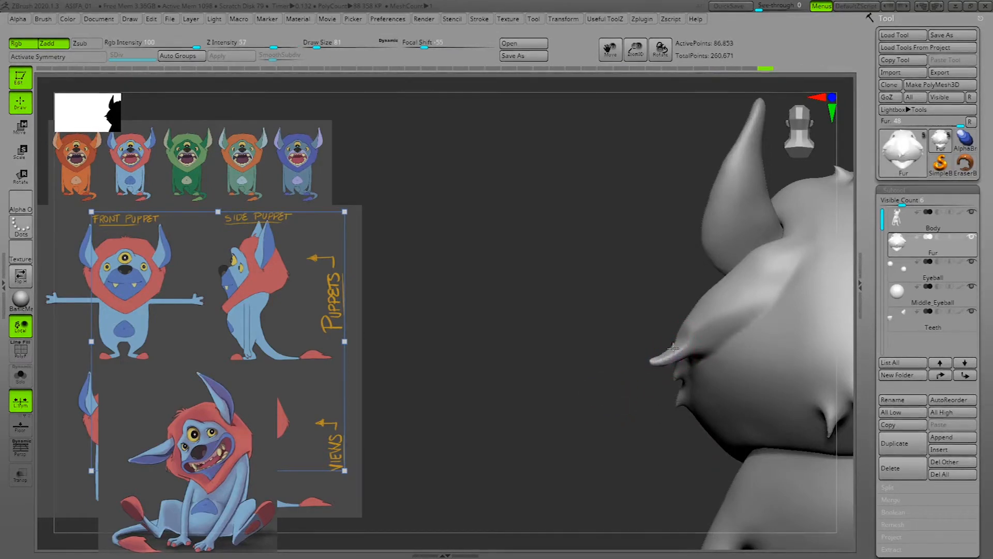
mouse_move(533, 456)
mouse_down()
mouse_move(580, 465)
mouse_move(674, 340)
mouse_up()
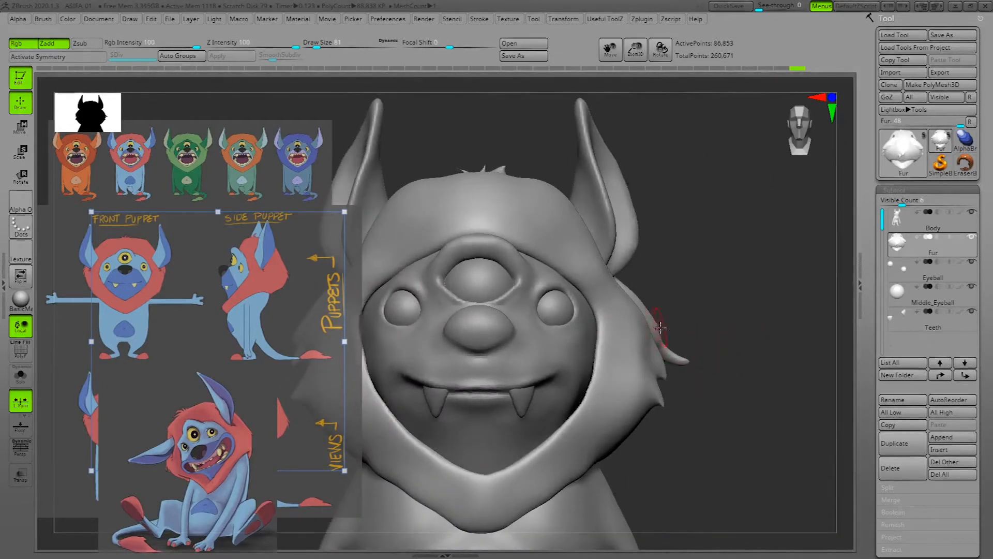
Redo the second, smaller fur spike above the first on the same tuft and smooth the fur below it.
key(space)
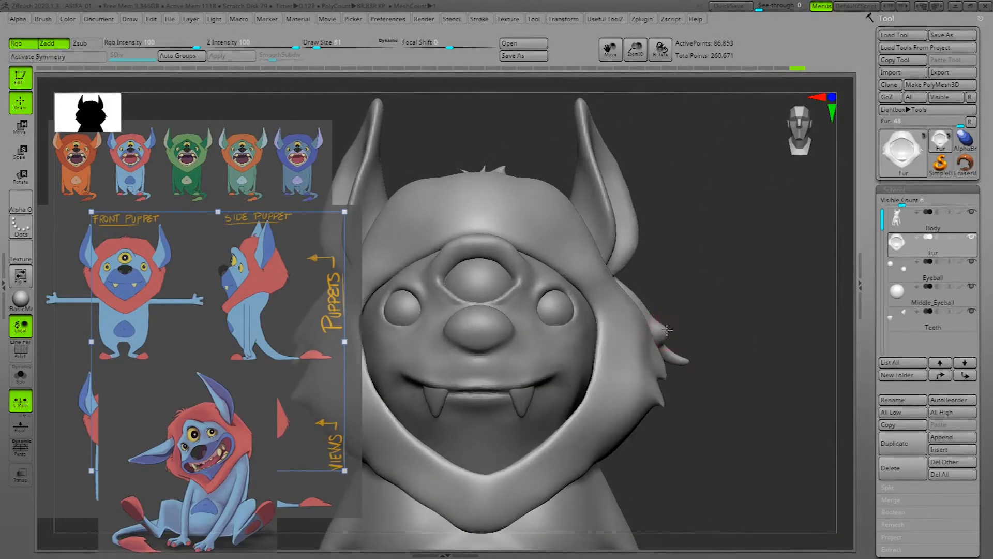
key(ctrl+z)
key(ctrl+z)
drag(662, 328, 670, 332)
mouse_move(762, 347)
alt+mouse_down()
mouse_move(771, 316)
mouse_move(791, 330)
mouse_move(734, 365)
alt+mouse_up()
drag(676, 355, 675, 354)
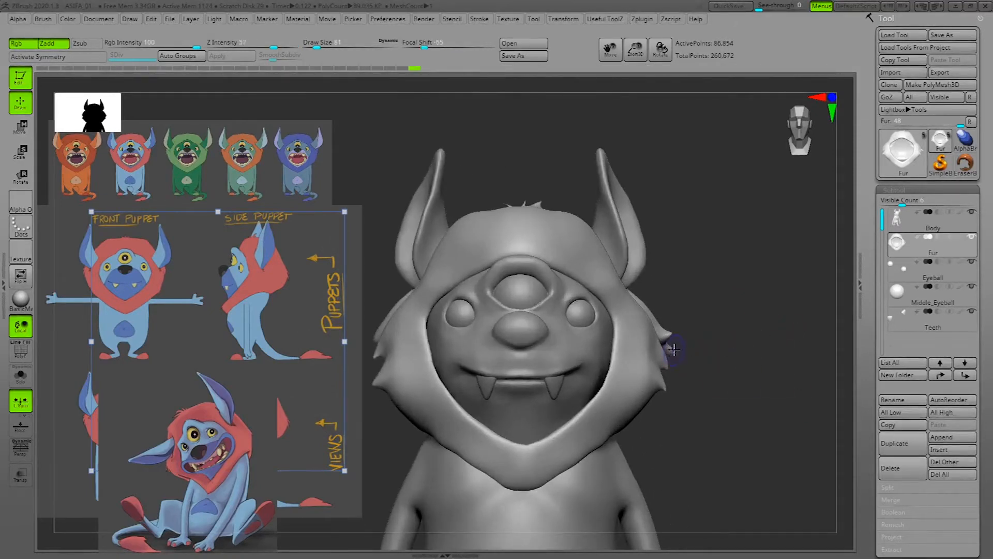
Pull curved spikes out of the fur tuft on the opposite side of the head and smooth the fur around them.
mouse_move(737, 330)
mouse_down()
mouse_move(765, 299)
mouse_move(818, 304)
mouse_move(822, 295)
mouse_move(783, 286)
mouse_up()
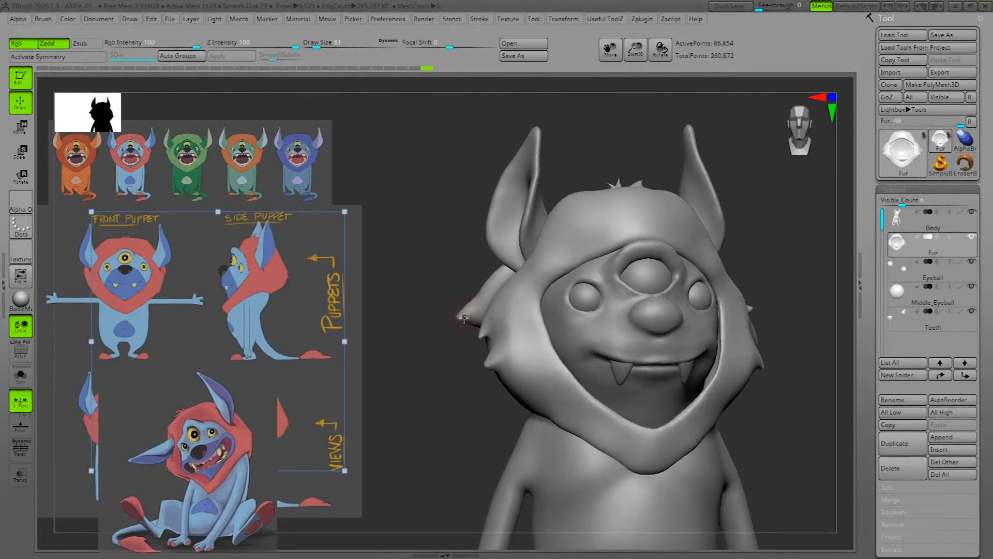
drag(462, 322, 465, 321)
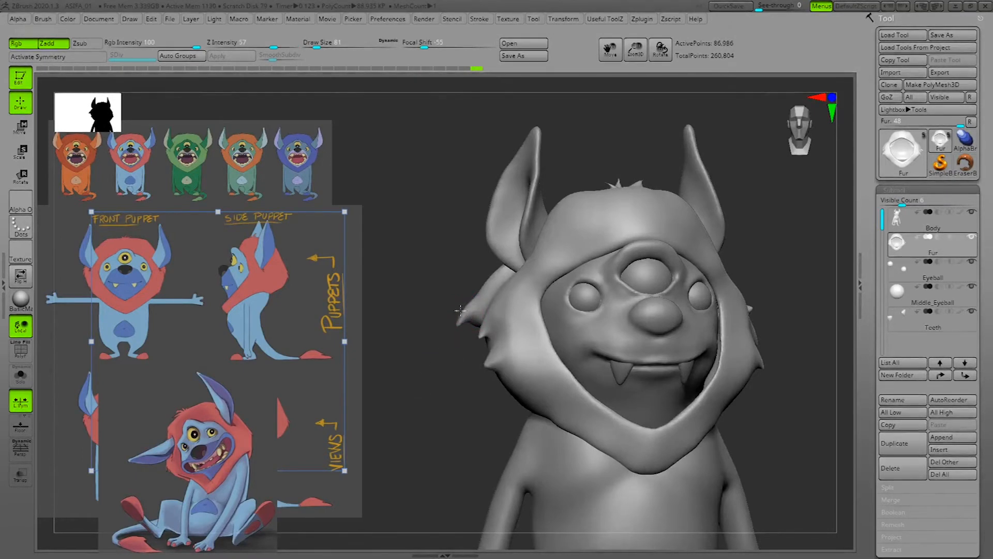
mouse_move(809, 262)
shift+mouse_down()
mouse_move(793, 260)
mouse_move(730, 306)
mouse_move(648, 332)
shift+mouse_up()
mouse_move(556, 318)
right_down()
mouse_move(698, 266)
mouse_move(527, 316)
right_up()
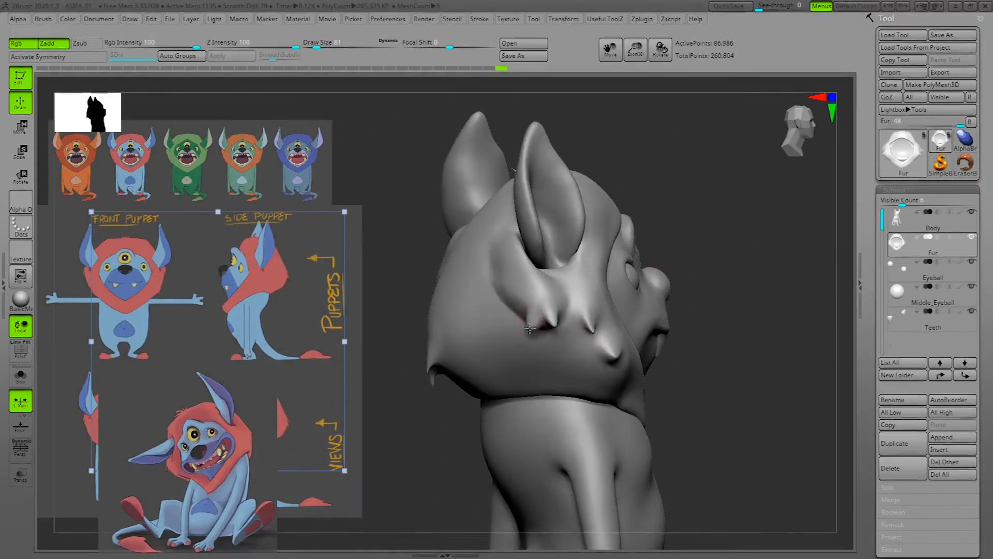
right_drag(746, 232, 776, 237)
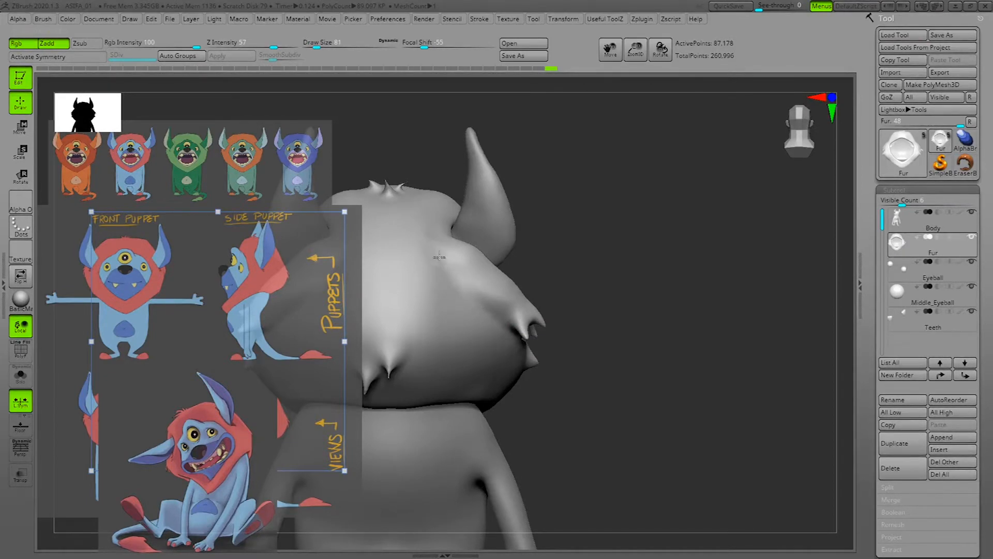
Smooth the Fur surface behind and below the ears at draw size 160.
mouse_move(663, 266)
mouse_down()
mouse_move(753, 259)
mouse_move(758, 281)
mouse_move(767, 273)
mouse_move(725, 317)
mouse_move(652, 304)
mouse_move(787, 274)
mouse_move(535, 290)
mouse_move(547, 289)
mouse_move(506, 282)
mouse_up()
key(space)
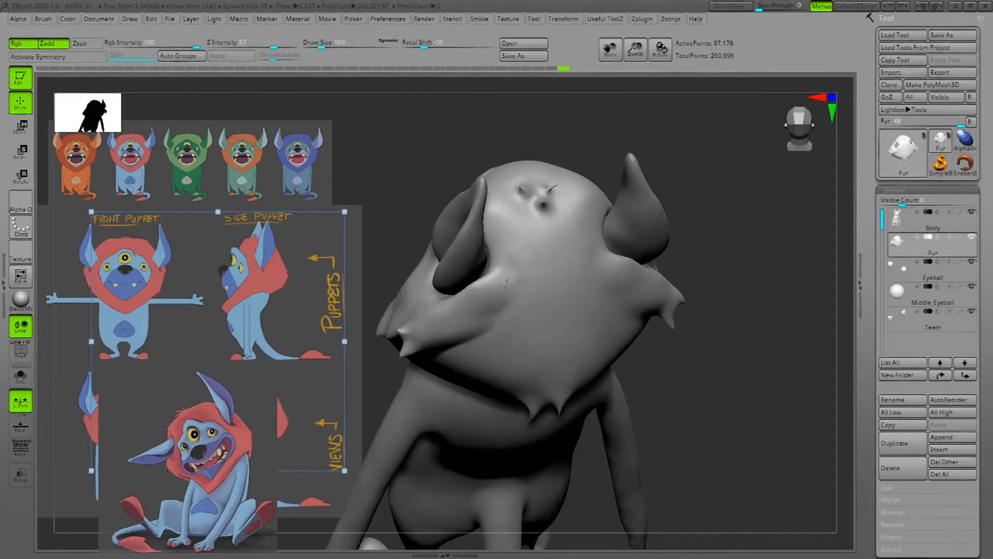
mouse_move(766, 274)
mouse_down()
mouse_move(787, 264)
mouse_move(729, 271)
mouse_up()
mouse_move(585, 283)
shift+mouse_down()
mouse_move(588, 273)
mouse_move(610, 314)
mouse_move(627, 310)
shift+mouse_up()
mouse_move(764, 268)
mouse_down()
mouse_move(778, 264)
mouse_move(669, 295)
mouse_up()
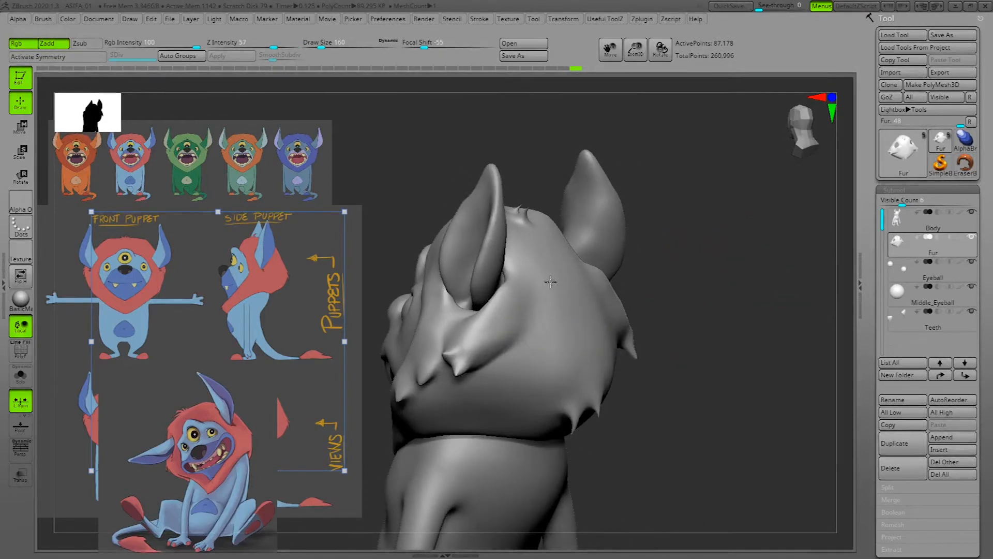
mouse_move(665, 264)
mouse_down()
mouse_move(734, 255)
mouse_move(635, 300)
mouse_up()
drag(739, 268, 815, 241)
Choose the Move brush, set its draw size to 150 and reshape the fur below the ears from behind.
key(space)
click(773, 72)
key(space)
click(648, 274)
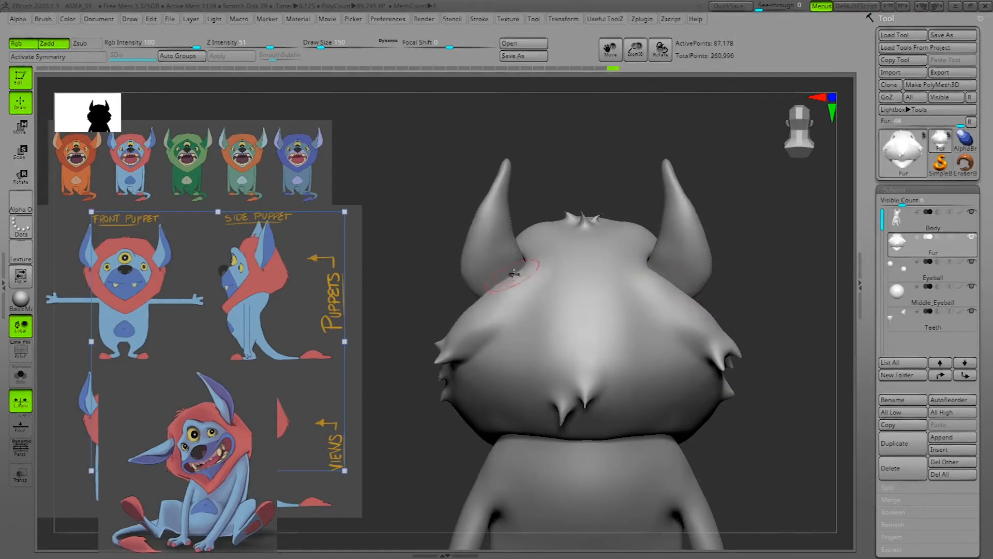
drag(748, 267, 803, 258)
mouse_move(735, 320)
alt+mouse_down()
mouse_move(672, 275)
mouse_move(781, 315)
mouse_move(746, 317)
alt+mouse_up()
alt+drag(795, 270, 714, 295)
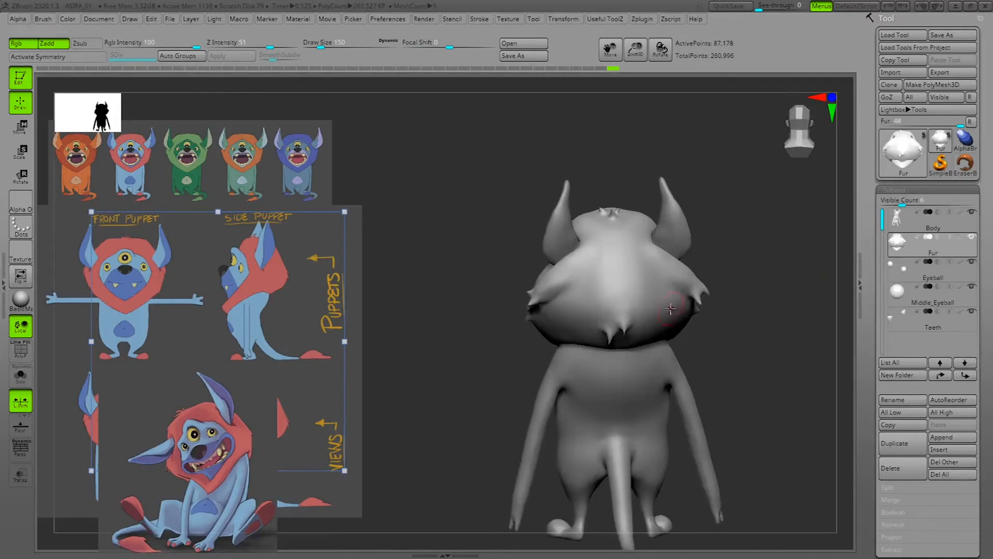
Smooth the fur slopes on both sides of the back of the head.
mouse_move(564, 294)
shift+mouse_down()
mouse_move(571, 285)
mouse_move(562, 286)
shift+mouse_up()
mouse_move(772, 212)
mouse_down()
mouse_move(786, 233)
mouse_move(777, 234)
mouse_up()
shift+drag(643, 259, 661, 275)
mouse_move(750, 244)
mouse_down()
mouse_move(800, 242)
mouse_move(801, 266)
mouse_move(764, 257)
mouse_move(794, 259)
mouse_move(797, 289)
mouse_move(795, 323)
mouse_move(765, 332)
mouse_move(770, 351)
mouse_up()
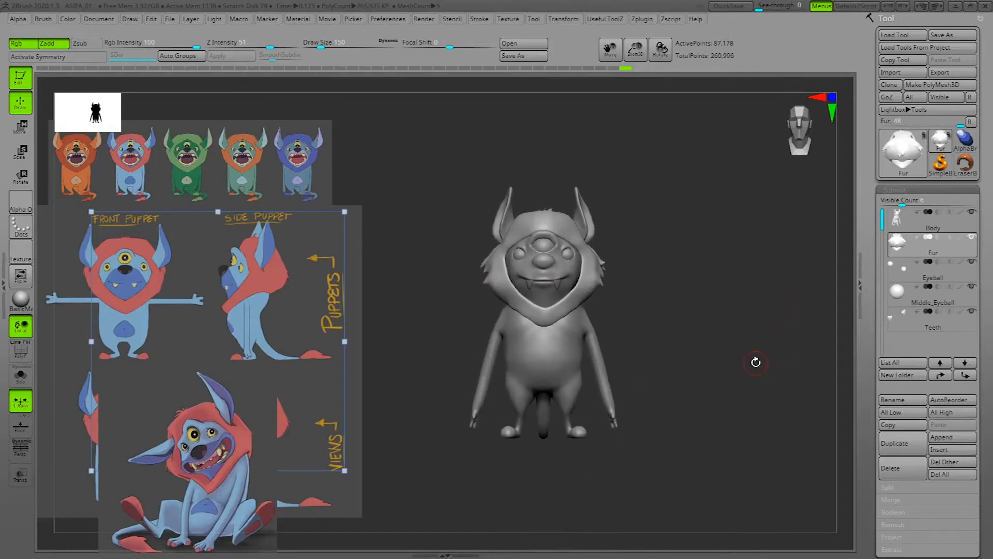
Select the Body subtool and sculpt a small navel on the lower belly with the ClayBuildup brush.
mouse_move(716, 322)
mouse_down()
mouse_move(723, 350)
mouse_move(714, 359)
mouse_move(734, 375)
mouse_move(707, 328)
mouse_move(714, 359)
mouse_move(750, 350)
mouse_move(609, 416)
mouse_up()
mouse_move(787, 351)
alt+mouse_down()
mouse_move(797, 350)
mouse_move(756, 333)
mouse_move(796, 353)
alt+mouse_up()
click(941, 233)
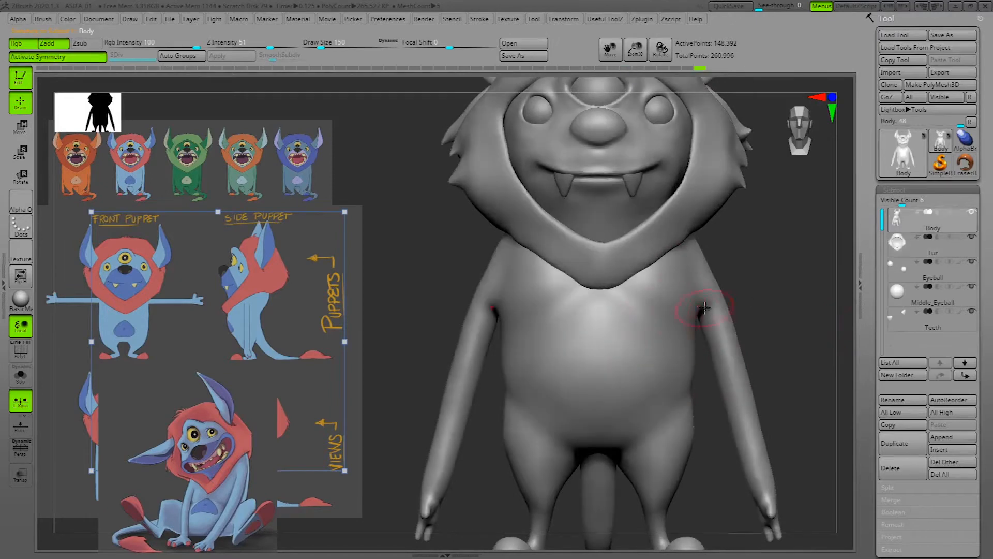
key(space)
key(space)
drag(689, 338, 682, 339)
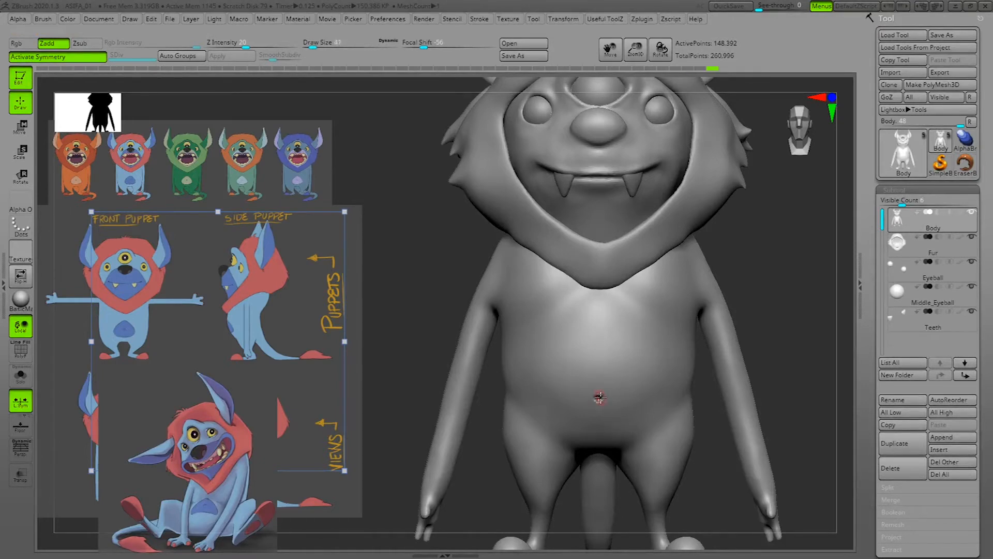
alt+drag(827, 353, 839, 421)
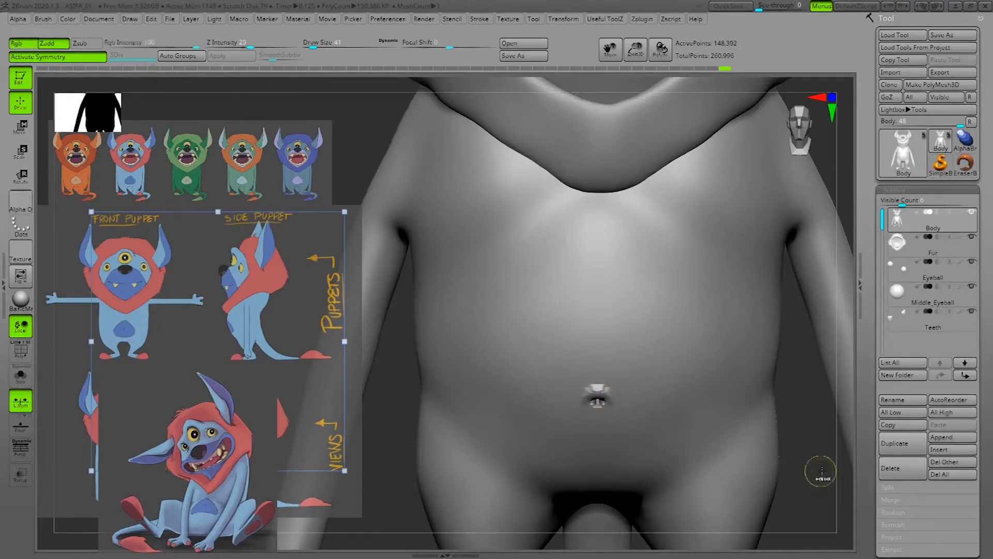
Adjust the Smooth brush's Z intensity and soften the navel on the belly.
shift+drag(598, 390, 597, 409)
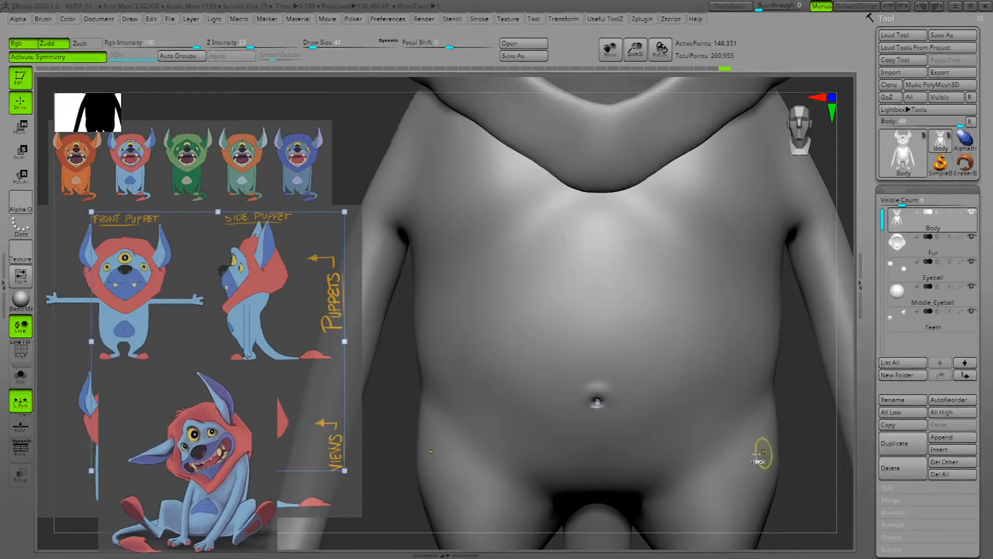
key(shift+space)
shift+drag(828, 417, 798, 417)
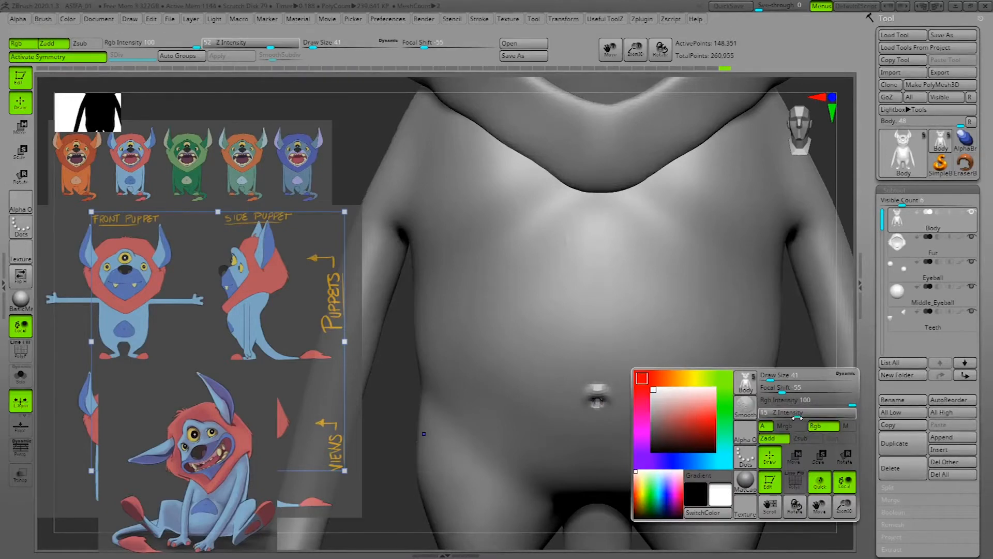
mouse_move(594, 406)
shift+mouse_down()
mouse_move(595, 385)
mouse_move(598, 398)
shift+mouse_up()
mouse_move(812, 462)
alt+mouse_down()
mouse_move(717, 337)
mouse_move(823, 355)
mouse_move(812, 389)
mouse_move(763, 382)
alt+mouse_up()
shift+drag(585, 397, 603, 398)
alt+drag(800, 440, 800, 377)
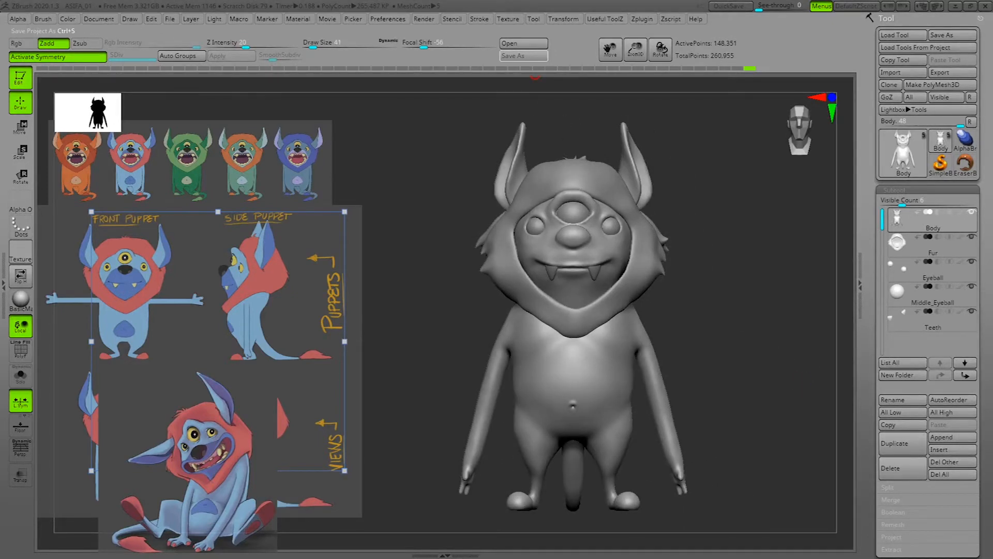
Choose the Inflat brush and swell the tail's end into a rounded bulb at draw size 74, smoothing its surface.
mouse_move(771, 354)
mouse_down()
mouse_move(770, 381)
mouse_move(758, 381)
mouse_move(767, 380)
mouse_move(731, 336)
mouse_move(781, 379)
mouse_move(772, 390)
mouse_move(736, 373)
mouse_move(734, 463)
mouse_up()
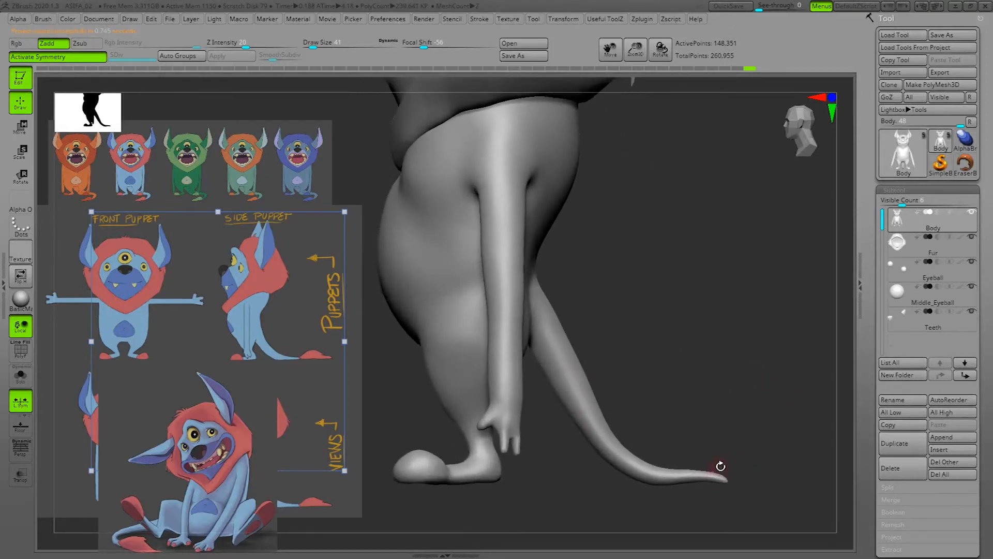
key(space)
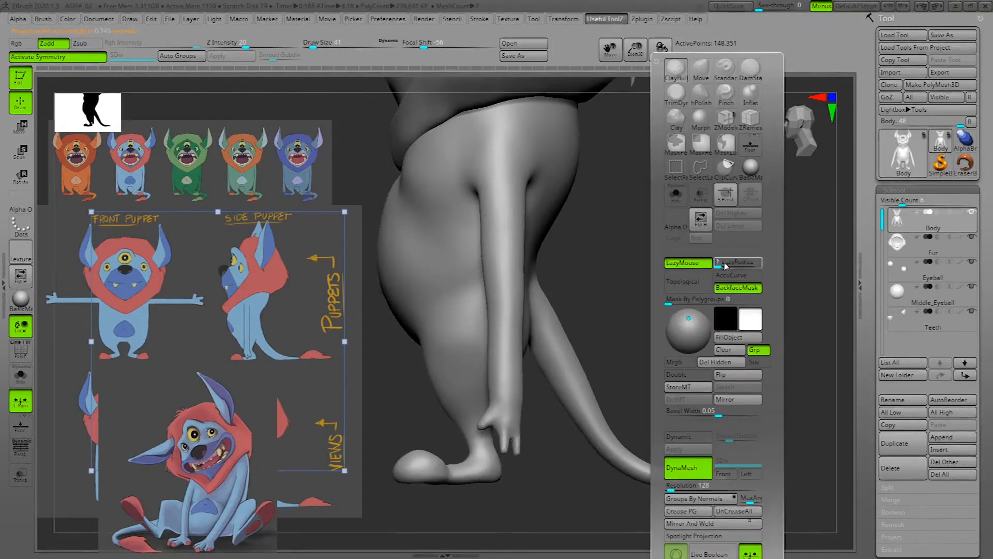
click(751, 94)
mouse_move(711, 359)
mouse_down()
mouse_move(768, 399)
mouse_move(786, 434)
mouse_move(771, 434)
mouse_up()
mouse_move(704, 389)
mouse_down()
mouse_move(736, 393)
mouse_move(734, 377)
mouse_move(711, 396)
mouse_move(765, 395)
mouse_move(728, 392)
mouse_move(731, 379)
mouse_move(744, 392)
mouse_up()
key(space)
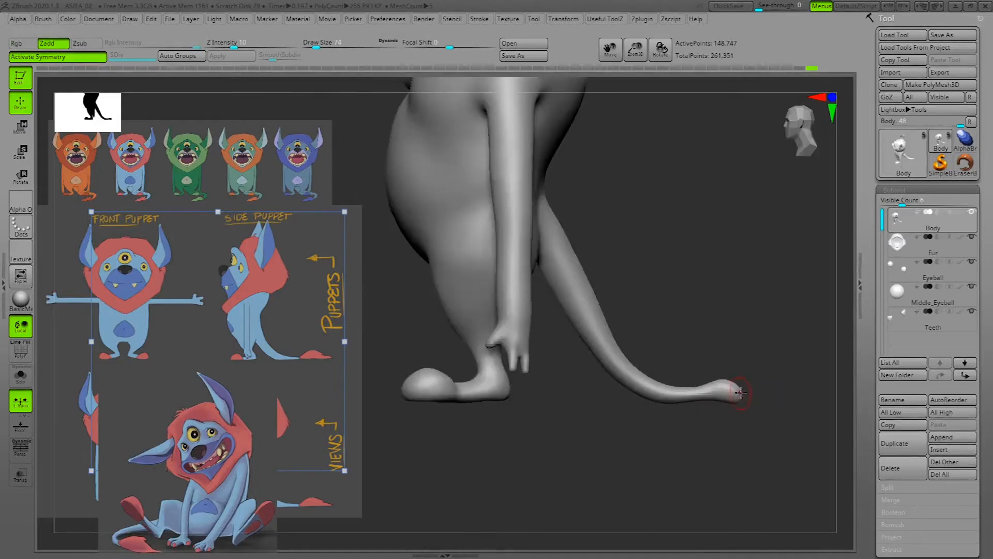
shift+drag(769, 373, 778, 379)
mouse_move(705, 383)
mouse_down()
mouse_move(723, 383)
mouse_move(672, 399)
mouse_move(740, 371)
mouse_up()
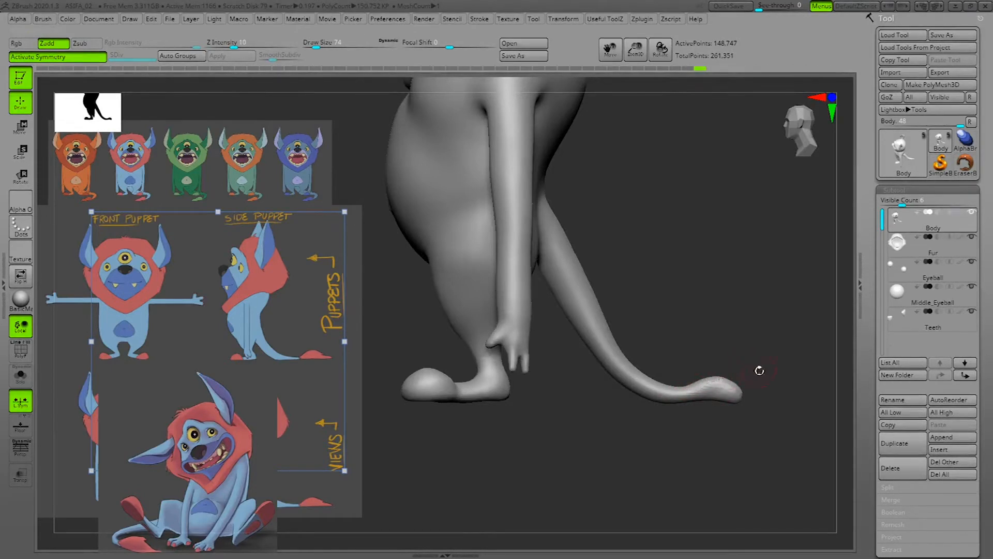
shift+drag(787, 399, 752, 419)
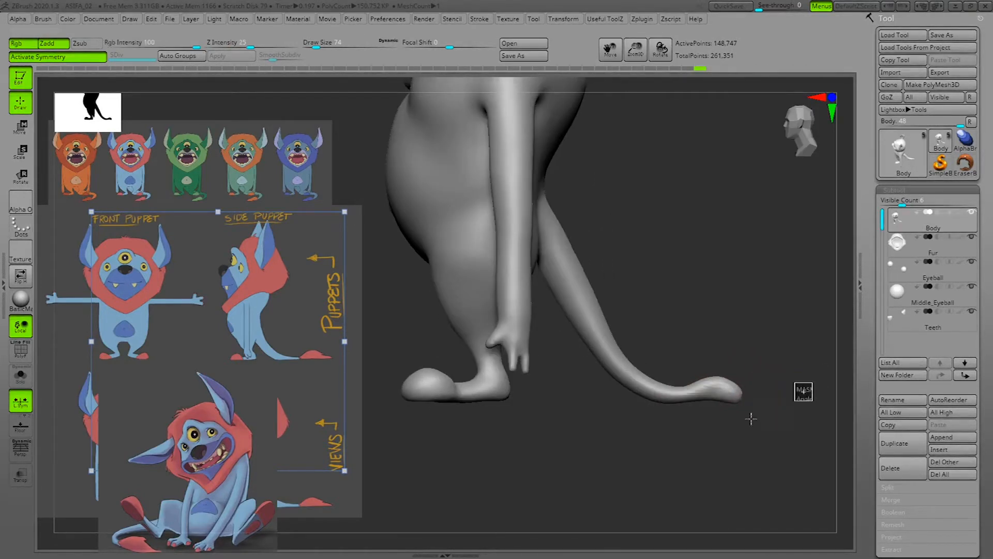
Choose the Move brush with a smaller draw size and pull the end of the tail bulb into a thin point.
key(space)
click(793, 73)
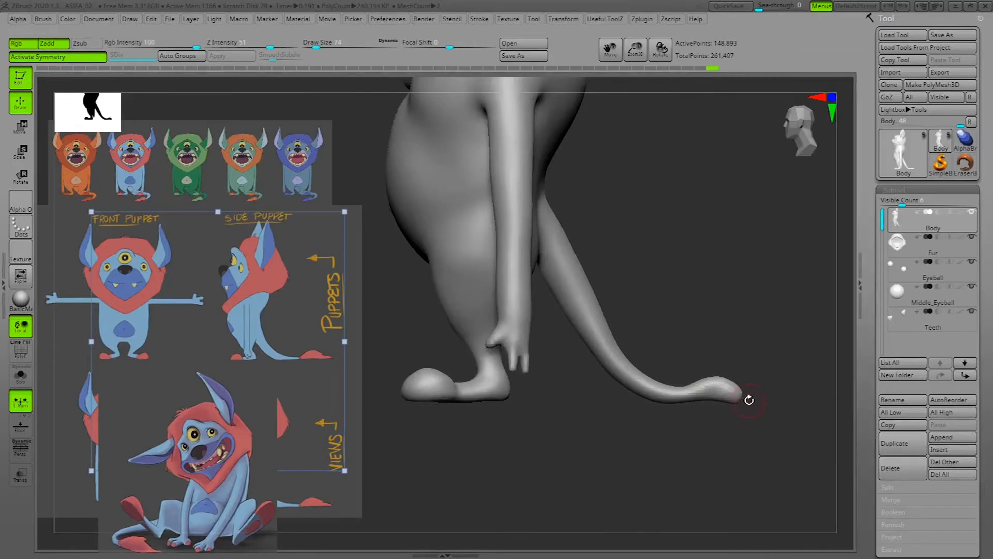
key(space)
drag(763, 379, 745, 400)
drag(747, 396, 759, 398)
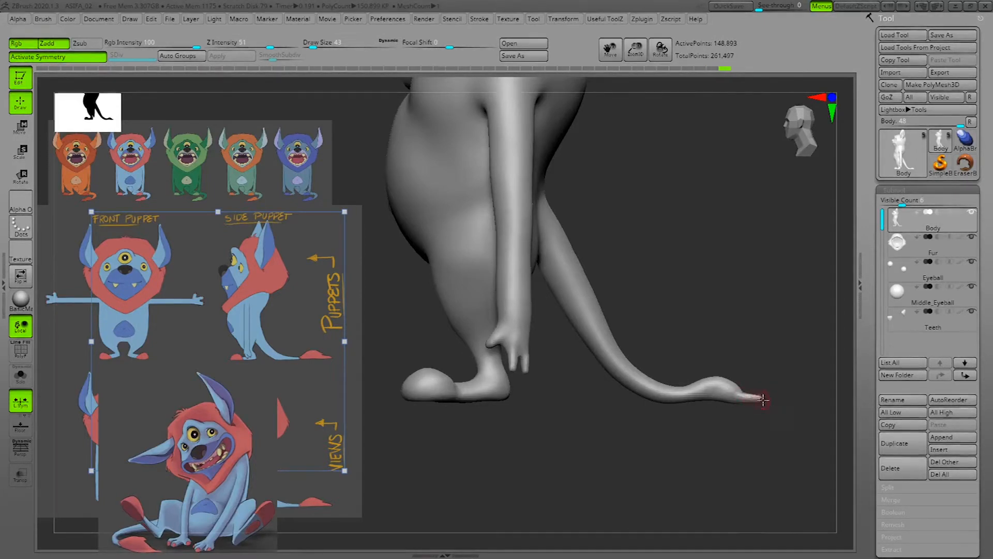
mouse_move(802, 387)
mouse_down()
mouse_move(816, 390)
mouse_move(800, 404)
mouse_move(728, 389)
mouse_up()
Reshape the tail bulb from above into a tapered tuft with the Move brush at draw sizes 88 and 81.
key(space)
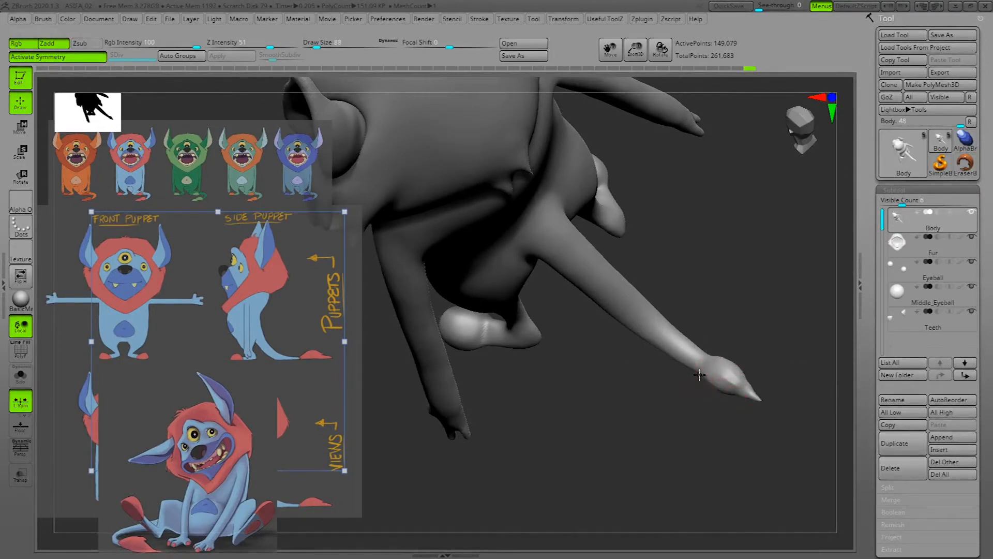
drag(729, 393, 731, 396)
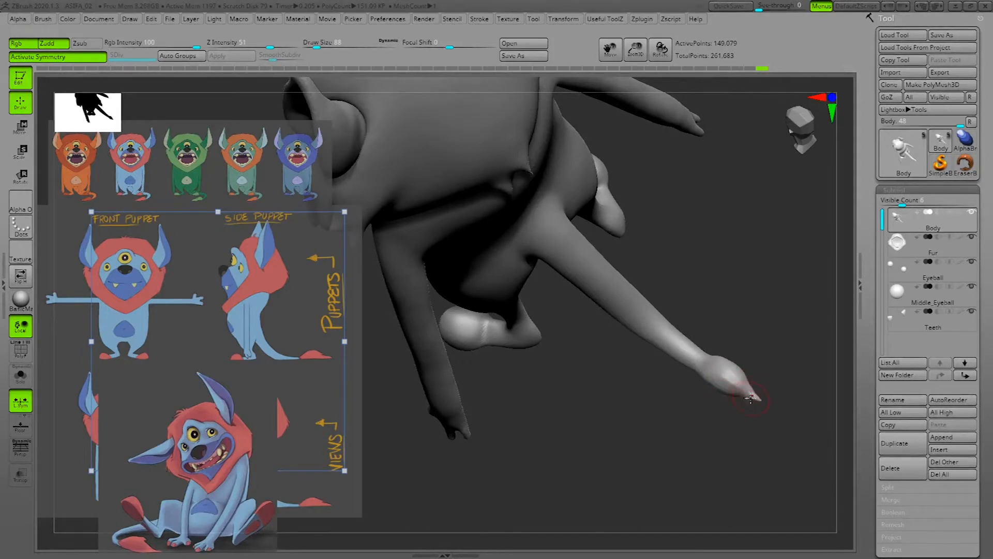
mouse_move(738, 396)
mouse_down()
mouse_move(749, 398)
mouse_move(720, 366)
mouse_move(732, 377)
mouse_up()
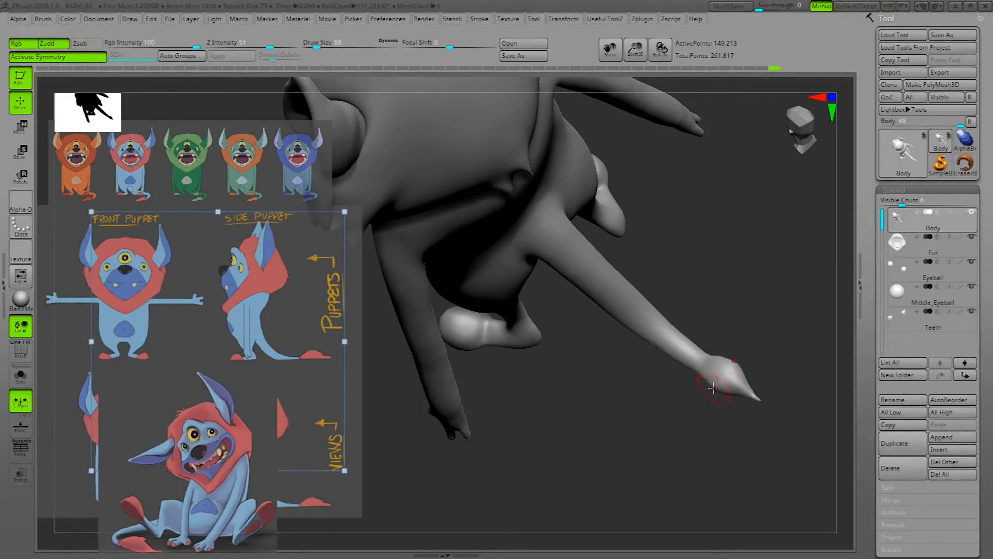
key(space)
drag(728, 377, 726, 377)
drag(783, 347, 779, 401)
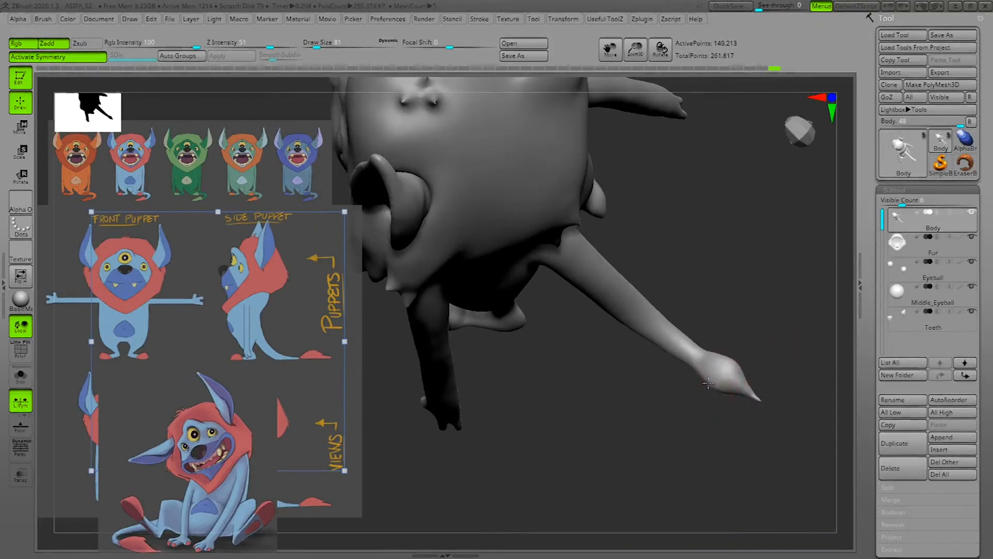
drag(720, 390, 726, 392)
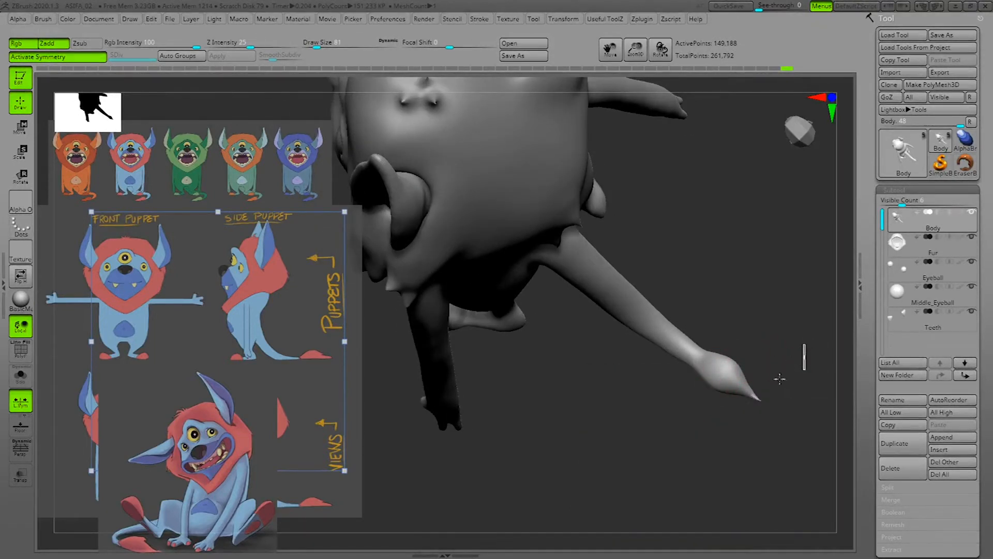
Refine and smooth the tapered end of the tail tuft in side view and turn off symmetry.
drag(803, 370, 713, 403)
key(space)
click(711, 385)
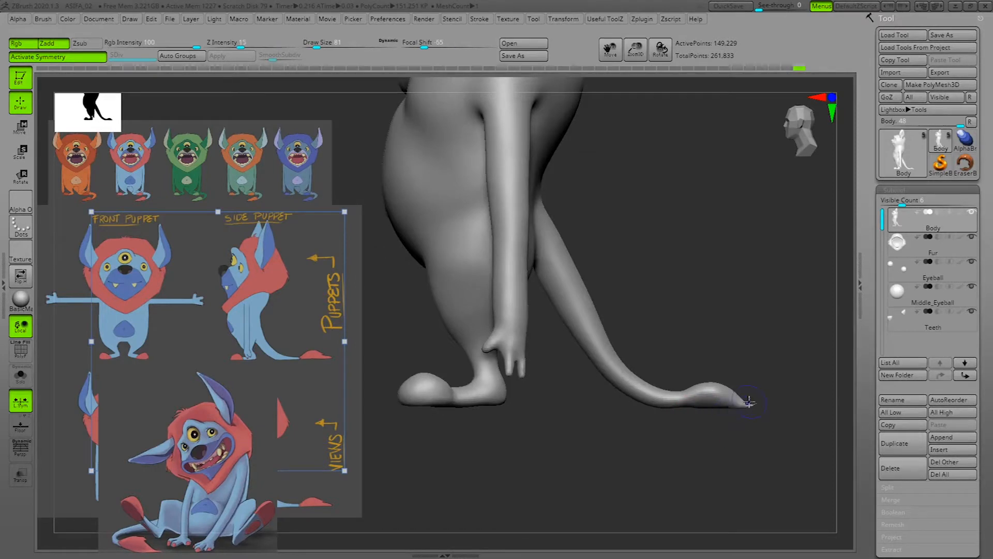
mouse_move(813, 397)
mouse_down()
mouse_move(827, 388)
mouse_move(806, 384)
mouse_up()
alt+drag(806, 385, 770, 424)
key(space)
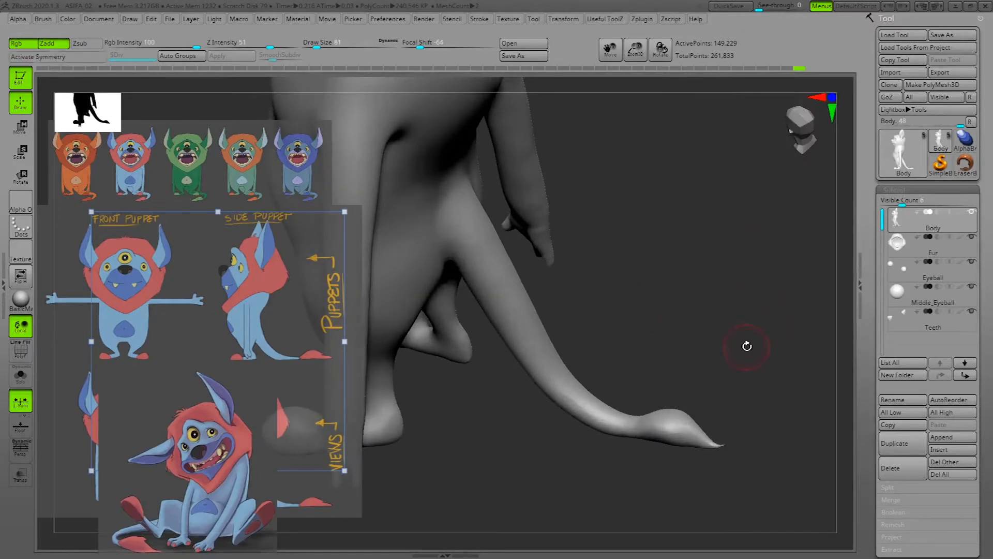
drag(745, 347, 747, 343)
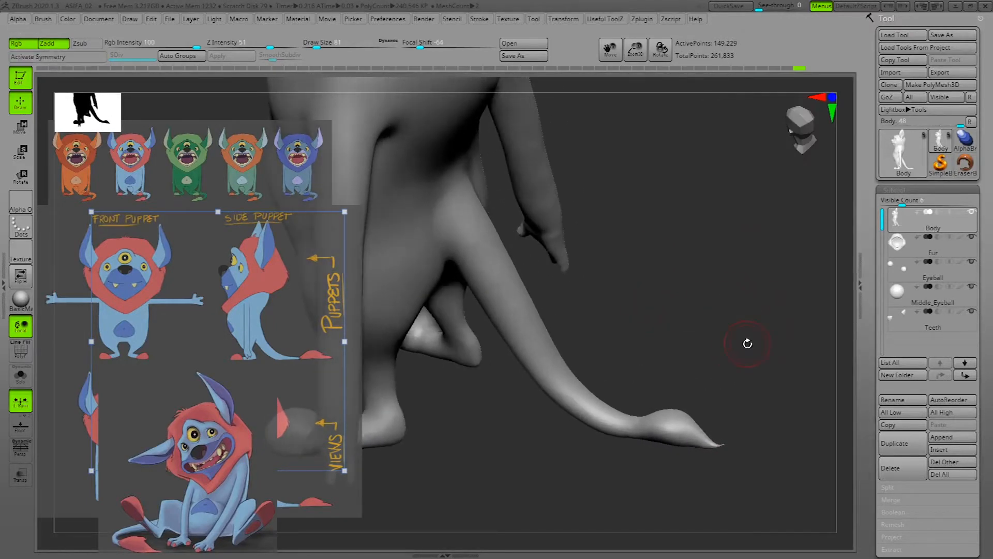
Choose the SnakeHook brush for the Body and set its draw size to 48.
key(b)
key(p)
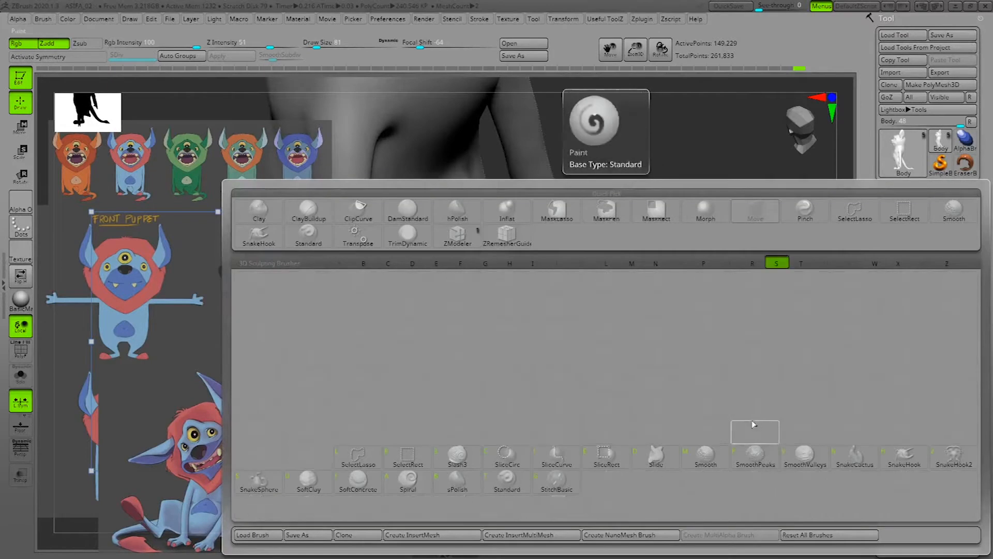
click(754, 428)
key(space)
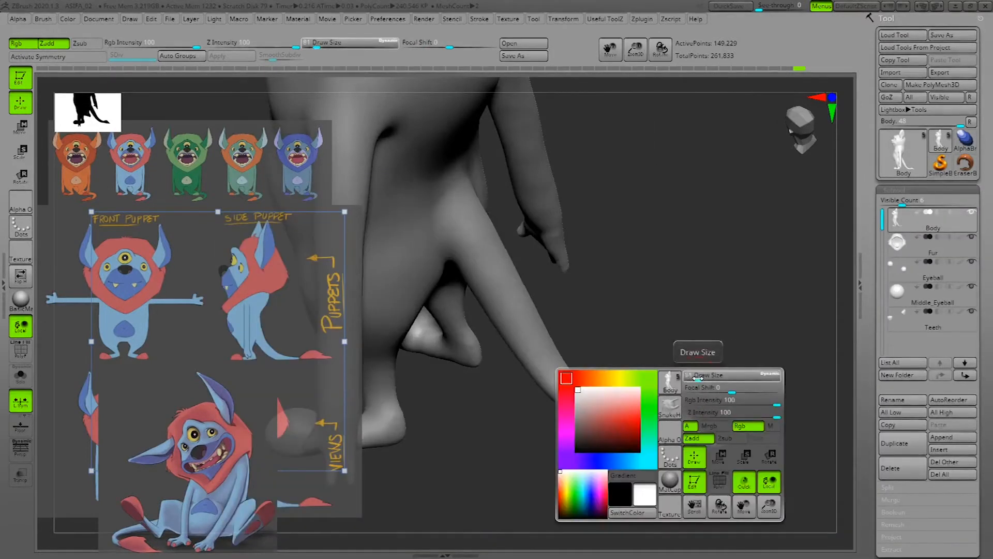
drag(696, 379, 692, 379)
drag(771, 390, 751, 401)
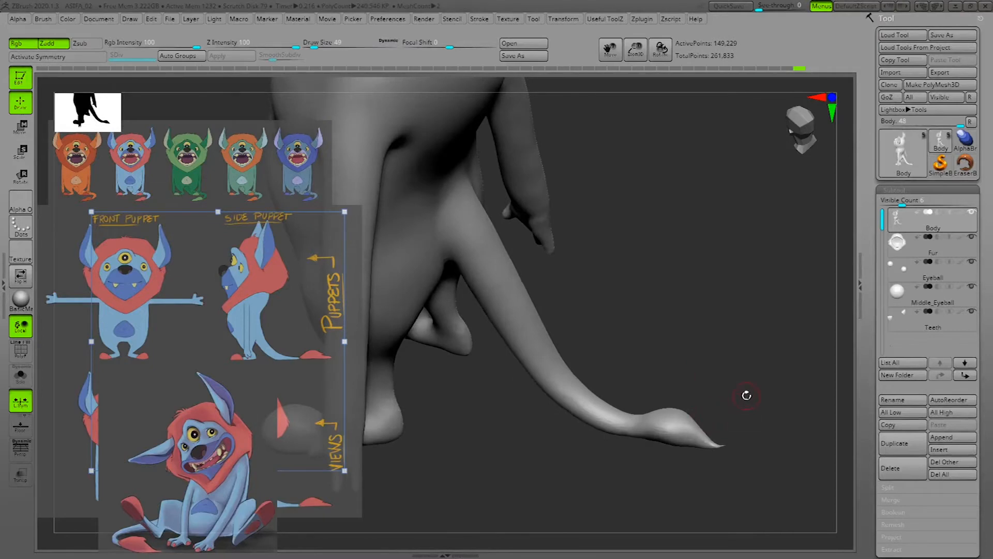
Pull a small spike out of the upper side of the tail tuft with SnakeHook at draw size 33 and smooth it.
key(b)
key(s)
key(h)
mouse_move(697, 427)
mouse_down()
mouse_move(754, 411)
mouse_move(729, 427)
mouse_up()
key(space)
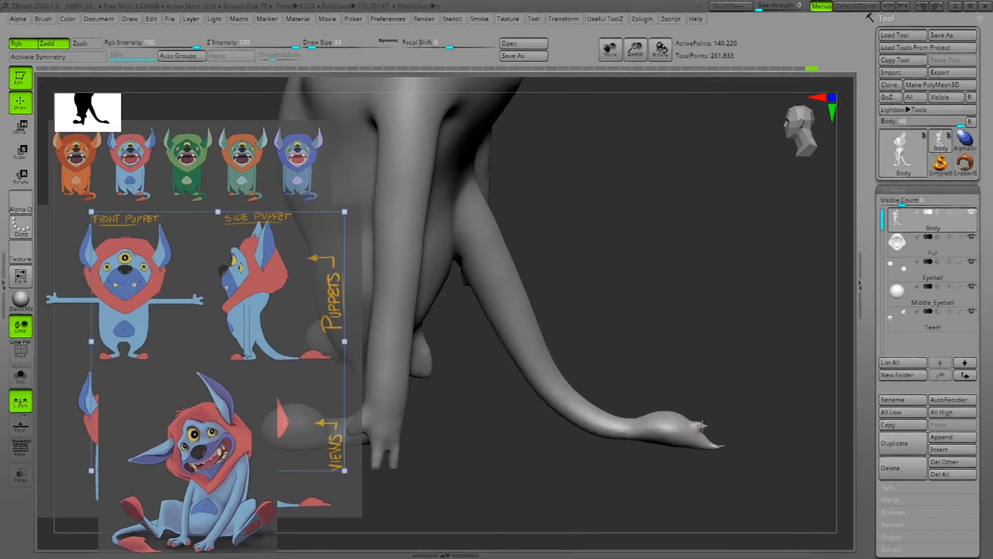
drag(741, 436, 777, 419)
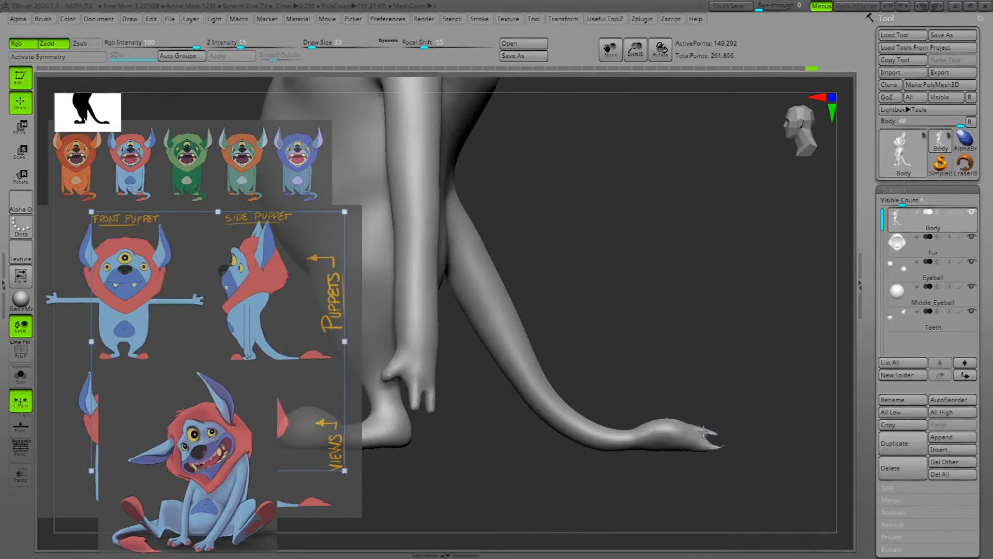
Refine the pointed tips at the end of the tail tuft with SnakeHook at draw size 33 and smooth them.
alt+drag(774, 427, 796, 438)
key(space)
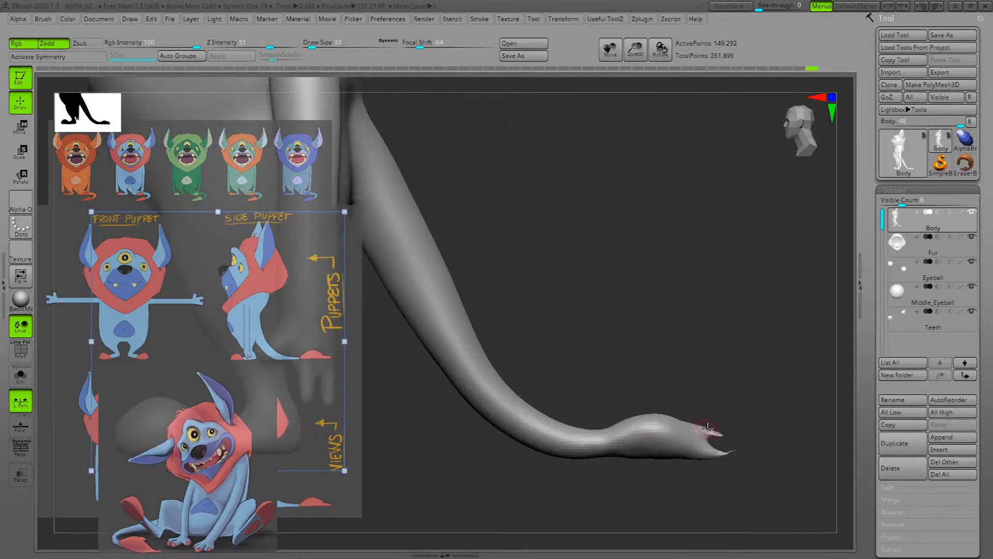
drag(700, 427, 710, 434)
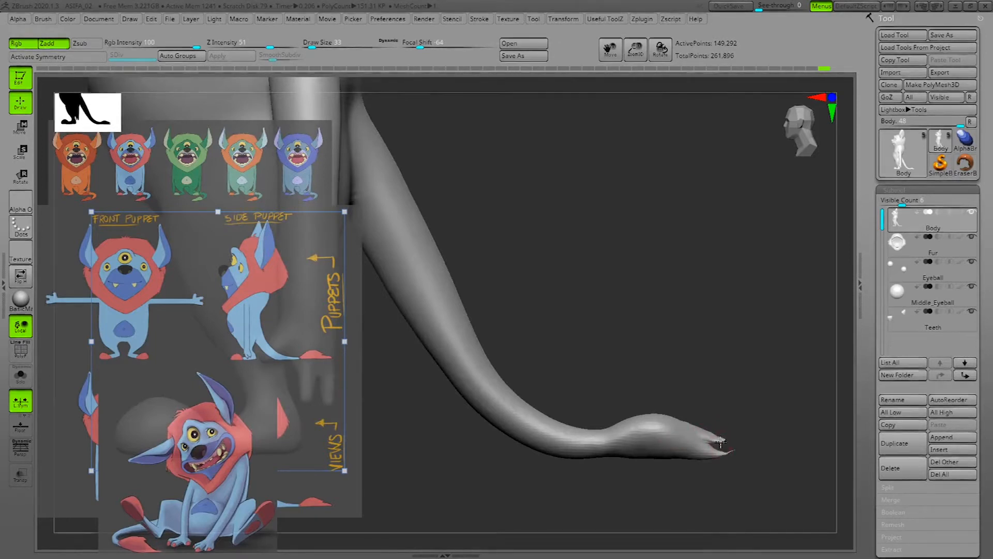
mouse_move(792, 451)
mouse_down()
mouse_move(776, 457)
mouse_move(783, 452)
mouse_up()
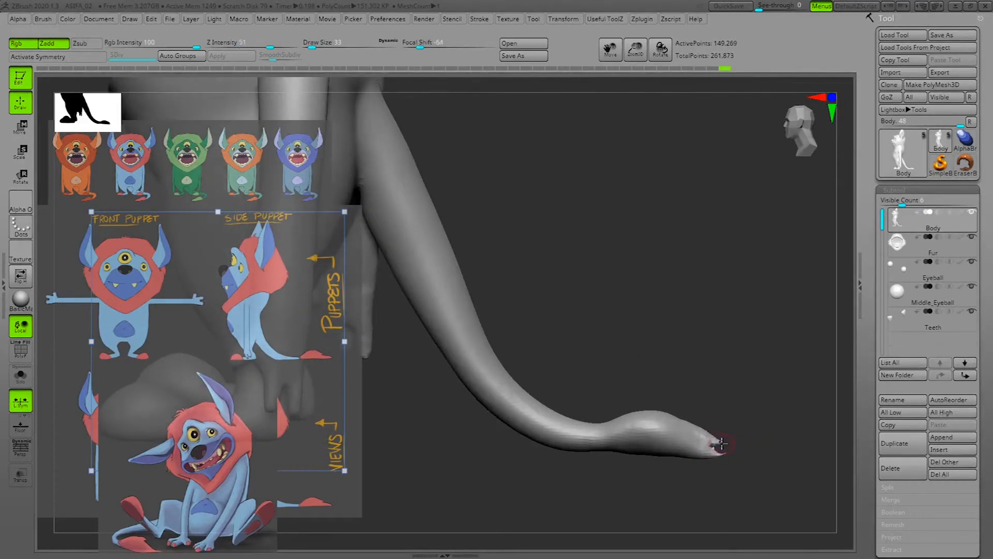
mouse_move(719, 455)
mouse_down()
mouse_move(732, 456)
mouse_move(716, 440)
mouse_up()
drag(787, 433, 734, 445)
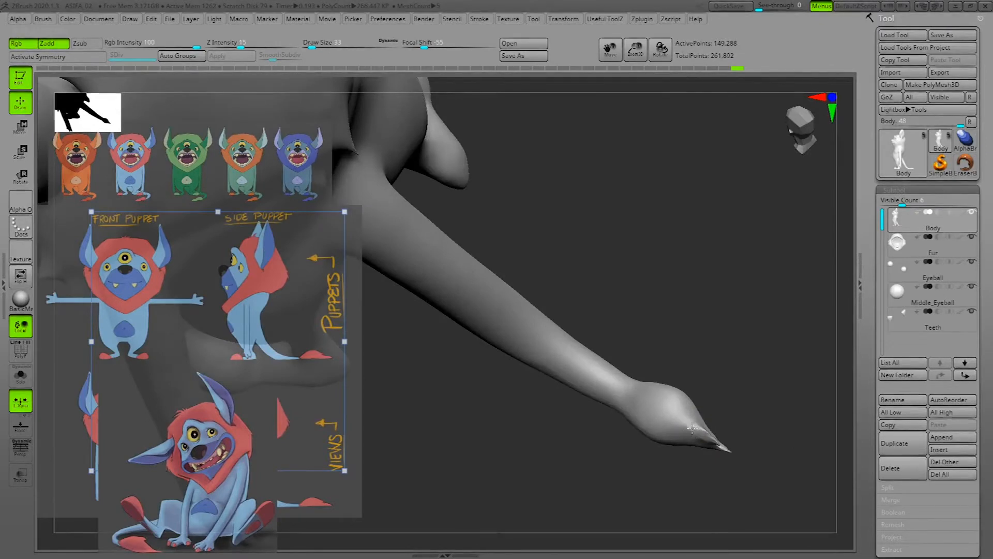
shift+drag(701, 429, 718, 443)
mouse_move(781, 429)
mouse_down()
mouse_move(812, 379)
mouse_move(805, 399)
mouse_up()
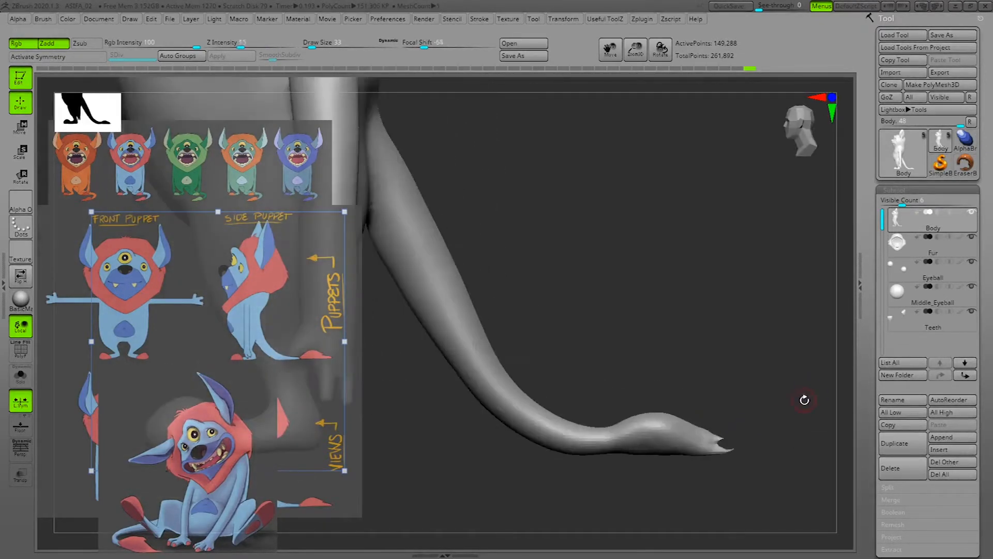
Carve a groove across the tail where the tuft begins, using the DamStandard brush with LazyMouse turned off.
ctrl+right_drag(805, 399, 774, 313)
mouse_move(799, 387)
mouse_down()
mouse_move(787, 372)
mouse_move(812, 401)
mouse_move(800, 399)
mouse_up()
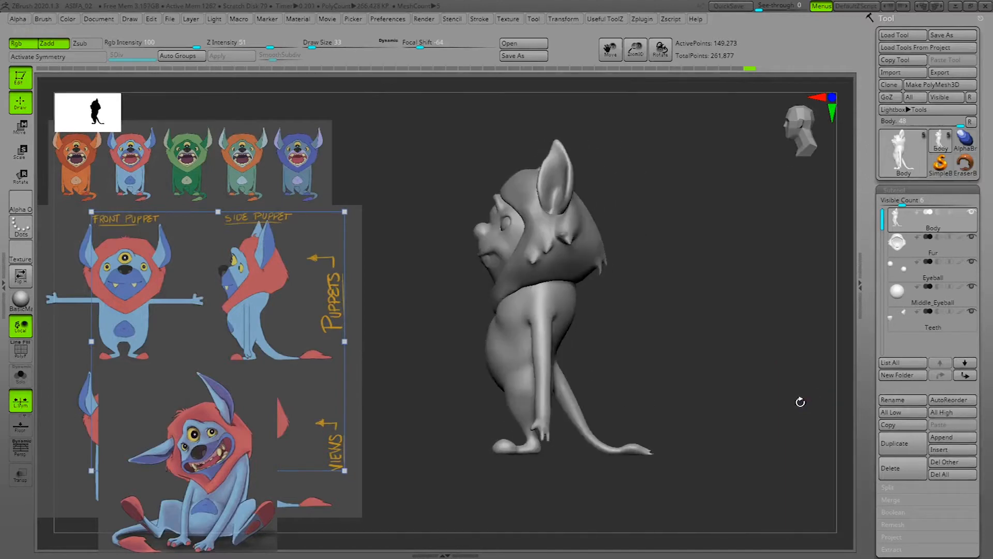
ctrl+right_drag(801, 399, 799, 466)
drag(786, 401, 769, 392)
key(space)
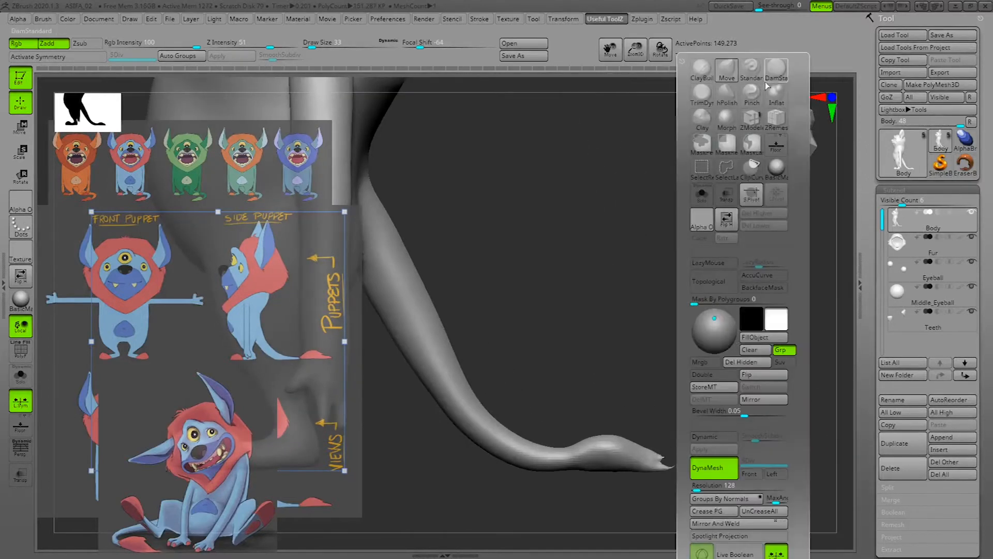
click(776, 69)
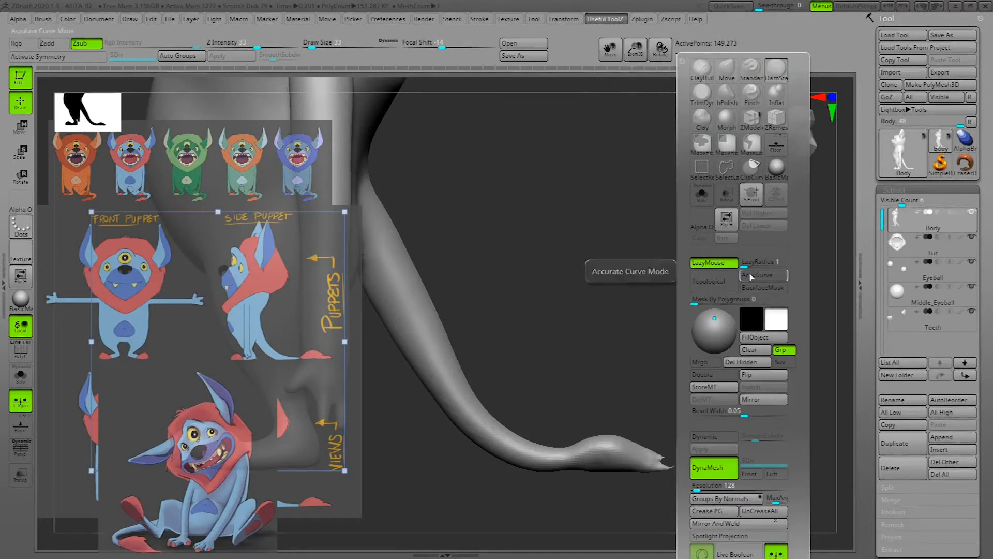
click(714, 263)
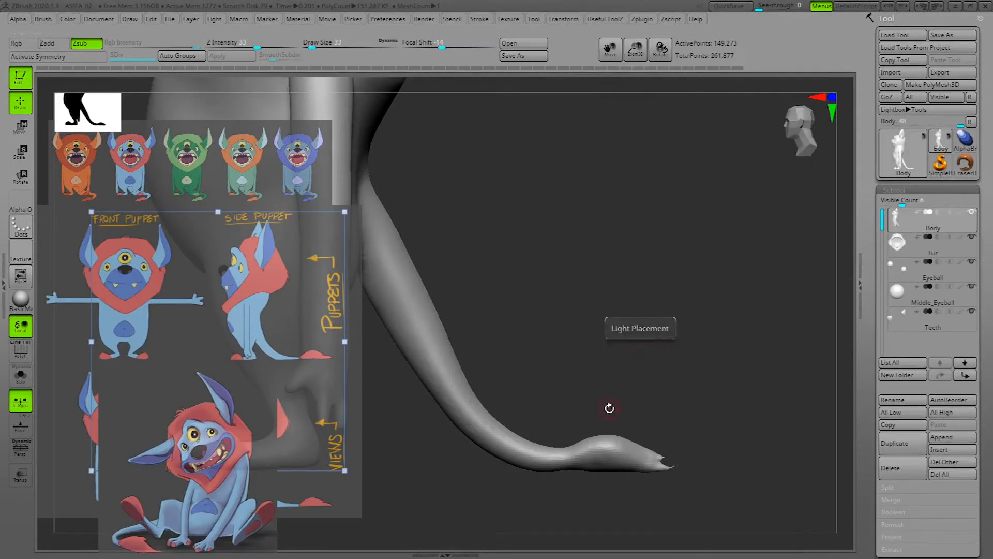
drag(639, 394, 709, 403)
drag(566, 445, 565, 464)
drag(566, 502, 566, 509)
drag(566, 446, 568, 516)
Continue the DamStandard groove all the way around the base of the tail tuft and smooth it.
mouse_move(674, 386)
mouse_down()
mouse_move(699, 400)
mouse_move(700, 435)
mouse_up()
drag(573, 430, 571, 442)
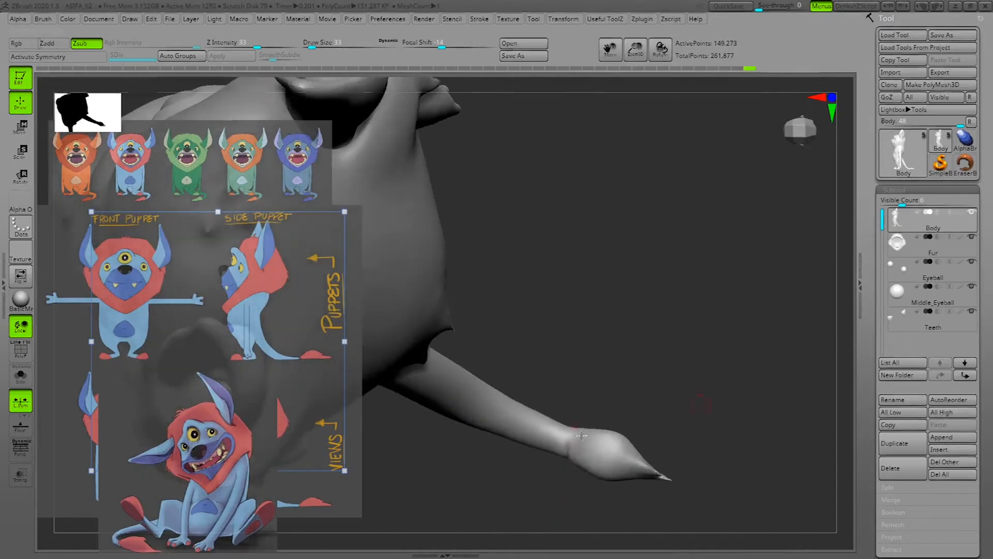
drag(553, 508, 681, 377)
drag(579, 481, 577, 446)
drag(592, 501, 581, 446)
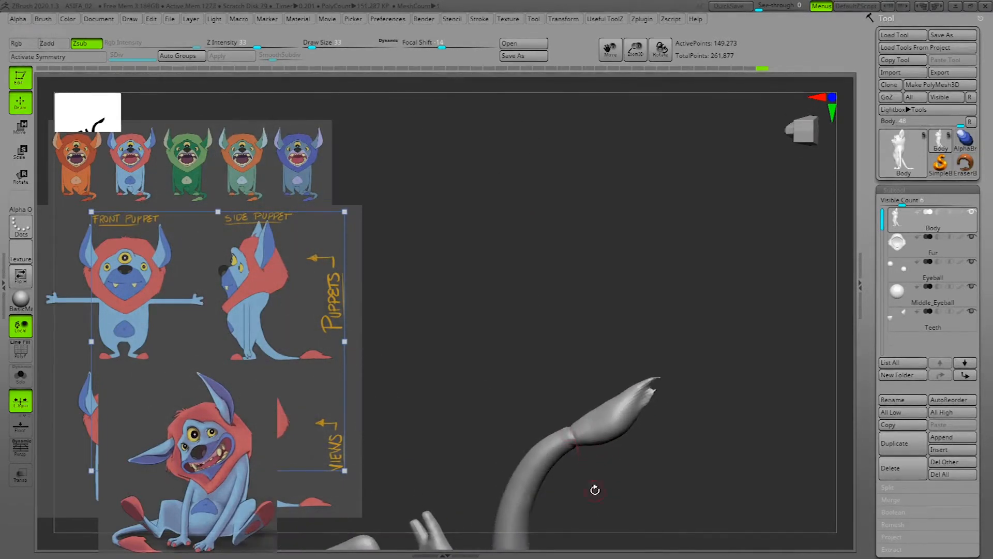
drag(643, 463, 712, 459)
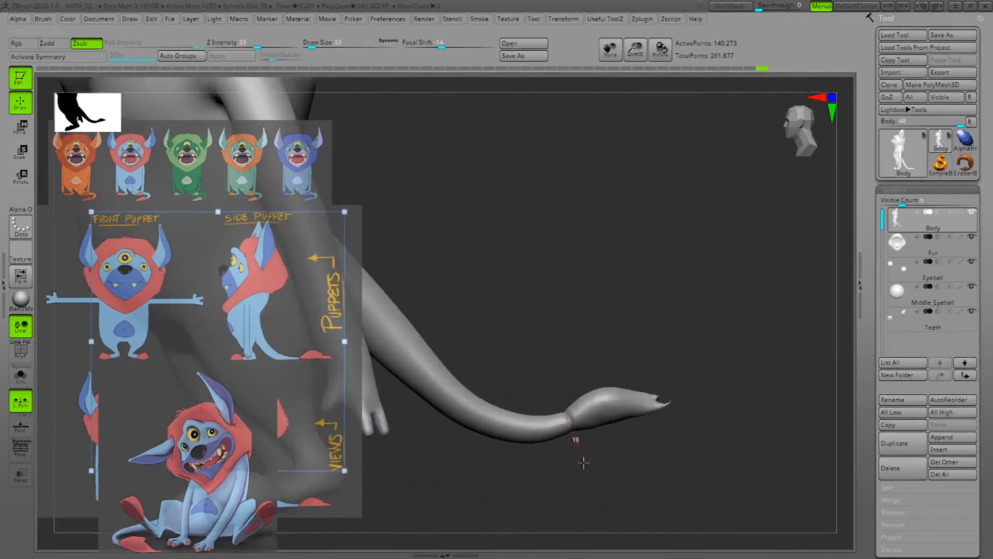
drag(638, 461, 607, 466)
mouse_move(665, 448)
mouse_down()
mouse_move(659, 441)
mouse_move(739, 378)
mouse_up()
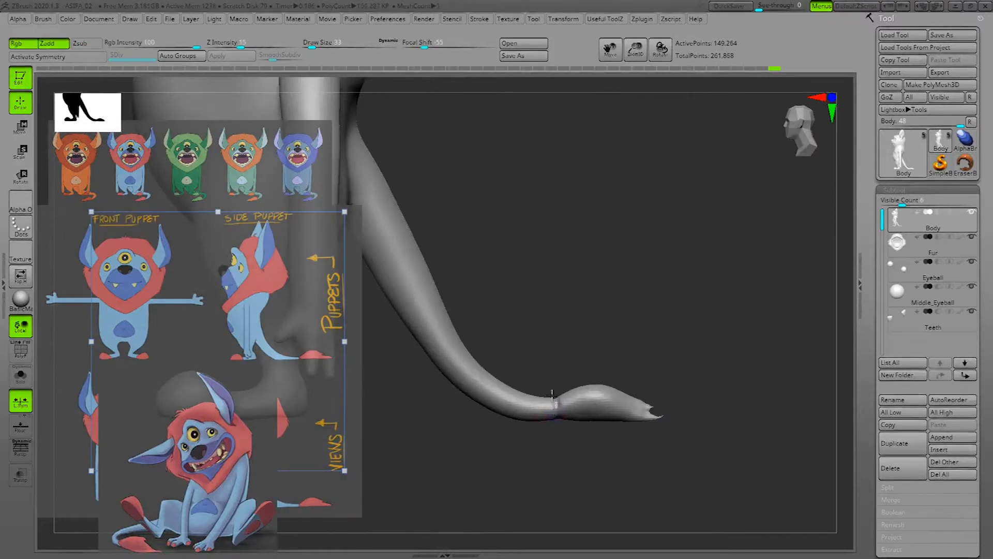
Reshape the tail around the groove with the Move brush so the tuft's base bulges from the tail.
alt+drag(756, 483, 854, 450)
alt+drag(726, 384, 749, 325)
key(1)
click(737, 72)
key(space)
drag(543, 381, 544, 380)
drag(671, 258, 674, 339)
drag(530, 416, 512, 421)
drag(525, 460, 543, 414)
mouse_move(639, 326)
mouse_down()
mouse_move(646, 362)
mouse_move(645, 320)
mouse_move(569, 372)
mouse_up()
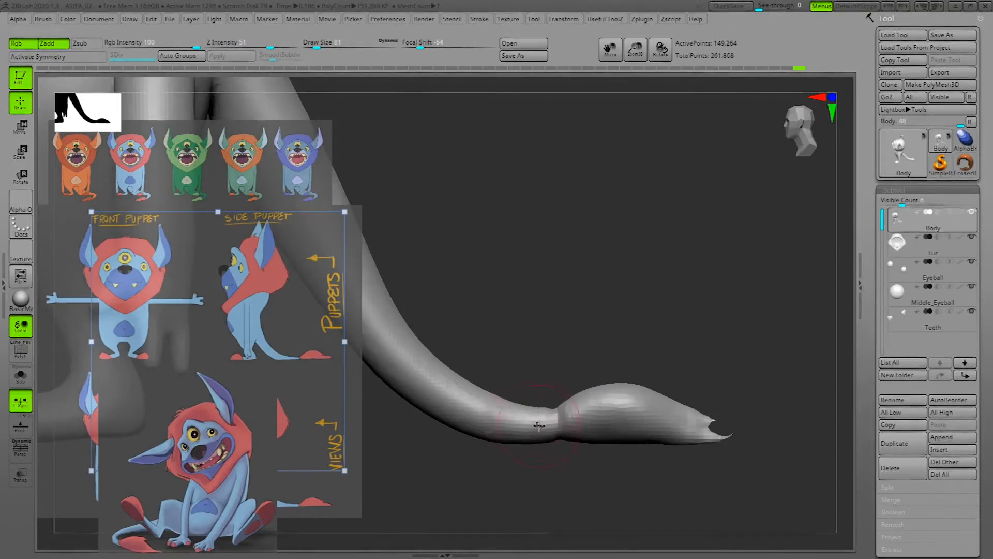
Mask the tail tuft and narrow the tail just before it with the Move brush at draw size 160.
key(b)
key(s)
key(t)
mouse_move(776, 376)
ctrl+mouse_down()
mouse_move(554, 377)
mouse_move(572, 461)
mouse_move(635, 441)
ctrl+mouse_up()
key(space)
drag(541, 380, 546, 380)
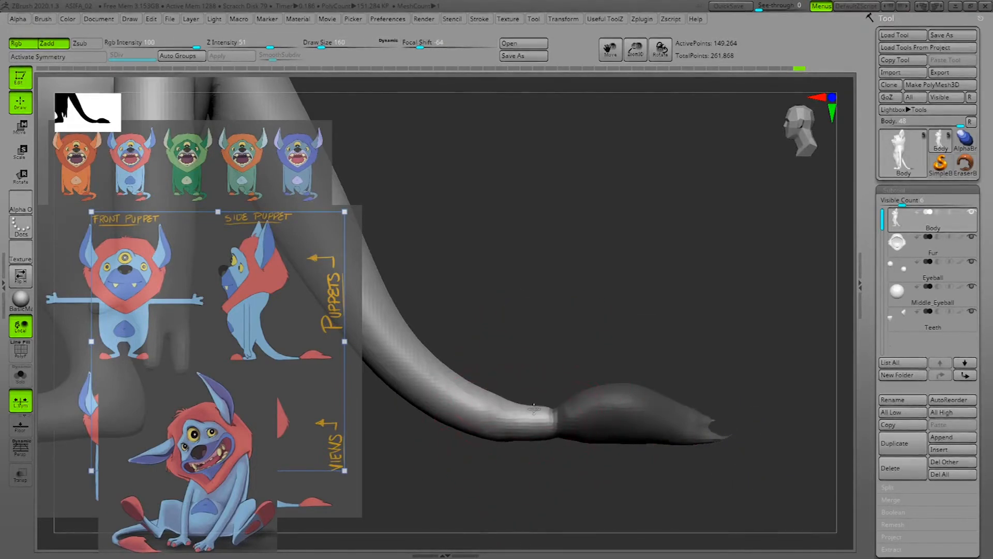
drag(536, 412, 546, 434)
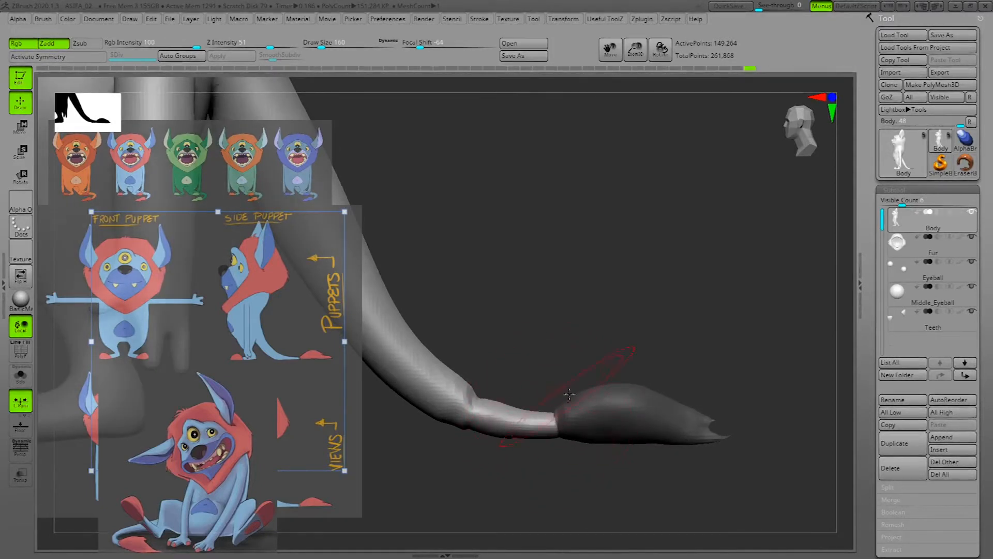
Pinch the tail into a thin neck beside the masked tuft, then clear the mask and smooth the resulting ridge.
key(space)
drag(577, 377, 556, 378)
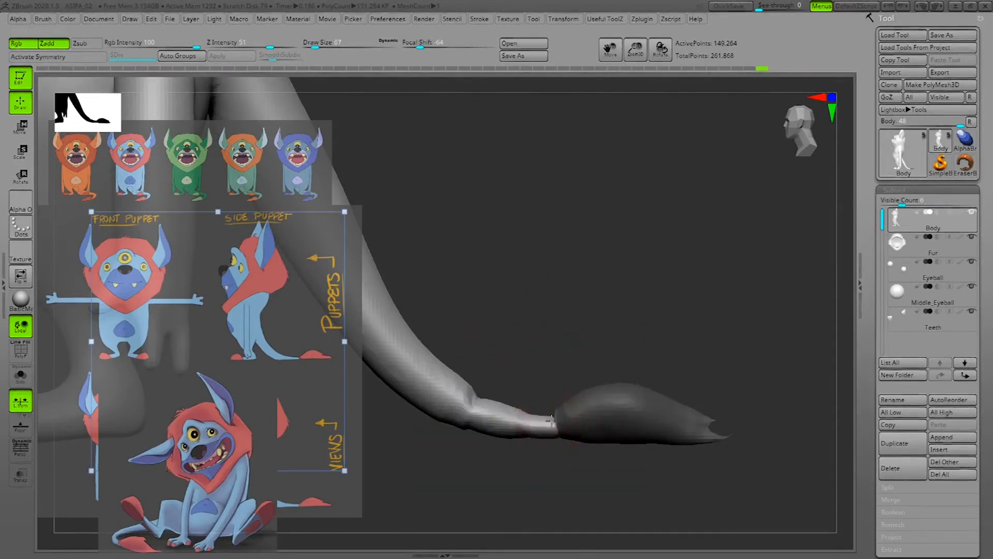
drag(682, 327, 543, 431)
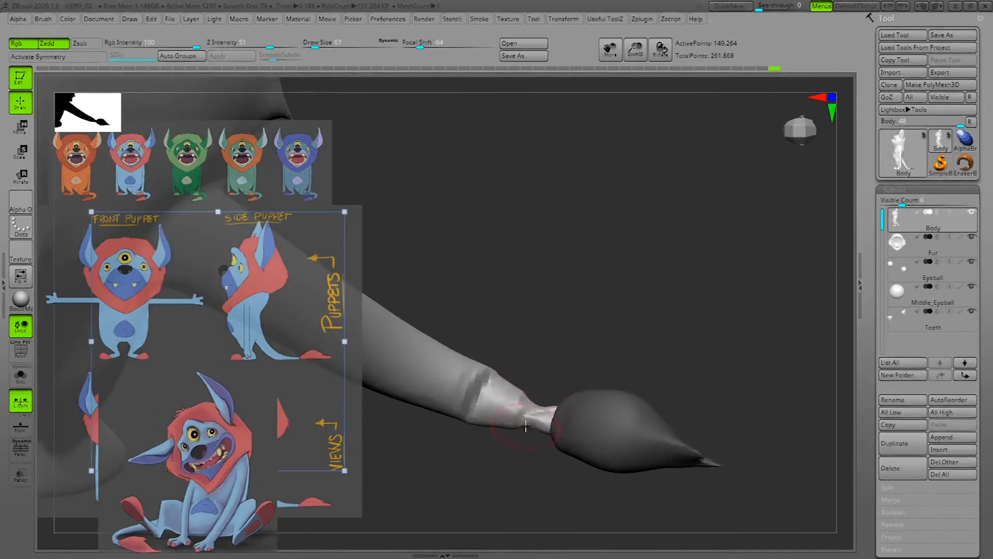
drag(542, 406, 532, 398)
ctrl+drag(572, 353, 642, 284)
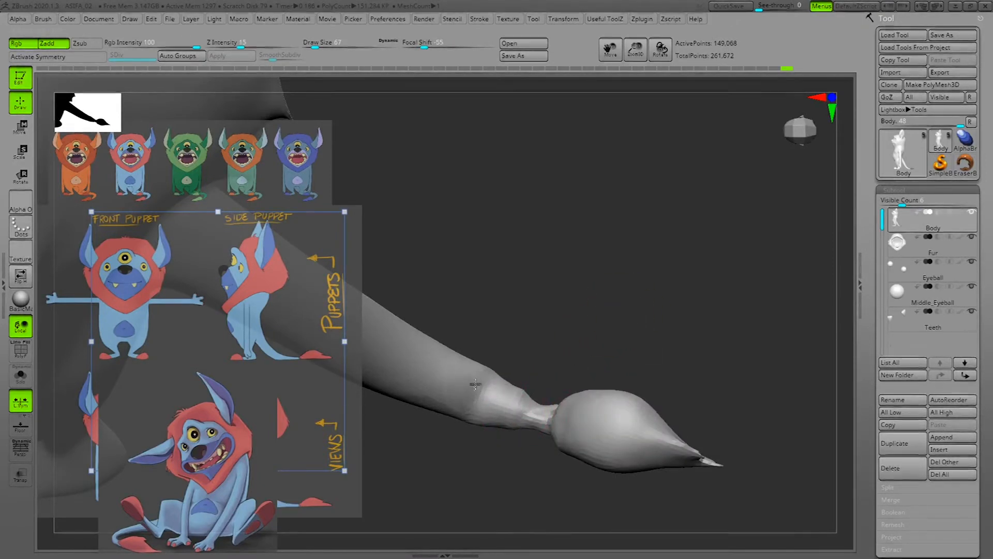
drag(673, 315, 710, 359)
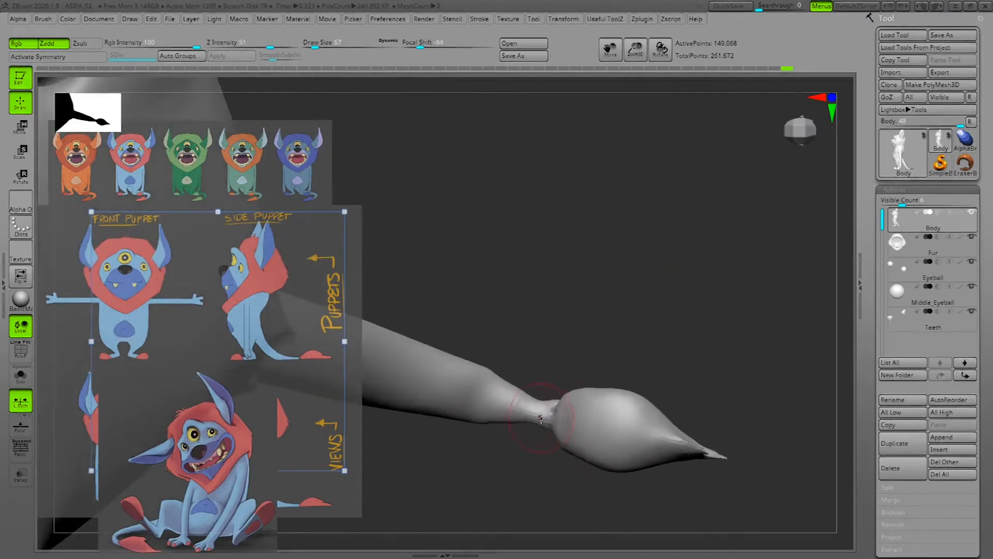
Even out the tail's neck from above with a smaller Move brush and smooth its transition into the tail.
key(space)
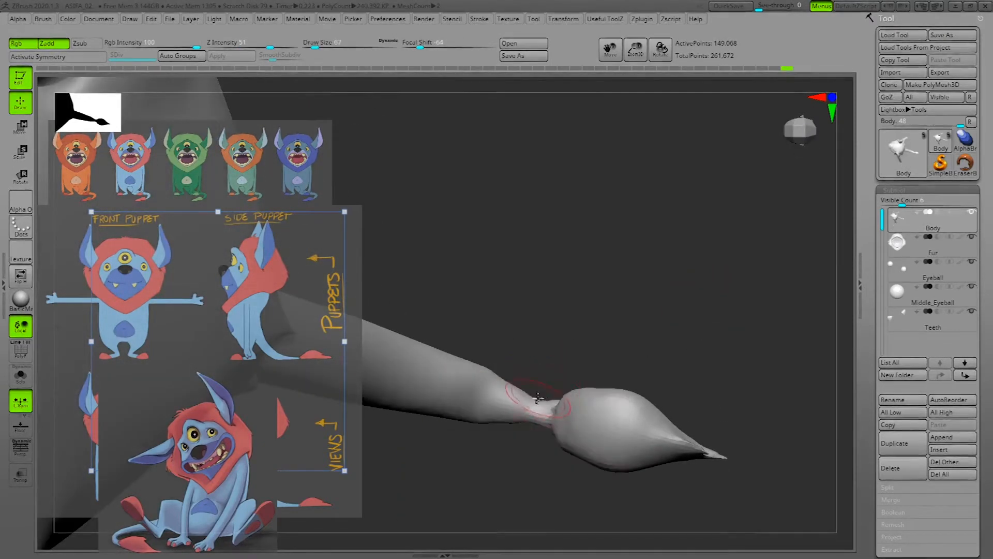
key(space)
mouse_move(537, 379)
mouse_down()
mouse_move(537, 398)
mouse_move(495, 380)
mouse_up()
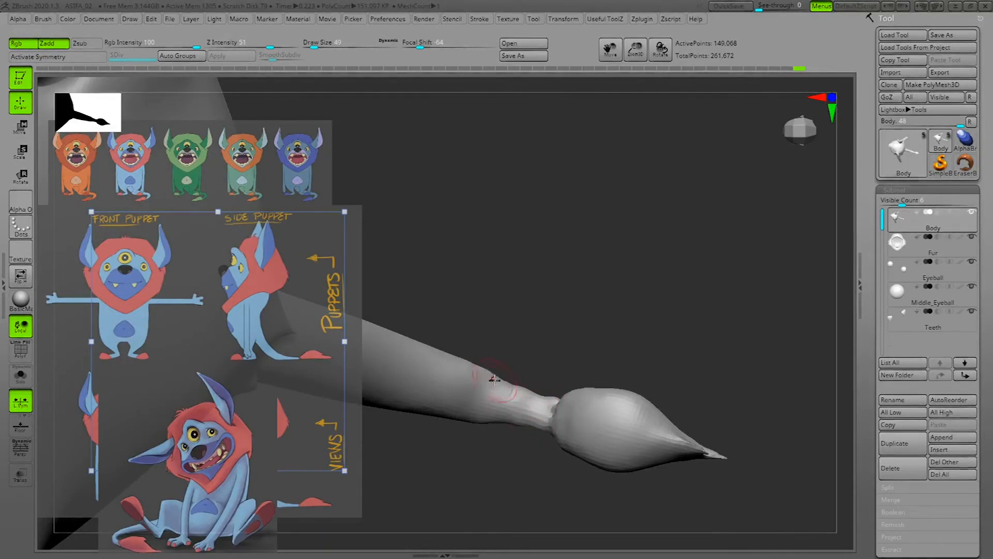
key(ctrl+z)
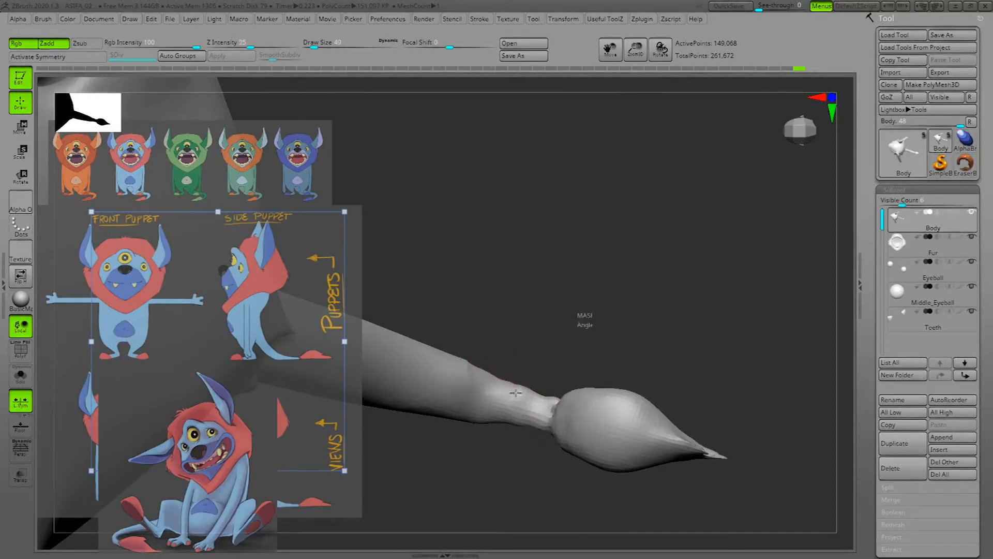
shift+drag(516, 388, 520, 394)
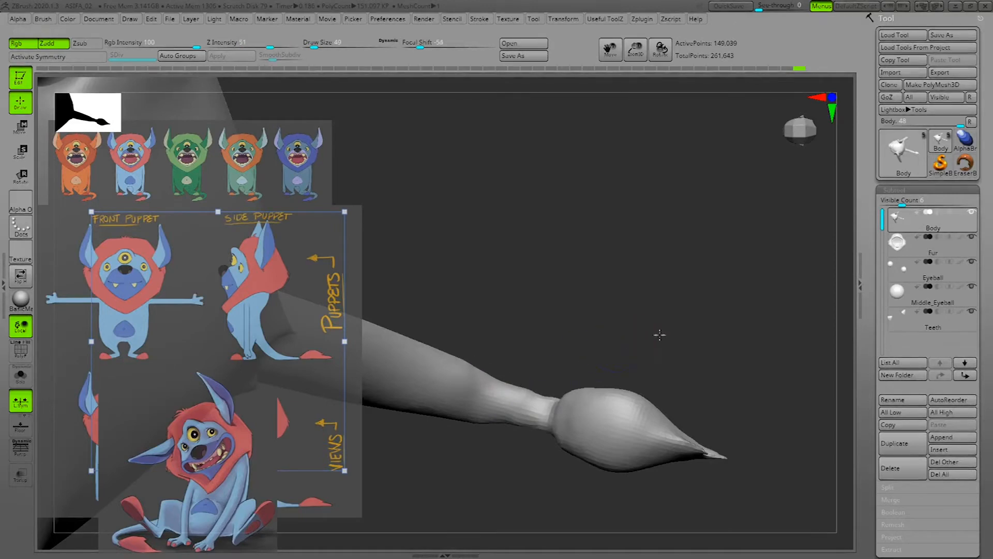
click(658, 335)
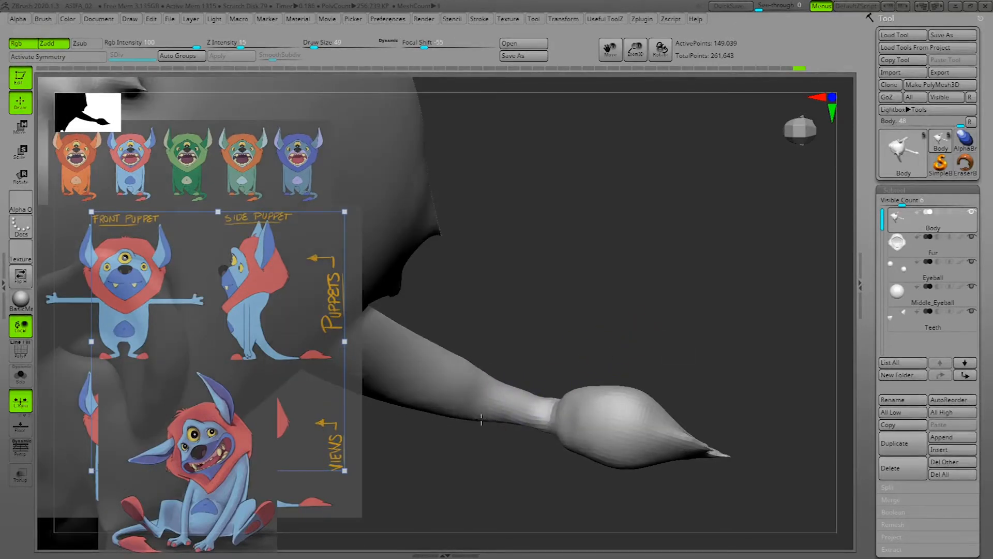
drag(681, 334, 652, 337)
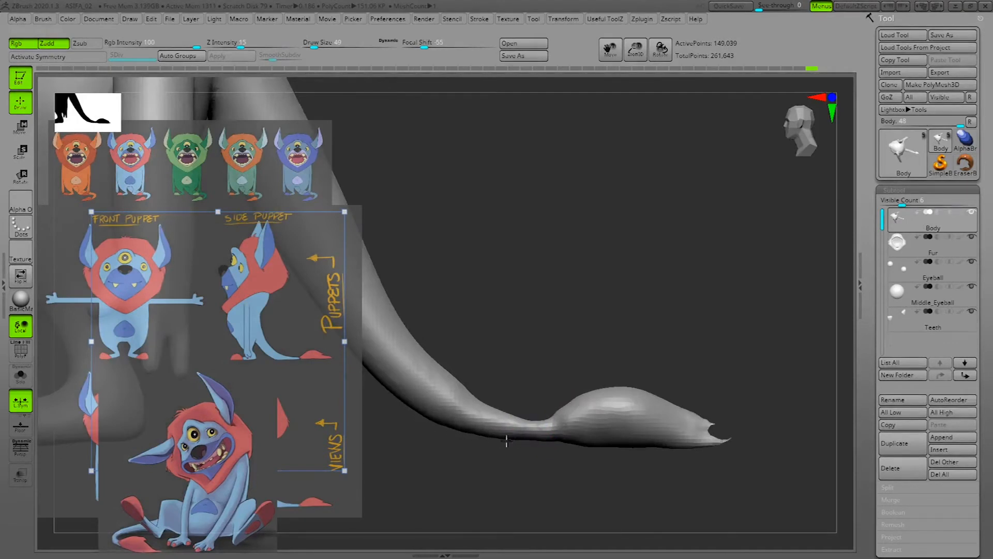
Refine the neck's side profile with smoothing and the Move brush at draw sizes 74 and 54.
shift+drag(470, 406, 462, 392)
key(1)
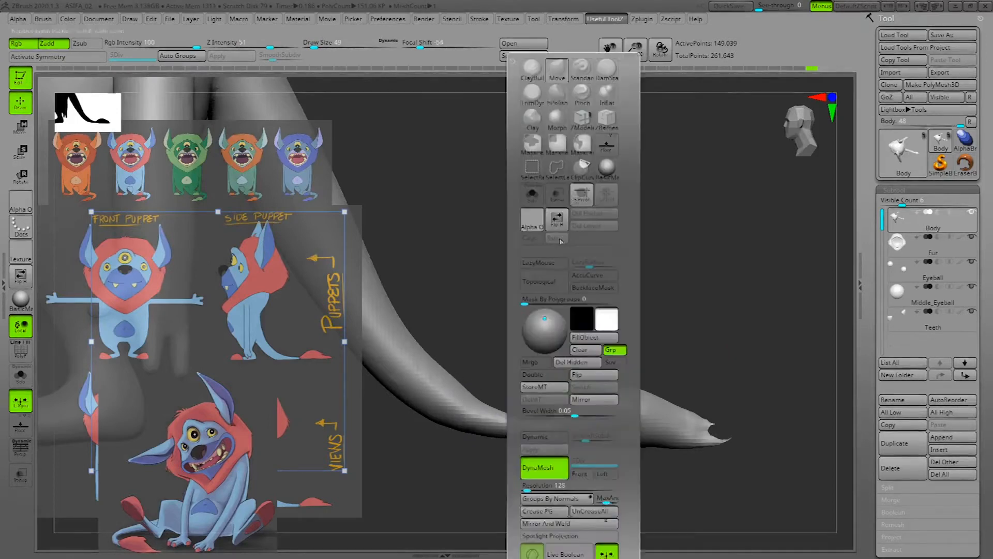
click(524, 124)
key(space)
drag(462, 370, 458, 380)
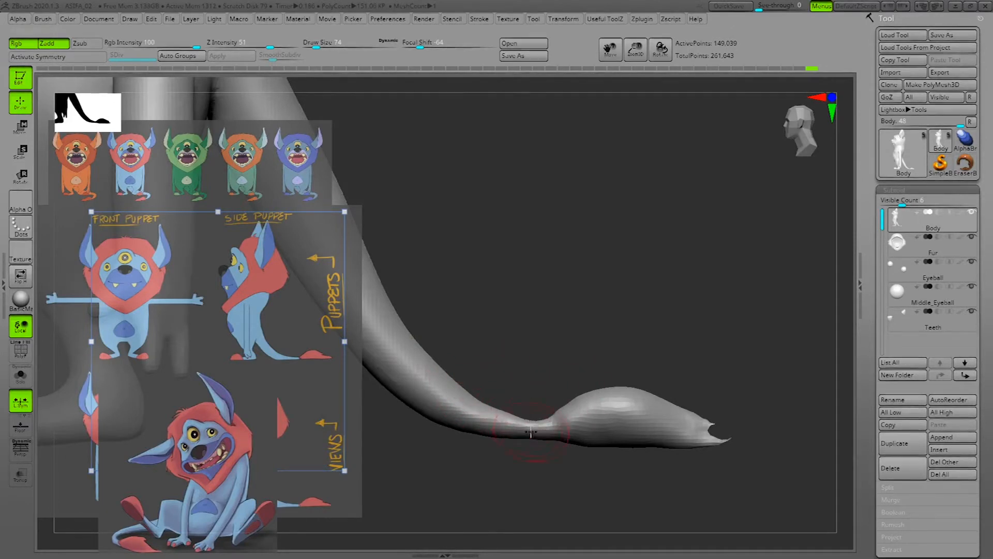
key(space)
drag(508, 380, 504, 382)
drag(506, 414, 500, 415)
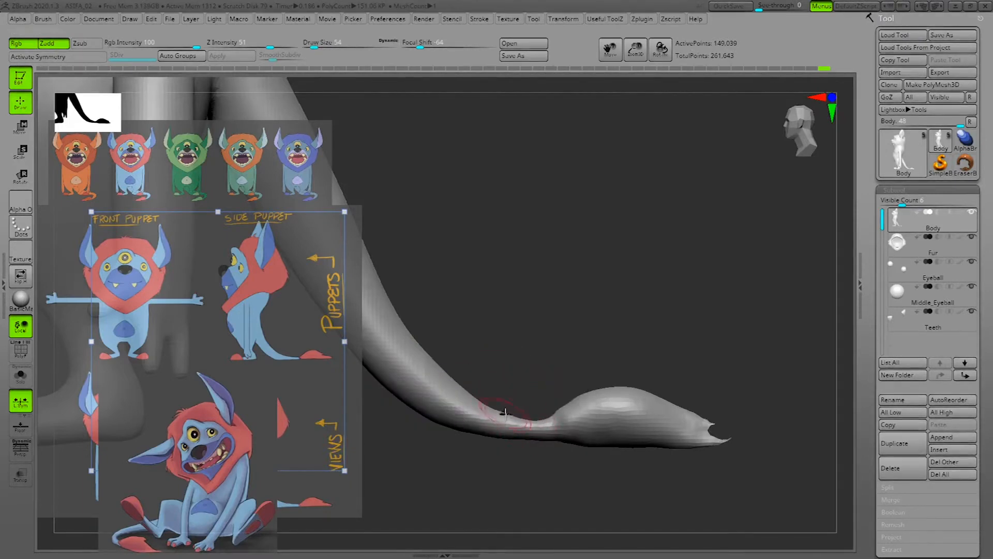
Remesh the Body, turn symmetry on and smooth the tail's taper into the tuft.
ctrl+drag(645, 330, 596, 355)
drag(711, 312, 641, 381)
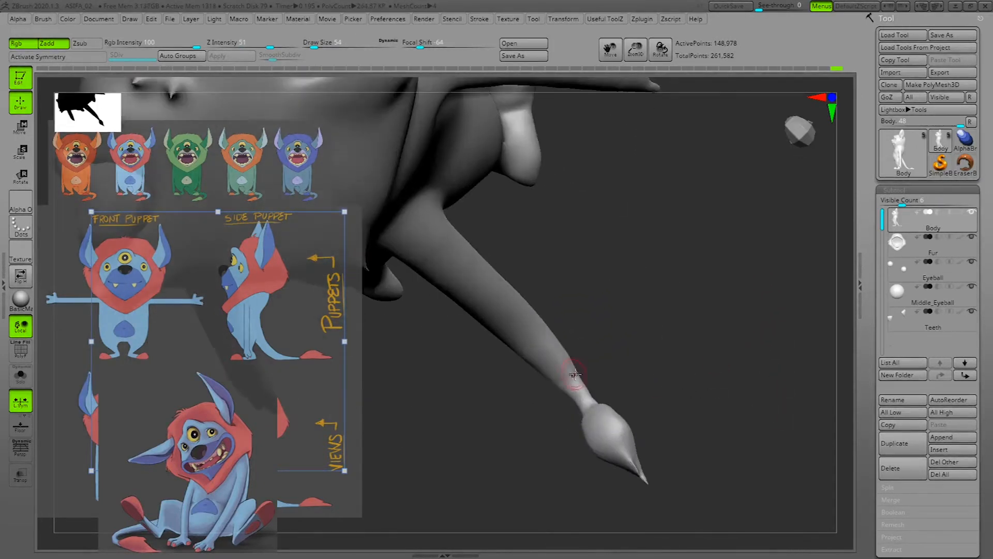
key(x)
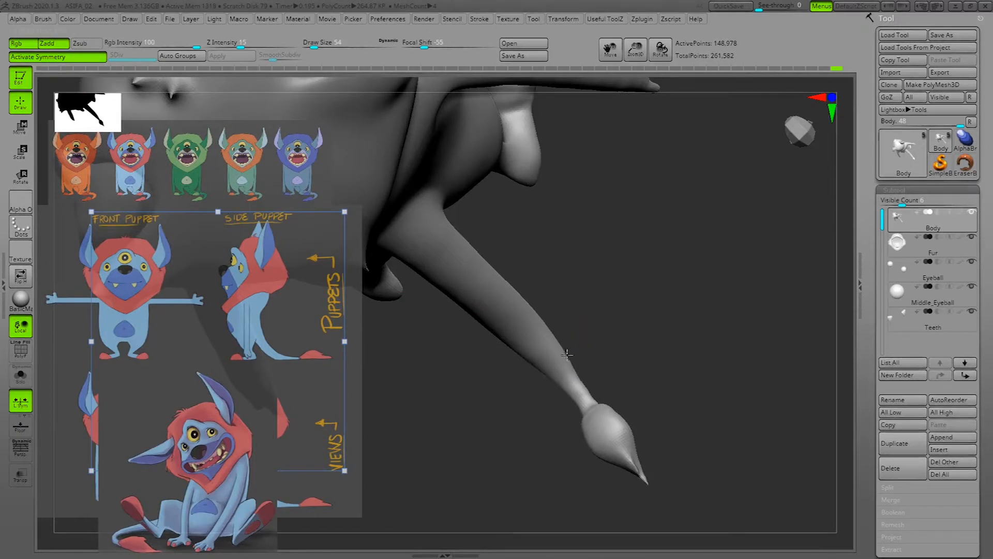
drag(632, 333, 632, 337)
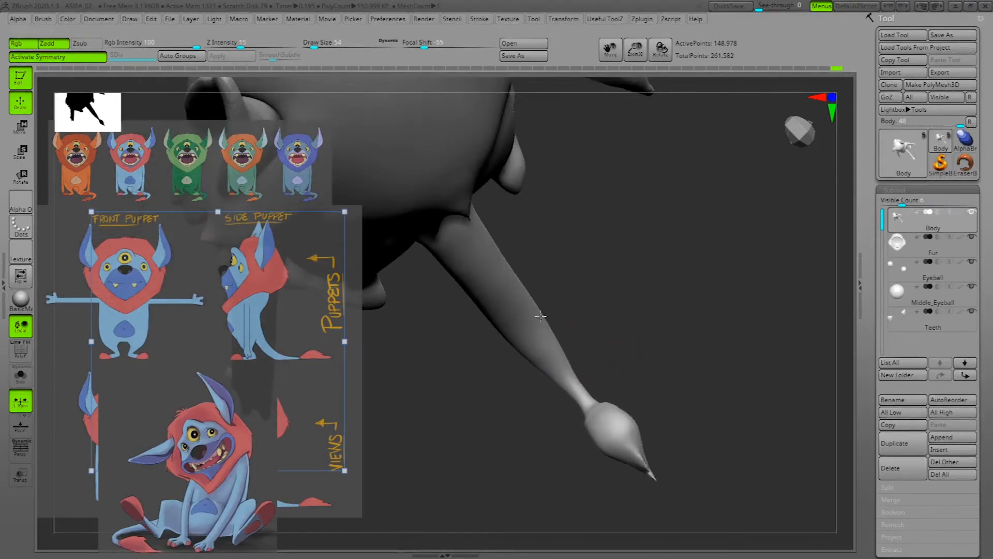
drag(595, 336, 777, 285)
drag(788, 328, 719, 375)
Round the upper side of the tail tuft with the Move brush at draw size 54 and smooth it.
key(space)
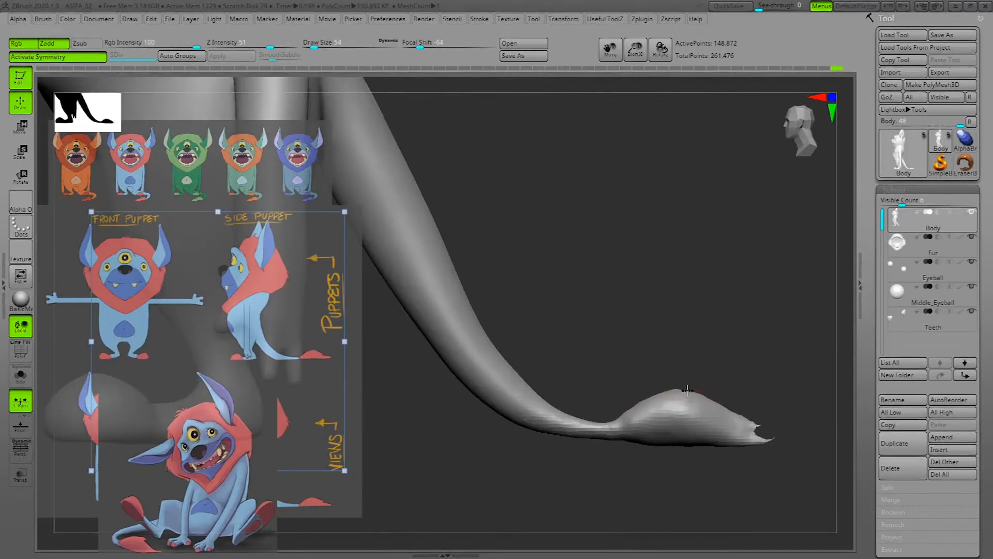
drag(694, 395, 671, 394)
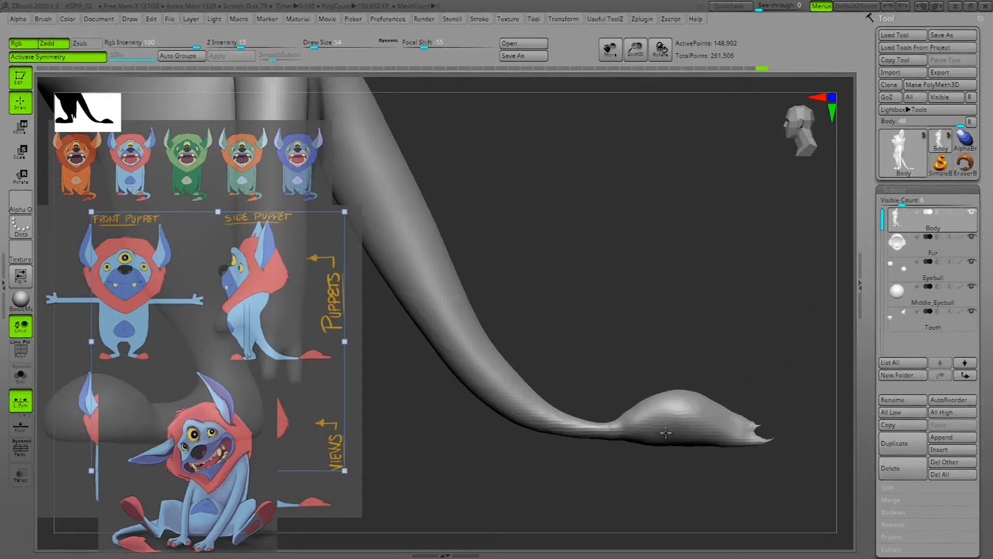
drag(805, 333, 794, 411)
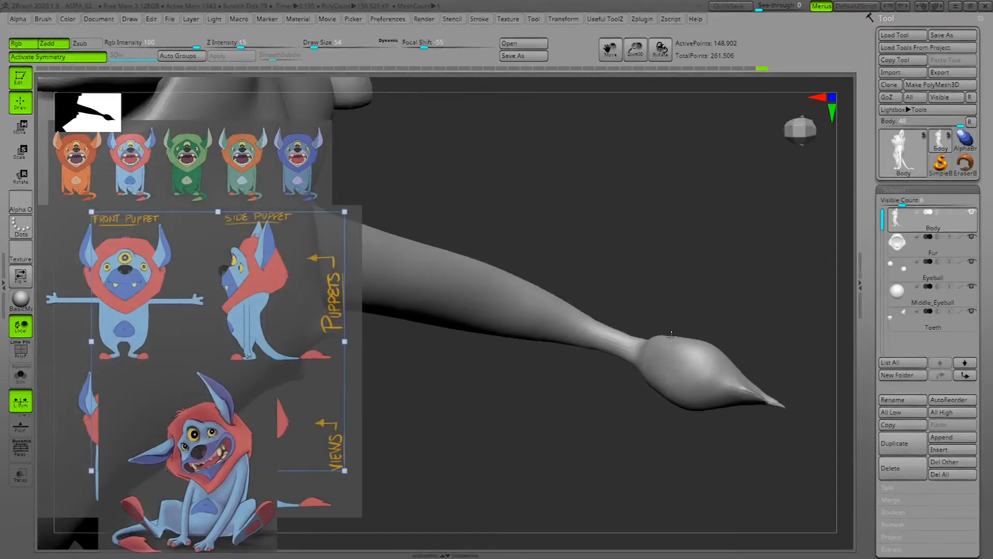
Raise the draw size to 74 and refine the tail tuft's upper side and underside with smoothing.
mouse_move(793, 357)
mouse_down()
mouse_move(790, 298)
mouse_move(785, 346)
mouse_up()
drag(745, 306, 785, 303)
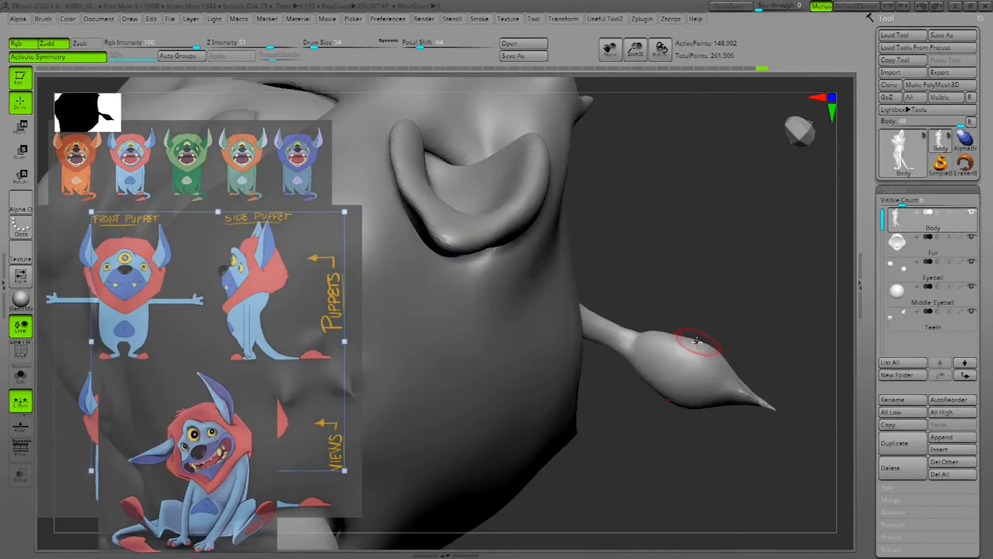
key(space)
drag(696, 342, 678, 337)
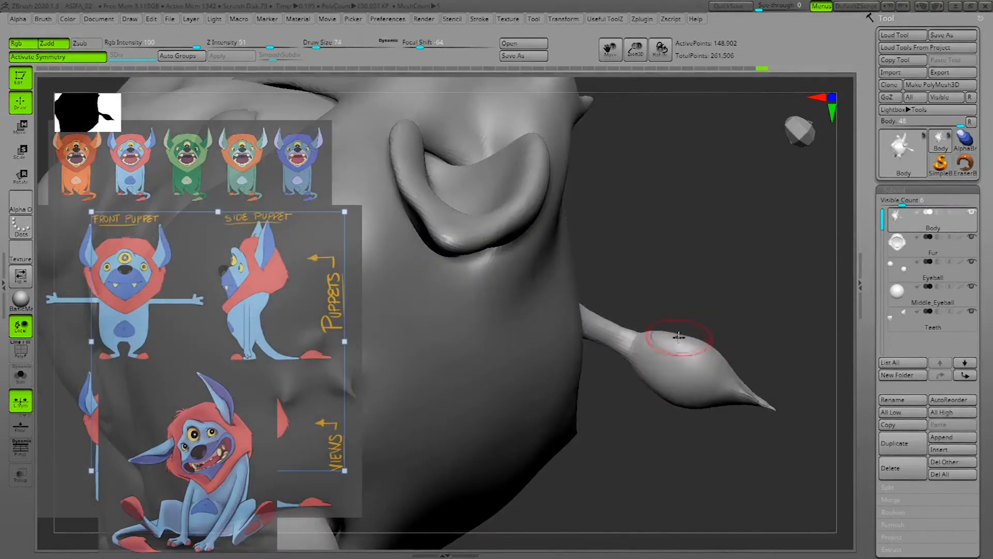
mouse_move(765, 345)
mouse_down()
mouse_move(765, 307)
mouse_move(780, 351)
mouse_up()
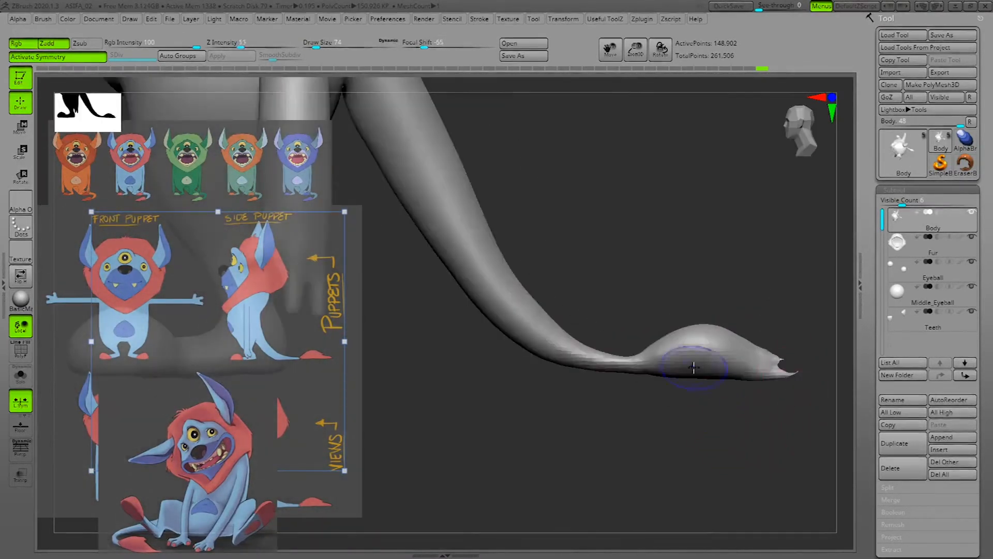
drag(696, 404, 606, 342)
Frame the whole monster from the front and save the project.
alt+drag(778, 441, 790, 423)
alt+drag(788, 386, 748, 445)
mouse_move(785, 431)
mouse_down()
mouse_move(762, 426)
mouse_move(781, 421)
mouse_move(749, 430)
mouse_move(779, 426)
mouse_up()
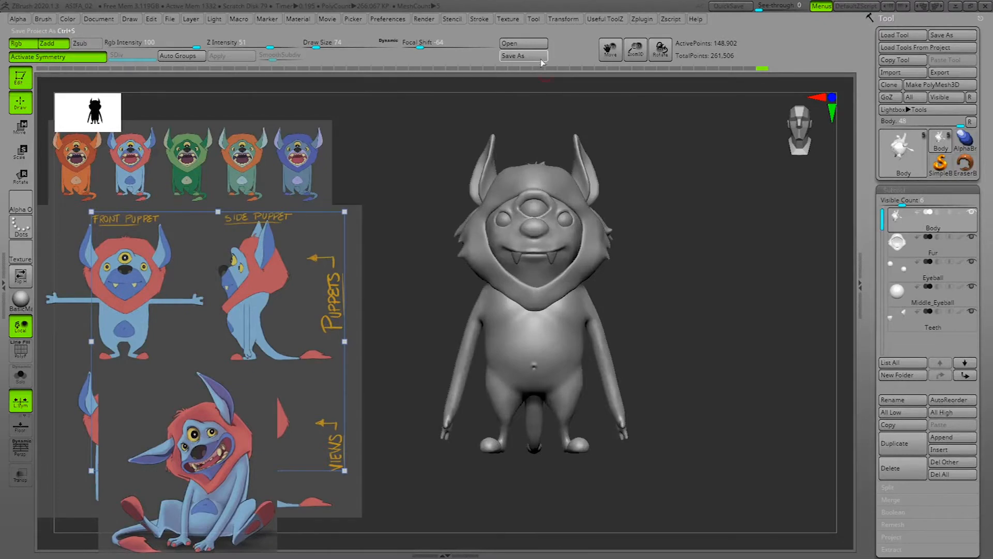
key(ctrl+s)
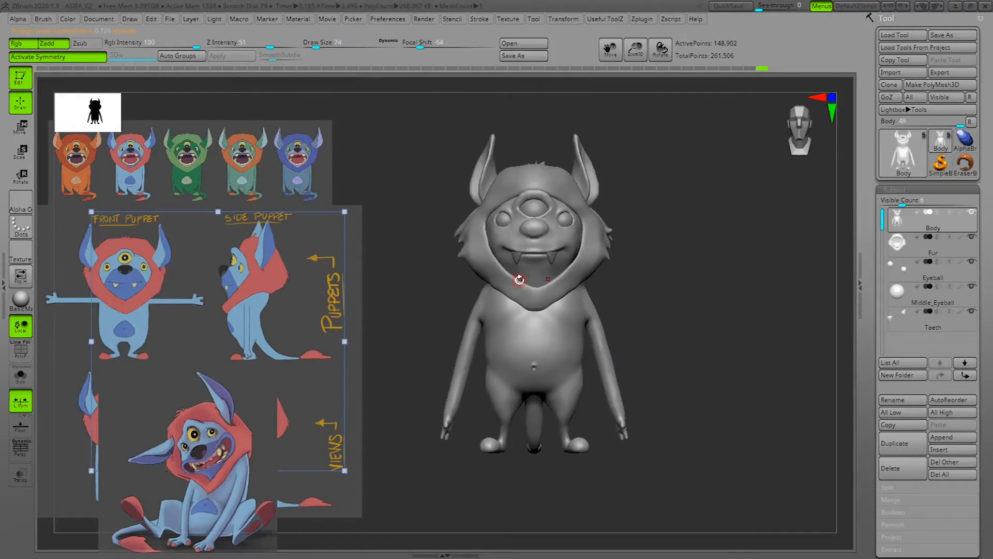
drag(743, 346, 772, 420)
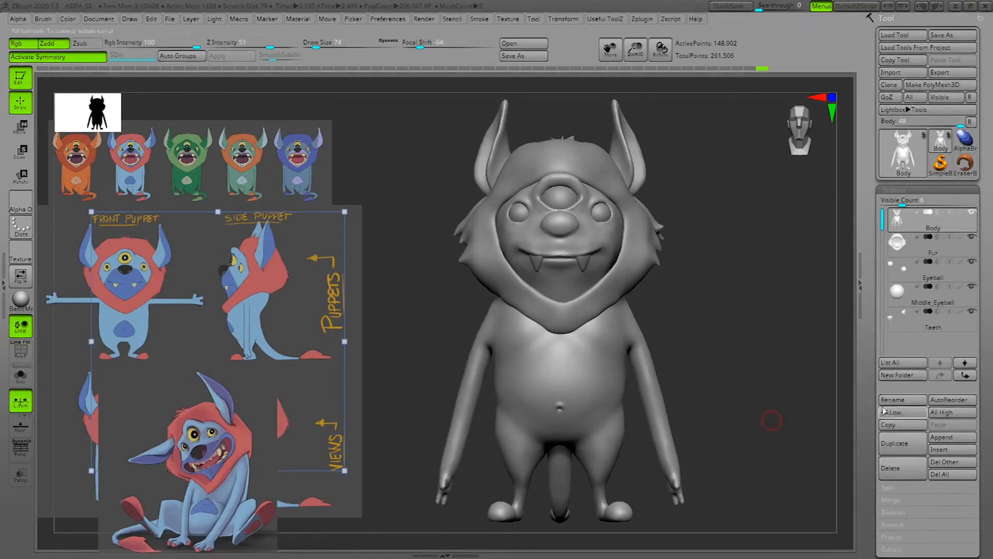
Duplicate the Body and Fur subtools as backup copies.
drag(869, 435, 865, 415)
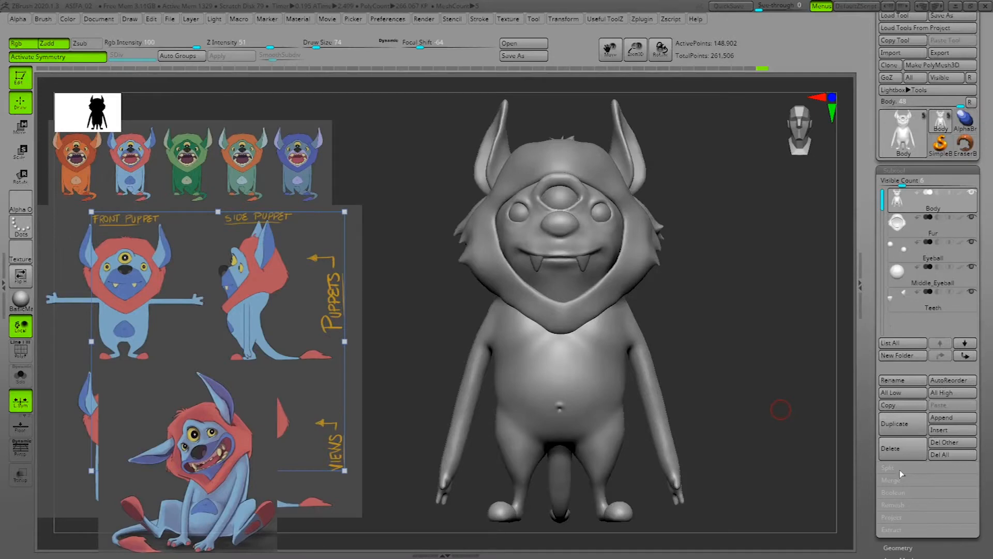
click(907, 431)
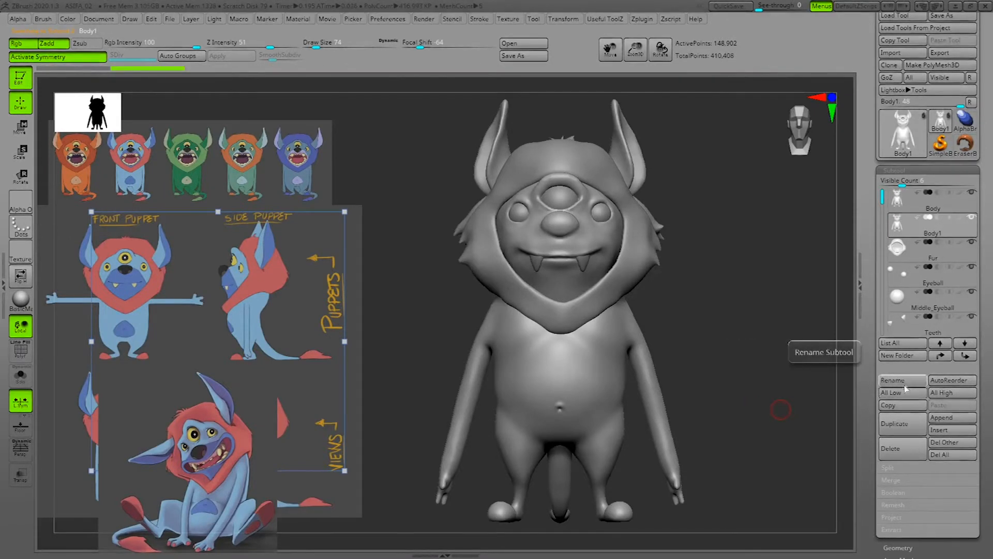
click(926, 250)
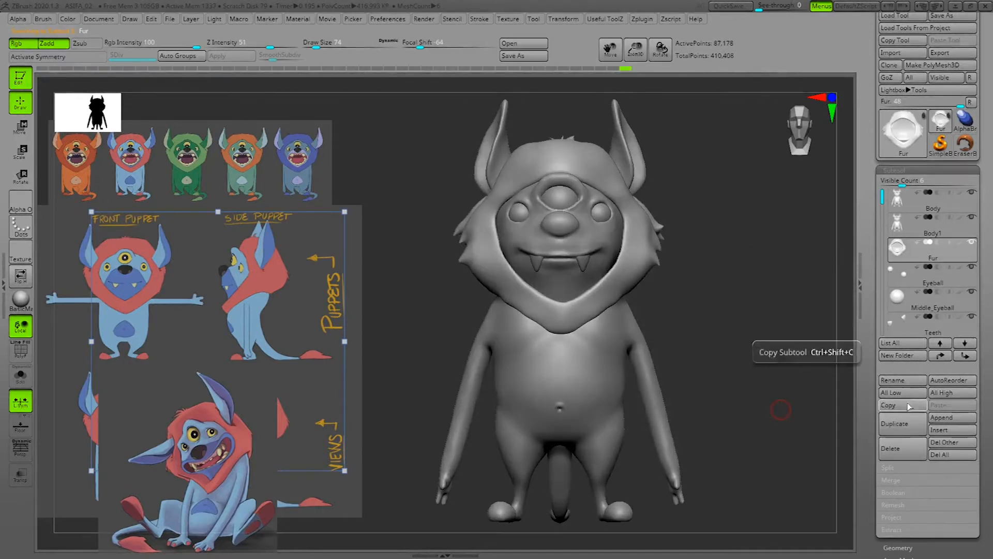
click(905, 425)
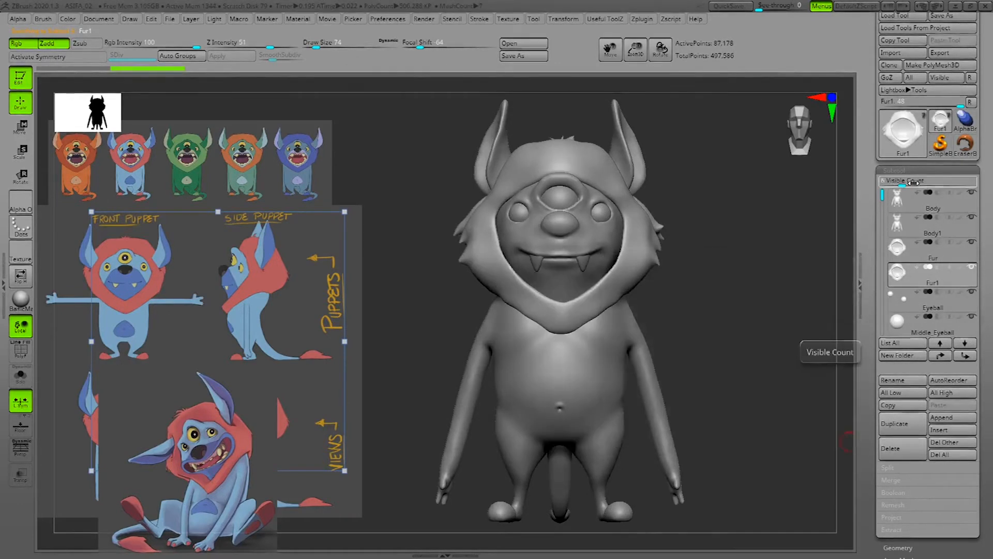
Increase the number of subtools shown in the list and duplicate the Teeth subtool.
drag(908, 184, 914, 185)
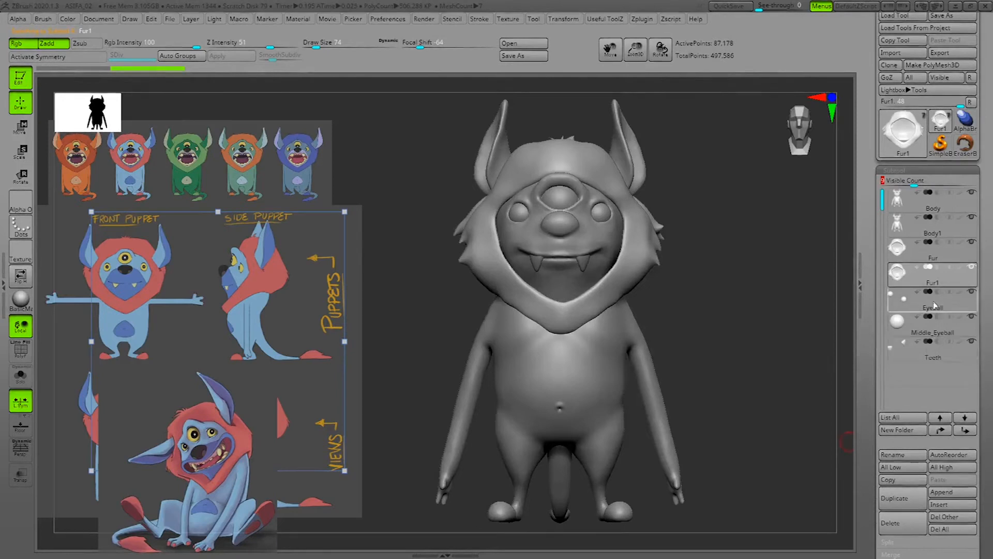
click(916, 357)
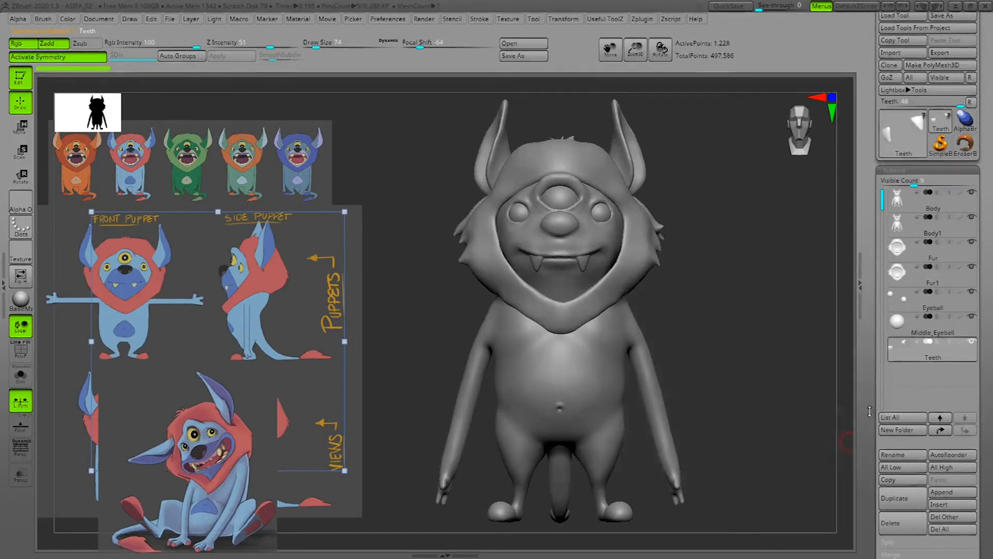
drag(874, 431, 874, 367)
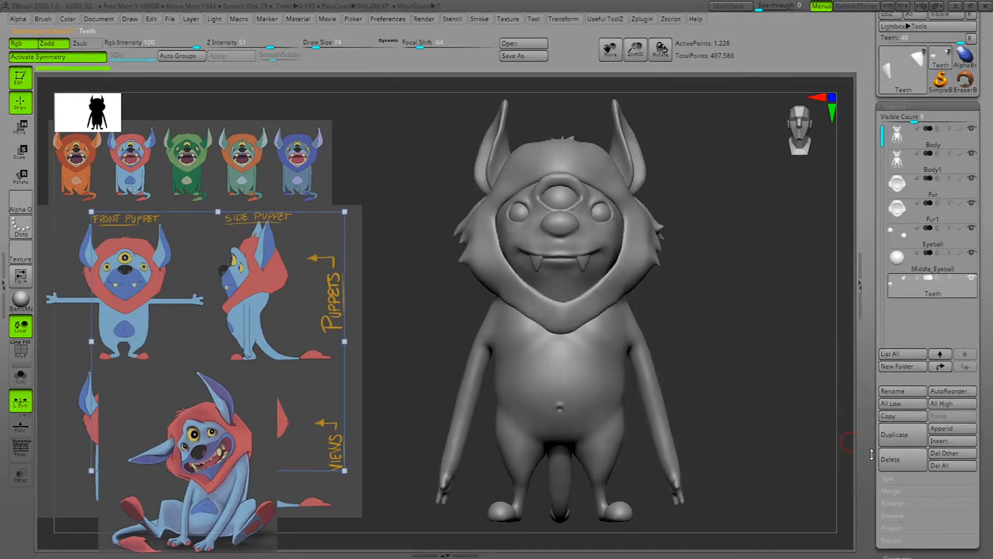
click(911, 439)
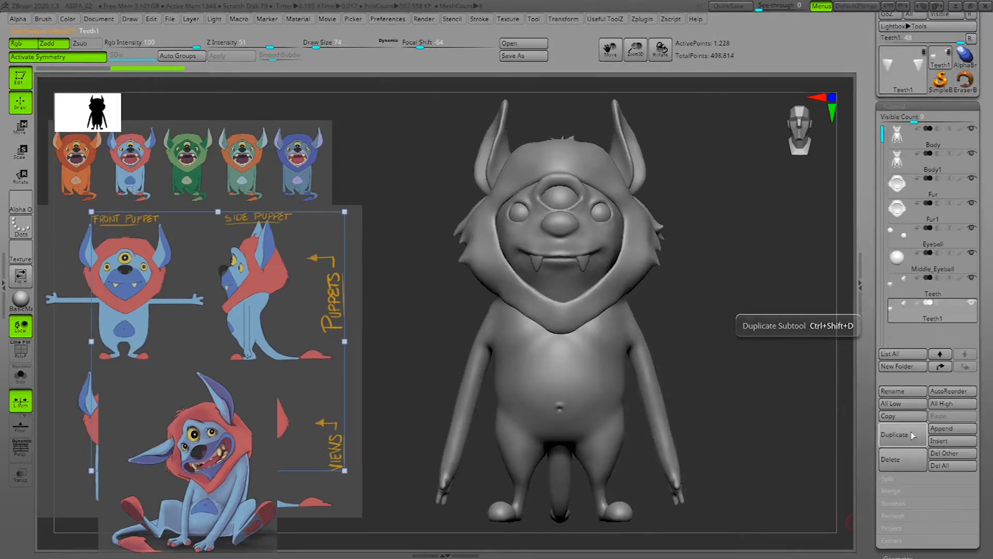
Select the original Body subtool and turn off its DynaMesh mode.
click(933, 138)
drag(870, 442, 869, 309)
click(901, 394)
drag(877, 419, 878, 528)
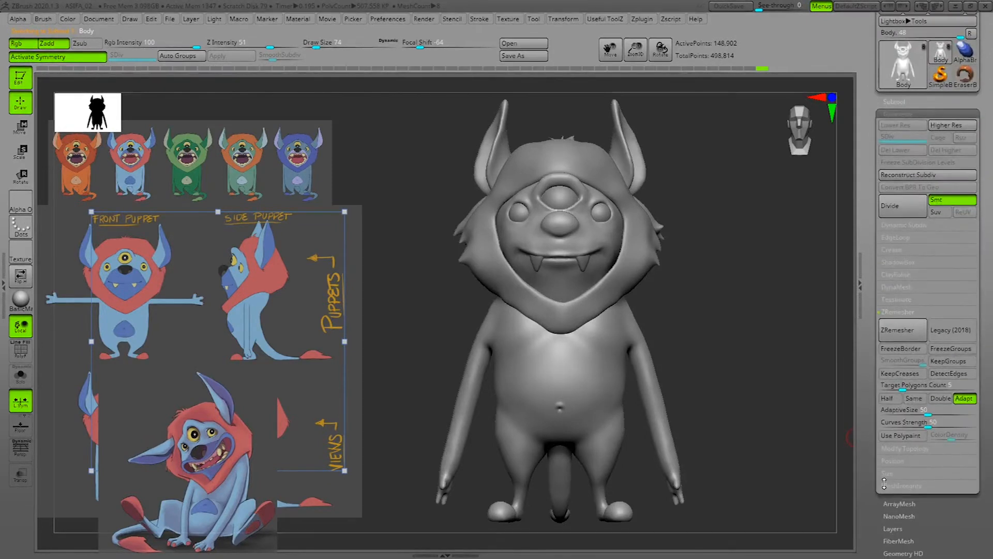
click(910, 288)
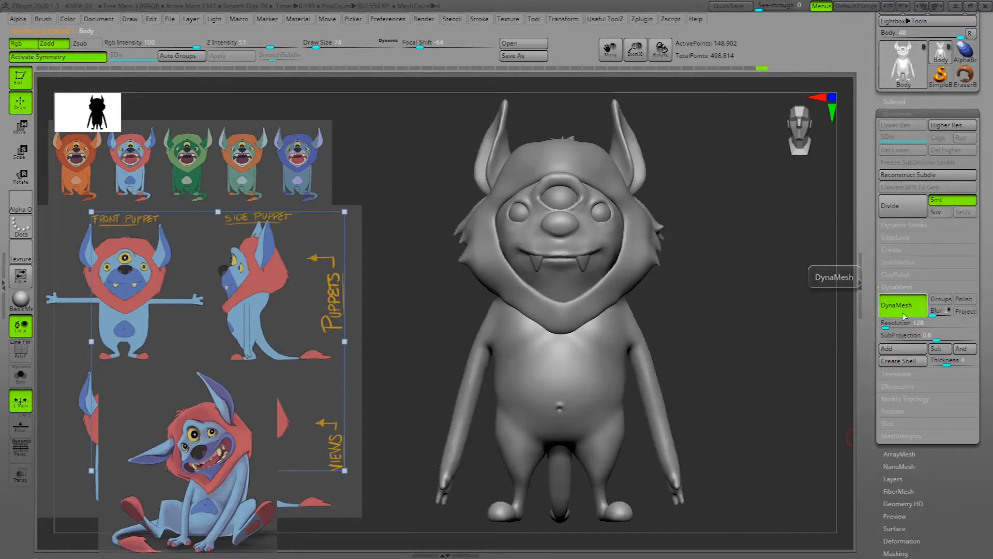
click(909, 311)
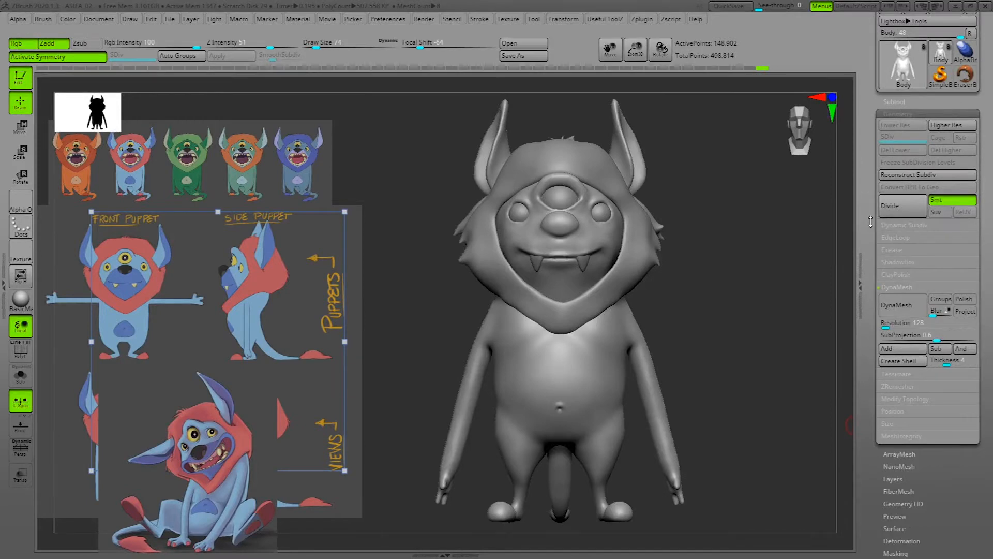
Isolate the Body with Solo mode and frame it from the front.
click(563, 20)
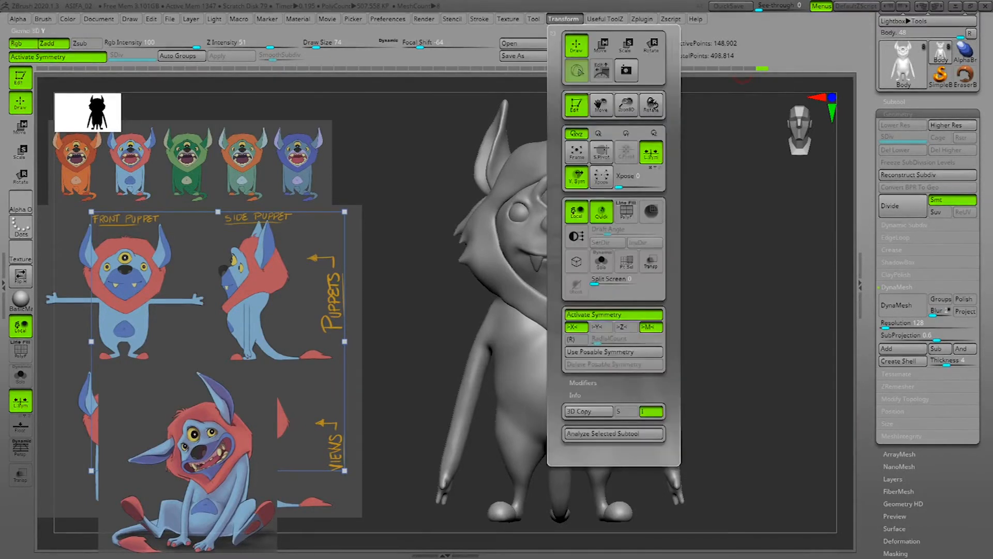
click(601, 261)
shift+drag(796, 331, 781, 350)
drag(800, 415, 791, 433)
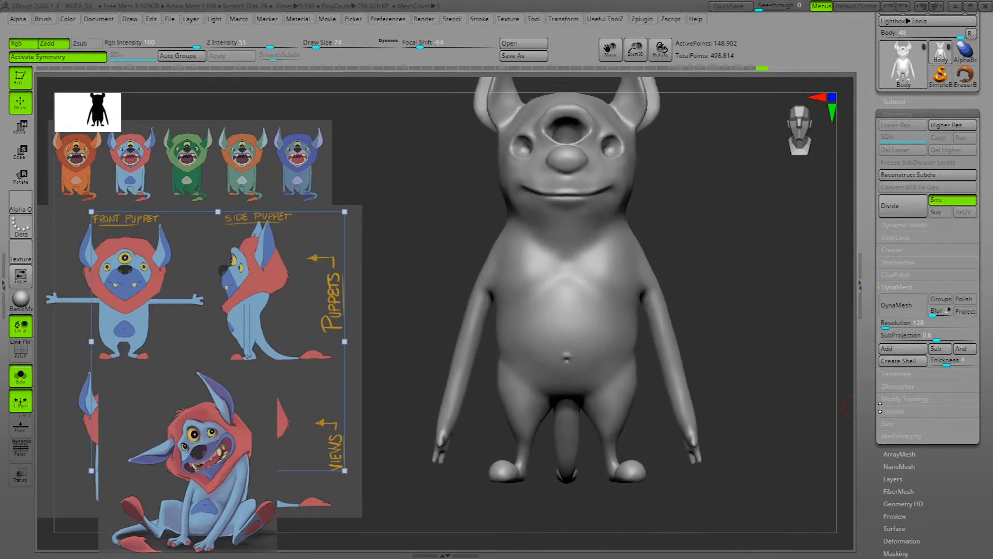
Retopologize the Body with ZRemesher at a target polygons count of 1.
click(901, 387)
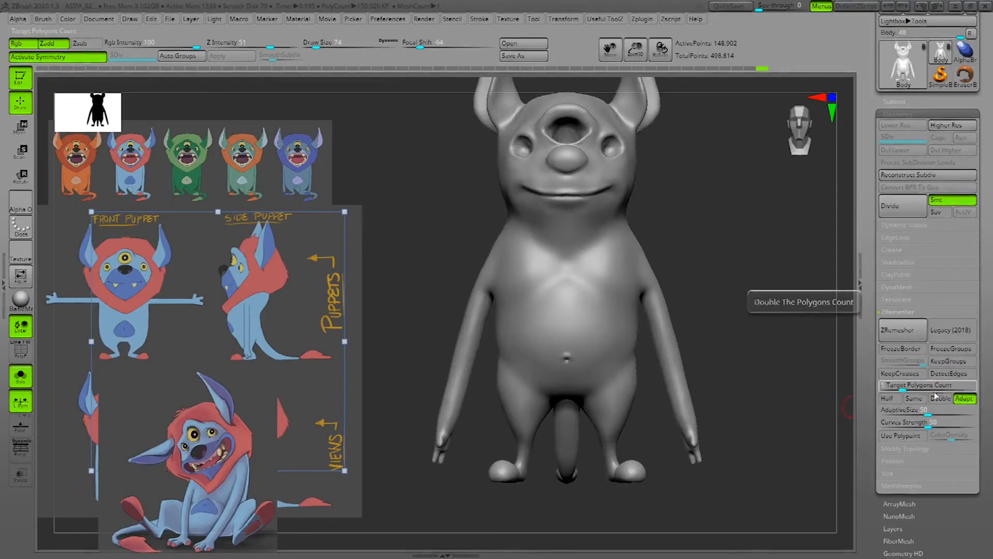
drag(921, 386, 893, 387)
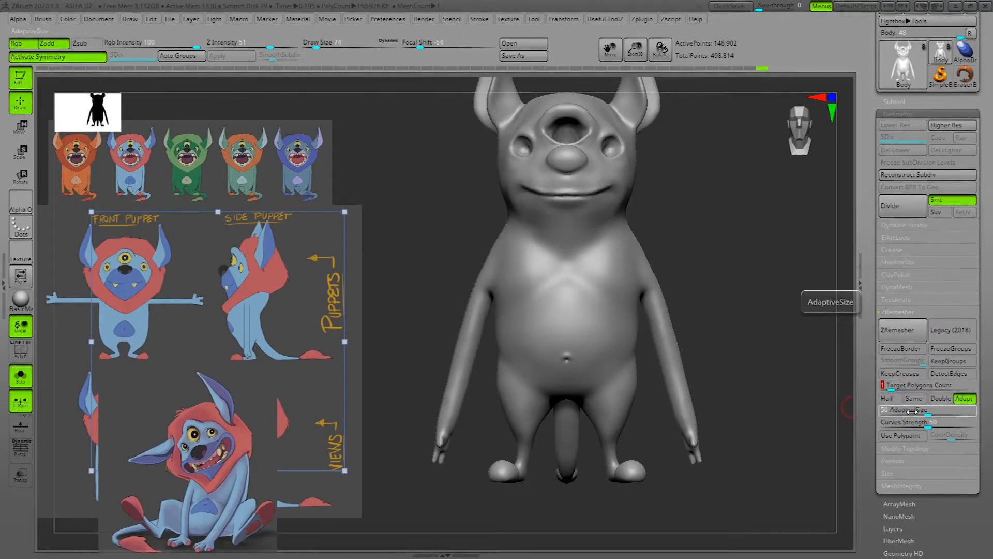
click(891, 330)
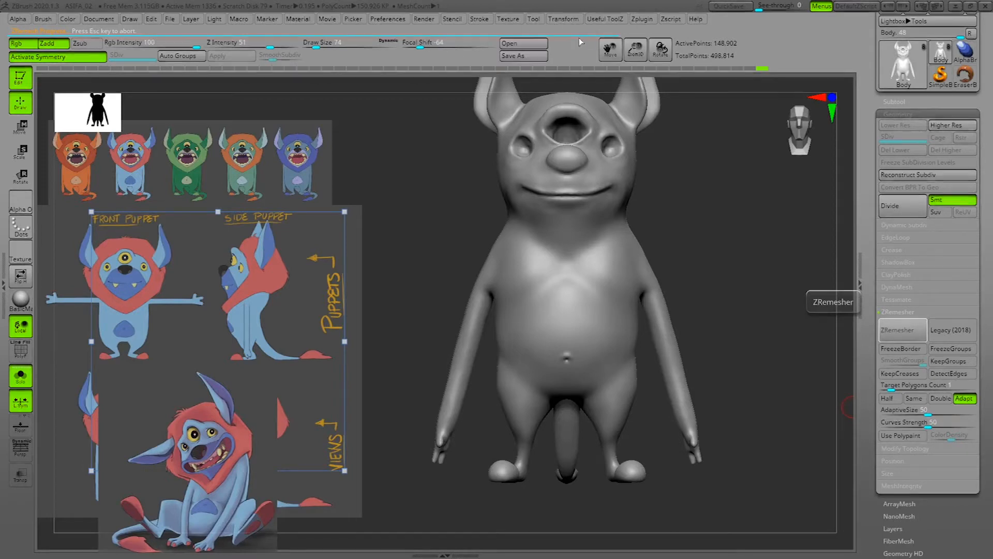
Display the Body's polyframe, examine the new topology around the face, ears and body, and hide the polyframe again.
alt+drag(789, 288, 774, 404)
key(shift)
key(shift+f)
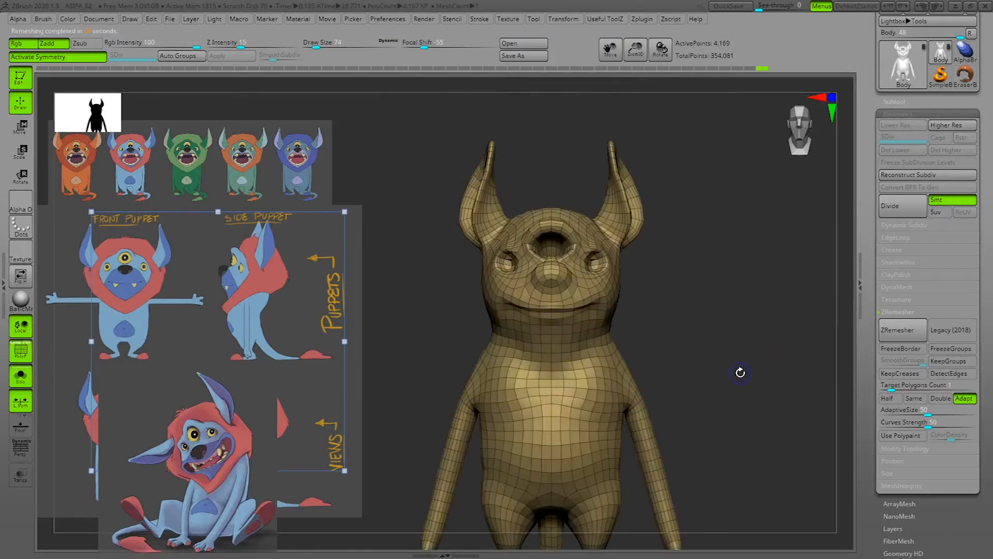
drag(820, 372, 798, 332)
drag(738, 278, 639, 431)
drag(672, 295, 610, 322)
key(ctrl+z)
drag(793, 275, 810, 362)
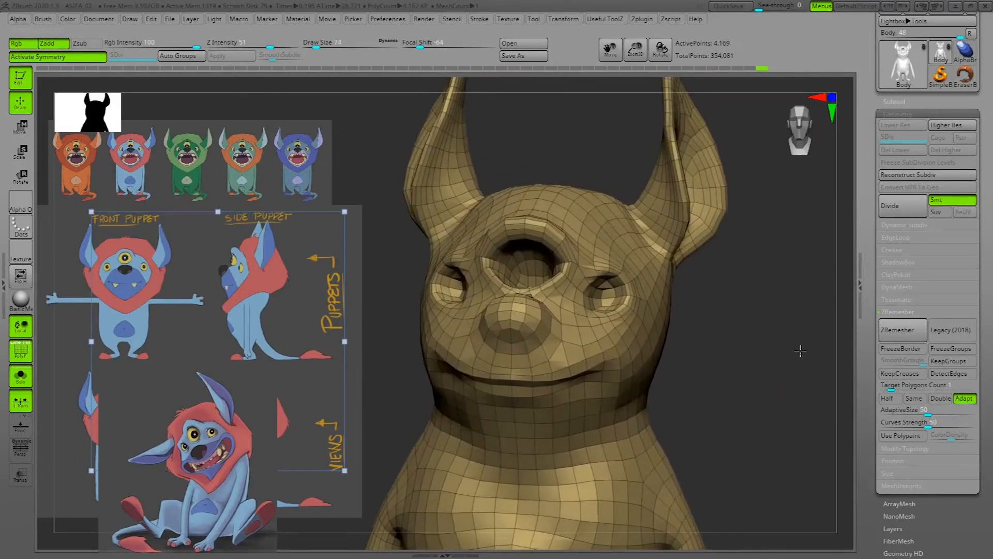
drag(776, 294, 789, 314)
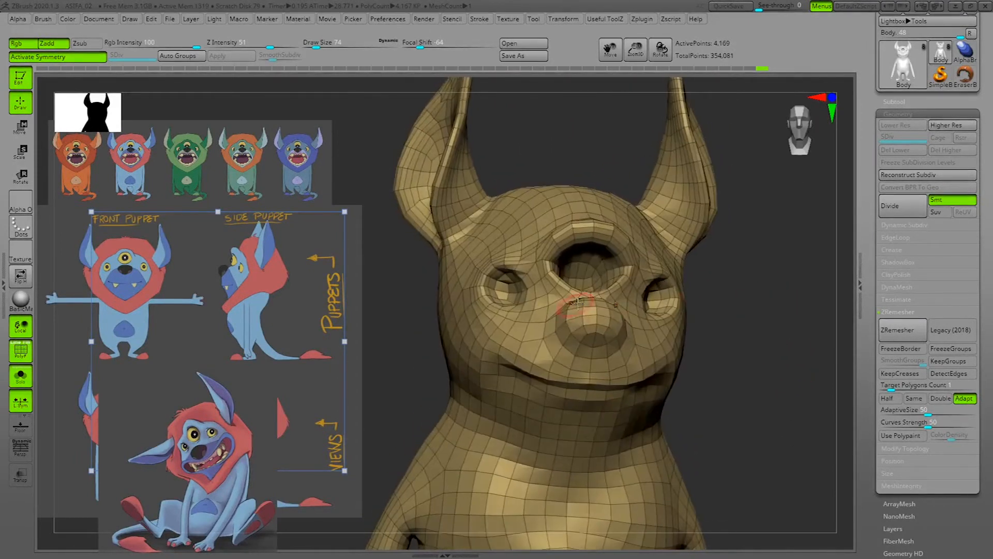
drag(816, 348, 799, 345)
mouse_move(774, 270)
mouse_down()
mouse_move(809, 259)
mouse_move(779, 265)
mouse_up()
drag(641, 390, 745, 149)
drag(735, 305, 818, 417)
key(shift+f)
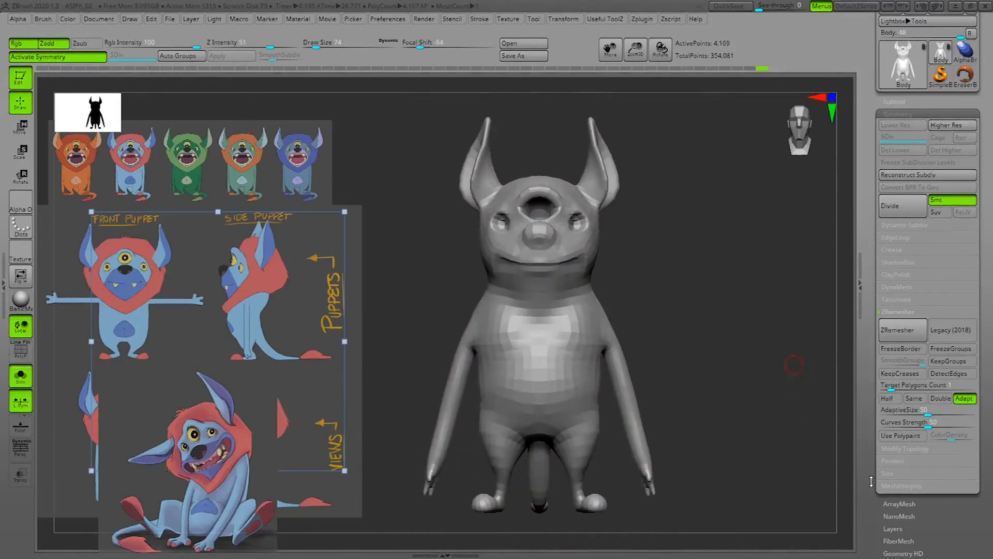
Subdivide the remeshed Body three times up to subdivision level 4.
drag(874, 332, 876, 345)
click(889, 118)
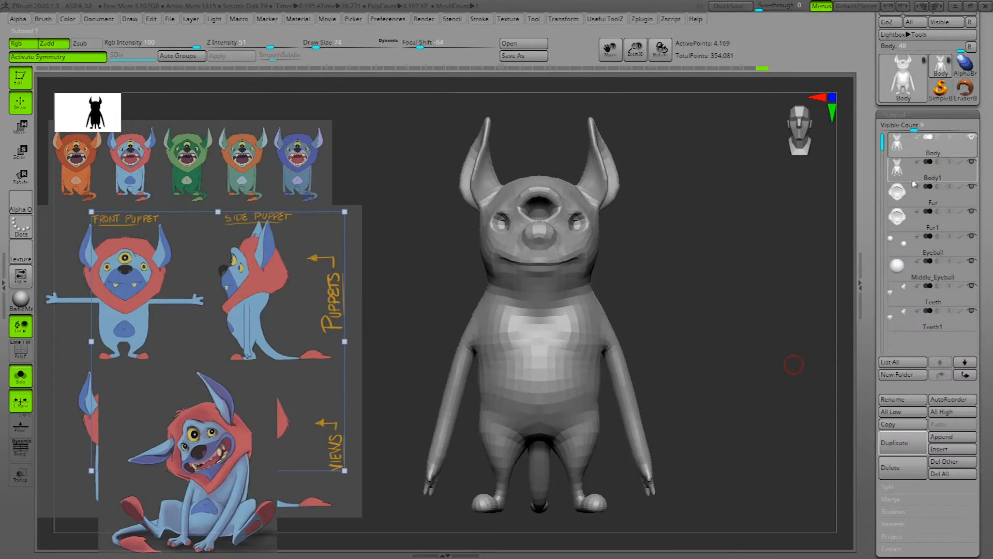
drag(885, 551, 885, 429)
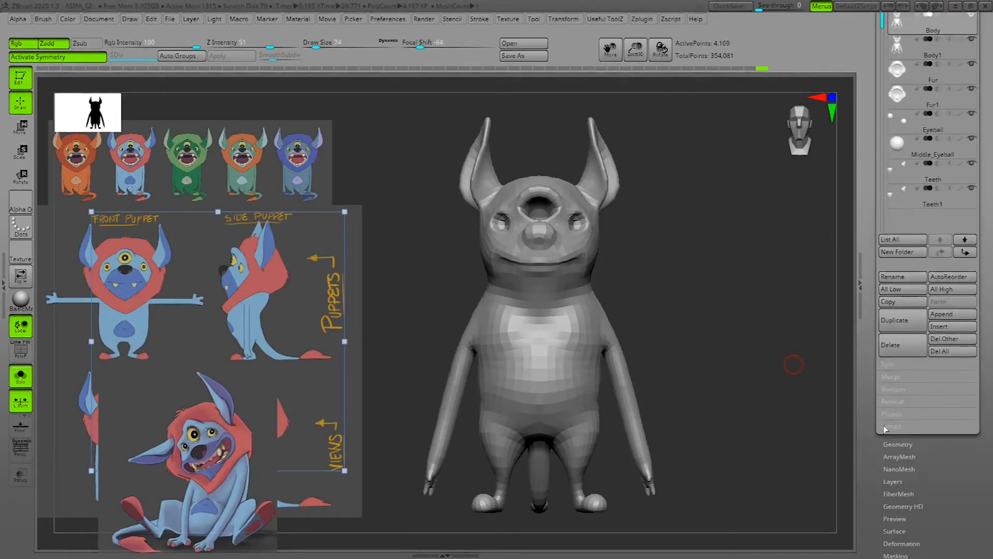
click(901, 447)
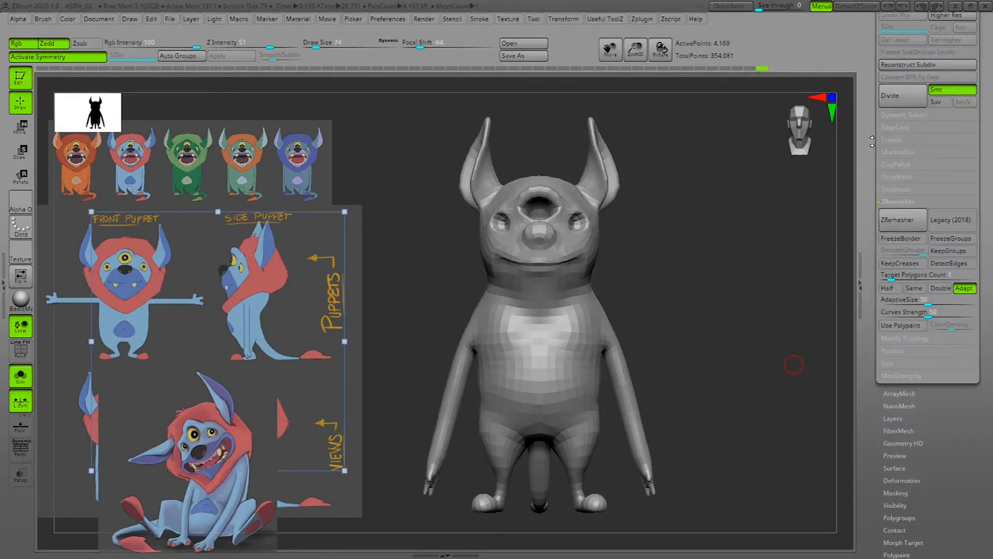
drag(870, 71, 870, 201)
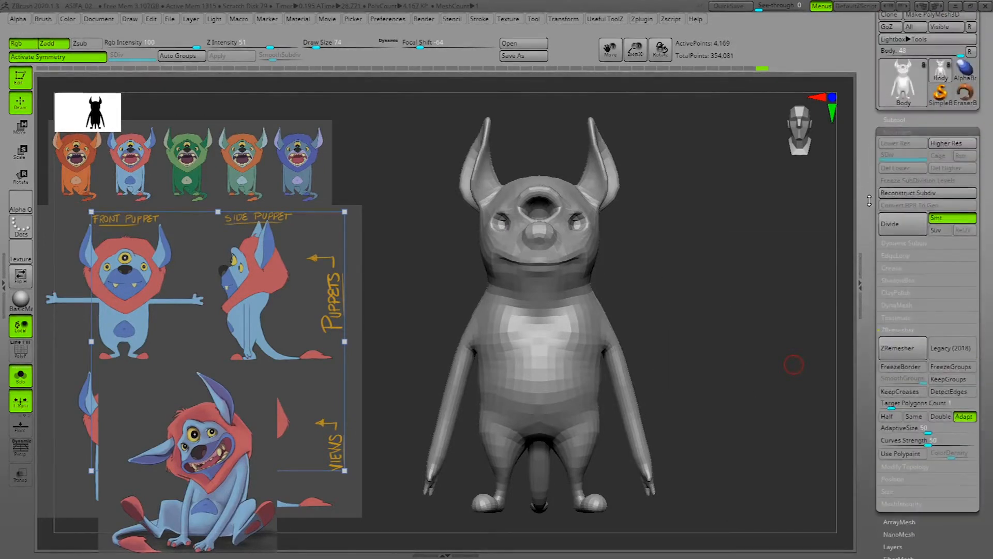
click(900, 230)
click(901, 228)
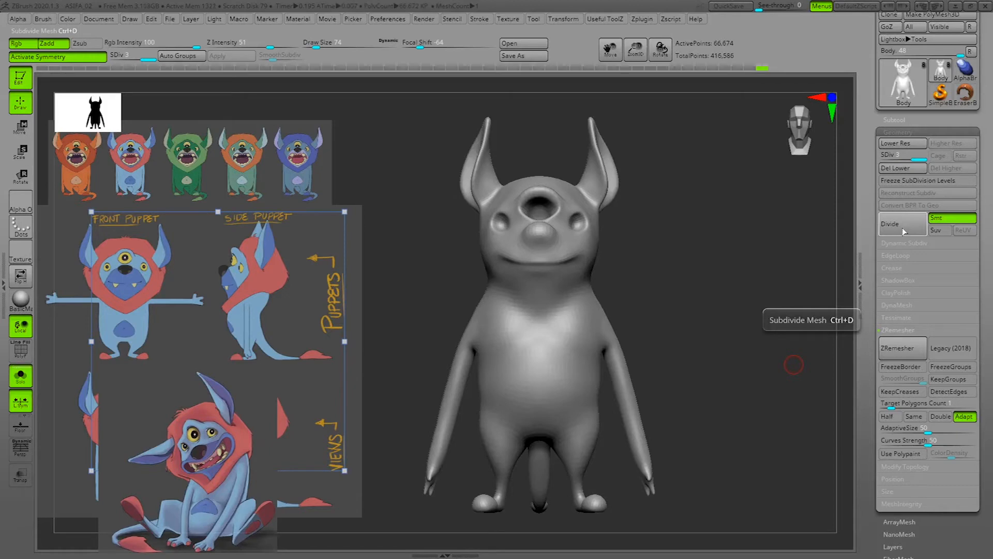
click(903, 228)
drag(745, 284, 774, 336)
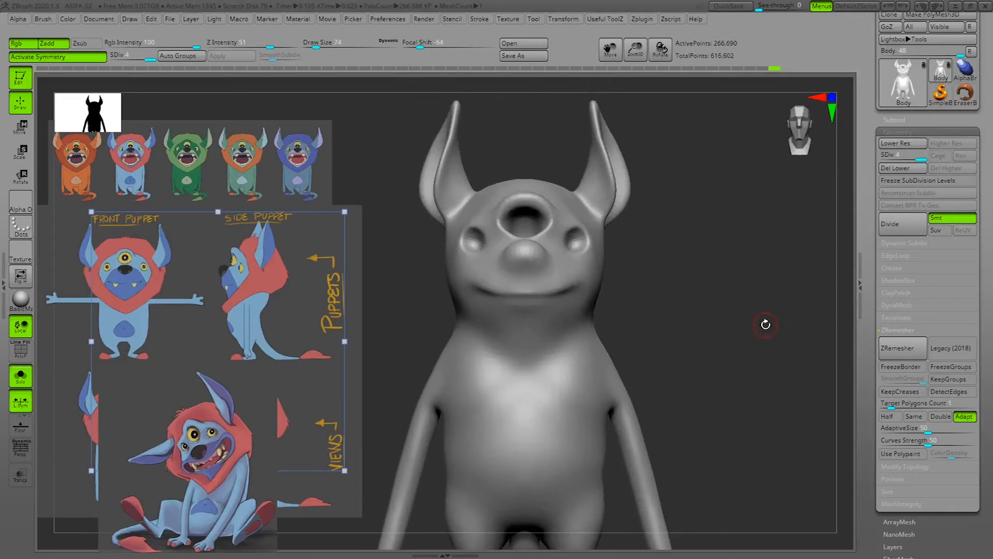
Step the Body down to subdivision level 1.
click(900, 119)
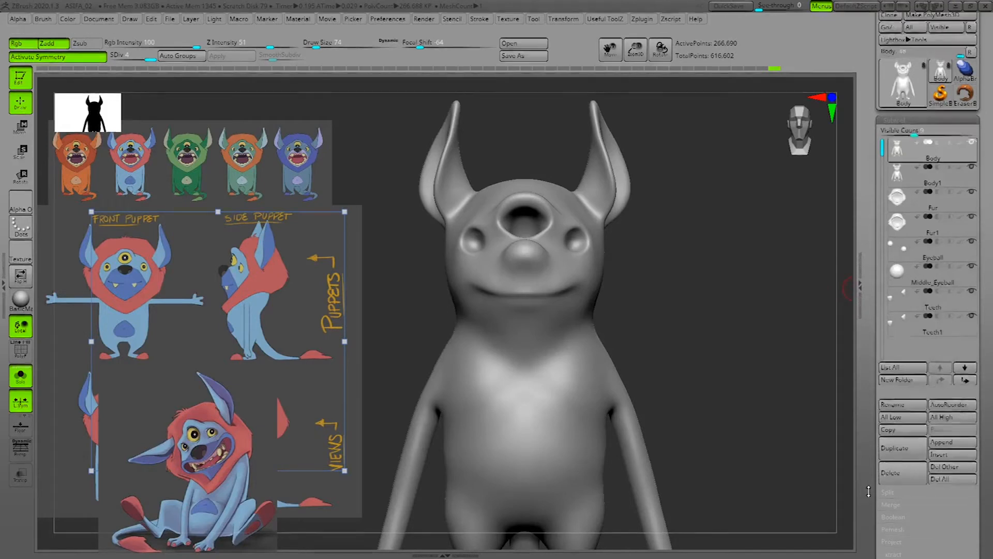
scroll(891, 402, down, 5)
click(906, 318)
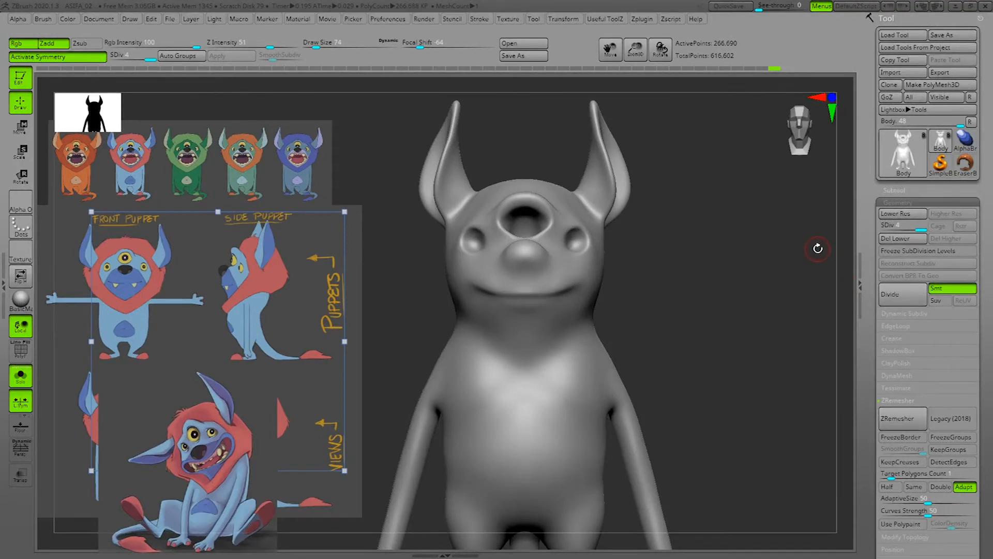
key(shift+d)
key(shift+d)
key(shift+d)
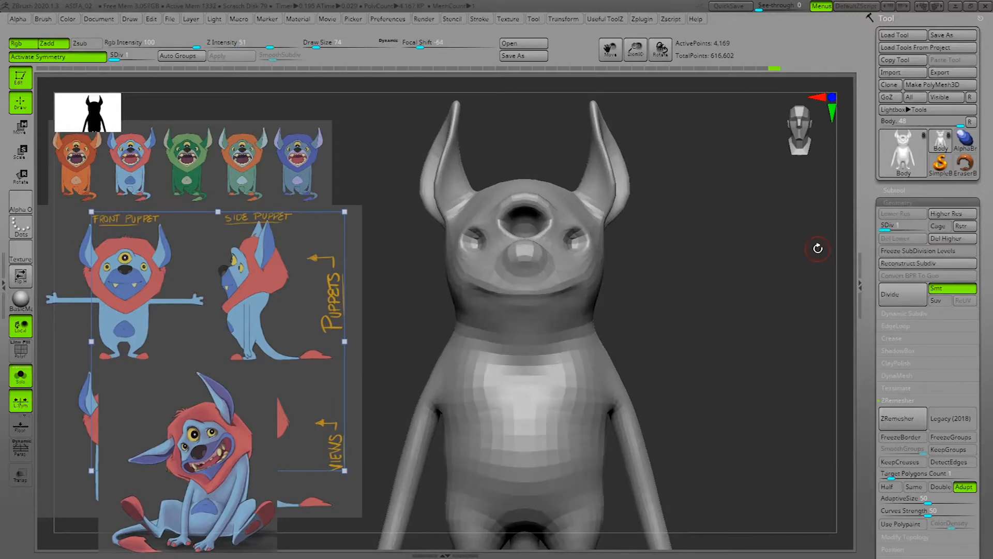
Step the Body up to subdivision level 4 to check the smoothed form.
key(d)
key(d)
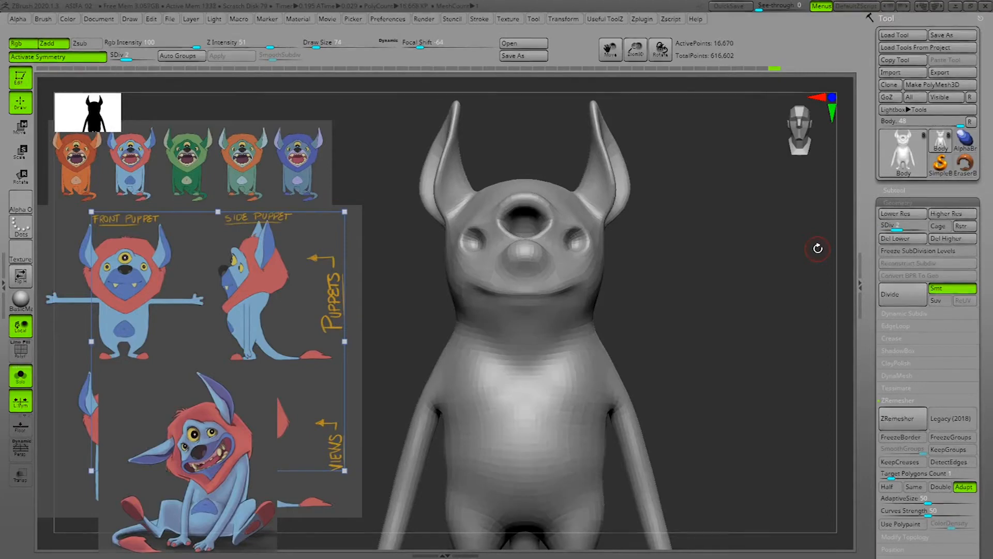
key(d)
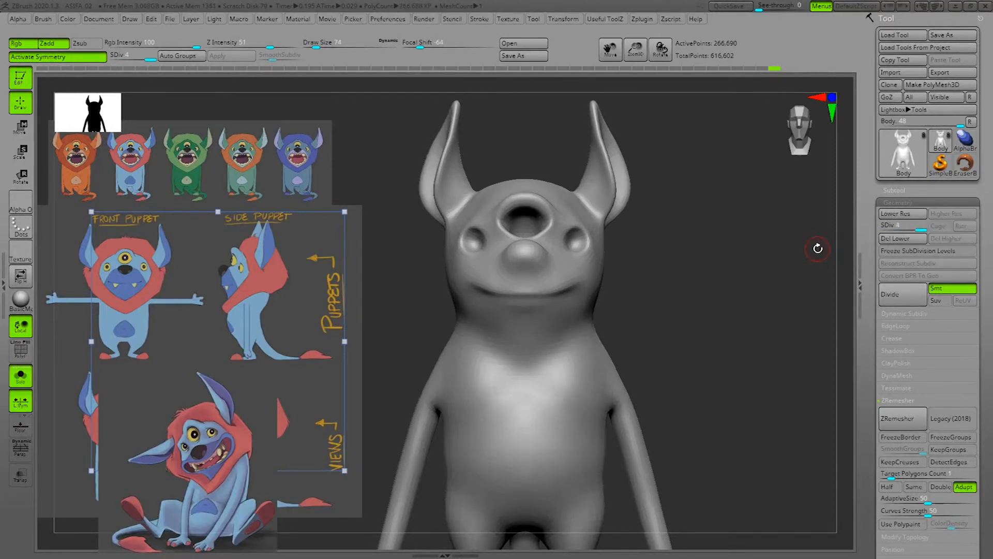
Open the subtool list and return the Body to its lowest subdivision level.
click(898, 191)
drag(875, 353, 873, 313)
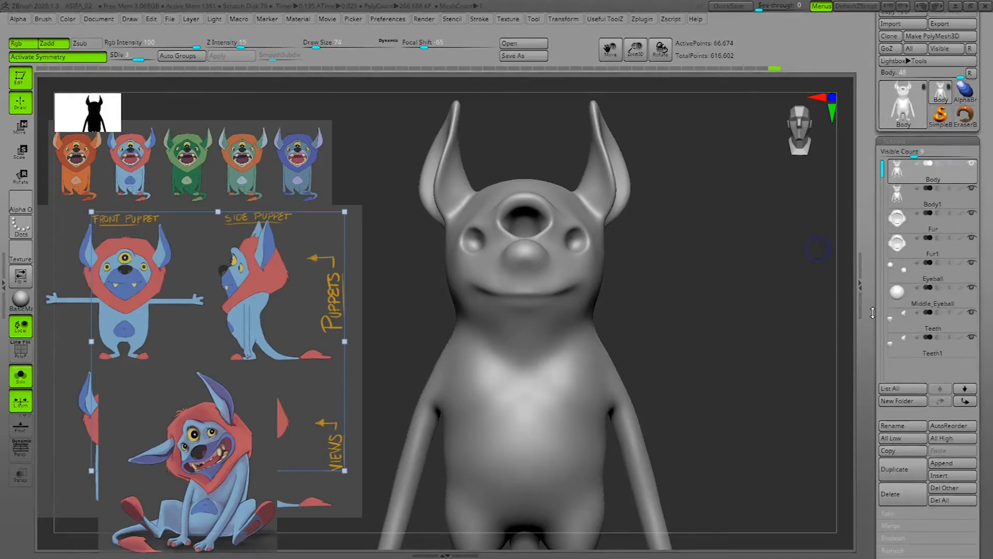
key(shift+d)
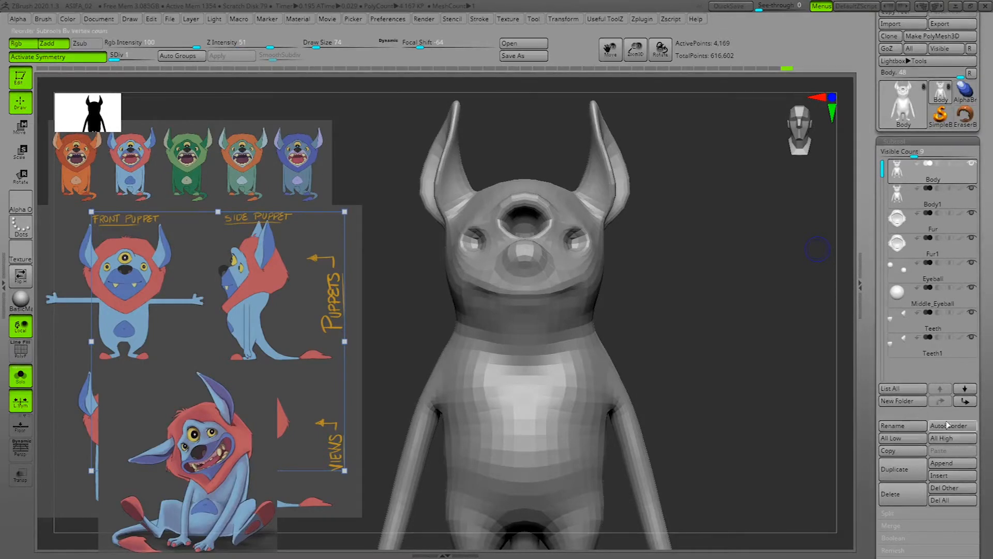
drag(869, 430, 870, 400)
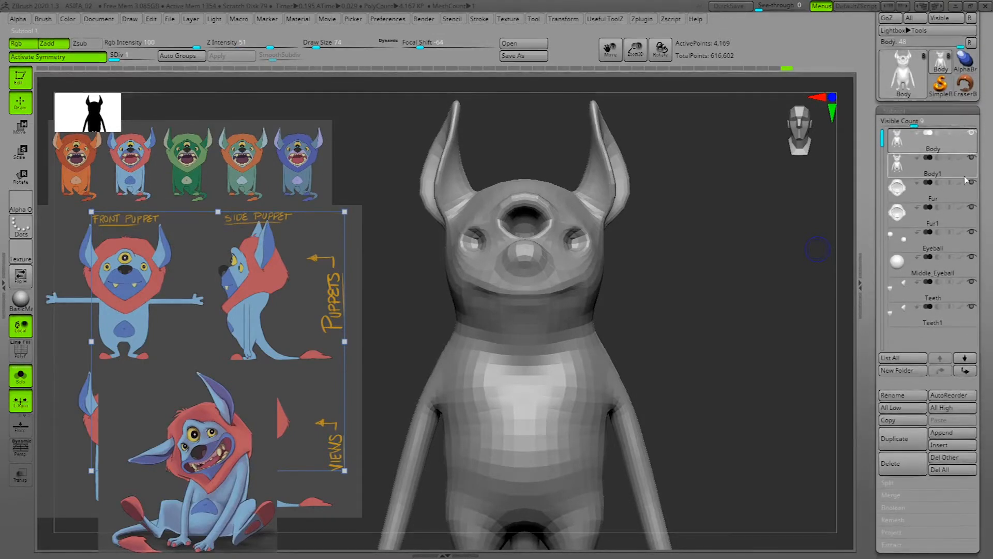
Hide every subtool except the low-resolution Body and its detailed duplicate Body1.
mouse_move(975, 140)
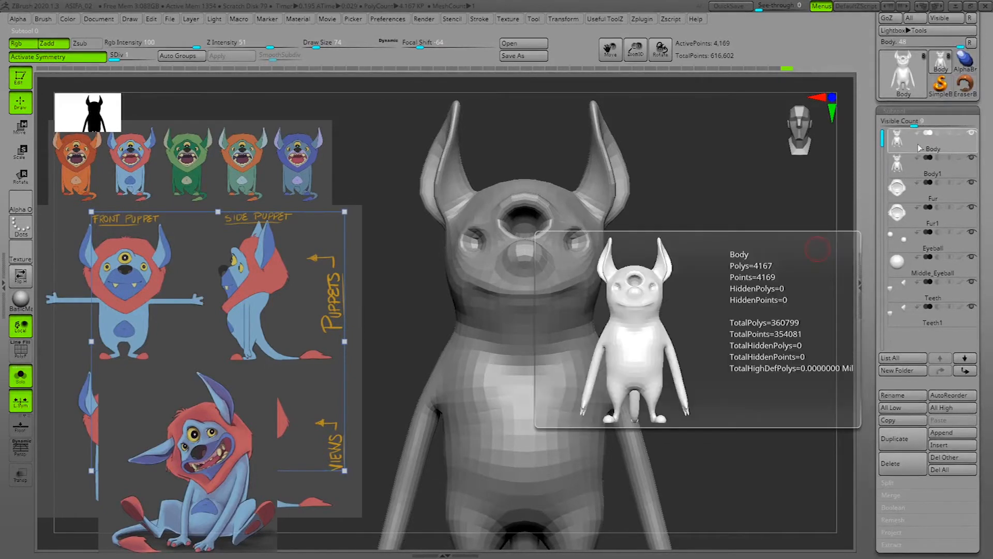
shift+click(972, 135)
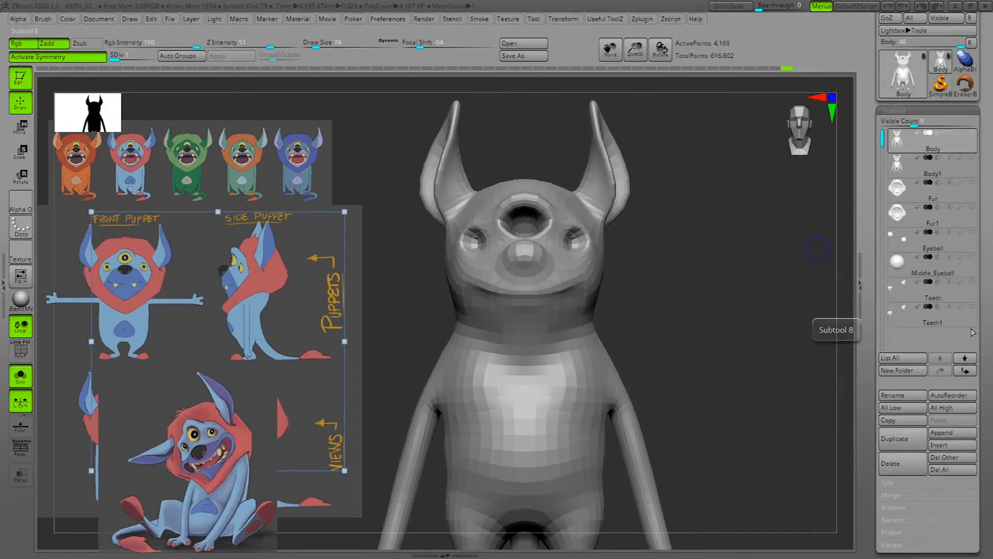
mouse_move(957, 316)
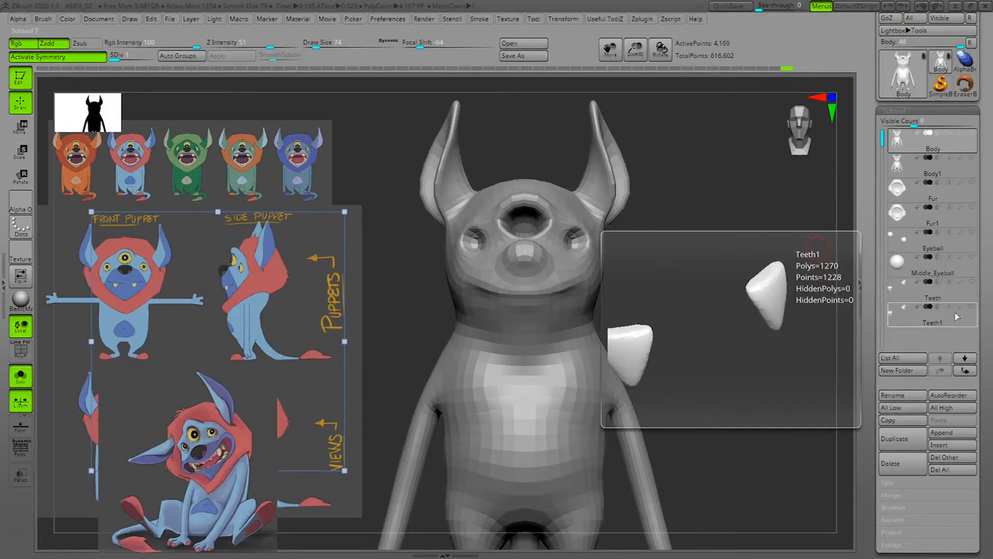
mouse_move(971, 141)
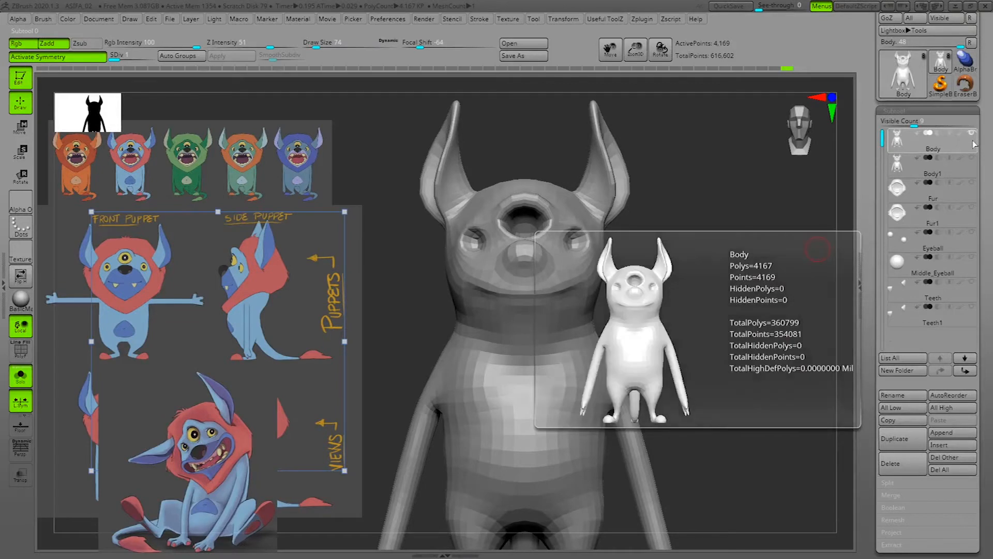
mouse_move(972, 166)
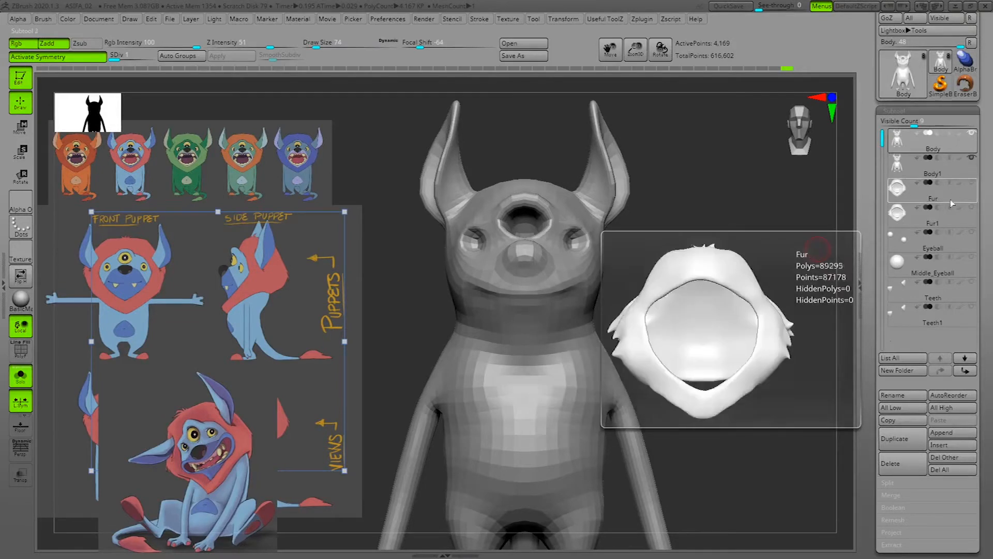
mouse_move(912, 258)
Turn off Solo mode and compare the overlapping Body and Body1 meshes from several angles.
drag(743, 362, 701, 228)
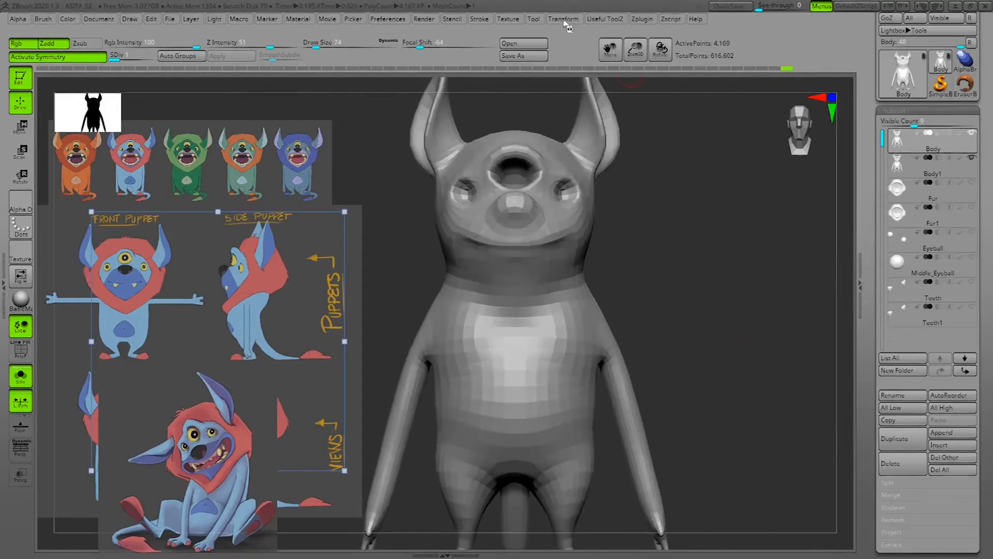
click(565, 20)
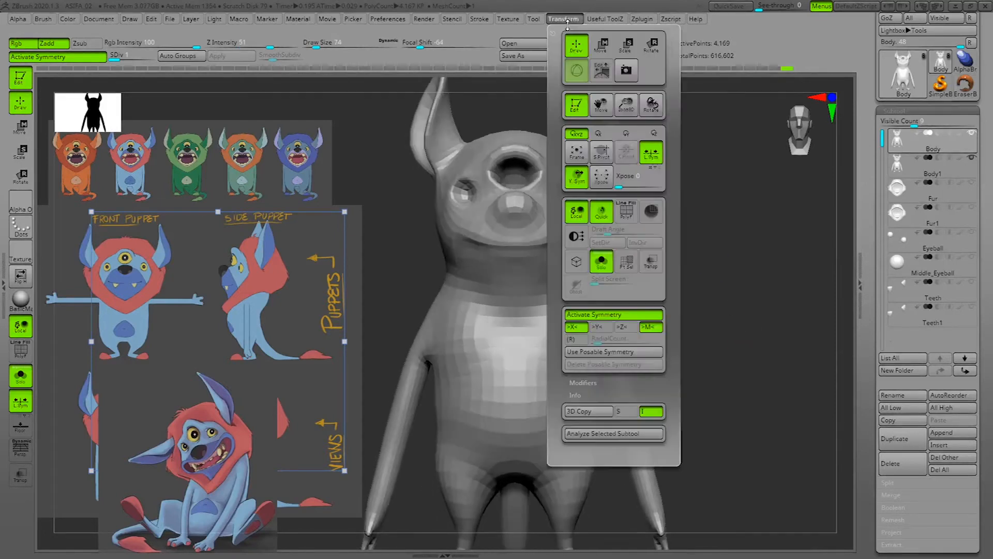
click(605, 268)
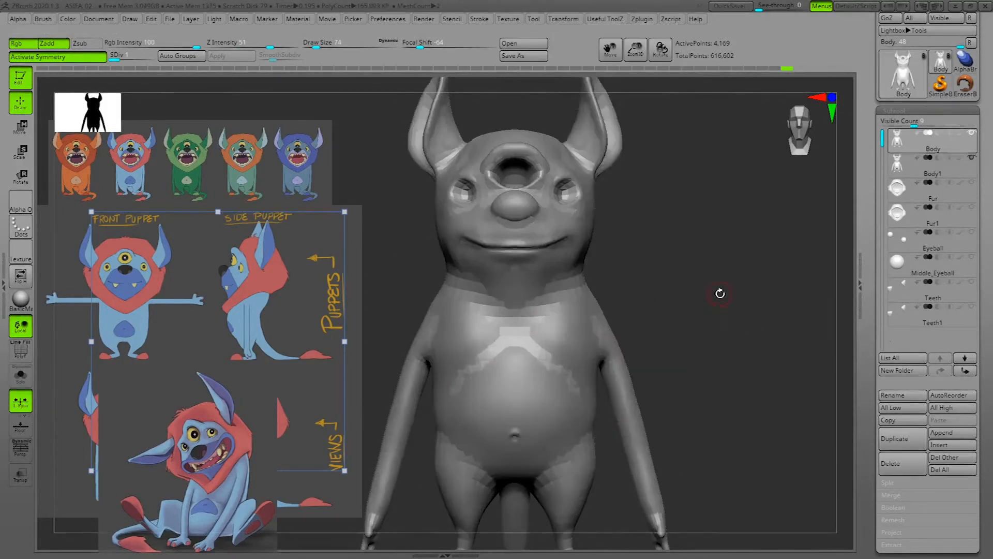
drag(703, 290, 654, 321)
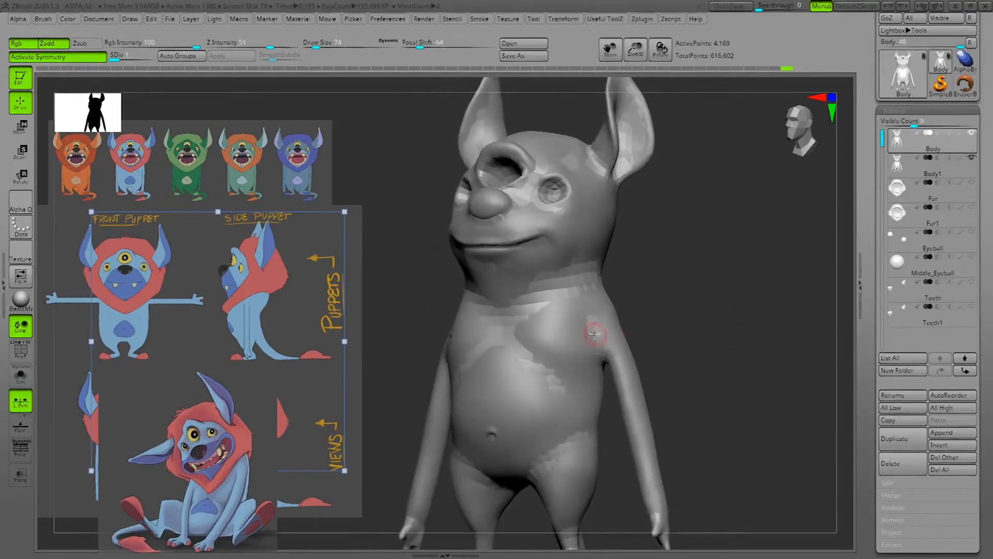
shift+drag(697, 329, 737, 346)
mouse_move(741, 381)
alt+mouse_down()
mouse_move(723, 377)
mouse_move(736, 379)
alt+mouse_up()
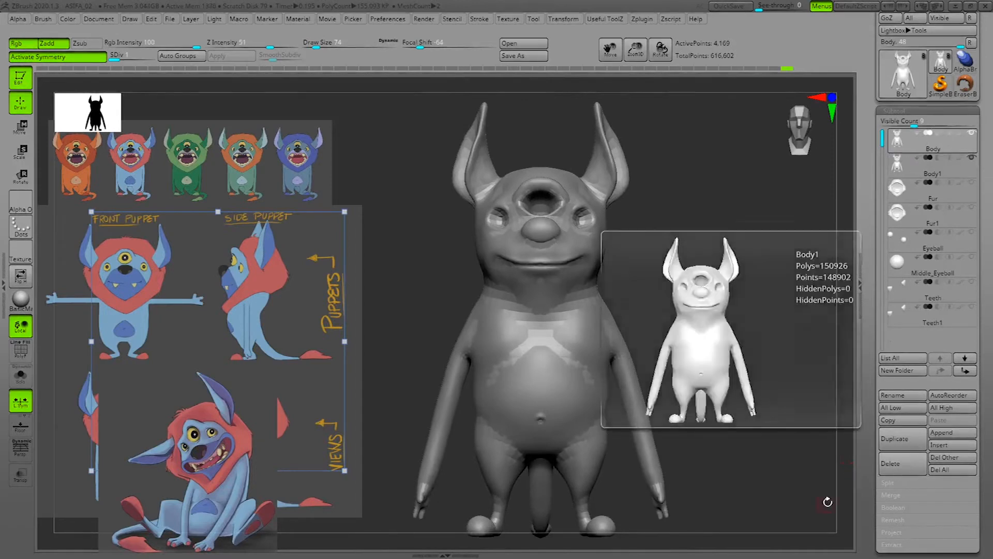
Project the detail of Body1 onto the Body at subdivision level 1 with ProjectAll.
drag(870, 509, 913, 466)
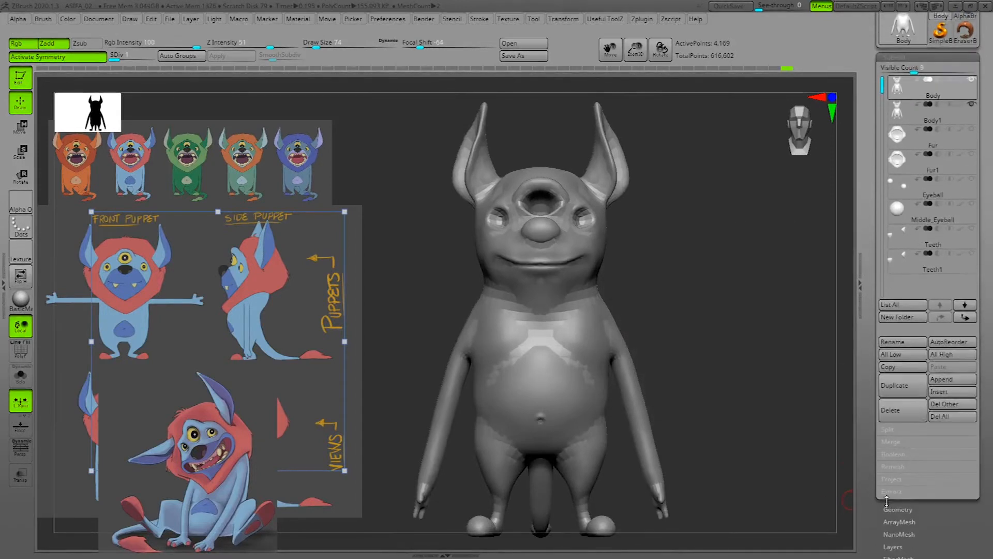
click(901, 478)
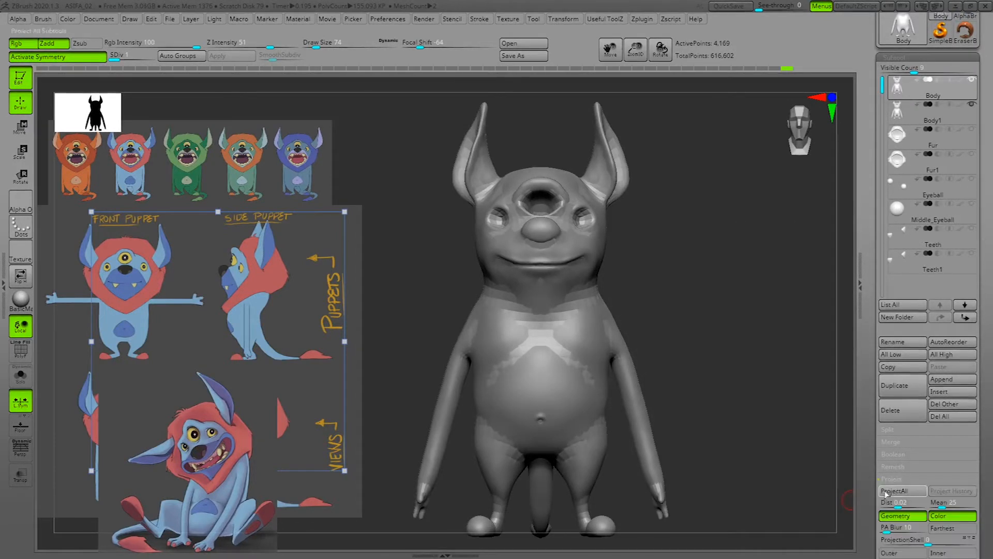
drag(869, 461, 868, 463)
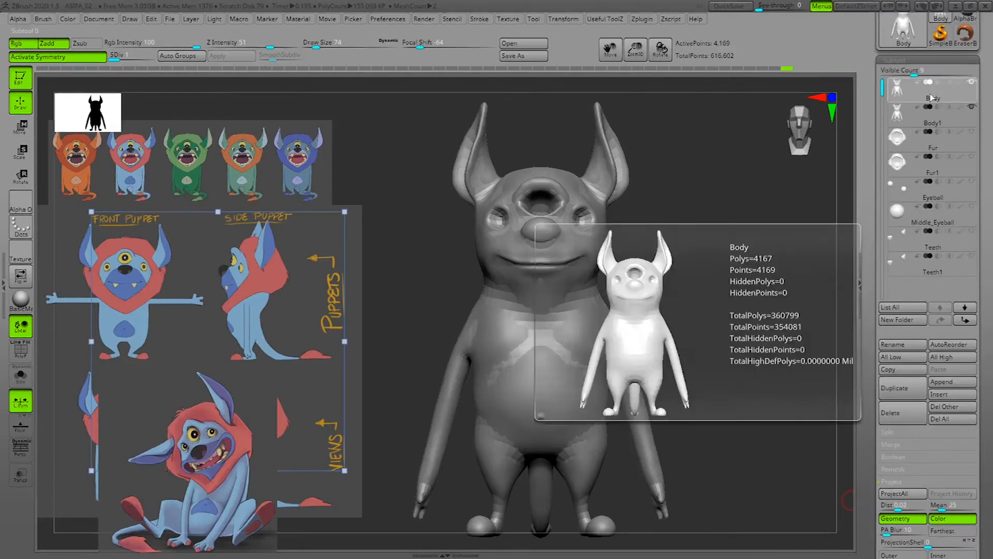
drag(865, 500, 867, 433)
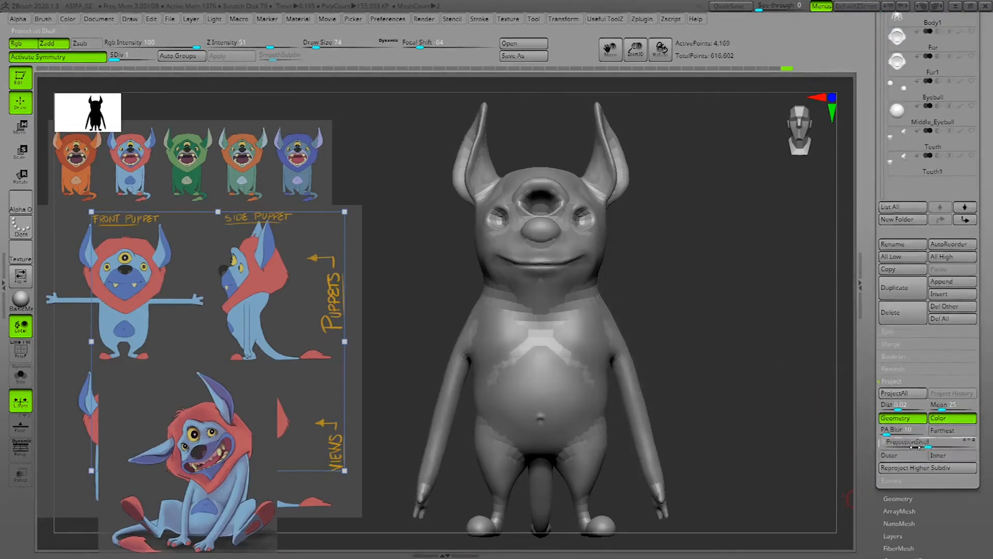
click(902, 395)
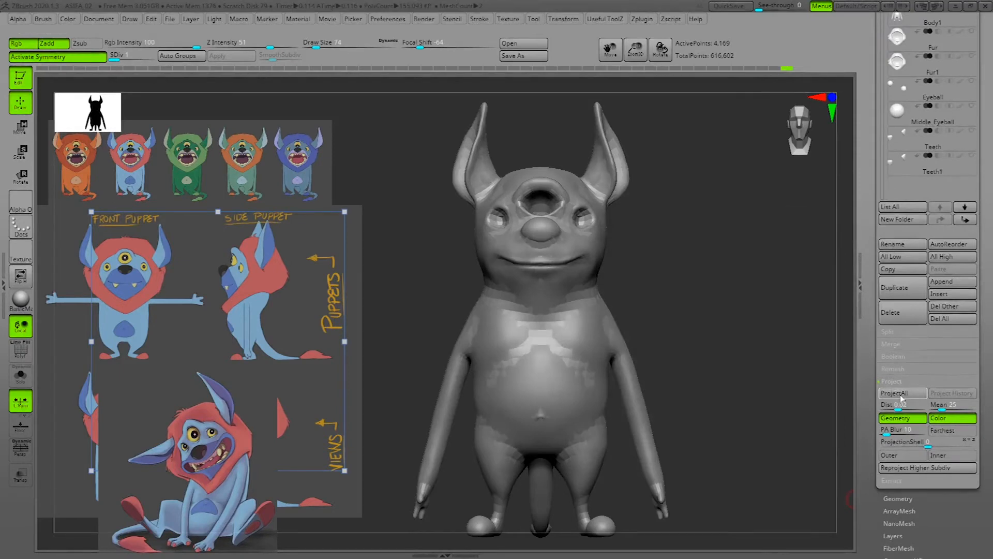
Raise the Body through subdivision levels 2, 3 and 4, running ProjectAll from Body1 at each level.
key(d)
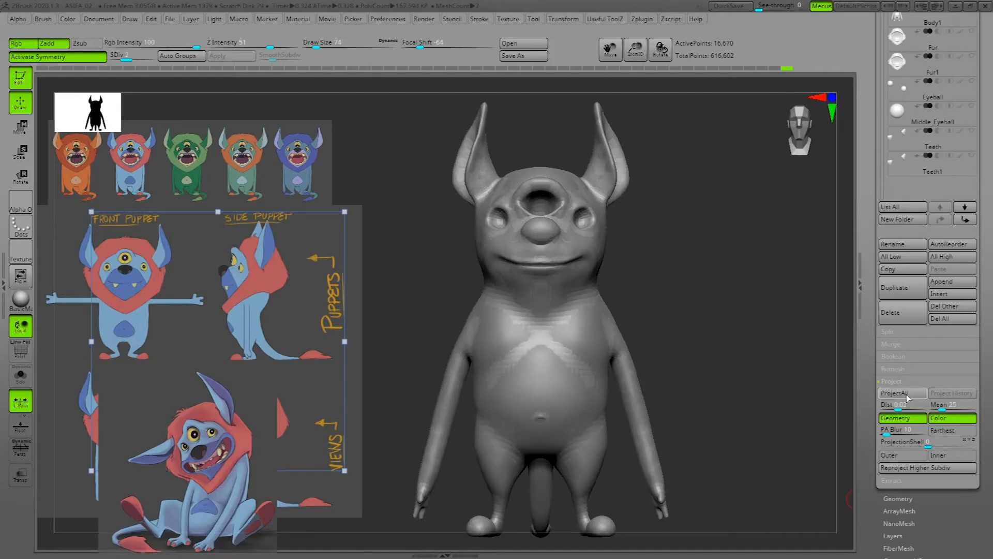
key(d)
key(d)
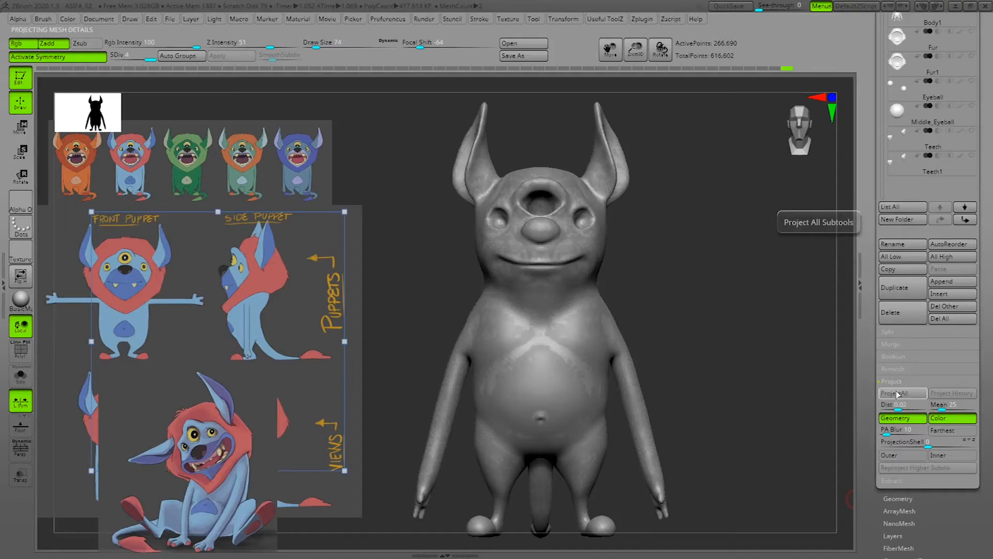
Undo and redo the last projection to compare the Body's face and torso before and after it.
key(ctrl+z)
key(ctrl+shift+z)
drag(878, 160, 876, 223)
alt+drag(685, 290, 719, 315)
alt+drag(674, 227, 701, 292)
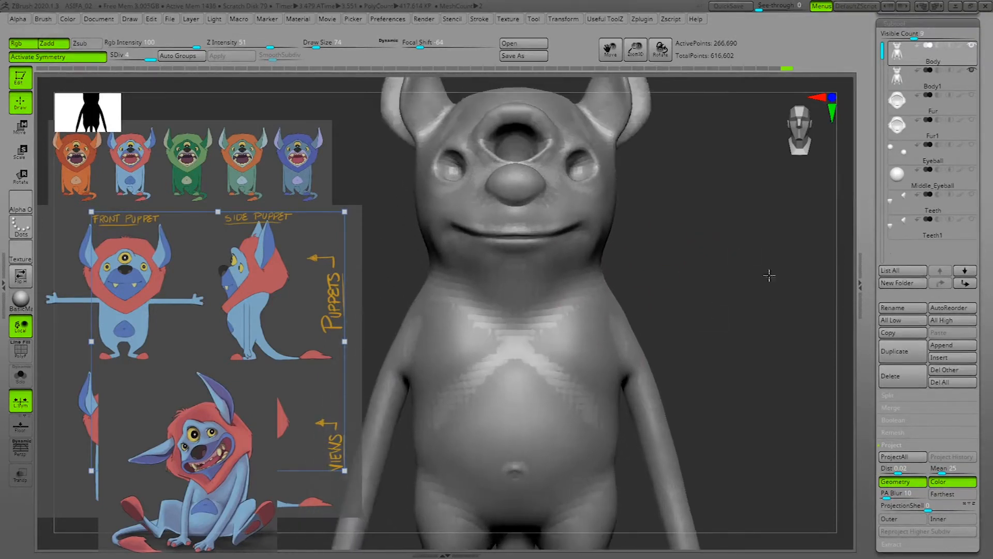
drag(878, 158, 878, 215)
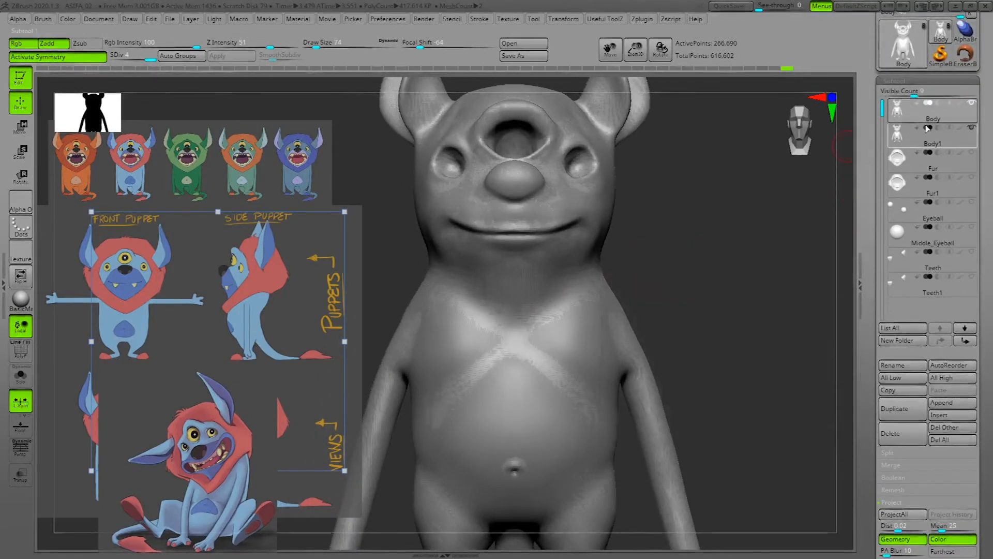
Hide Body1 and check the projected Body by stepping down to subdivision level 1 and back up to level 4.
click(973, 133)
drag(743, 277, 768, 270)
key(shift+d)
key(shift+d)
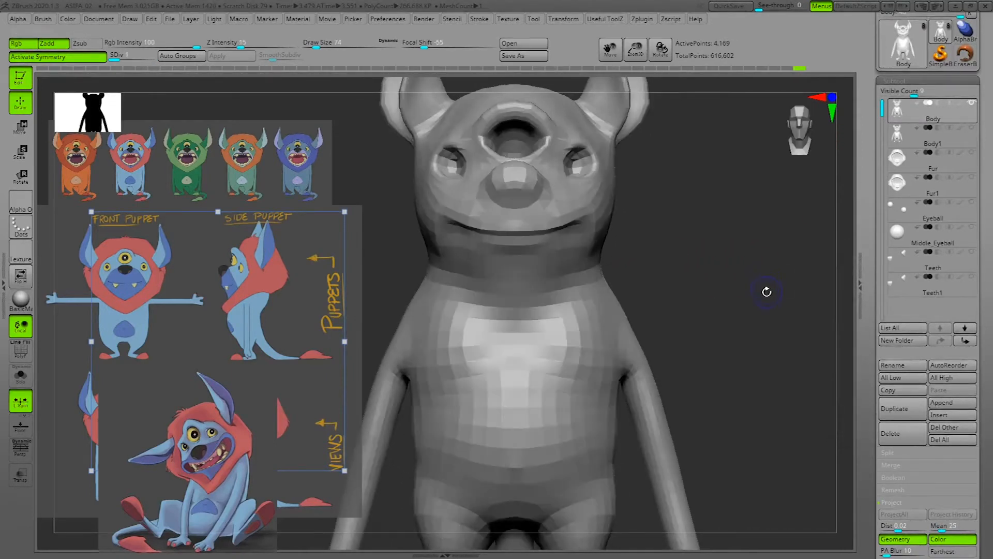
key(d)
key(d)
key(d)
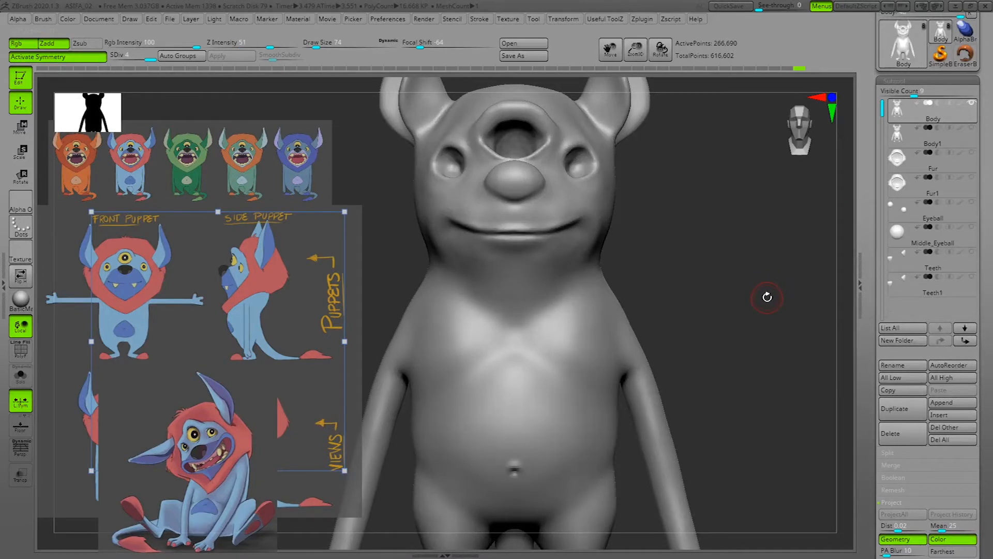
Display the Body's polyframe, examine the topology around the face, and hide the polyframe again.
mouse_move(776, 261)
mouse_down()
mouse_move(781, 281)
mouse_move(820, 279)
mouse_move(817, 256)
mouse_move(790, 362)
mouse_move(807, 370)
mouse_move(762, 284)
mouse_move(816, 396)
mouse_up()
key(shift+f)
mouse_move(828, 347)
mouse_down()
mouse_move(823, 367)
mouse_move(792, 371)
mouse_up()
key(shift+f)
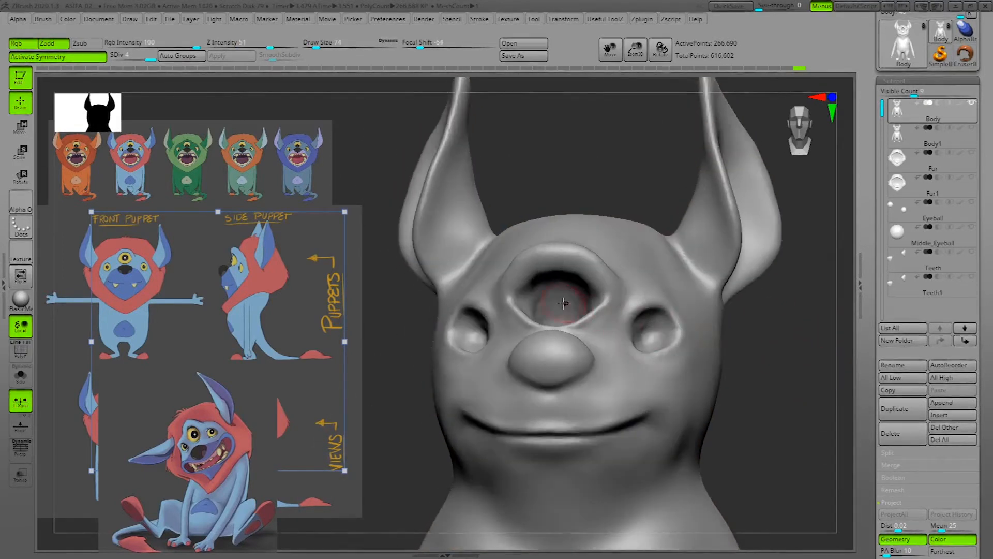
Adjust the brush size and intensity and smooth the inside of the middle eye socket.
key(space)
drag(558, 302, 556, 303)
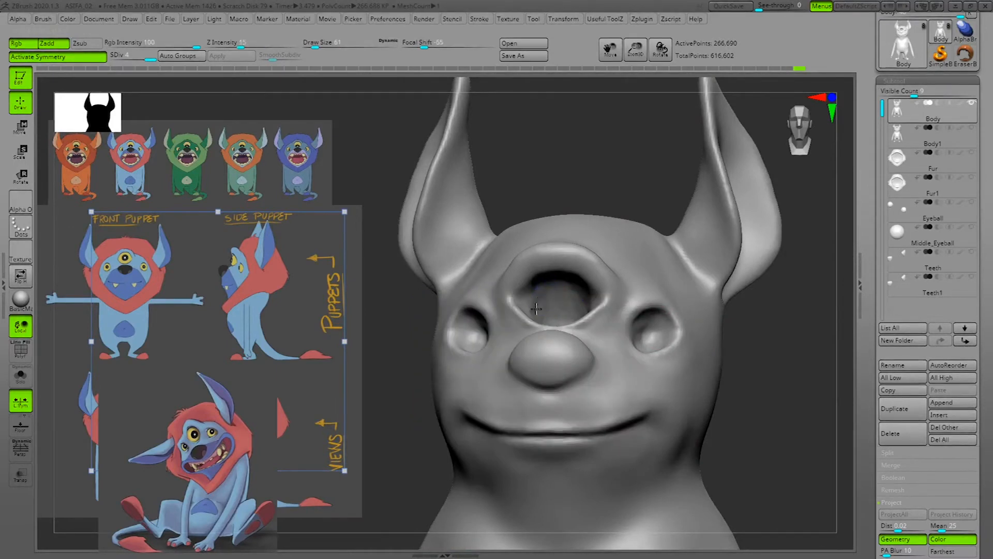
mouse_move(536, 309)
mouse_down()
mouse_move(540, 291)
mouse_move(551, 299)
mouse_up()
key(u)
key(shift+space)
drag(766, 326, 832, 344)
drag(823, 253, 780, 306)
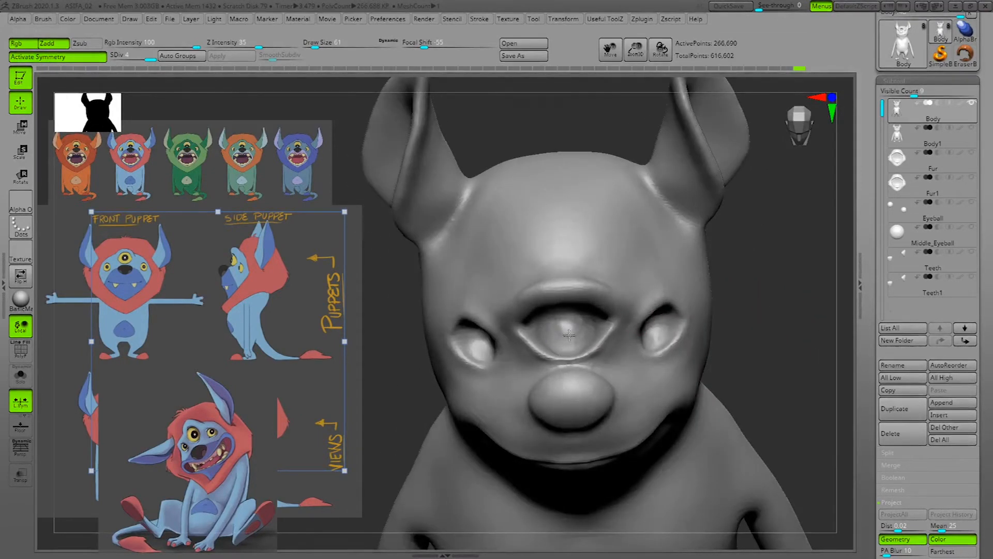
drag(771, 322, 789, 331)
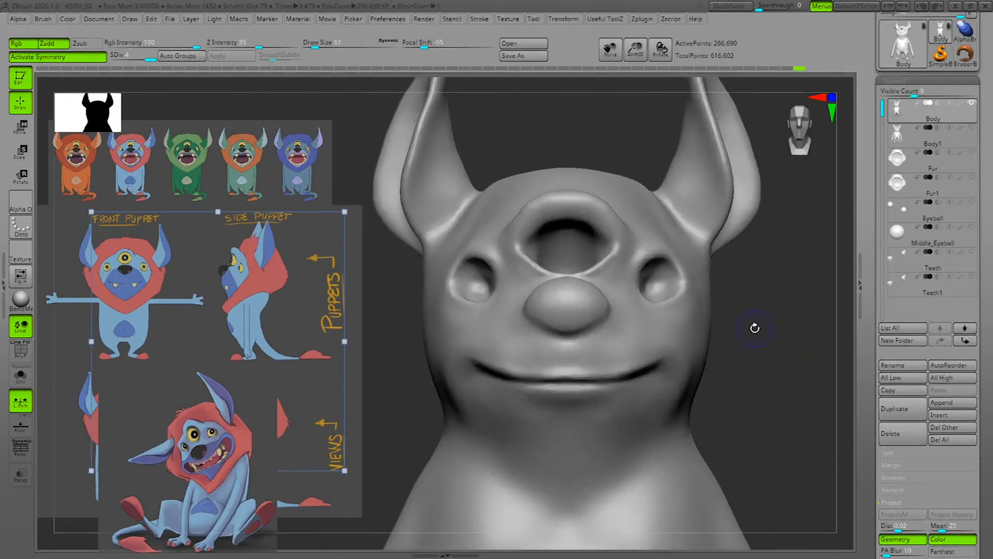
Enlarge the brush to draw size 104 and smooth the ridge around the middle eye and the brows.
key(space)
drag(801, 367, 768, 369)
alt+drag(810, 262, 828, 309)
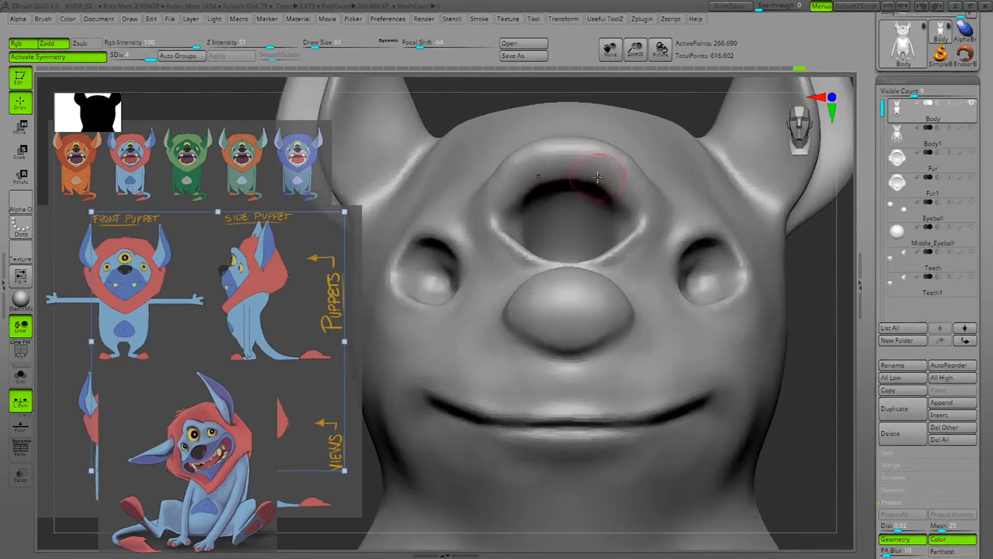
key(space)
drag(628, 201, 632, 201)
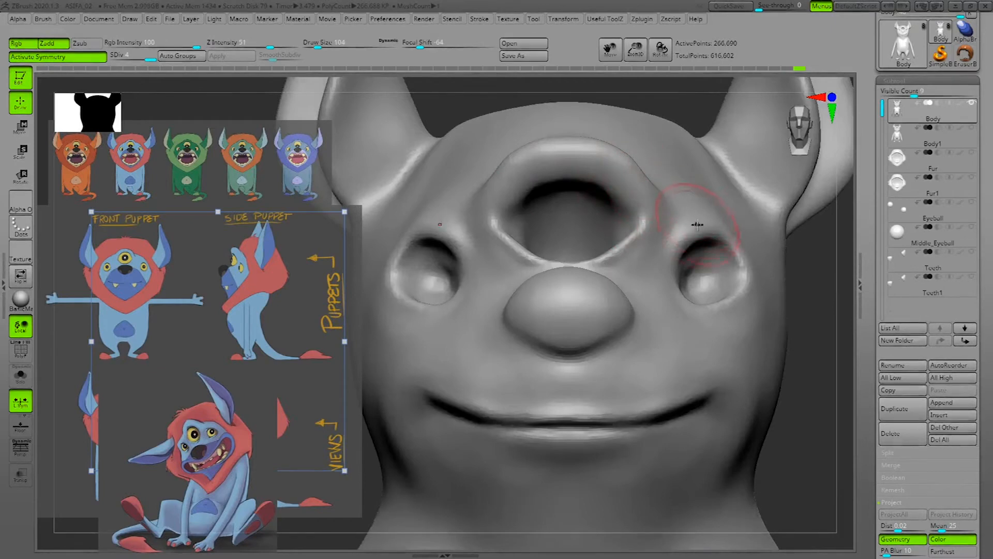
key(space)
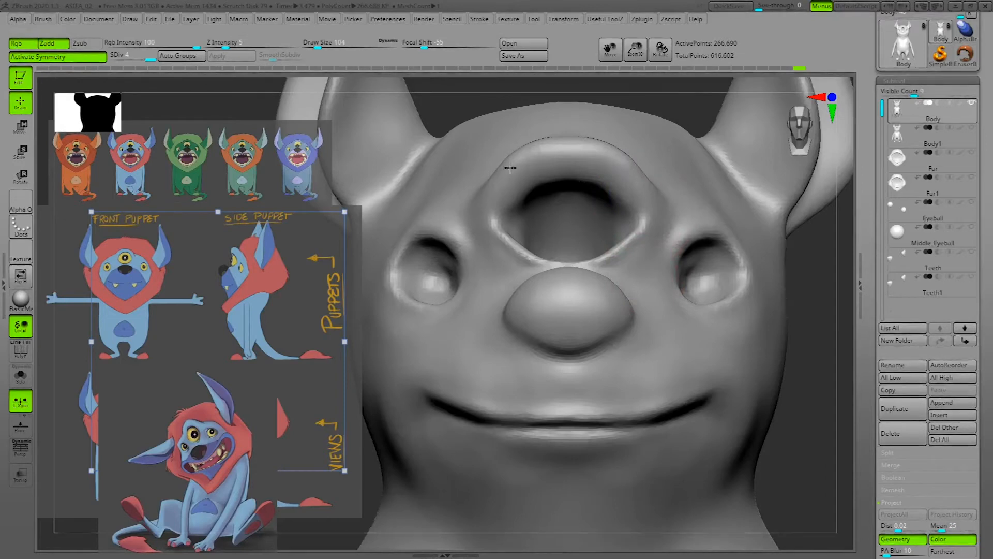
Smooth the area around the mouth, the side of the head and the base of the ear.
drag(839, 324, 787, 311)
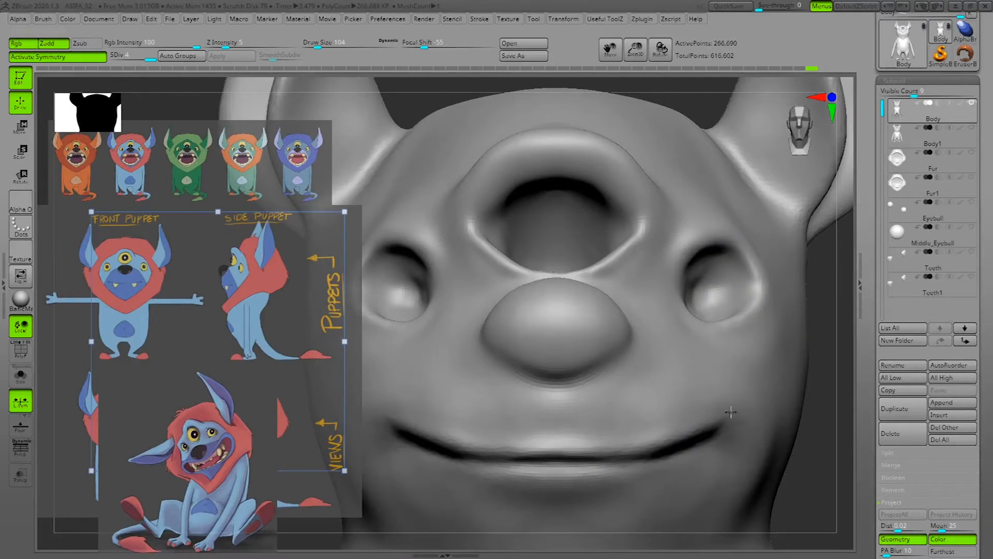
drag(846, 437, 828, 417)
mouse_move(564, 460)
alt+mouse_down()
mouse_move(527, 476)
mouse_move(326, 497)
alt+mouse_up()
shift+drag(683, 293, 669, 195)
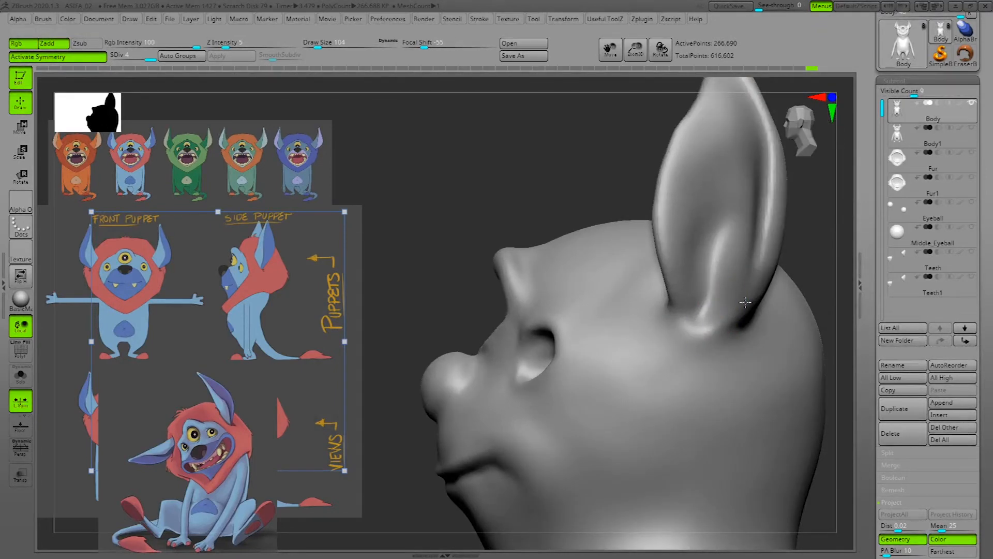
mouse_move(812, 257)
mouse_down()
mouse_move(817, 242)
mouse_move(733, 326)
mouse_up()
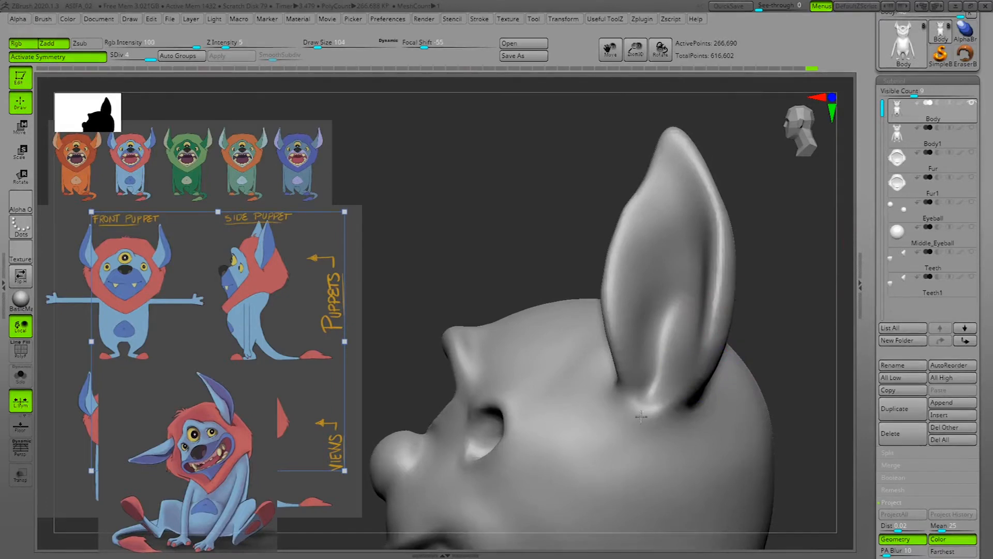
drag(833, 282, 755, 310)
Smooth the inner surface of the ear and the crease where it joins the head.
mouse_move(595, 464)
alt+mouse_down()
mouse_move(395, 481)
mouse_move(378, 468)
alt+mouse_up()
drag(614, 243, 585, 317)
mouse_move(496, 187)
shift+mouse_down()
mouse_move(502, 162)
mouse_move(463, 219)
shift+mouse_up()
mouse_move(624, 149)
mouse_down()
mouse_move(635, 155)
mouse_move(595, 233)
mouse_move(681, 210)
mouse_move(472, 222)
mouse_up()
mouse_move(642, 215)
mouse_down()
mouse_move(657, 220)
mouse_move(639, 229)
mouse_up()
alt+drag(576, 331, 703, 266)
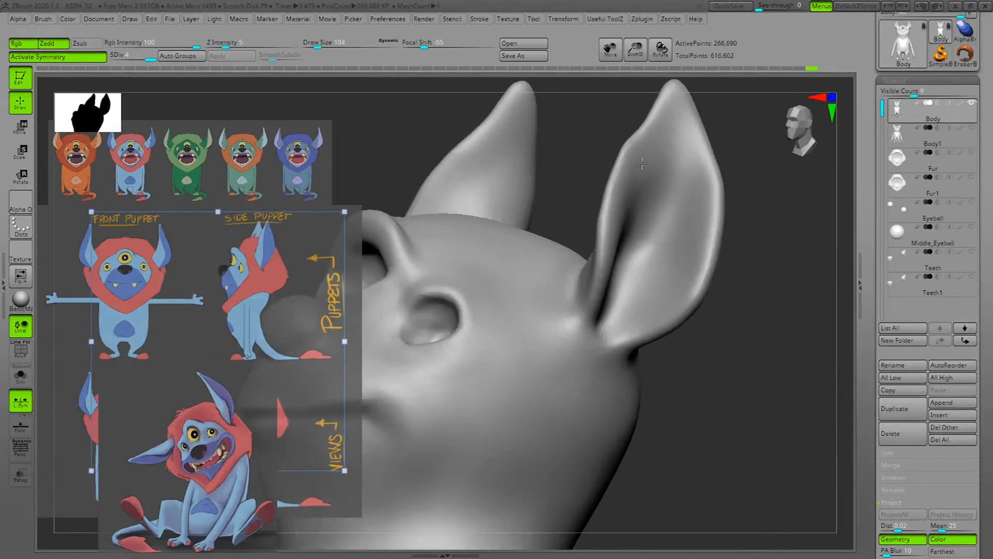
shift+drag(622, 206, 618, 233)
Smooth the armpit from the front and back where the arm joins the torso.
mouse_move(748, 391)
mouse_down()
mouse_move(760, 414)
mouse_move(718, 437)
mouse_move(821, 293)
mouse_move(796, 346)
mouse_move(707, 433)
mouse_move(778, 359)
mouse_move(794, 362)
mouse_move(654, 284)
mouse_up()
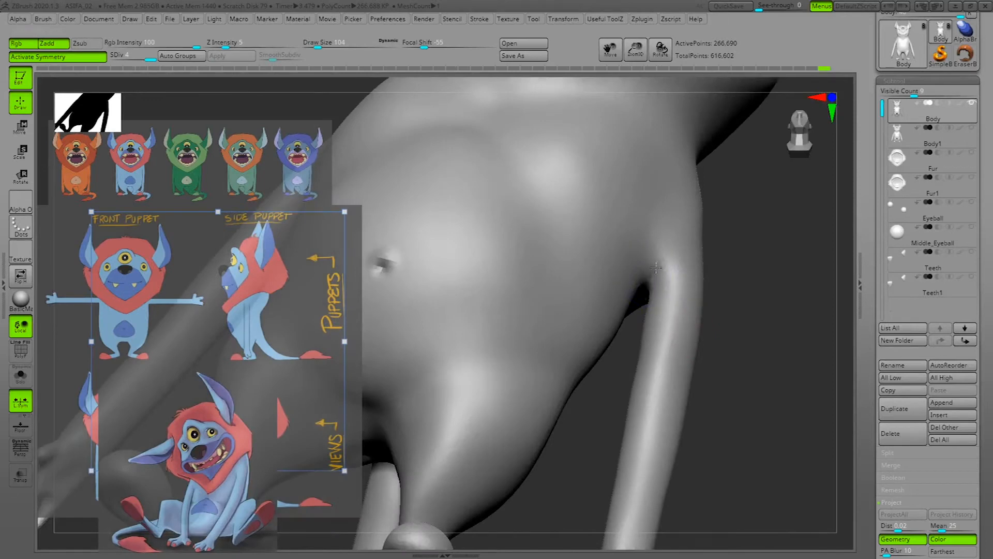
drag(778, 289, 725, 362)
drag(637, 184, 634, 262)
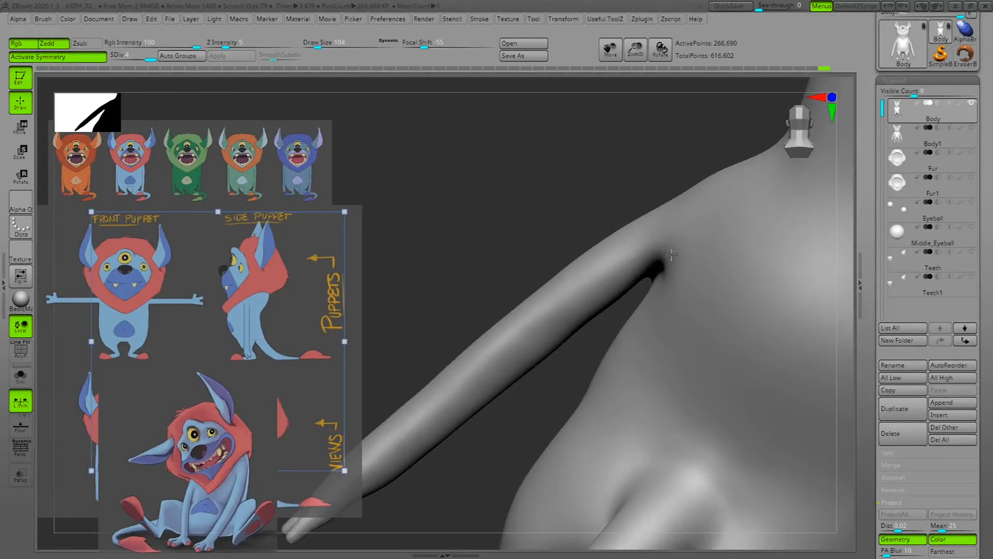
drag(648, 183, 646, 282)
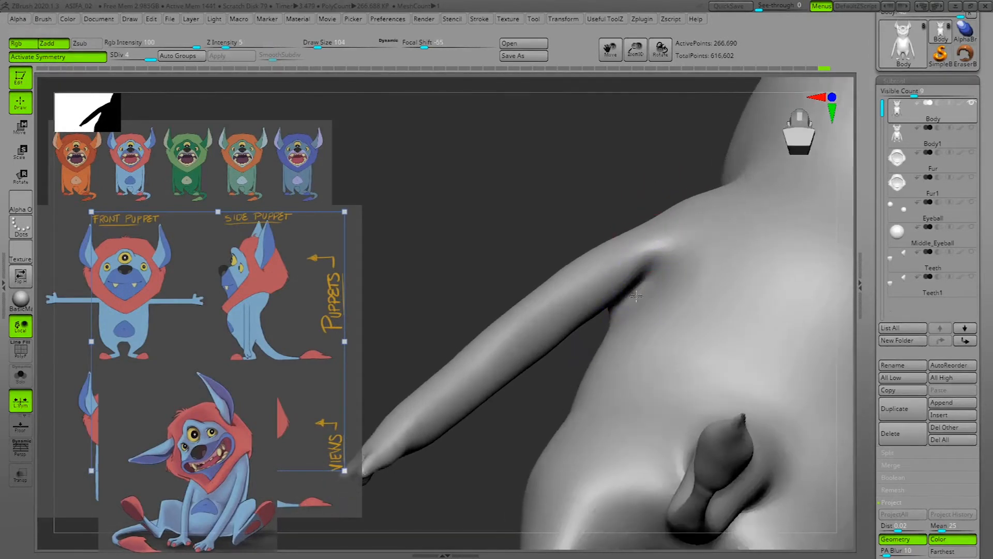
drag(633, 166, 637, 176)
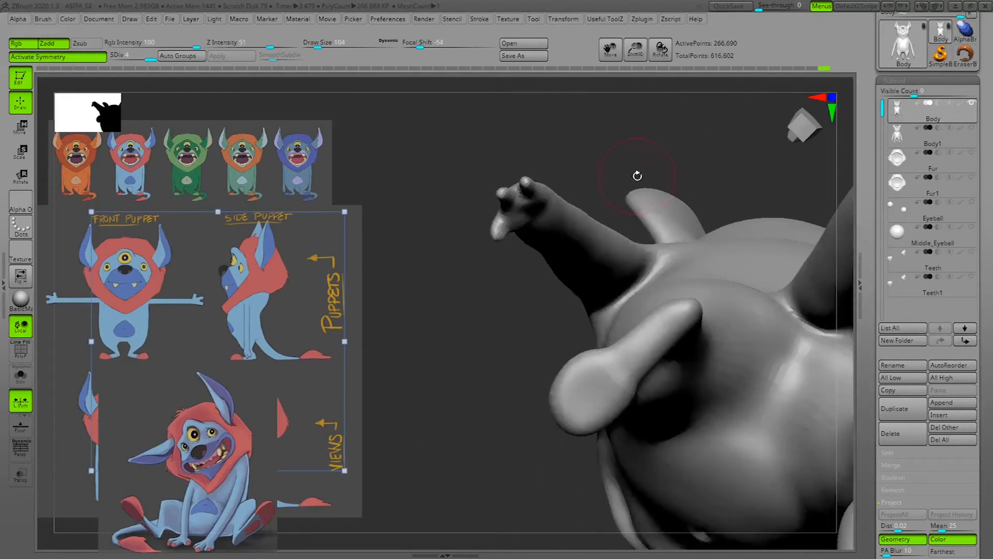
drag(657, 132, 754, 268)
Smooth the legs and feet from the front and from below, and reduce the brush to draw size 81.
drag(834, 305, 820, 248)
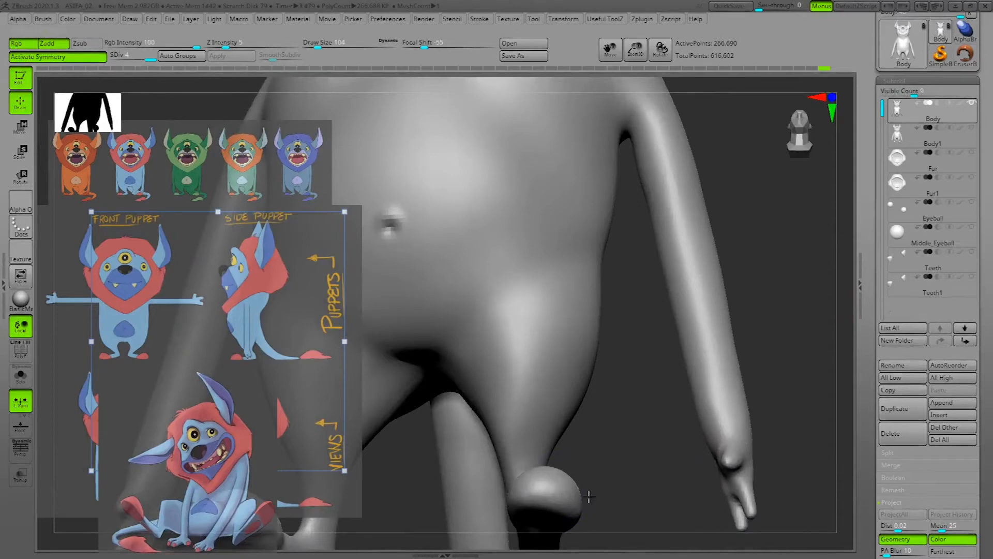
drag(787, 366, 754, 391)
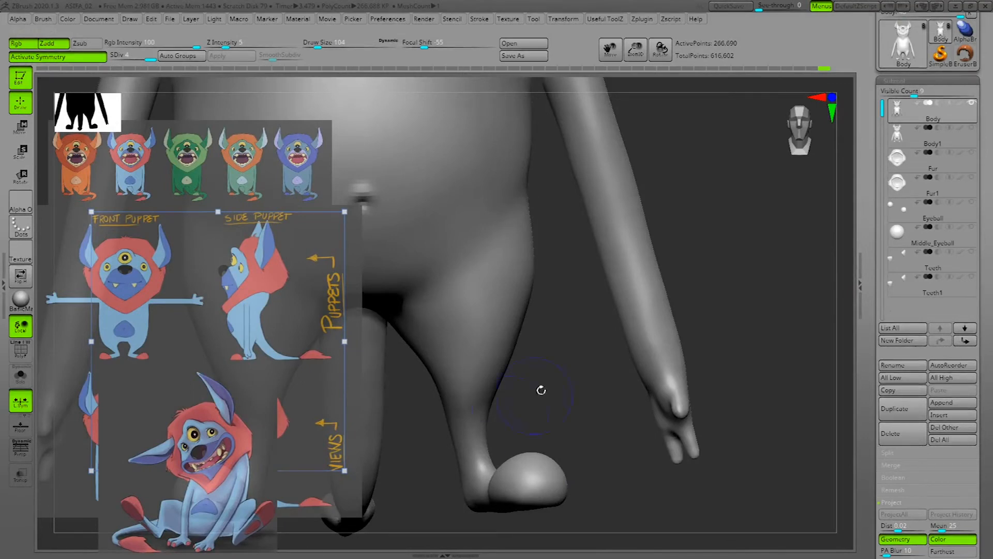
drag(809, 390, 421, 399)
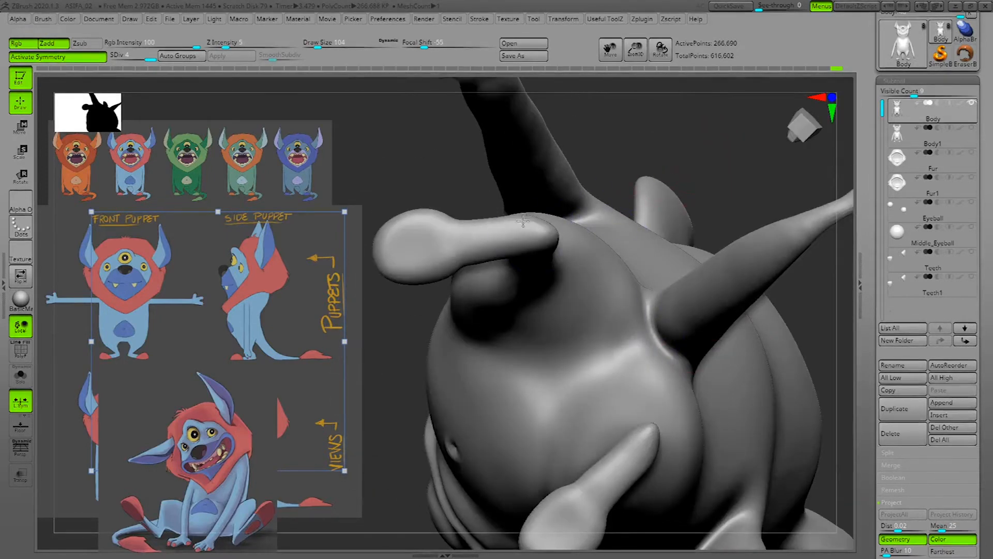
key(space)
click(673, 71)
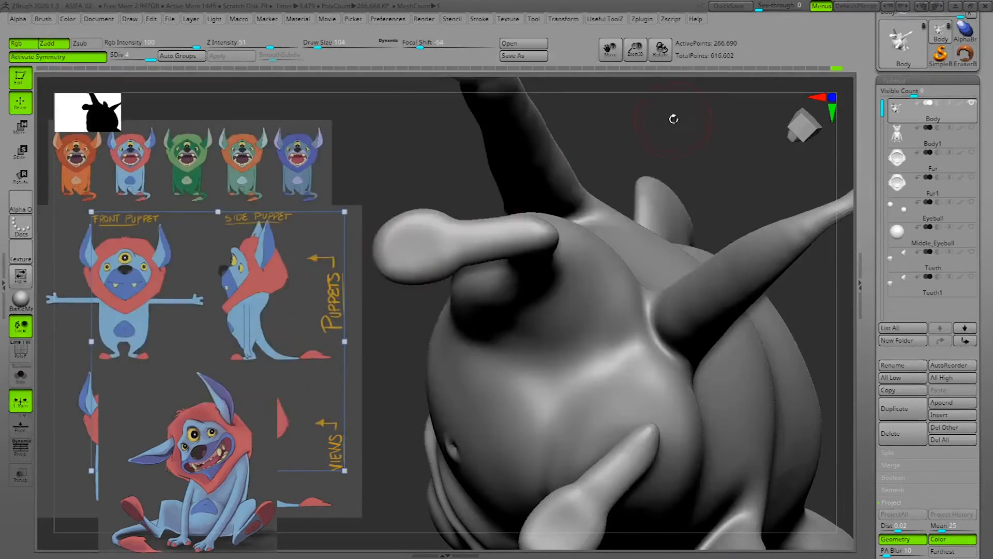
key(space)
drag(582, 222, 579, 221)
Step the Body down to subdivision level 1, examine its polyframe around the legs, return to level 4 and hide the polyframe.
key(shift+d)
key(shift+d)
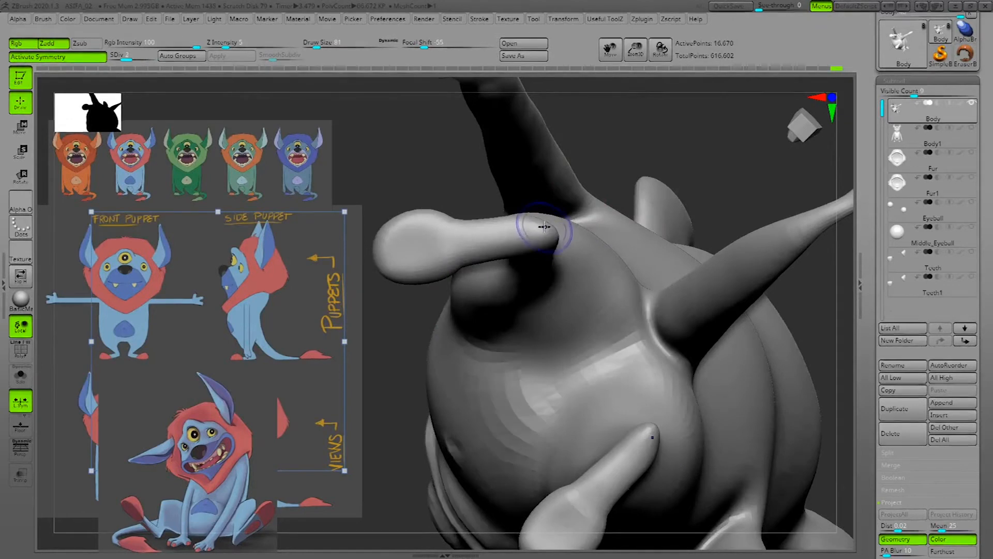
key(shift+d)
key(space)
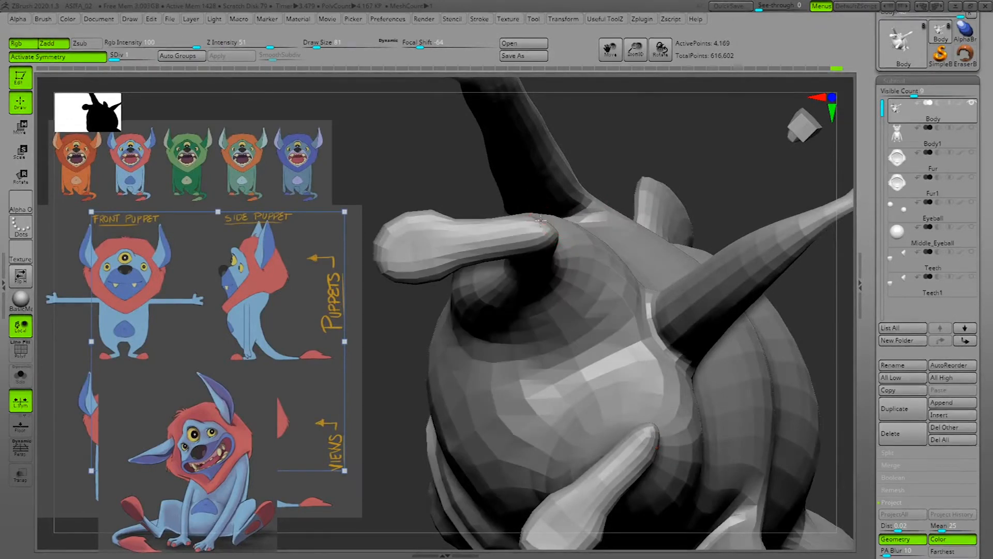
key(shift+f)
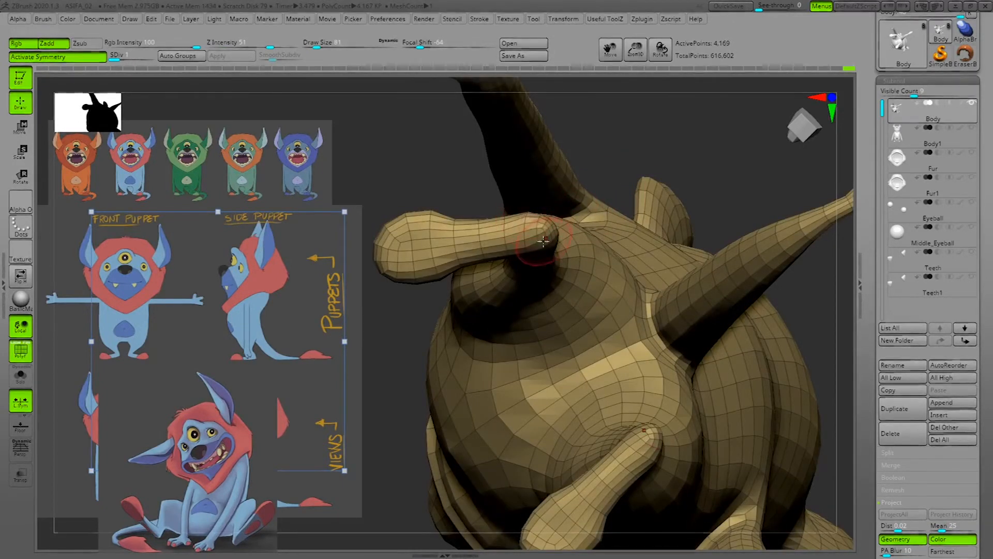
key(d)
key(d)
key(d)
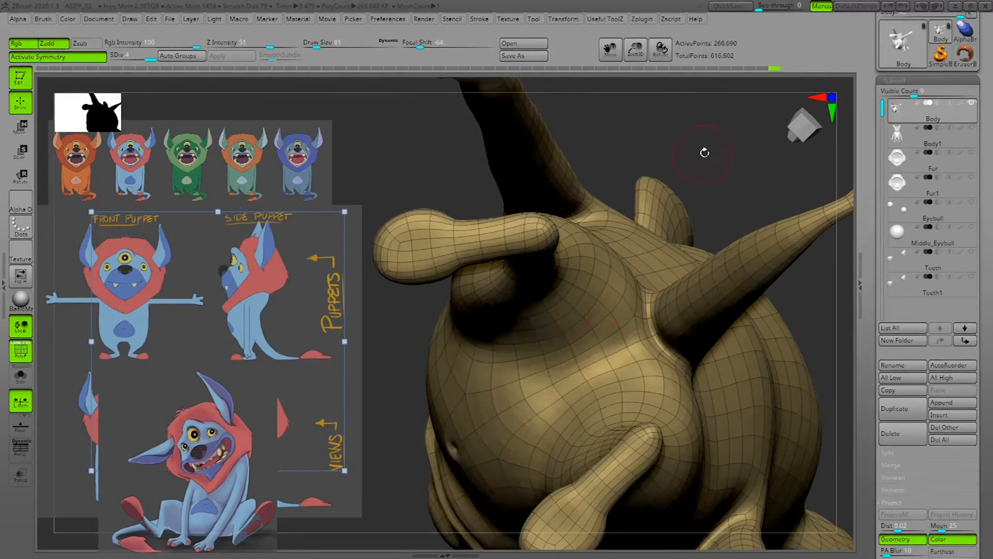
key(shift+f)
Smooth the soles, the legs and the neck area below the mouth.
alt+drag(725, 151, 718, 155)
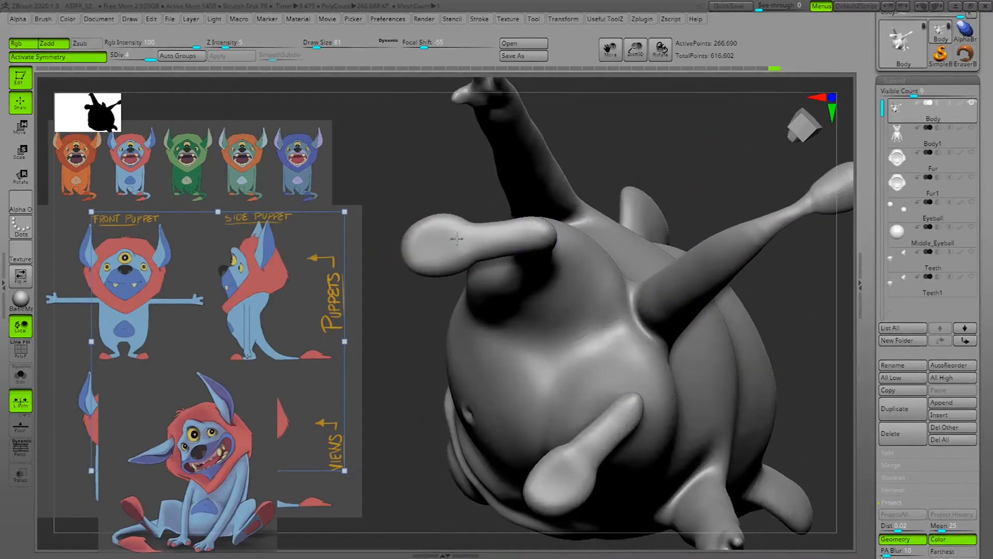
alt+drag(667, 174, 693, 141)
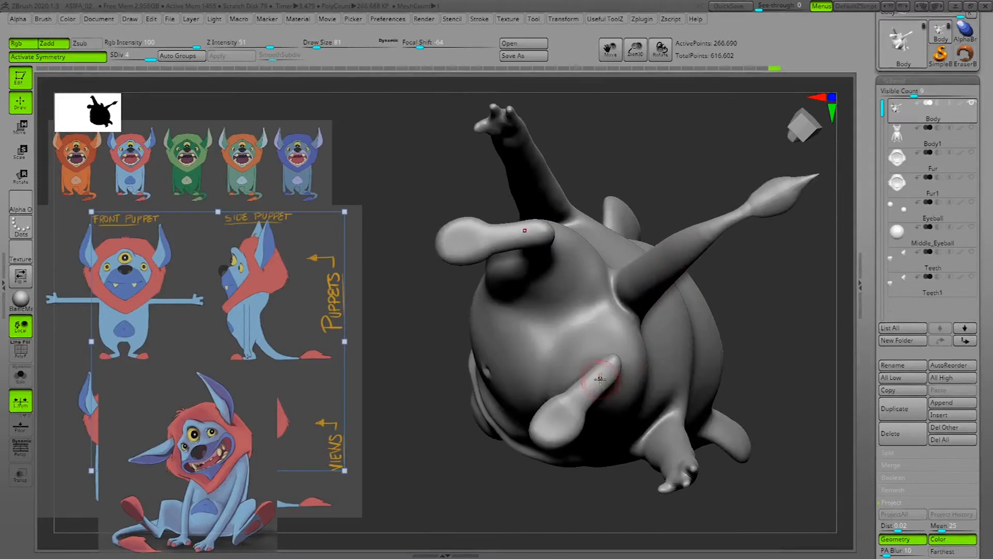
drag(807, 313, 624, 301)
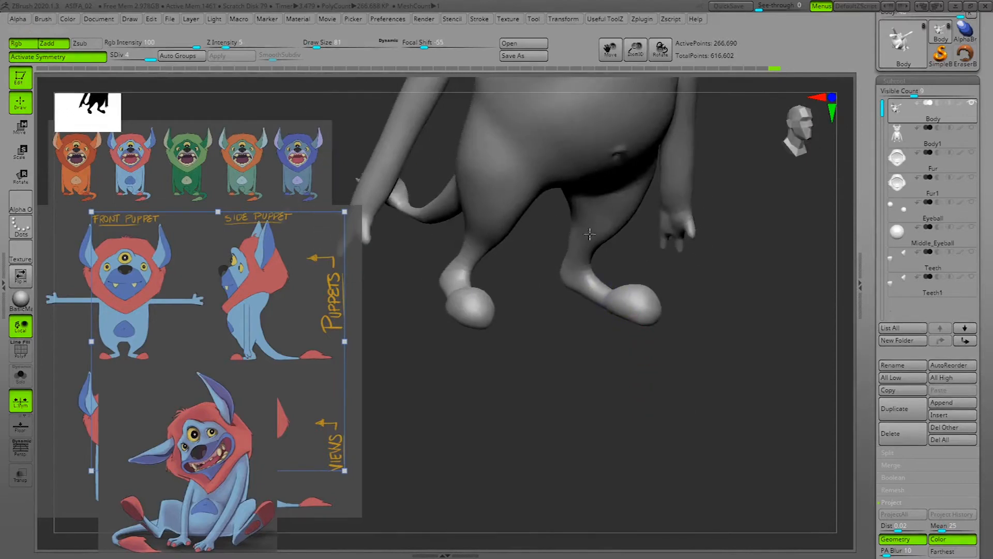
drag(728, 302, 673, 264)
alt+drag(773, 289, 628, 281)
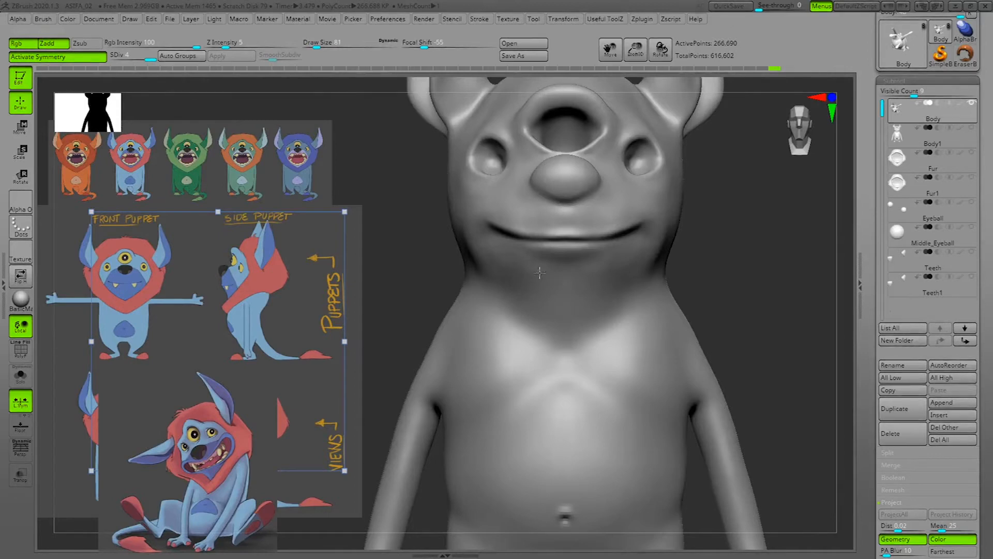
Carve the mouth line sharper from corner to corner with the Dam Standard brush at draw size 81.
drag(728, 268, 867, 262)
alt+drag(797, 262, 803, 324)
key(space)
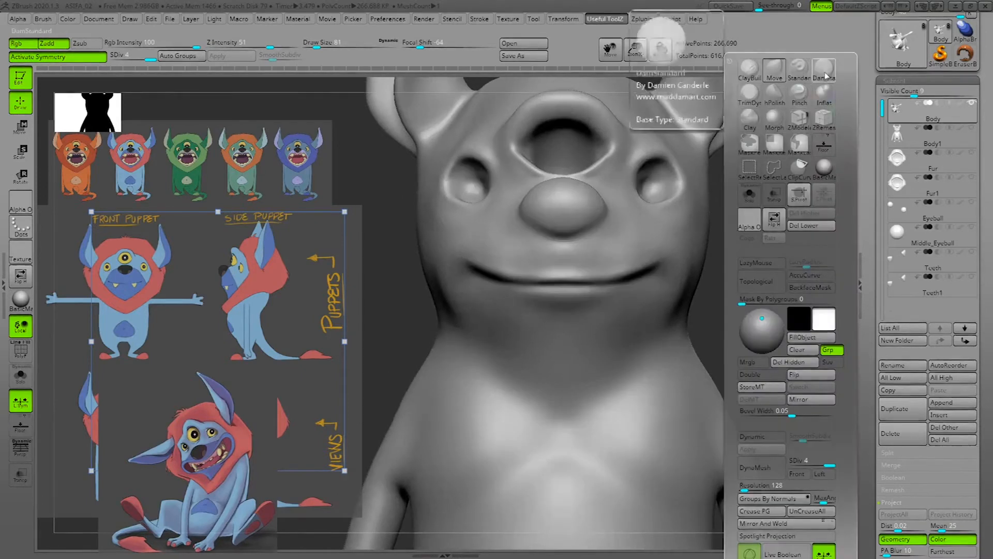
click(824, 69)
drag(764, 250, 794, 248)
mouse_move(469, 264)
mouse_down()
mouse_move(543, 277)
mouse_move(650, 269)
mouse_up()
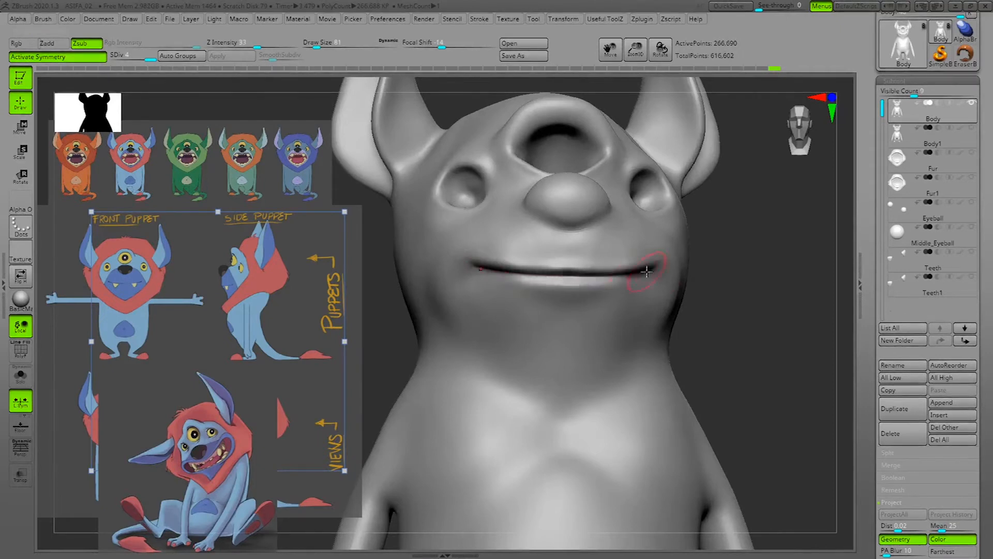
drag(476, 265, 593, 276)
Save the project with the refined Body.
drag(825, 273, 722, 210)
drag(807, 246, 773, 304)
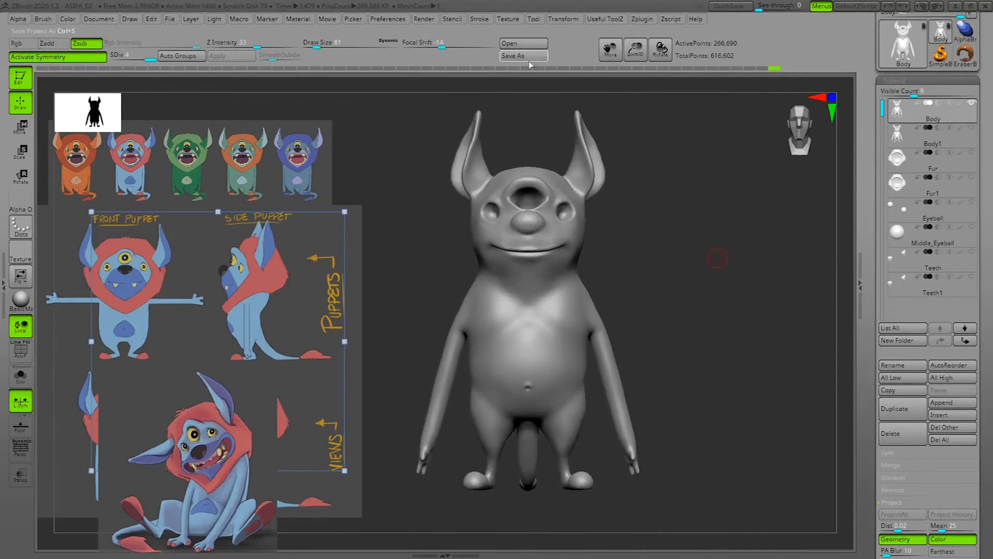
key(ctrl+s)
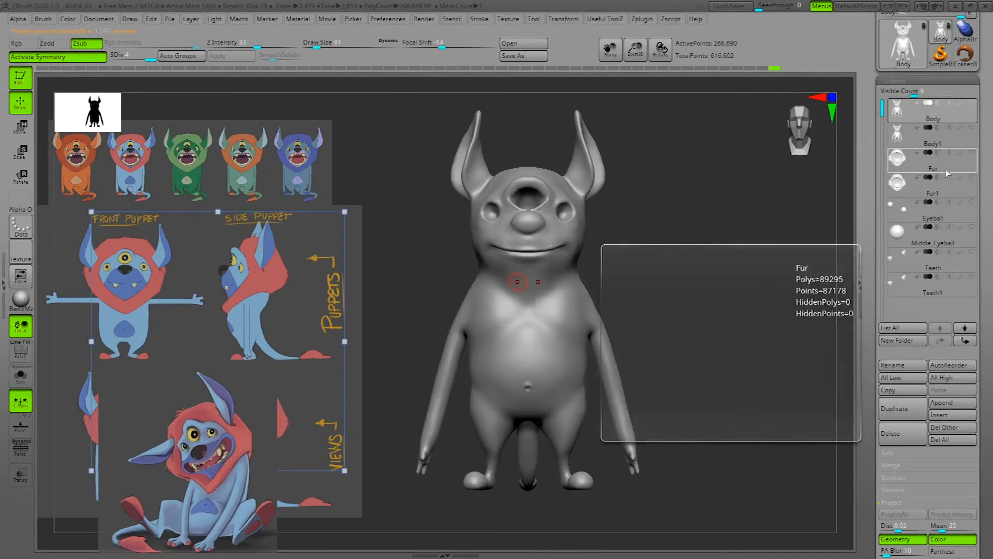
Make Fur the active subtool, examine its topology in polyframe, and hide the polyframe again.
click(959, 163)
drag(765, 300, 774, 359)
key(shift+f)
drag(769, 399, 761, 444)
key(shift+f)
Set the ZRemesher target polygon count to 1 and remesh the Fur.
scroll(902, 431, down, 5)
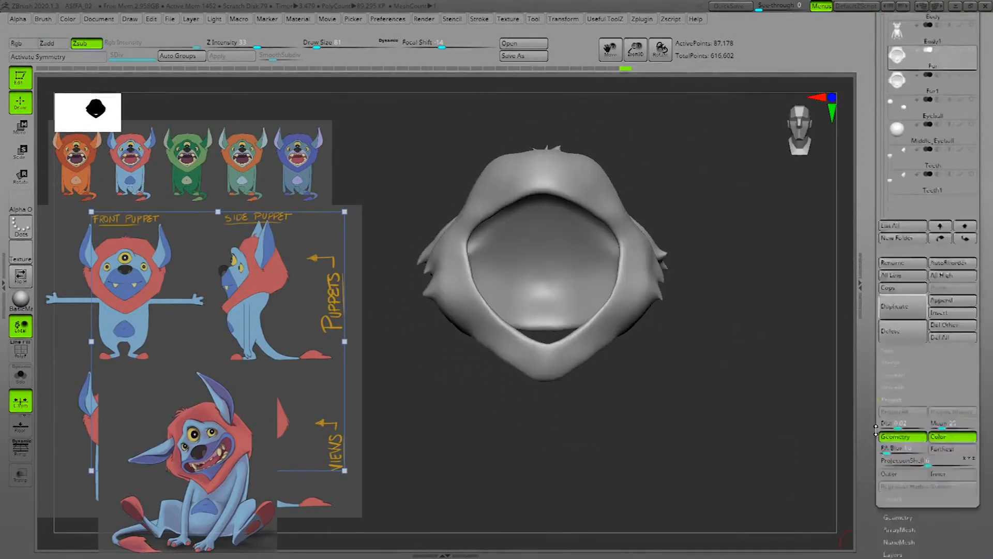
drag(874, 414, 877, 515)
click(919, 271)
text(1)
key(Return)
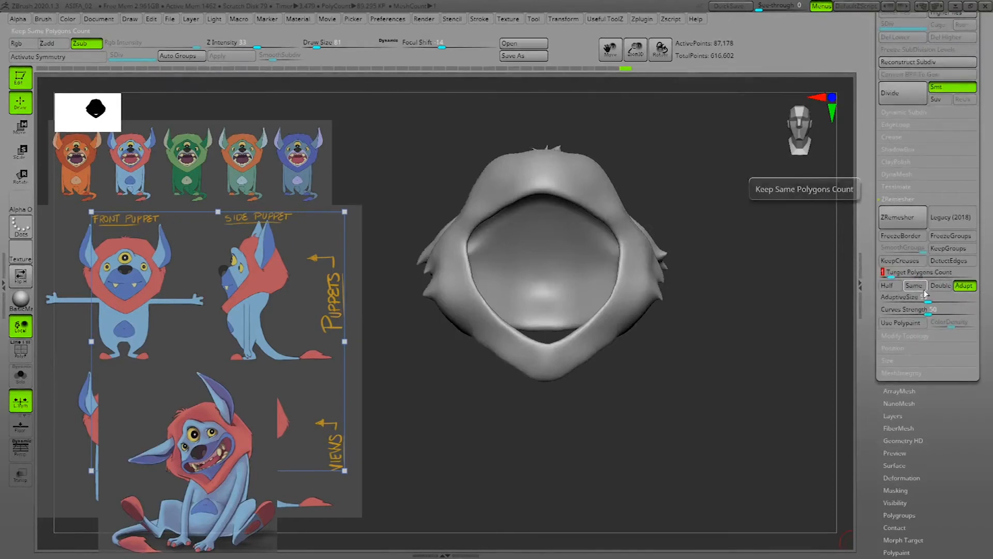
click(903, 223)
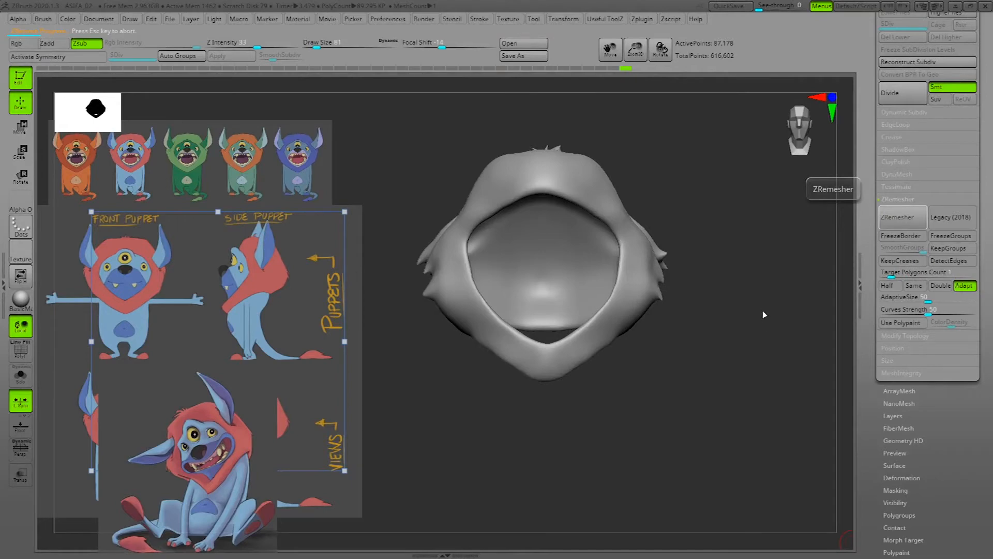
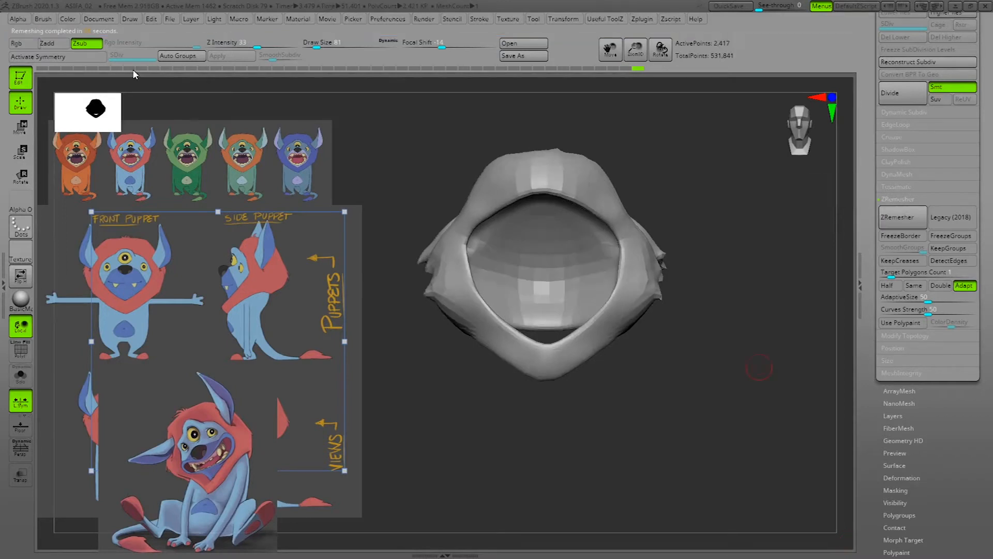
Examine the remeshed Fur's polyframe from the front, top and back, and undo the remesh.
drag(831, 346, 758, 429)
key(shift+f)
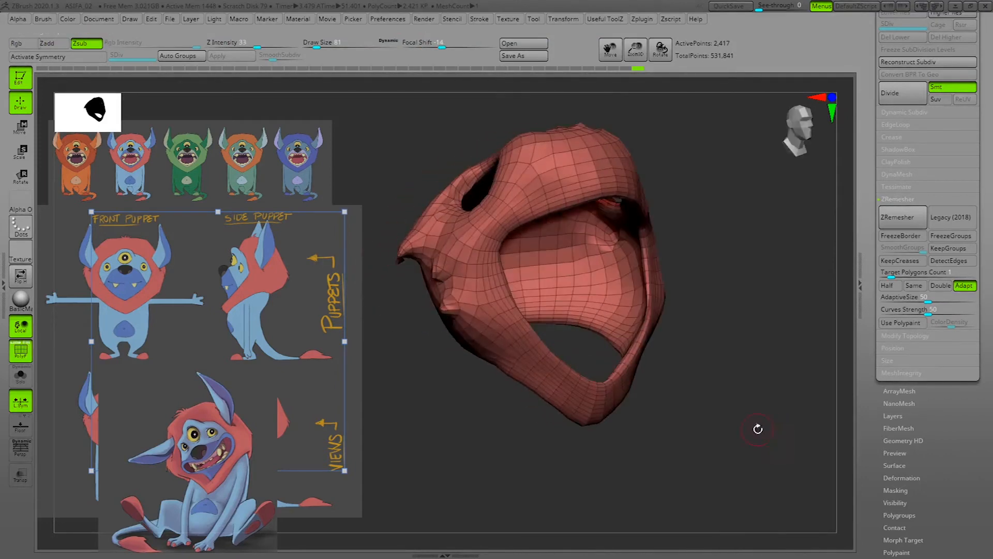
drag(757, 277, 731, 301)
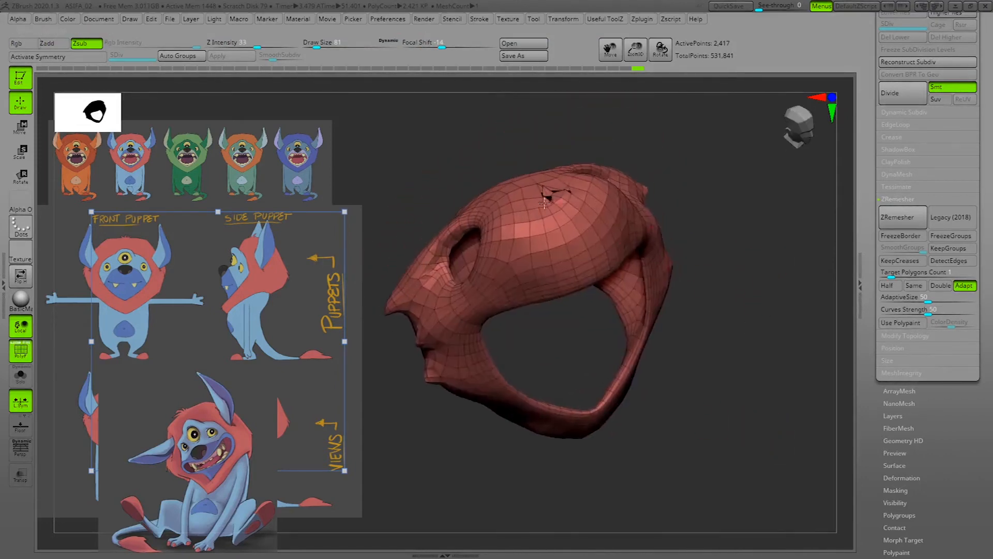
drag(761, 245, 796, 358)
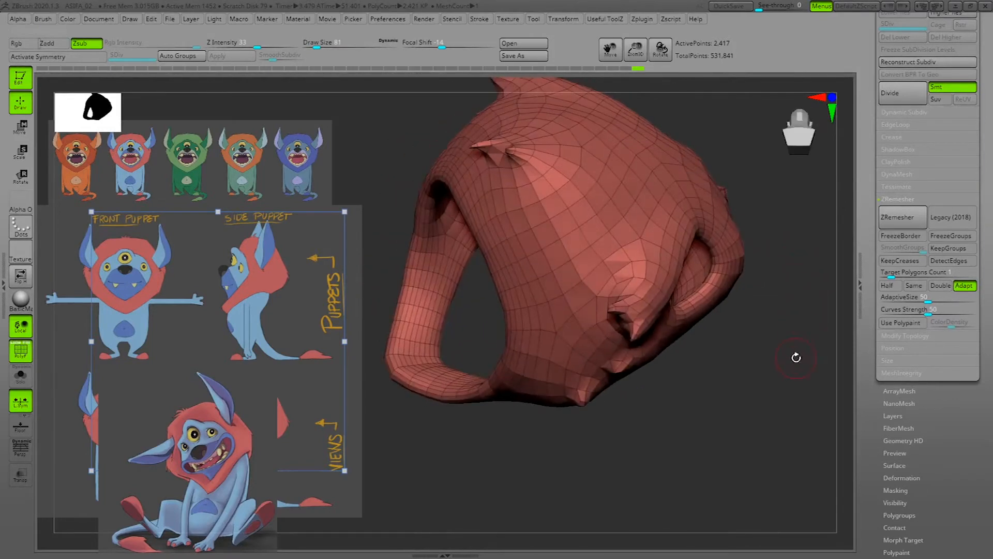
drag(755, 413, 800, 459)
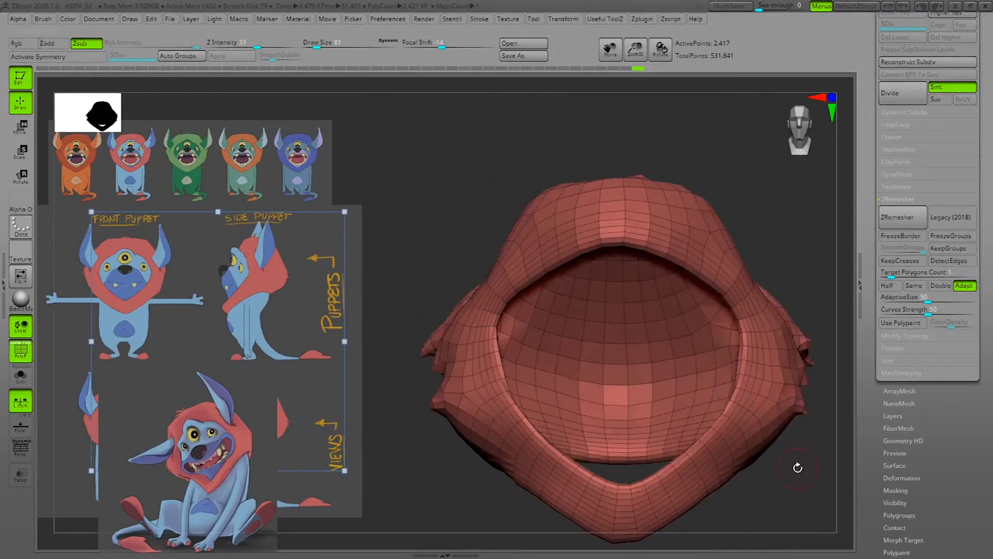
key(ctrl+z)
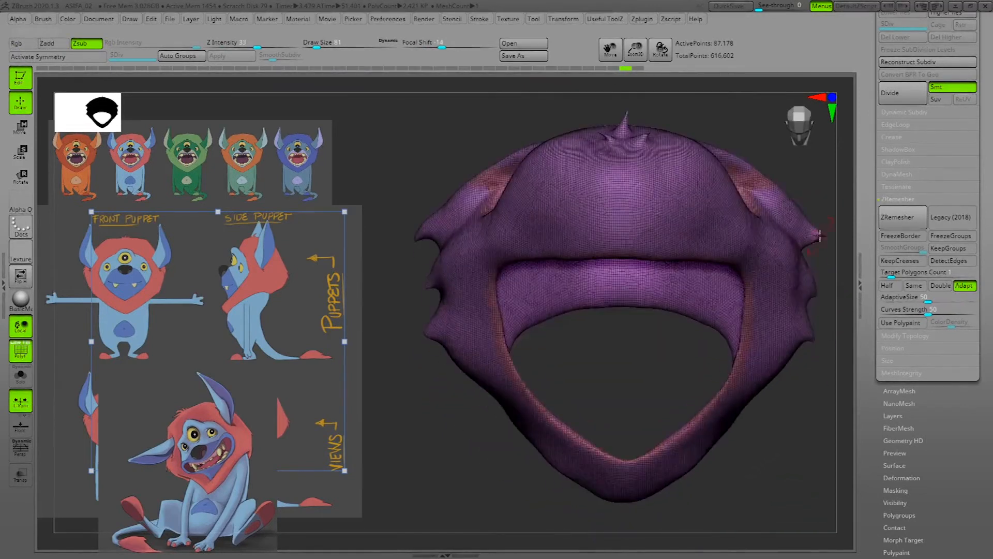
Hide the Fur's polyframe and turn on Use Polypaint for ZRemesher.
mouse_move(792, 462)
mouse_down()
mouse_move(799, 470)
mouse_move(784, 465)
mouse_up()
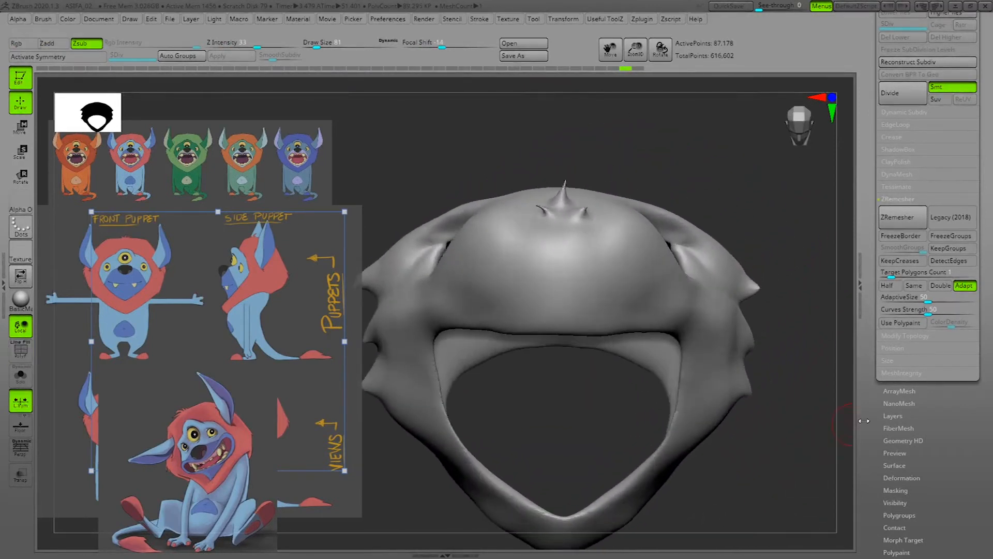
click(901, 323)
drag(769, 413, 696, 482)
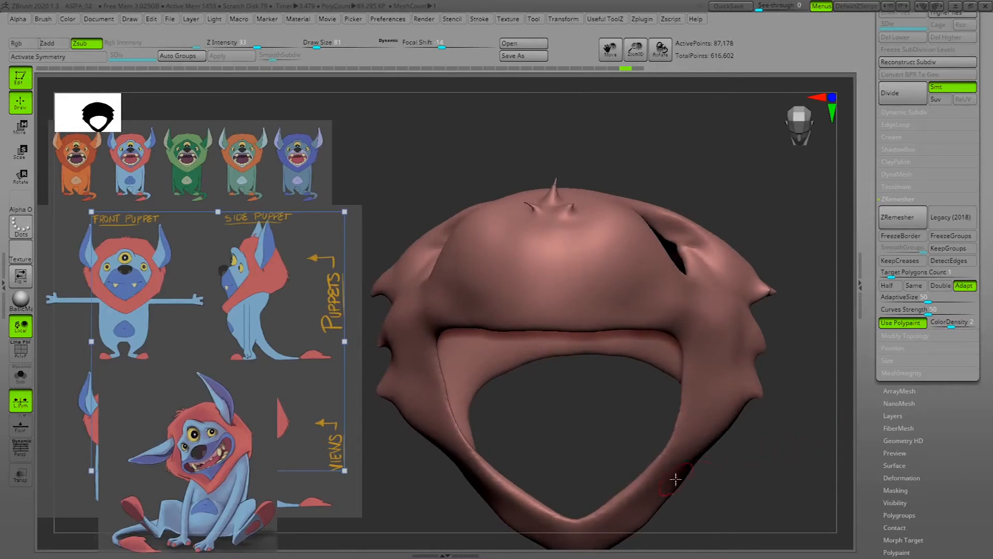
Increase the polypaint color density and set up the Standard brush to paint only RGB color without sculpting.
drag(663, 389, 776, 465)
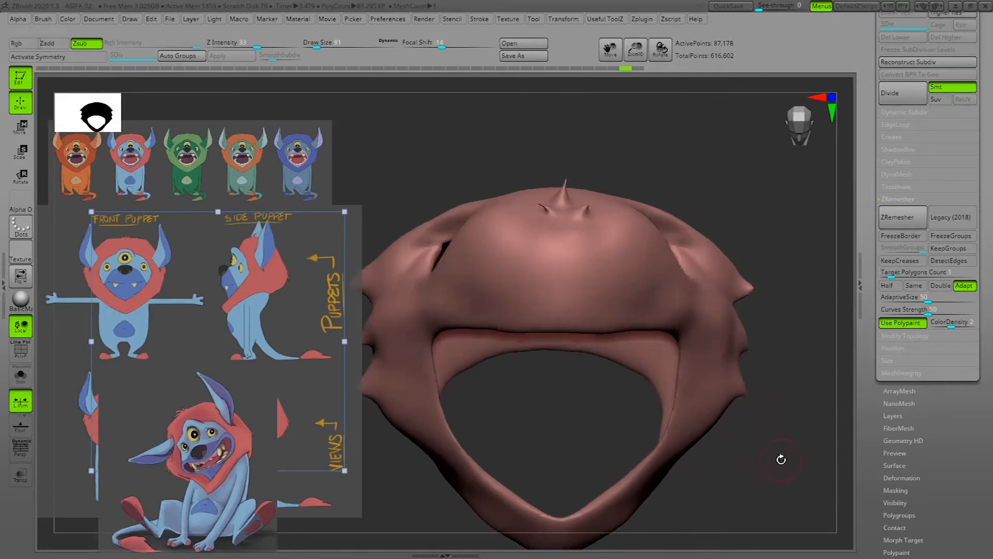
click(944, 323)
key(space)
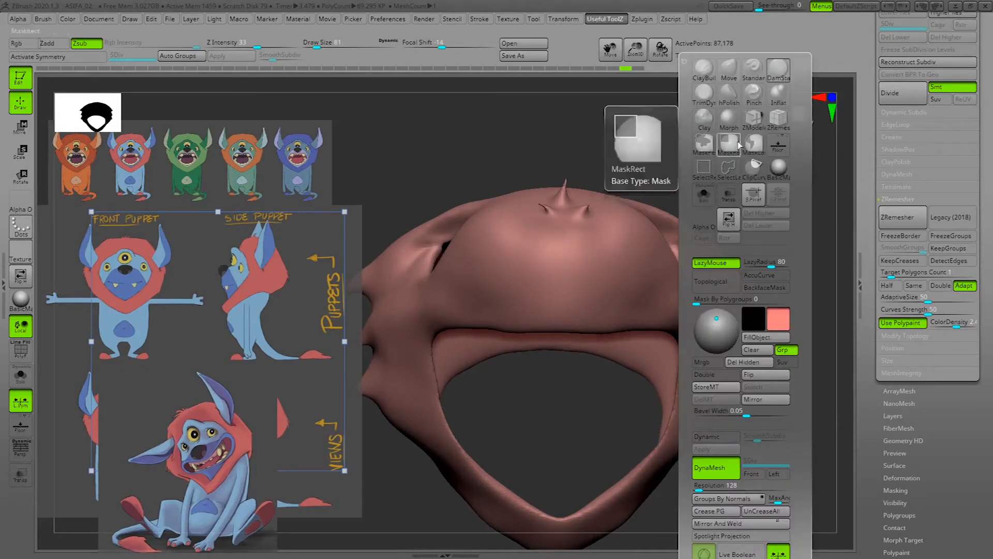
click(753, 68)
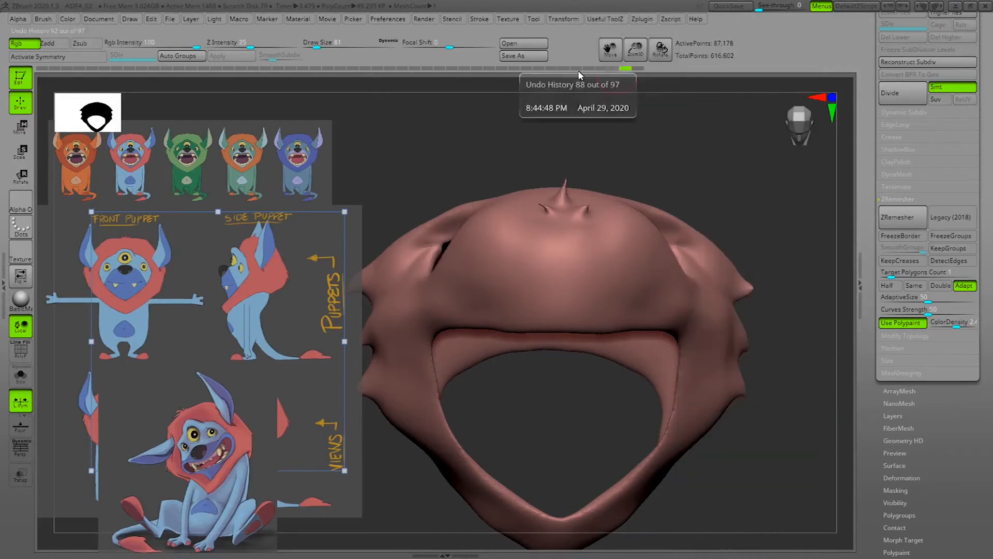
click(130, 18)
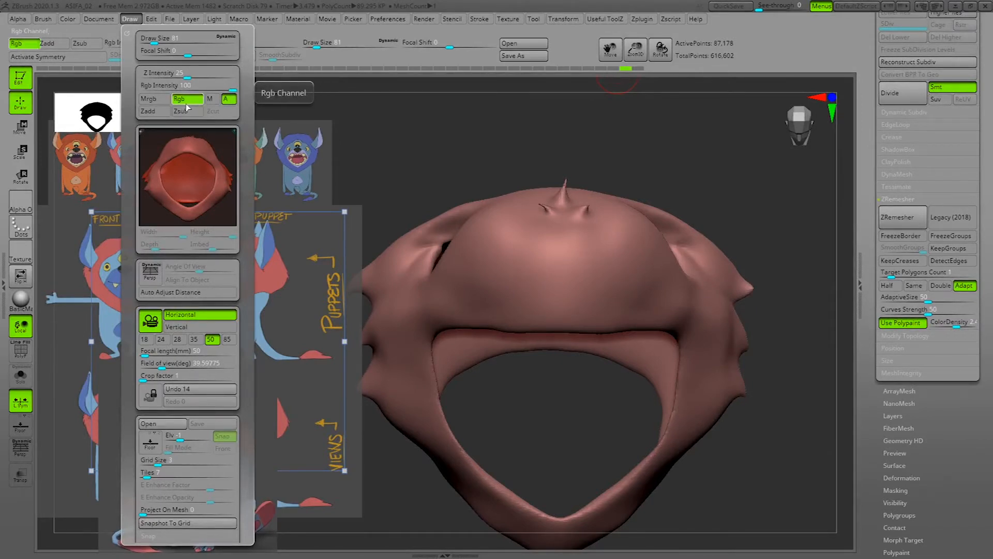
mouse_move(752, 166)
alt+mouse_down()
mouse_move(717, 173)
mouse_move(689, 150)
mouse_move(738, 135)
mouse_move(642, 150)
alt+mouse_up()
key(space)
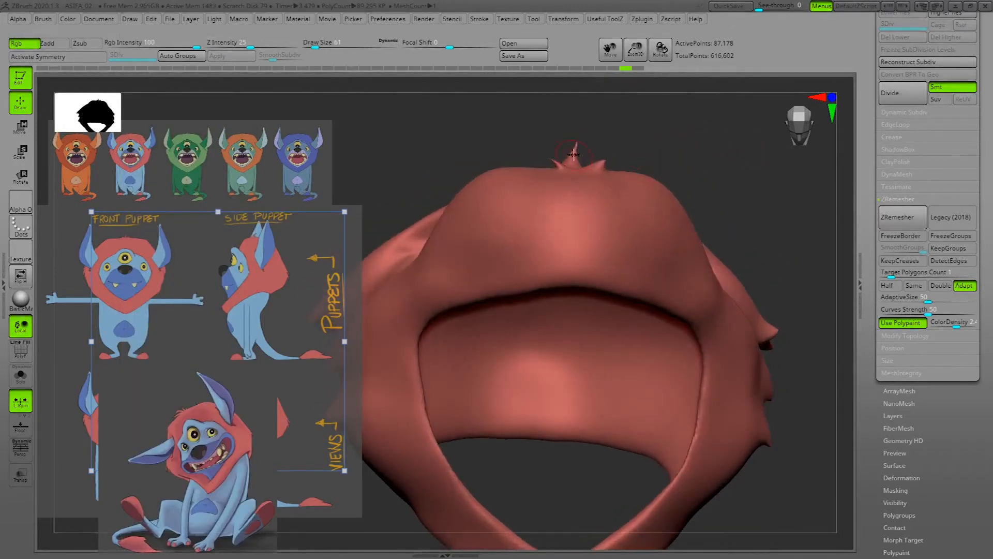
Paint each of the three spikes on top of the Fur with the density color.
mouse_move(701, 133)
mouse_down()
mouse_move(739, 141)
mouse_move(756, 168)
mouse_move(572, 160)
mouse_up()
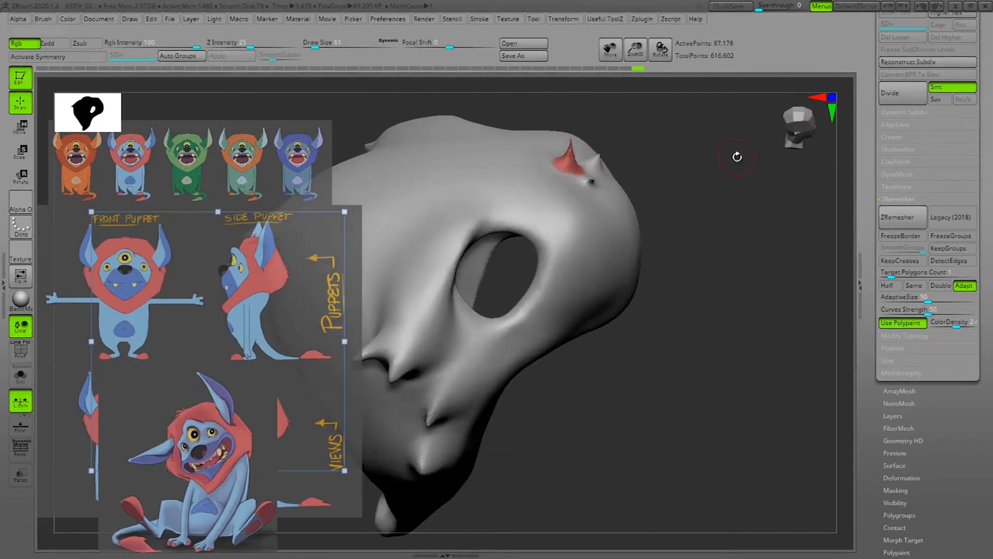
drag(703, 151, 692, 183)
drag(591, 180, 592, 183)
drag(770, 172, 748, 169)
drag(606, 151, 612, 153)
drag(761, 145, 678, 143)
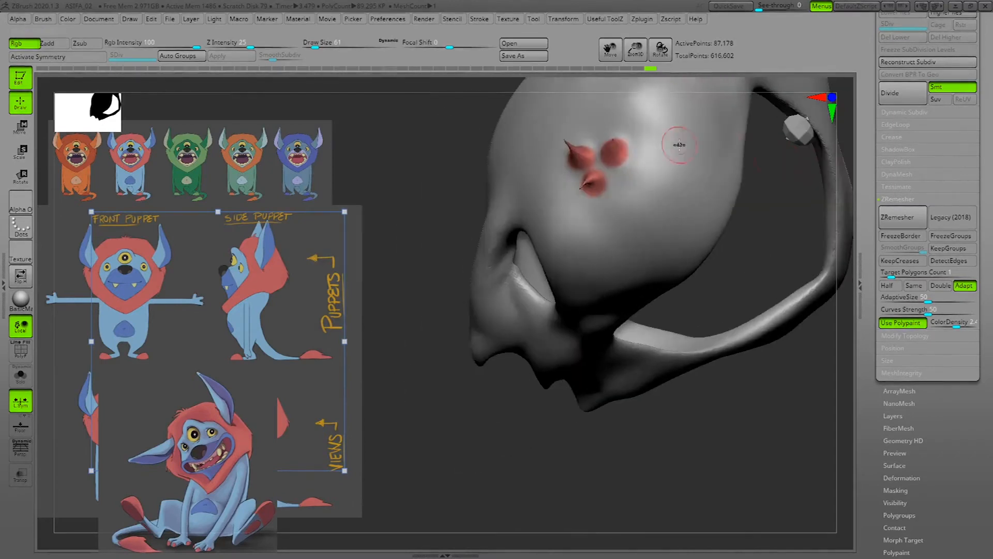
Fill the gaps between the three painted top spikes so they form one continuous patch.
mouse_move(621, 155)
mouse_down()
mouse_move(616, 144)
mouse_move(603, 154)
mouse_up()
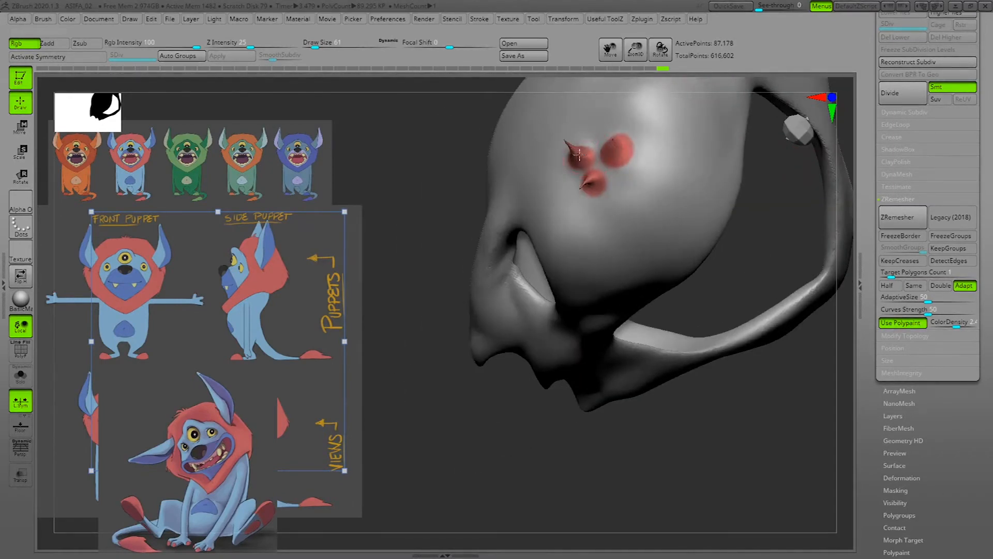
mouse_move(471, 218)
mouse_down()
mouse_move(574, 158)
mouse_move(595, 187)
mouse_up()
drag(821, 189, 767, 196)
mouse_move(599, 167)
mouse_down()
mouse_move(590, 137)
mouse_move(613, 132)
mouse_move(606, 187)
mouse_move(560, 167)
mouse_move(595, 138)
mouse_up()
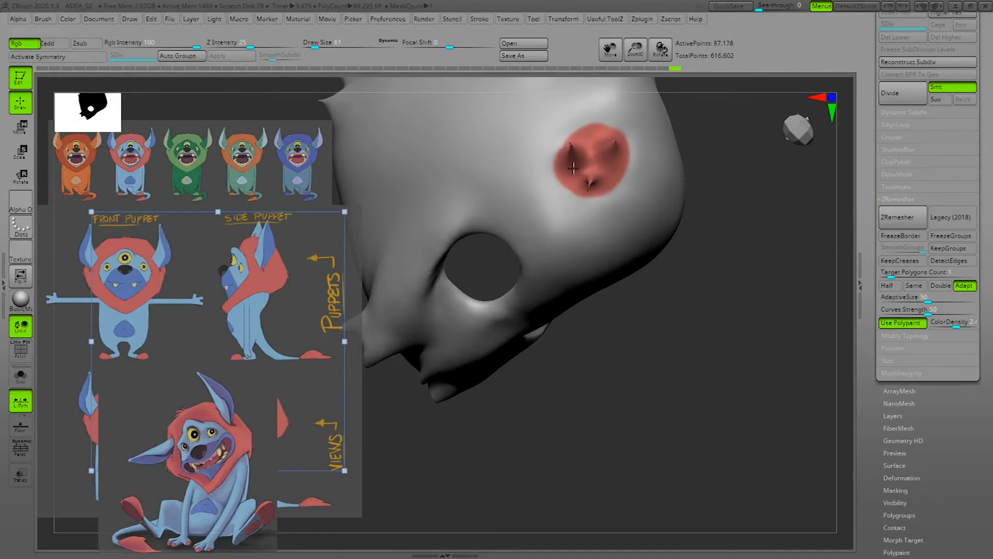
Paint density color over the middle and lower spikes on one side of the Fur.
mouse_move(749, 200)
mouse_down()
mouse_move(796, 219)
mouse_move(816, 288)
mouse_move(794, 308)
mouse_move(763, 309)
mouse_move(738, 293)
mouse_up()
drag(591, 304, 593, 319)
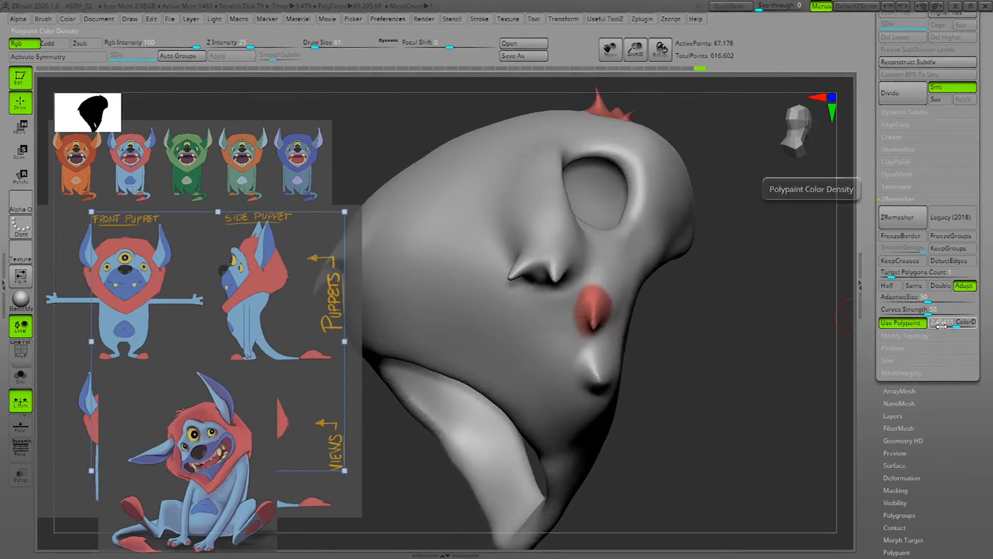
drag(743, 370, 743, 362)
drag(594, 369, 585, 363)
mouse_move(734, 383)
mouse_down()
mouse_move(809, 392)
mouse_move(828, 406)
mouse_up()
mouse_move(621, 362)
mouse_down()
mouse_move(610, 382)
mouse_move(616, 376)
mouse_up()
Paint density color all around the upper pair of spikes on the same side of the Fur.
mouse_move(696, 192)
mouse_down()
mouse_move(663, 255)
mouse_move(756, 270)
mouse_up()
drag(564, 283, 561, 278)
drag(743, 257, 691, 233)
drag(580, 291, 581, 295)
drag(747, 227, 677, 230)
drag(600, 289, 612, 288)
mouse_move(665, 207)
mouse_down()
mouse_move(702, 189)
mouse_move(747, 199)
mouse_up()
drag(586, 290, 581, 294)
mouse_move(739, 244)
mouse_down()
mouse_move(728, 230)
mouse_move(716, 238)
mouse_up()
drag(622, 252, 610, 267)
mouse_move(708, 243)
mouse_down()
mouse_move(766, 235)
mouse_move(659, 277)
mouse_move(612, 277)
mouse_move(642, 275)
mouse_up()
drag(775, 247, 680, 257)
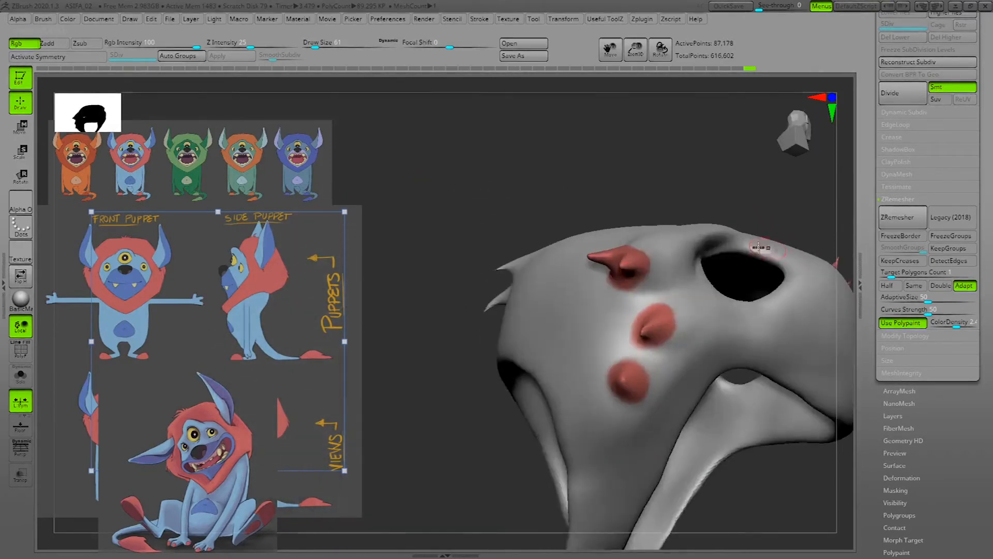
drag(763, 178, 627, 248)
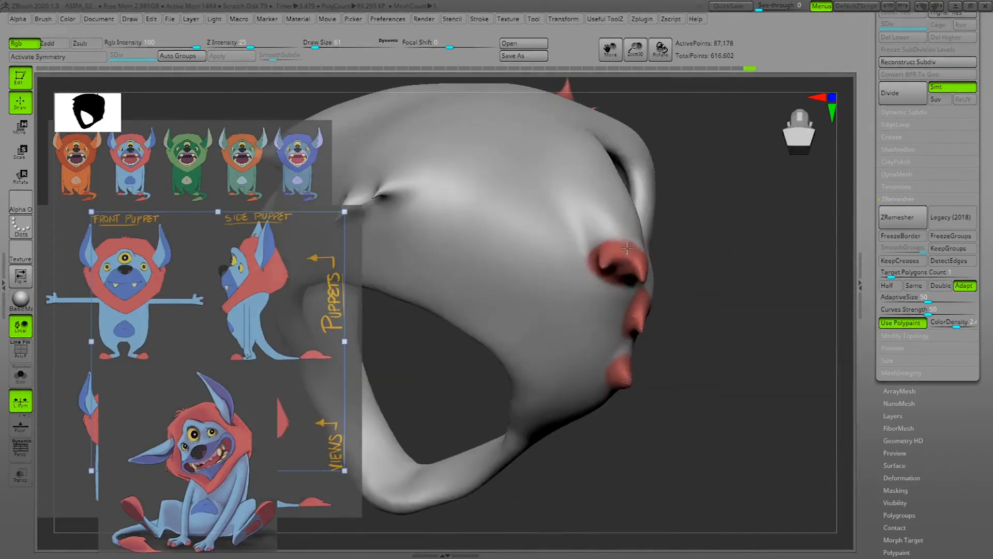
Paint density color over the pair of spikes at the back of the Fur.
mouse_move(756, 264)
mouse_down()
mouse_move(805, 264)
mouse_move(736, 242)
mouse_up()
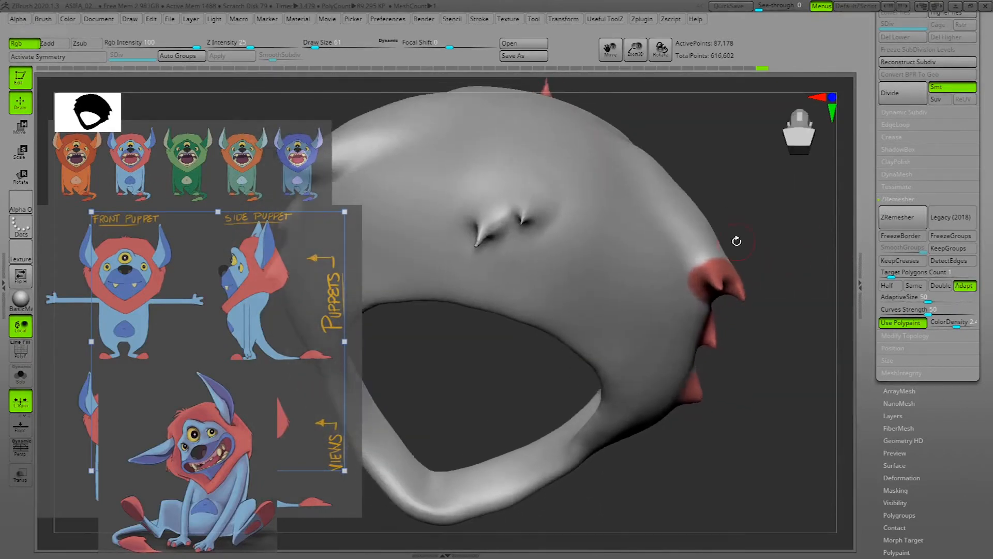
drag(521, 221, 525, 212)
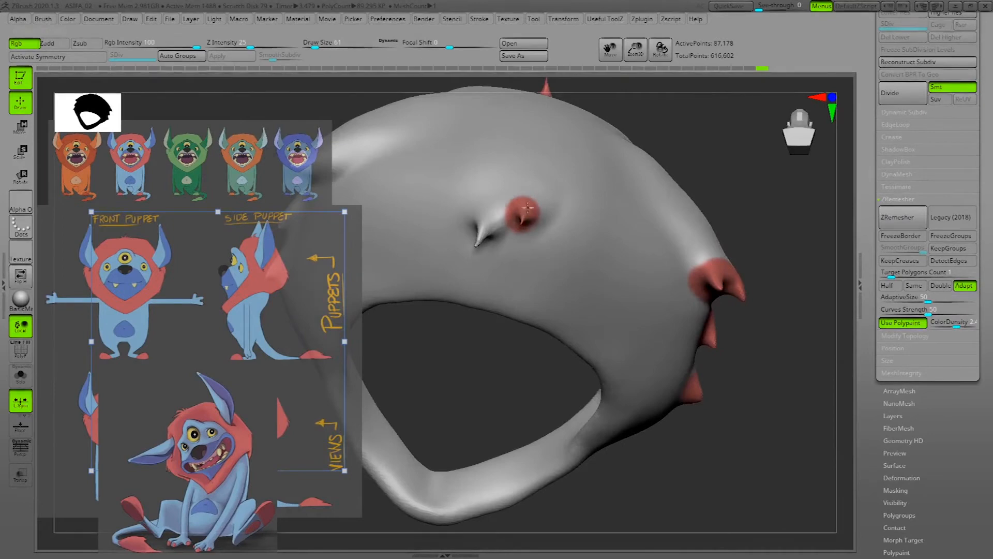
drag(728, 176, 707, 186)
mouse_move(489, 240)
mouse_down()
mouse_move(478, 221)
mouse_move(495, 221)
mouse_move(490, 228)
mouse_up()
mouse_move(700, 204)
mouse_down()
mouse_move(696, 191)
mouse_move(603, 245)
mouse_move(753, 233)
mouse_move(673, 238)
mouse_up()
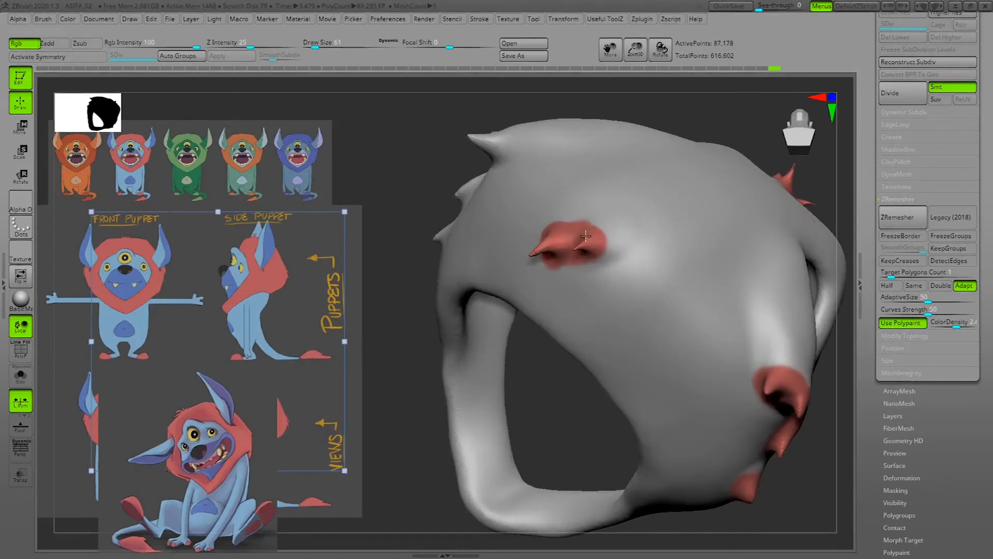
Paint density color over the lower, middle and upper spikes on the Fur's other side.
mouse_move(735, 129)
mouse_down()
mouse_move(725, 122)
mouse_move(700, 250)
mouse_move(754, 202)
mouse_move(742, 162)
mouse_move(724, 199)
mouse_up()
mouse_move(539, 224)
mouse_down()
mouse_move(541, 207)
mouse_move(527, 222)
mouse_move(542, 201)
mouse_move(523, 271)
mouse_move(508, 255)
mouse_move(519, 255)
mouse_up()
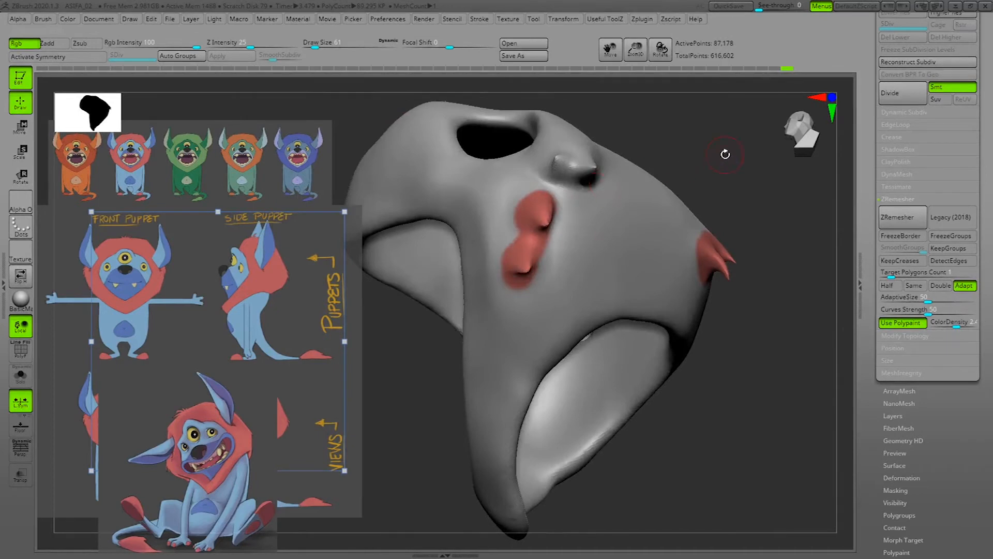
drag(709, 156, 719, 155)
mouse_move(595, 166)
mouse_down()
mouse_move(567, 166)
mouse_move(591, 156)
mouse_move(596, 170)
mouse_up()
drag(742, 106, 738, 106)
drag(616, 167, 616, 181)
drag(582, 106, 750, 111)
mouse_move(596, 171)
mouse_down()
mouse_move(602, 156)
mouse_move(696, 156)
mouse_up()
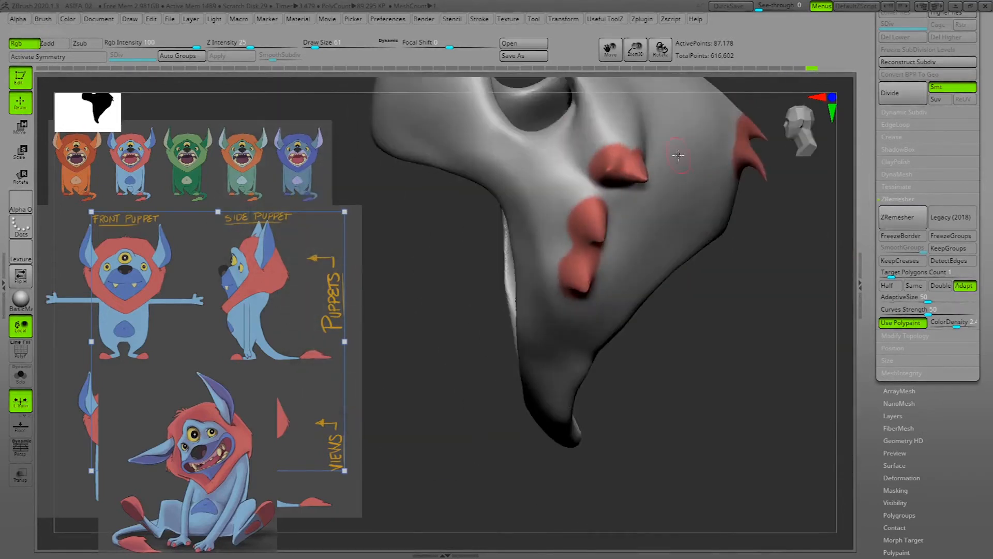
mouse_move(828, 279)
mouse_down()
mouse_move(822, 293)
mouse_move(774, 285)
mouse_up()
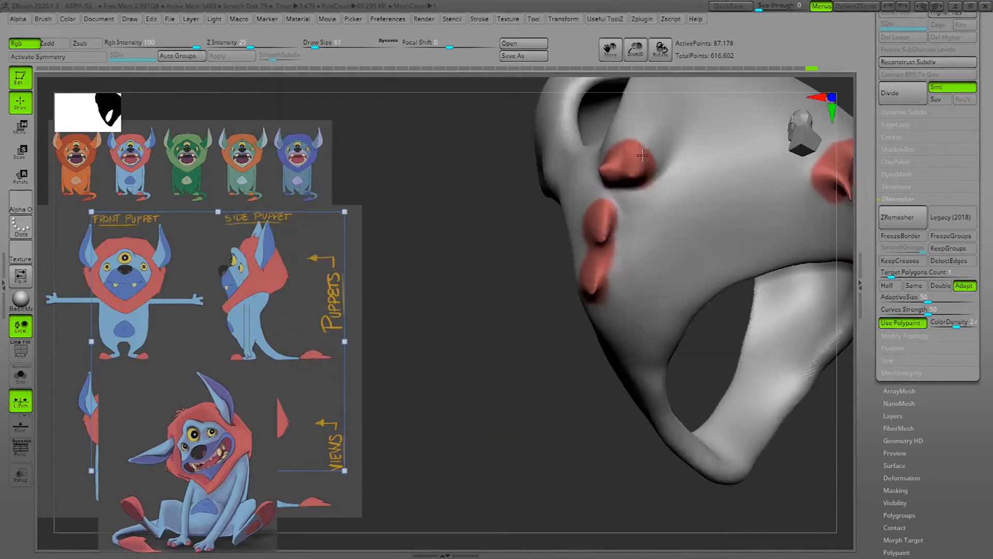
mouse_move(533, 233)
mouse_down()
mouse_move(750, 181)
mouse_move(719, 183)
mouse_up()
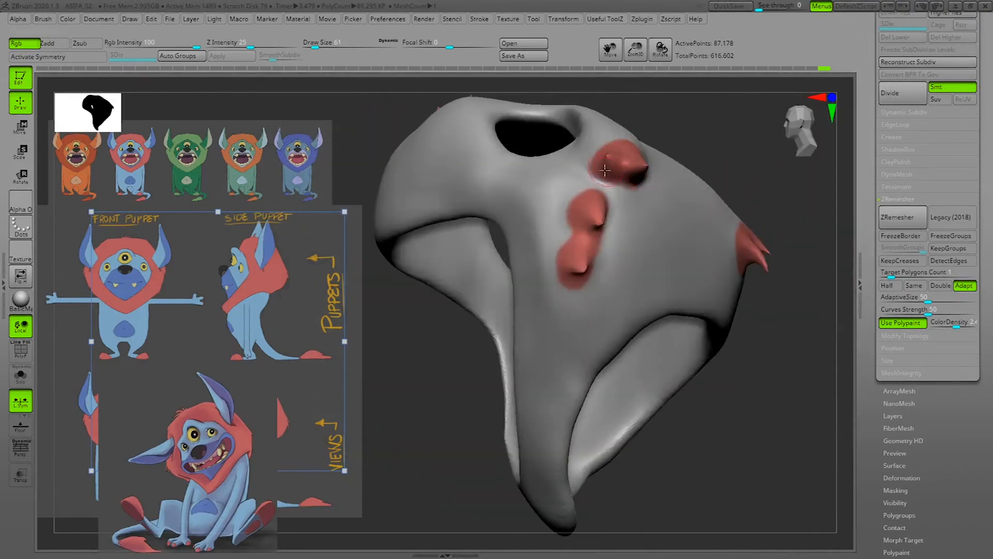
Remesh the Fur using the painted density and examine the spikes' topology from the top and front.
mouse_move(796, 211)
mouse_down()
mouse_move(792, 270)
mouse_move(807, 271)
mouse_move(785, 373)
mouse_move(750, 357)
mouse_move(784, 419)
mouse_up()
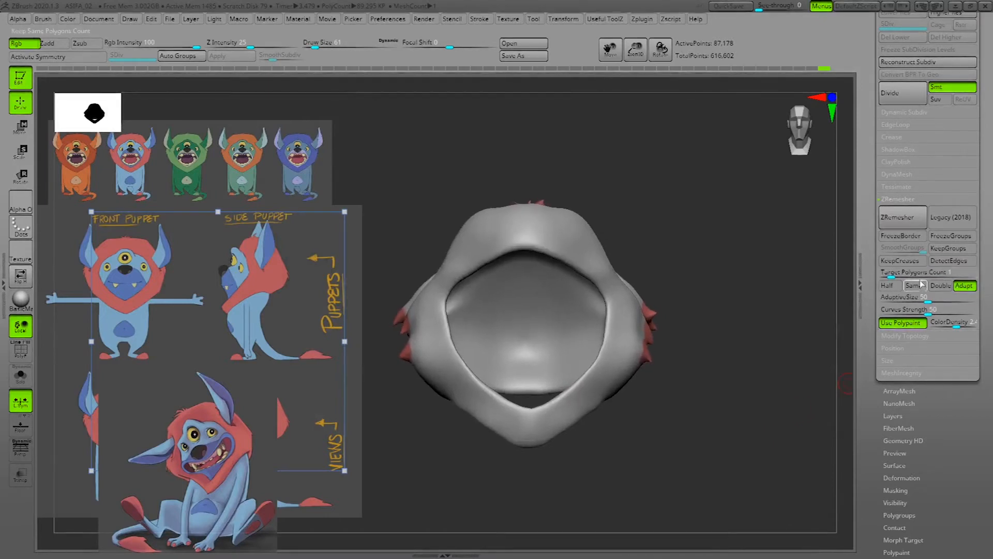
click(895, 218)
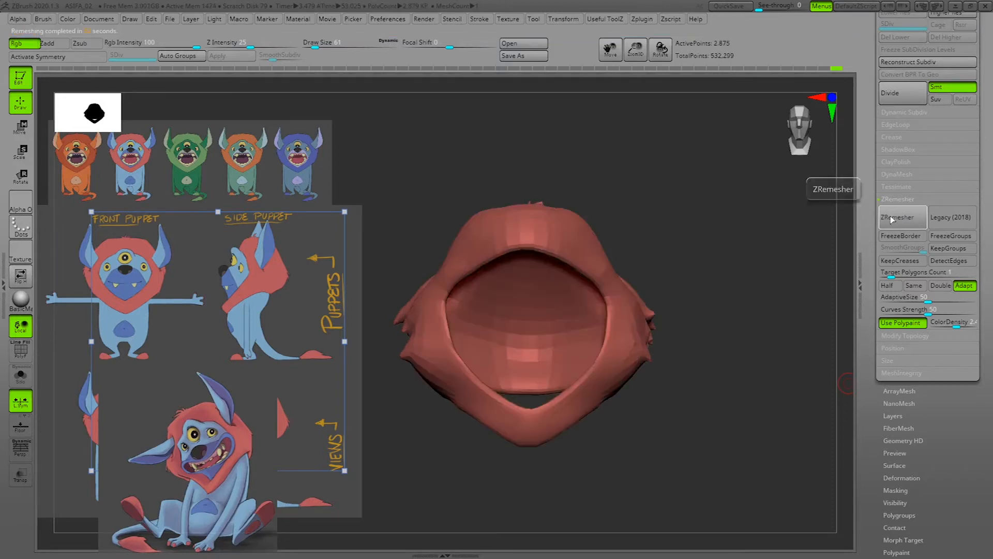
drag(767, 304, 780, 328)
drag(846, 229, 606, 251)
alt+drag(532, 205, 574, 242)
drag(804, 274, 645, 341)
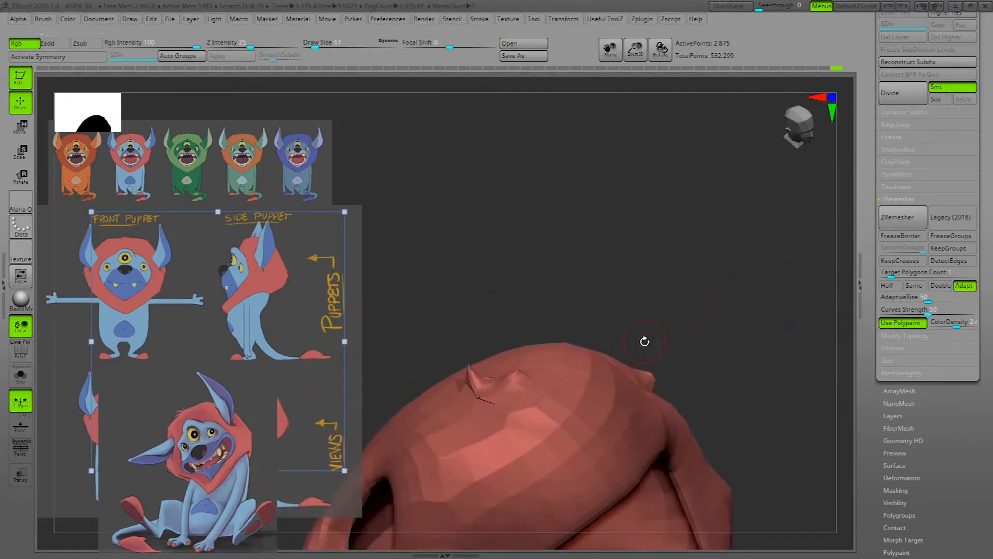
key(shift+f)
key(shift+f)
drag(741, 324, 618, 296)
drag(700, 250, 810, 291)
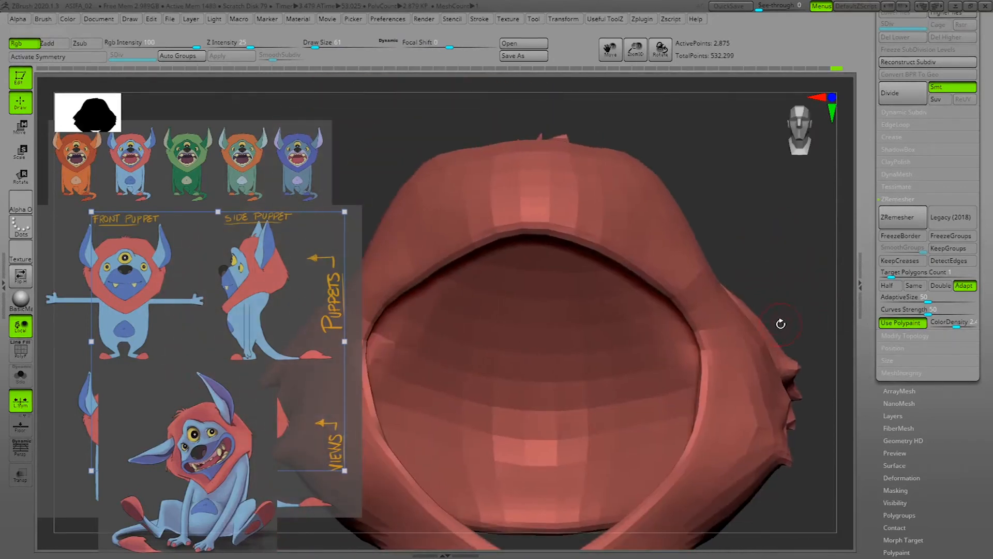
Undo the Fur remesh and set the polypaint color density to 4.
key(ctrl+z)
key(ctrl+z)
key(ctrl+z)
click(943, 322)
text(4)
key(Return)
click(939, 324)
Repaint the patch around the three top spikes with the stronger red density color.
drag(748, 206, 776, 191)
mouse_move(672, 358)
mouse_down()
mouse_move(662, 342)
mouse_move(673, 331)
mouse_up()
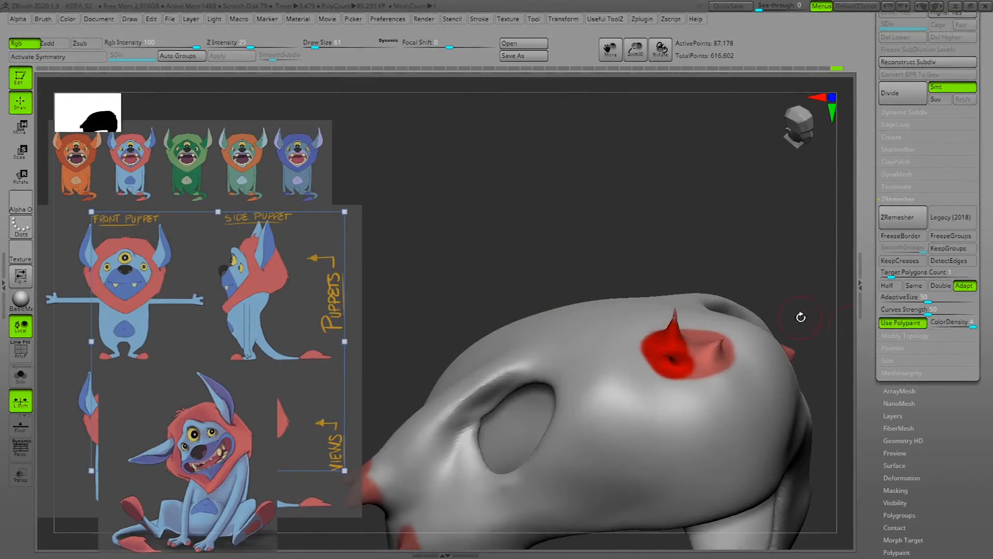
drag(835, 323, 778, 239)
mouse_move(745, 202)
mouse_down()
mouse_move(714, 162)
mouse_move(581, 292)
mouse_move(567, 287)
mouse_move(569, 272)
mouse_move(600, 292)
mouse_move(596, 309)
mouse_move(613, 285)
mouse_move(600, 322)
mouse_move(546, 337)
mouse_up()
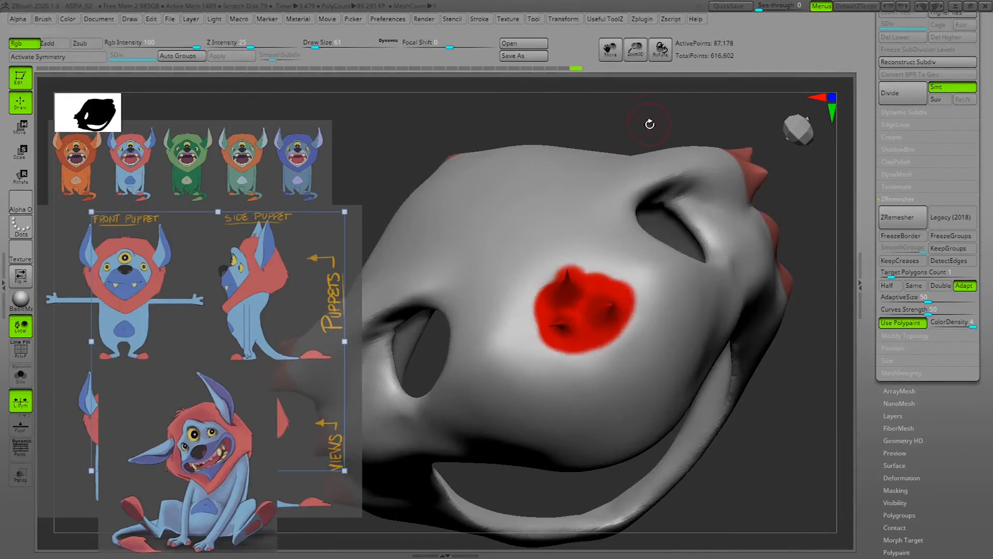
drag(650, 121, 588, 280)
Remesh the Fur with the stronger polypaint density and show its polyframe.
drag(748, 252, 812, 271)
click(897, 218)
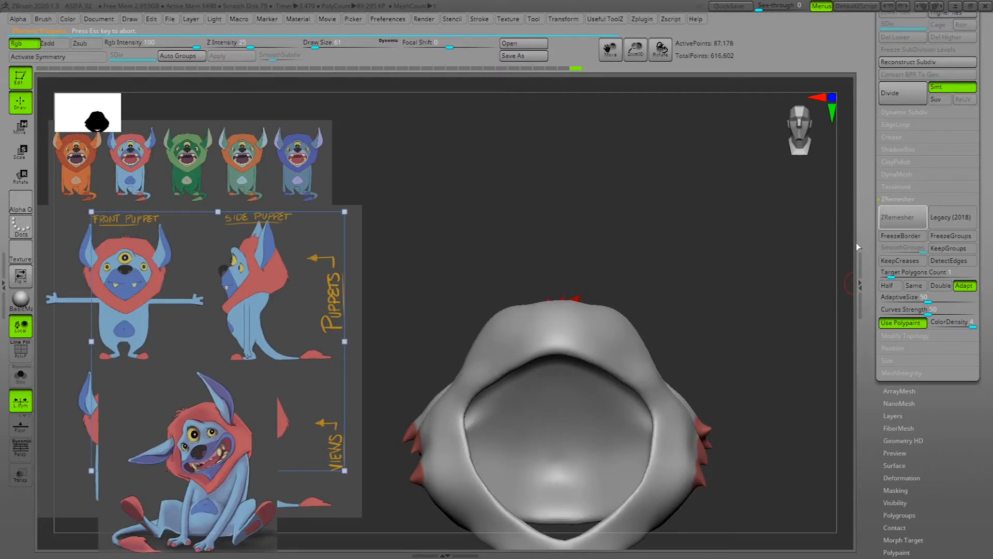
drag(750, 294, 772, 309)
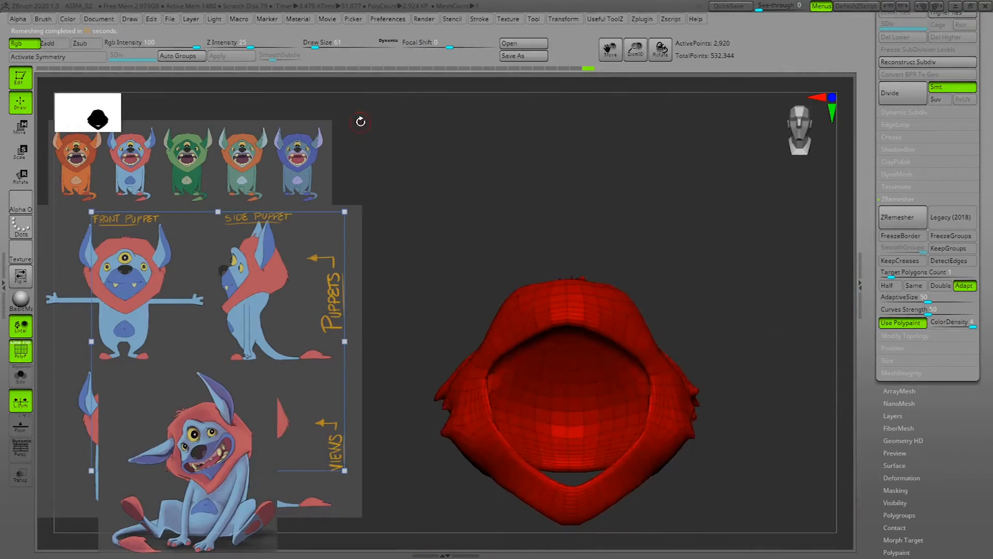
Set the current paint color to white.
click(67, 18)
click(93, 100)
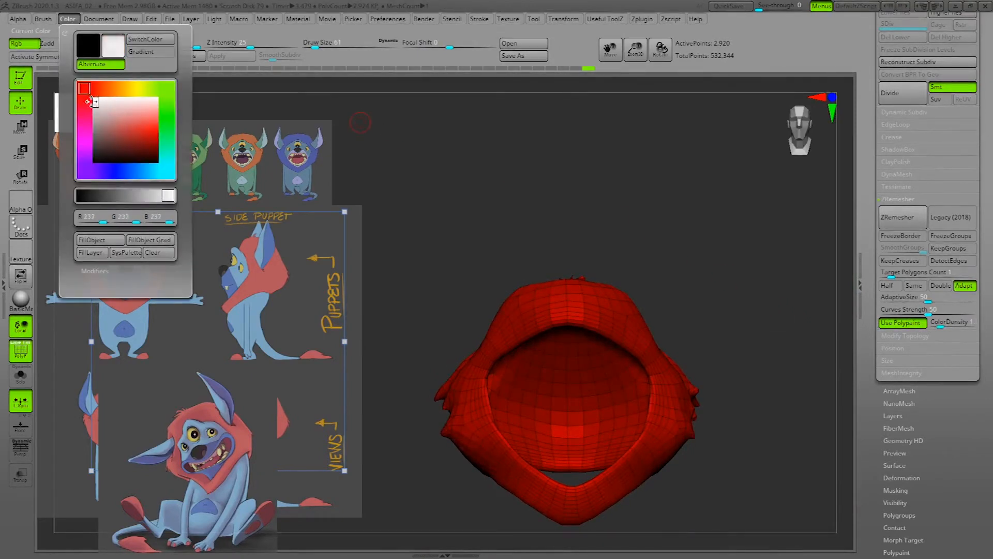
Turn off the polygon wireframe on the Fur mesh and check its form from above and from the front.
key(shift+f)
drag(743, 243, 776, 258)
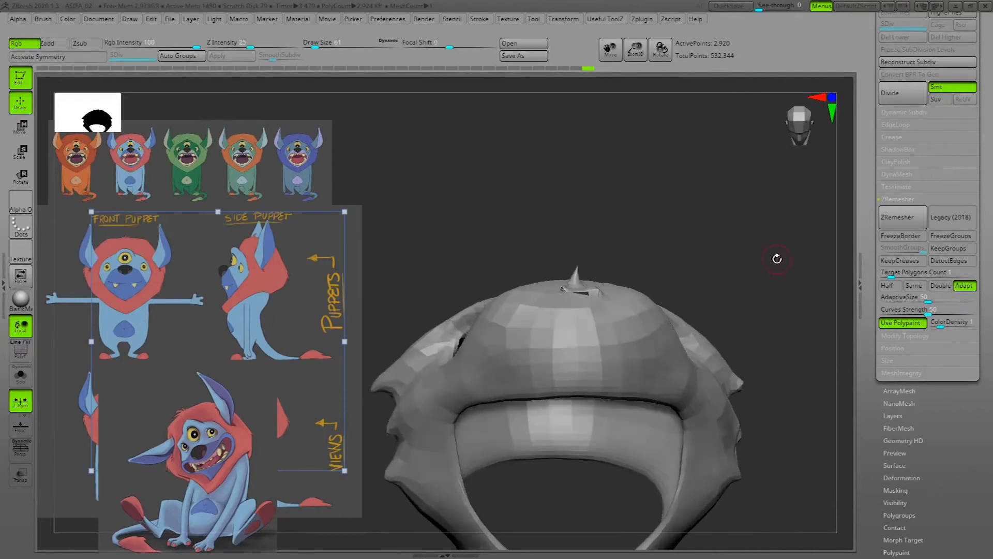
drag(894, 50, 894, 200)
click(894, 190)
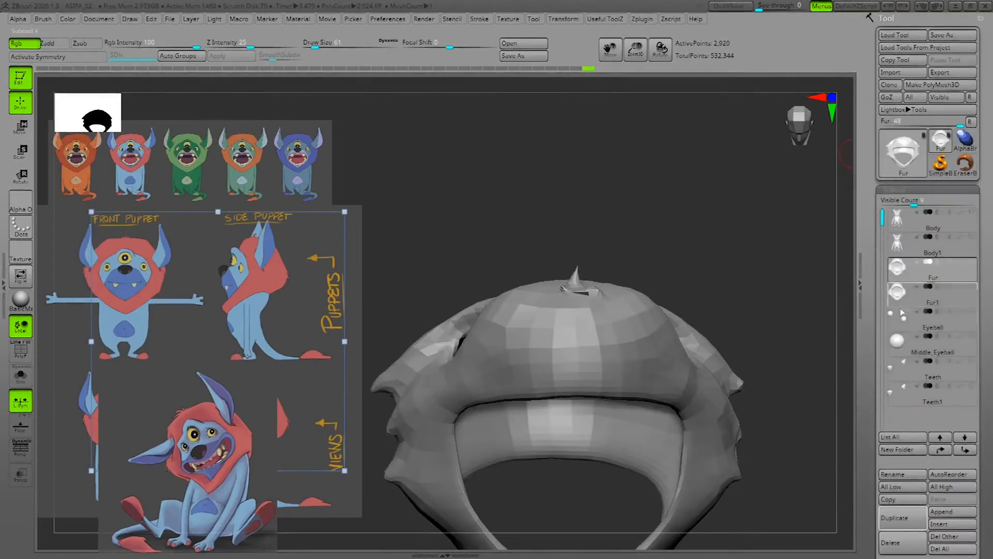
drag(775, 274, 795, 331)
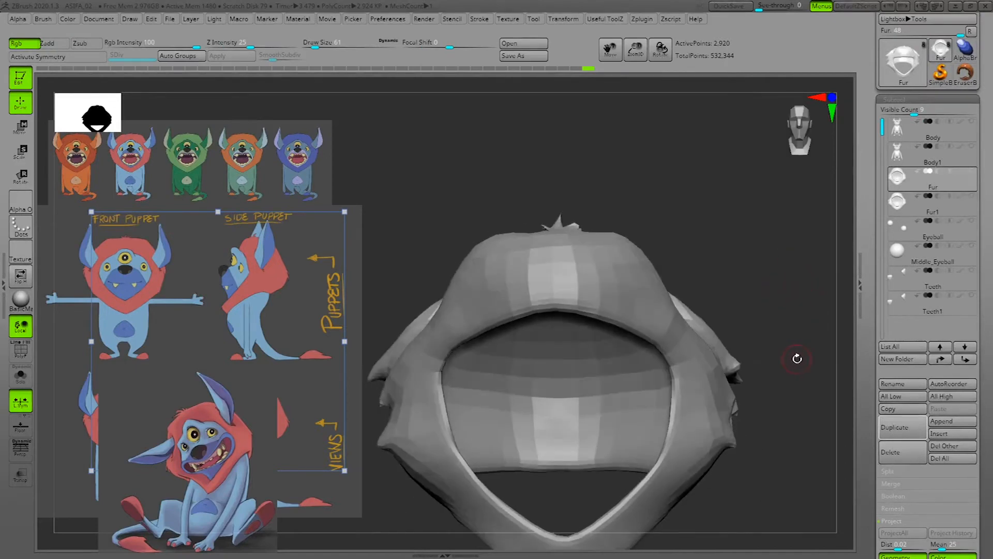
drag(871, 488, 875, 381)
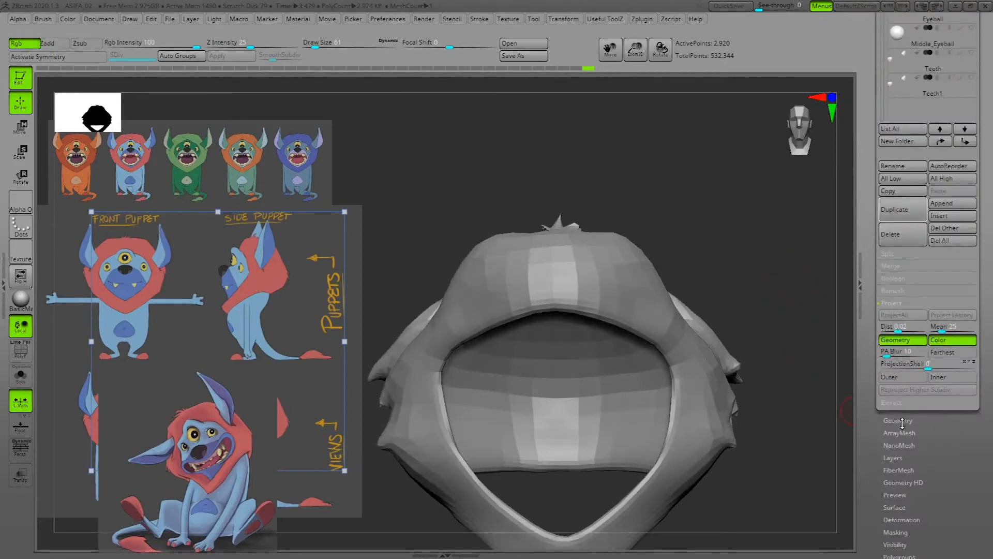
Divide the Fur subtool three times to reach subdivision level 4.
click(901, 421)
drag(876, 434, 876, 496)
drag(874, 123, 872, 198)
click(901, 182)
click(902, 178)
click(903, 177)
click(894, 70)
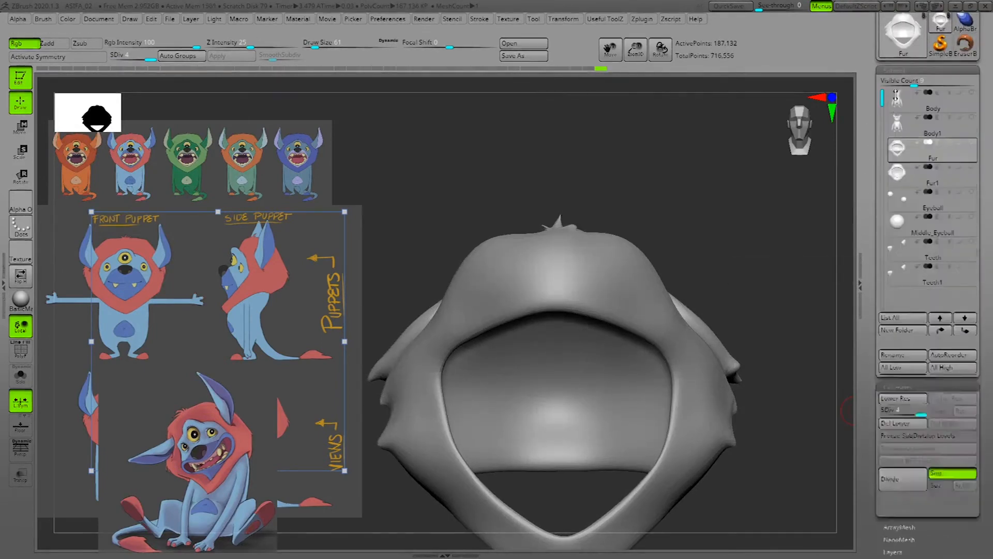
Lower Fur to subdivision level 1 and make both the Fur and Fur1 subtools visible.
drag(868, 374, 868, 361)
key(shift+d)
key(shift+d)
key(shift+d)
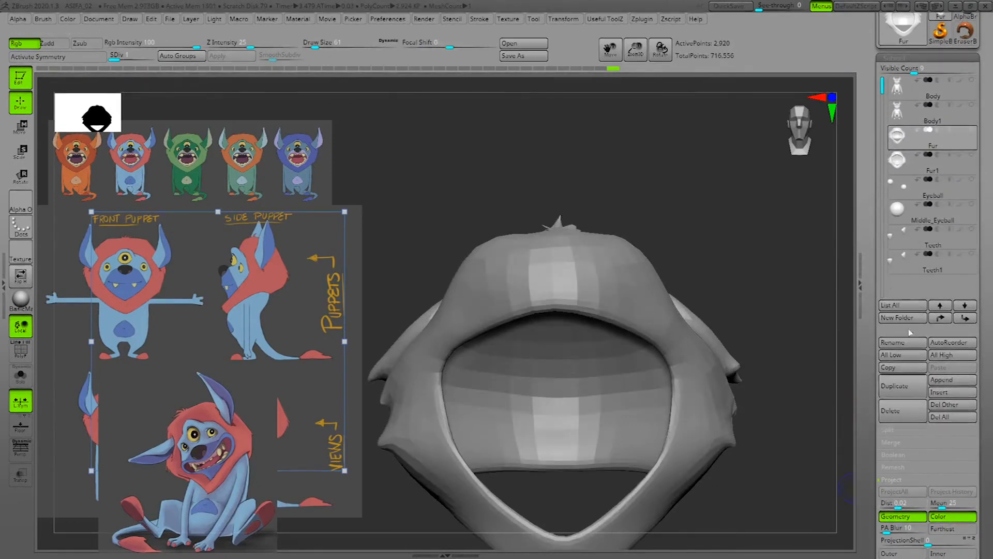
click(972, 130)
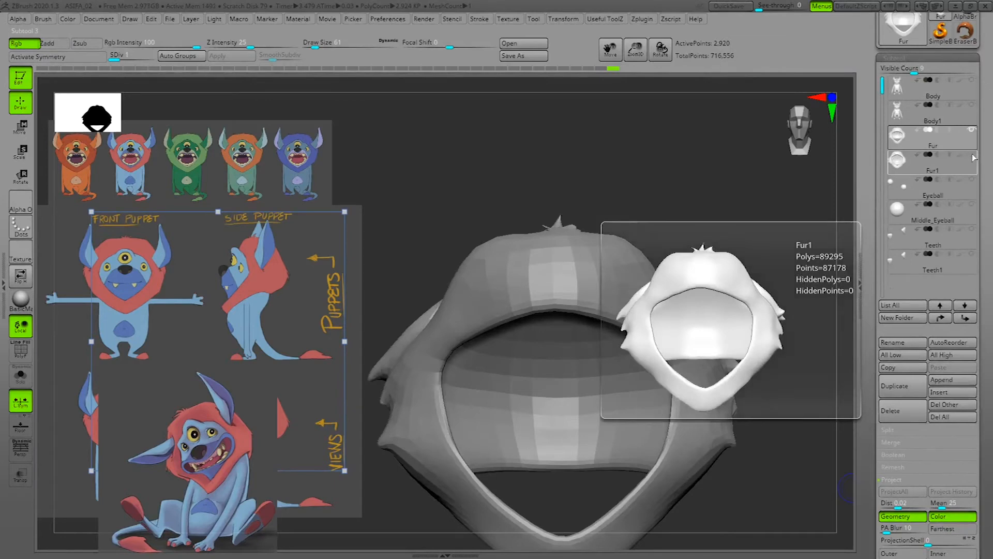
click(973, 155)
drag(769, 247, 792, 382)
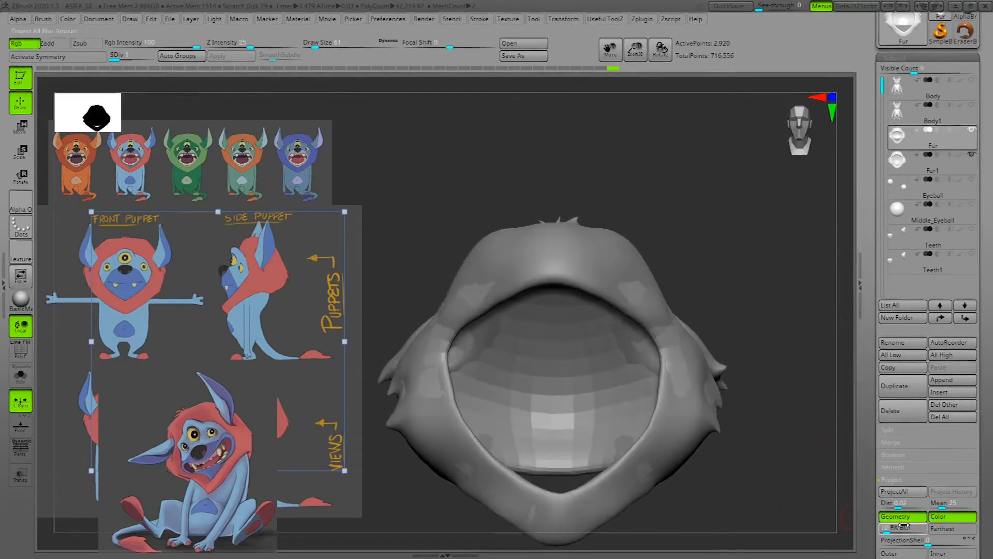
Project the Fur1 details onto Fur with ProjectAll at each subdivision level from 1 to 4.
drag(873, 499, 873, 456)
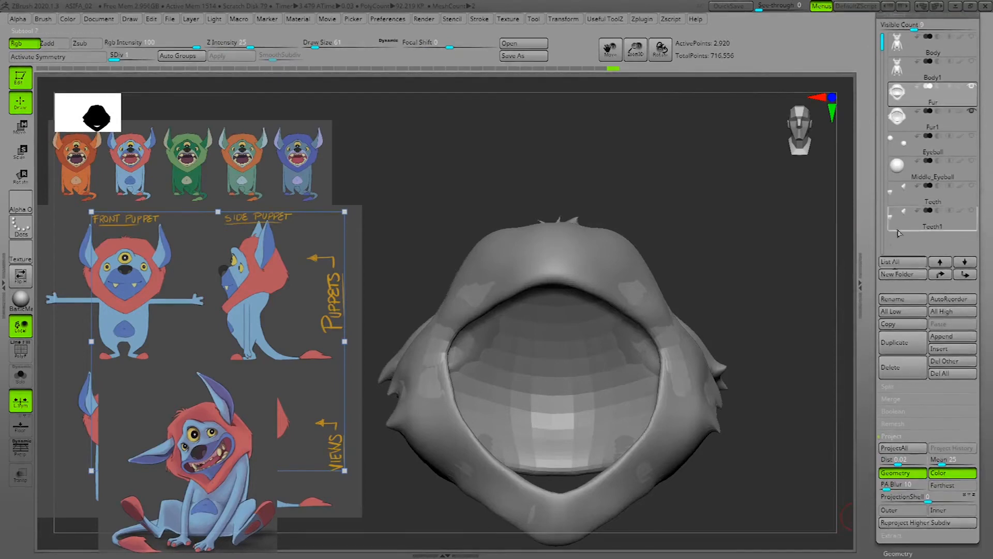
click(904, 449)
drag(782, 334, 802, 357)
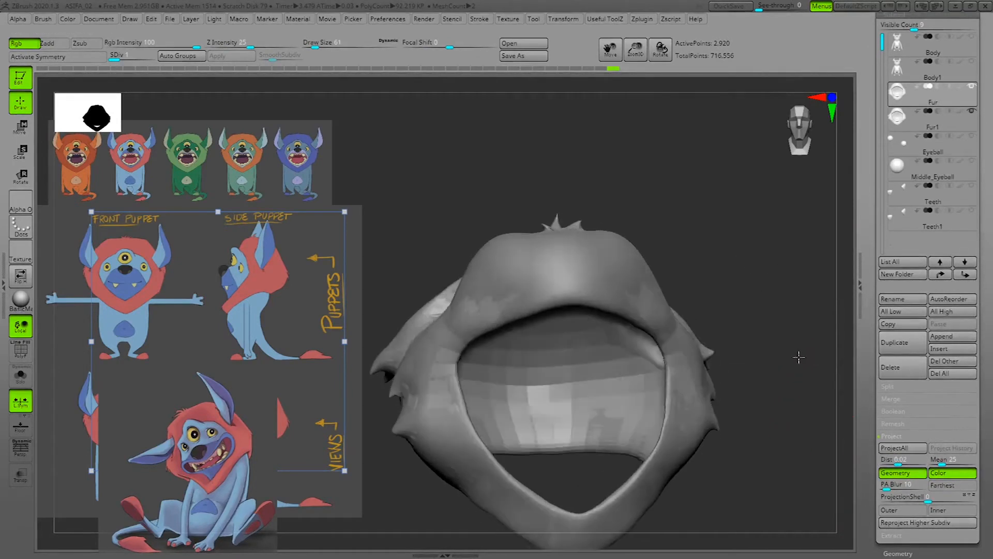
key(d)
click(904, 449)
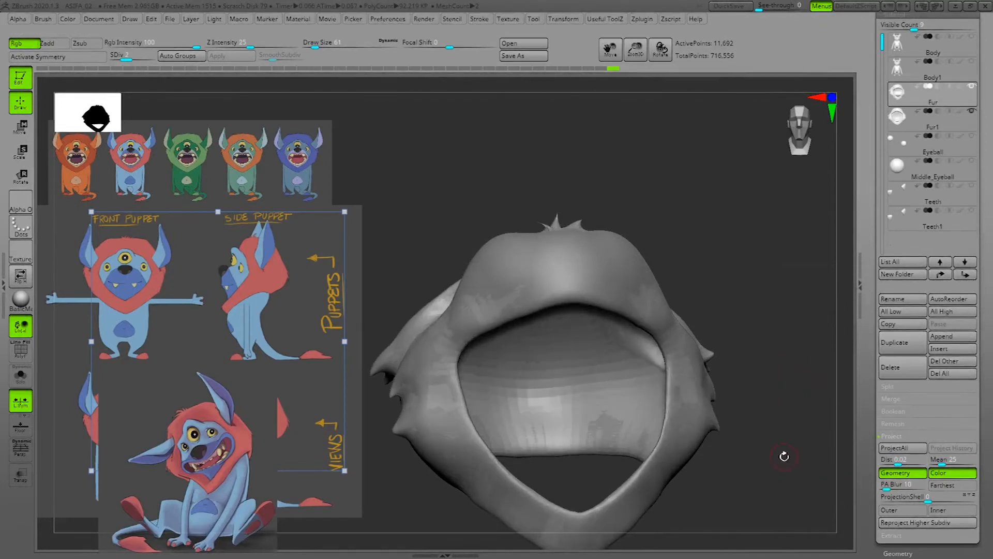
key(d)
click(903, 448)
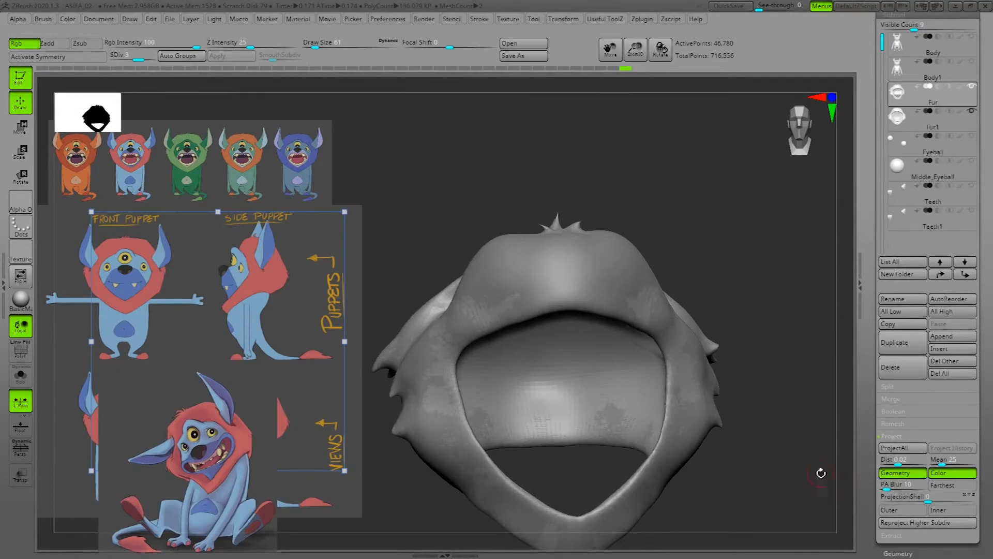
key(d)
click(904, 448)
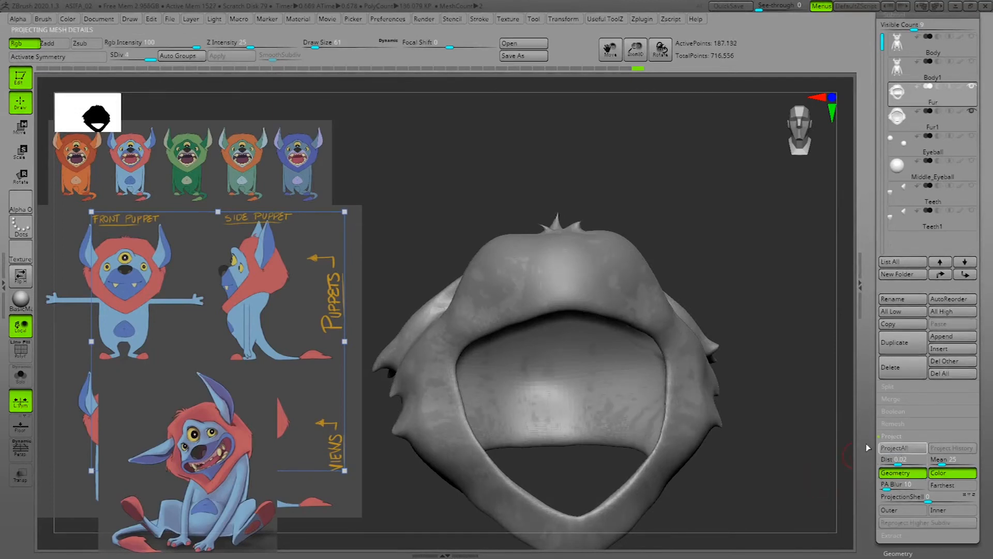
Hide the Fur1 subtool and smooth the pinched crease between the fur tufts on top of the head at Draw Size 18.
drag(787, 281, 864, 236)
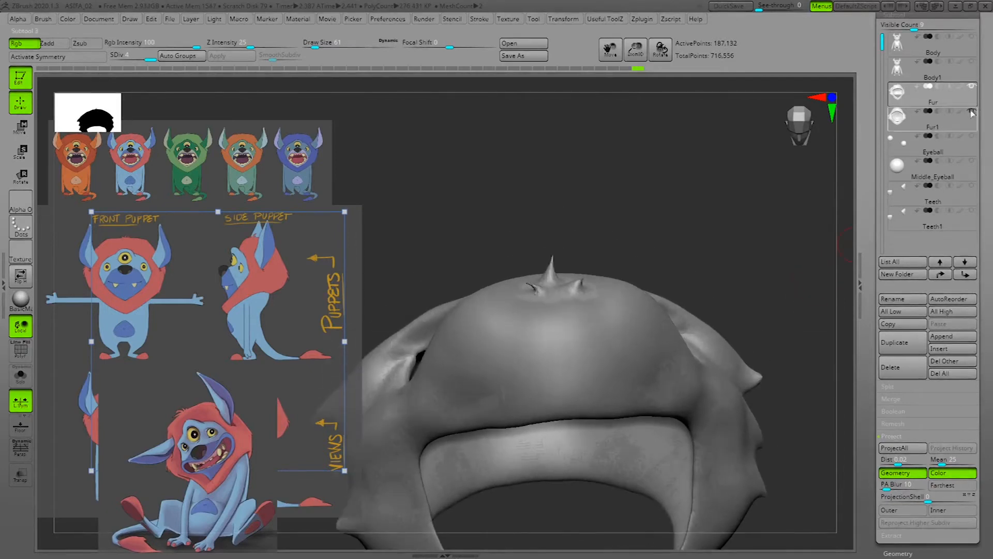
drag(767, 235, 825, 313)
mouse_move(761, 217)
mouse_down()
mouse_move(625, 281)
mouse_move(569, 291)
mouse_move(570, 277)
mouse_up()
key(space)
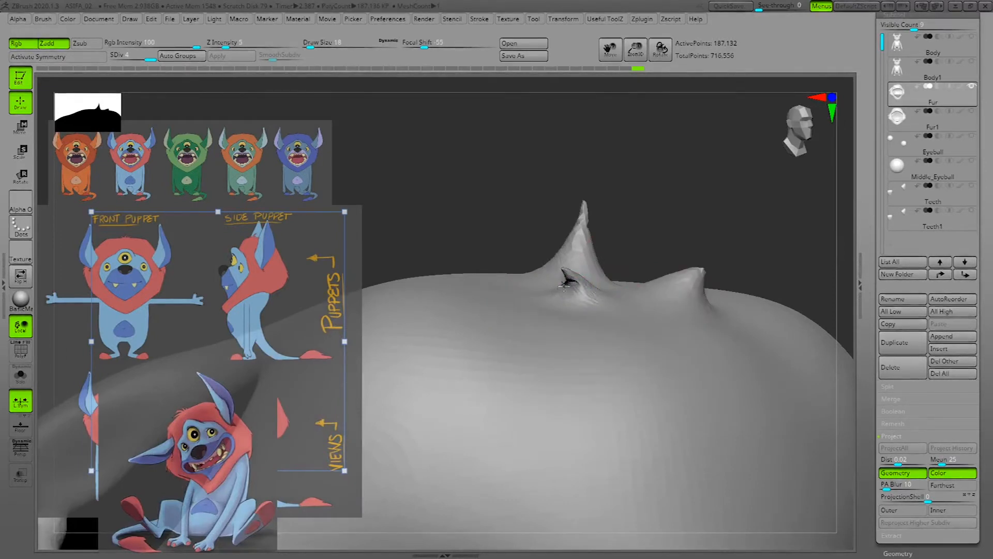
drag(727, 188, 756, 208)
drag(568, 282, 543, 277)
drag(730, 213, 737, 295)
drag(578, 281, 537, 277)
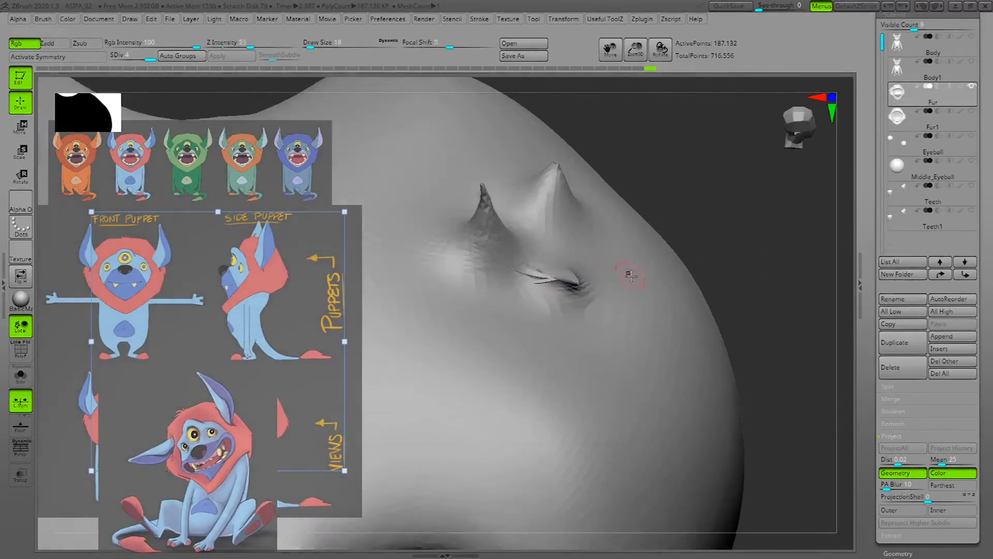
Lower Fur to subdivision level 2 and smooth the distorted polygons around the head tufts.
key(shift+d)
key(shift+d)
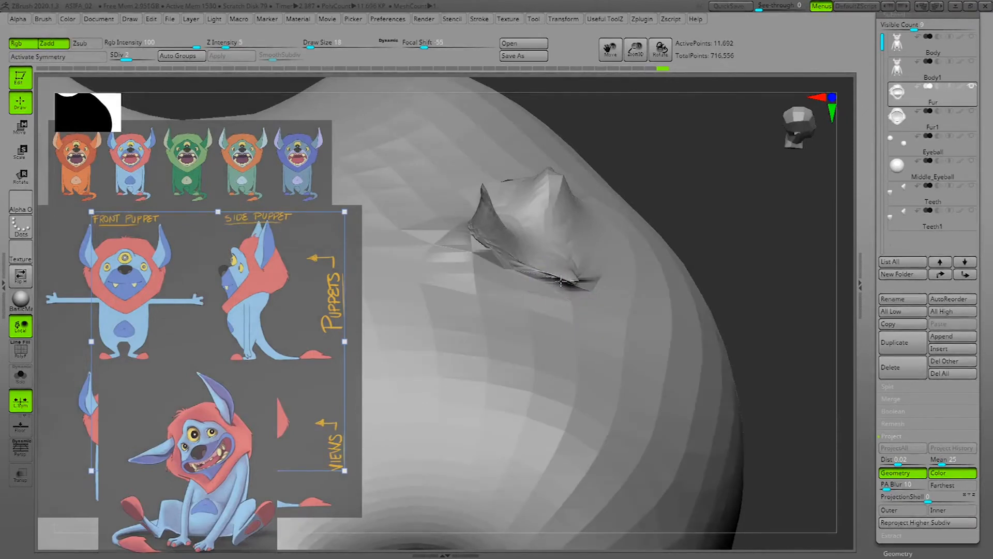
drag(753, 210, 593, 261)
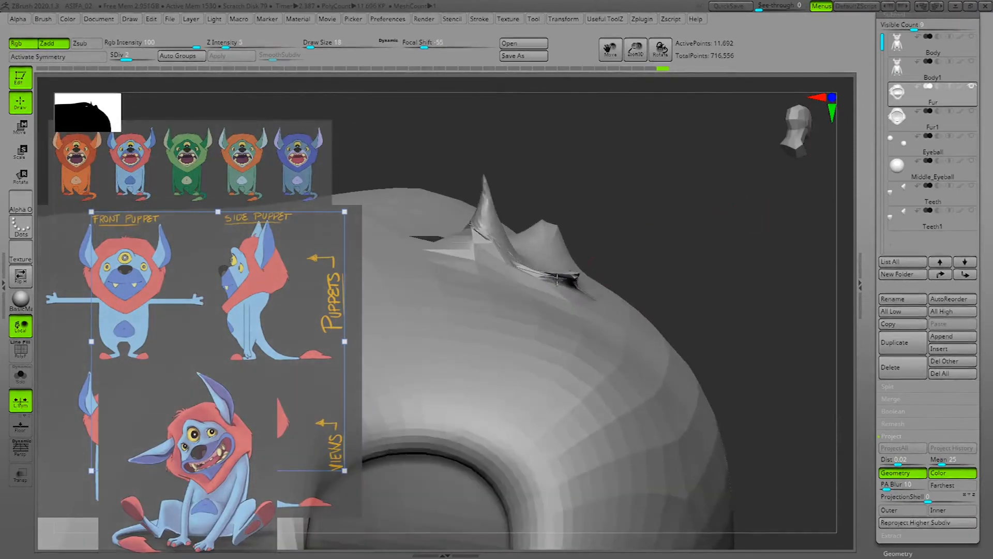
drag(496, 236, 469, 225)
drag(695, 200, 738, 222)
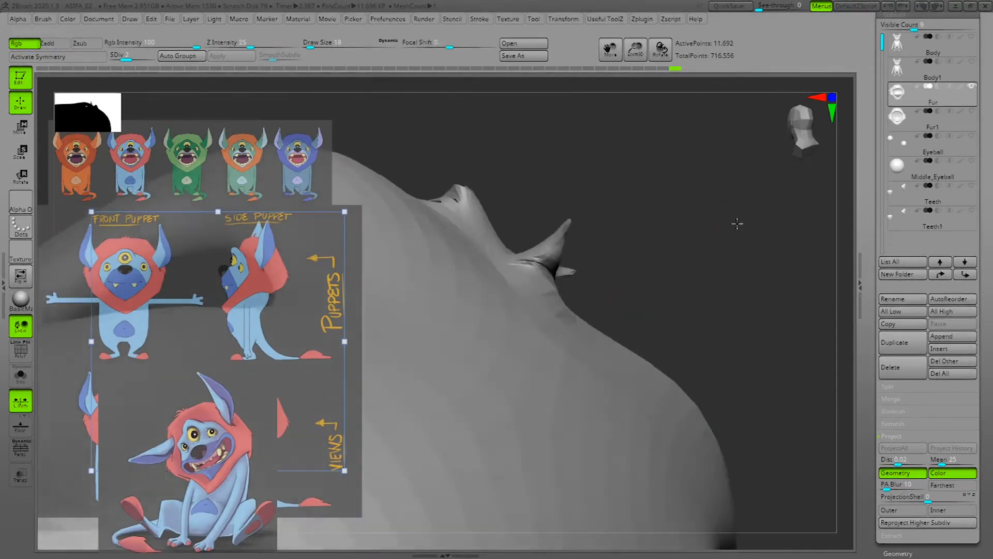
drag(749, 227, 525, 259)
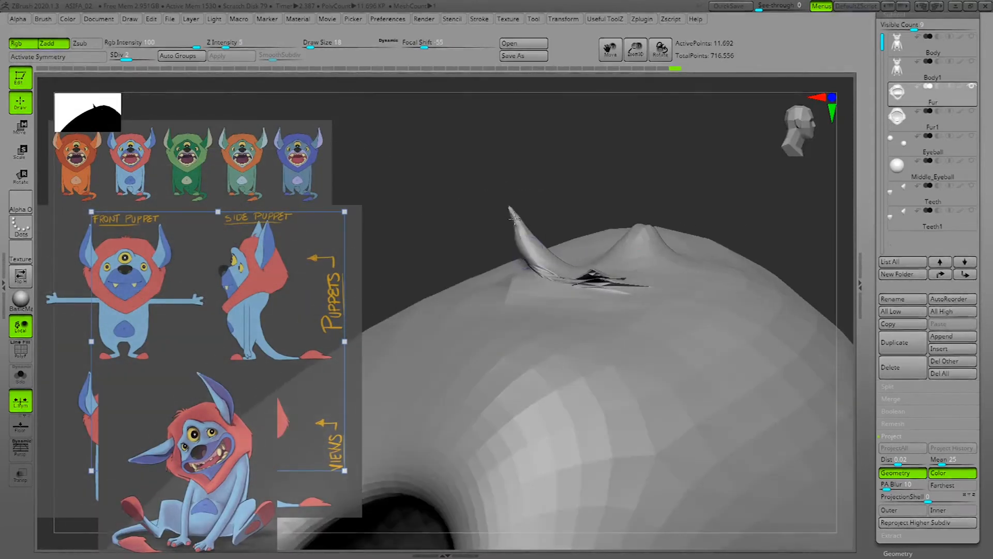
Return Fur to subdivision level 4, raise the smoothing intensity and brush size, and smooth the tufts and the crease between them.
key(d)
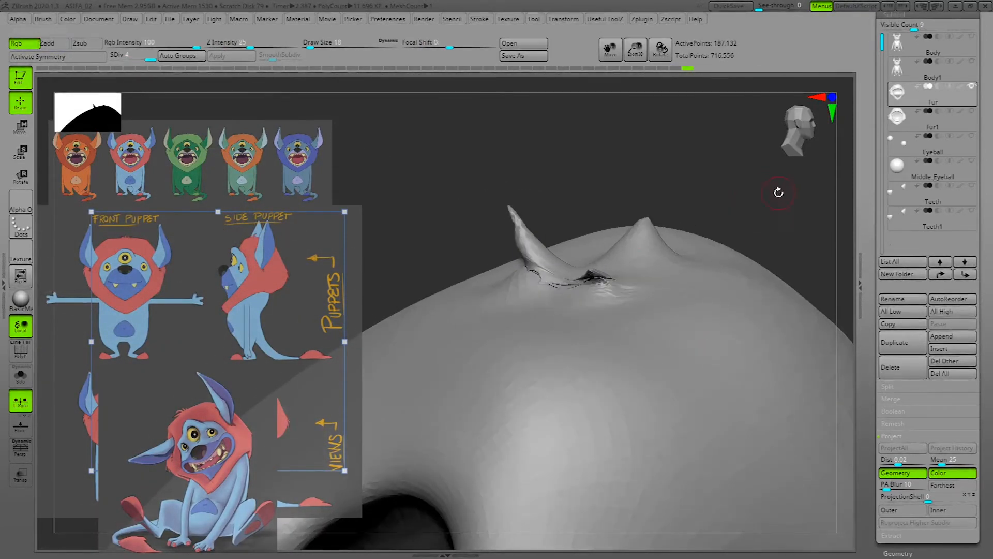
drag(779, 191, 805, 199)
key(d)
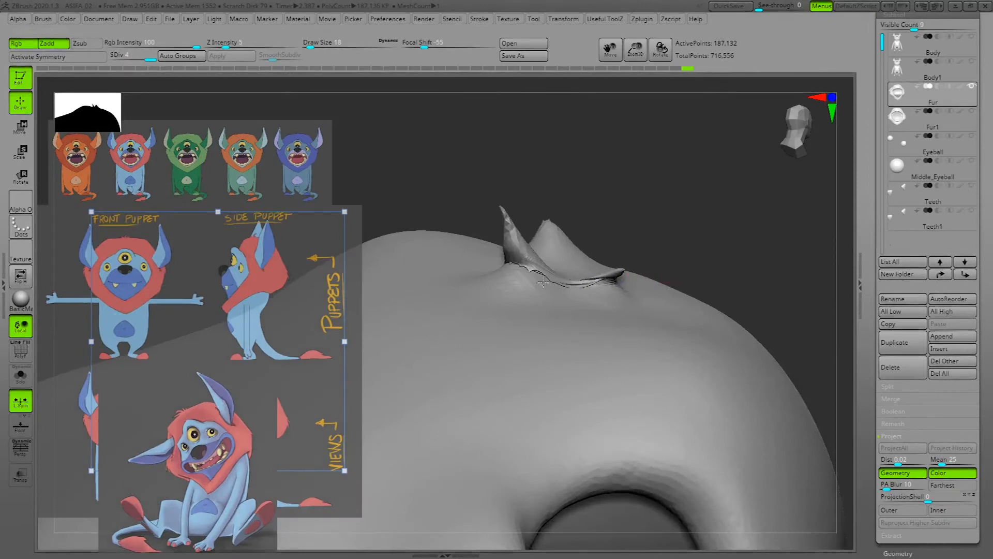
key(space)
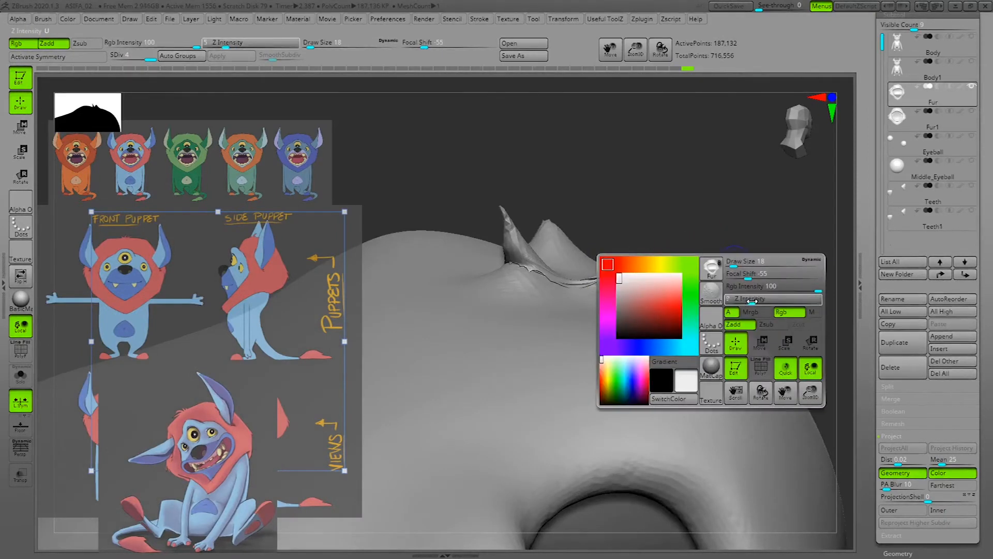
drag(761, 302, 771, 302)
drag(728, 182, 730, 197)
key(space)
mouse_move(555, 283)
mouse_down()
mouse_move(520, 276)
mouse_move(543, 280)
mouse_move(512, 263)
mouse_move(507, 222)
mouse_up()
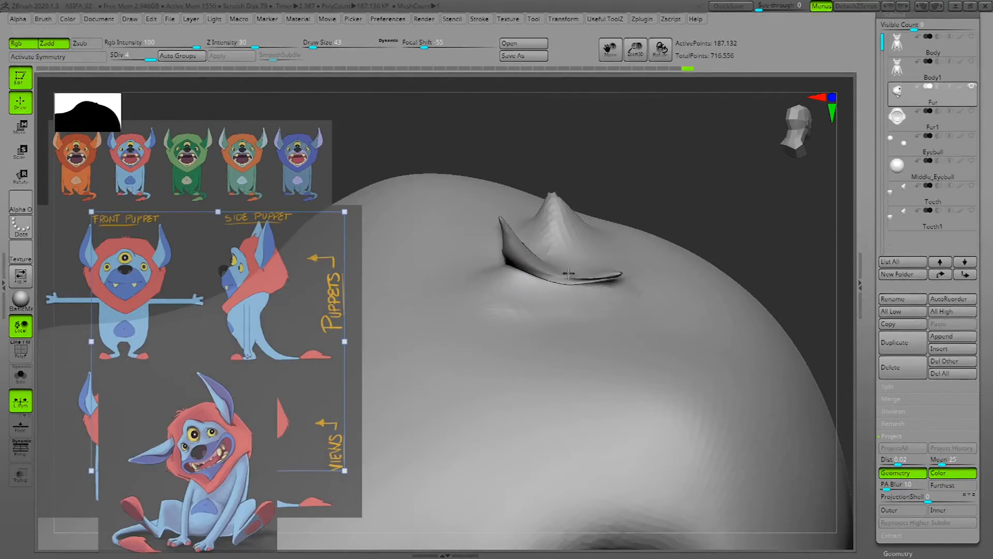
shift+drag(574, 270, 587, 273)
Smooth the folded tuft base at subdivision level 2, return to level 4 and even out the remaining surface there.
drag(738, 177, 698, 243)
key(shift+d)
key(shift+d)
mouse_move(560, 275)
shift+mouse_down()
mouse_move(543, 272)
mouse_move(573, 271)
shift+mouse_up()
mouse_move(757, 118)
mouse_down()
mouse_move(666, 204)
mouse_move(739, 185)
mouse_move(594, 277)
mouse_move(628, 284)
mouse_move(764, 211)
mouse_move(599, 334)
mouse_up()
key(d)
key(d)
shift+drag(718, 221, 718, 230)
mouse_move(634, 161)
mouse_down()
mouse_move(719, 141)
mouse_move(740, 147)
mouse_up()
drag(687, 166, 700, 228)
Switch to a sculpting brush at Draw Size 33 and Z Intensity 20, and rework the fold at the base of the tall tuft.
key(space)
click(752, 95)
key(space)
drag(692, 267, 690, 267)
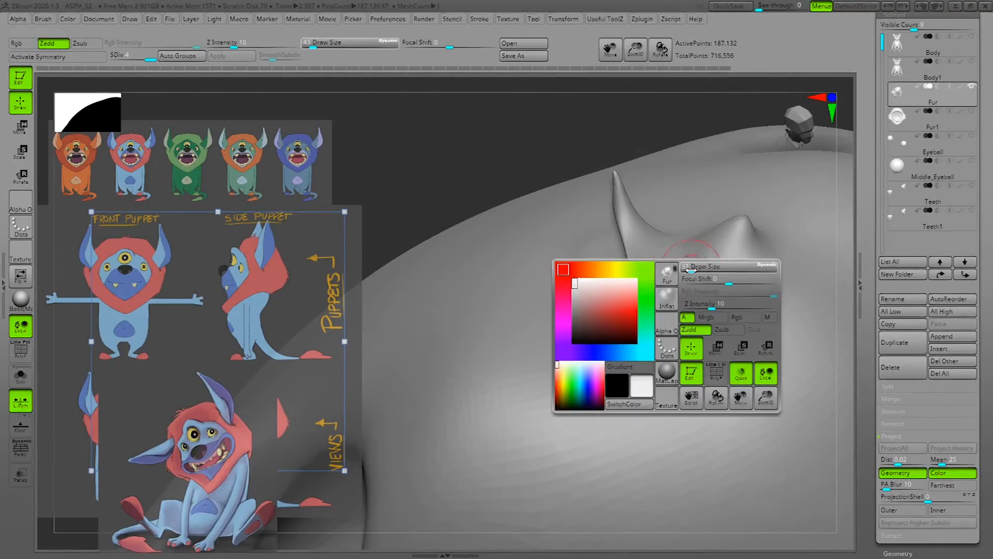
key(grave)
click(653, 72)
key(grave)
mouse_move(663, 109)
mouse_down()
mouse_move(674, 112)
mouse_move(676, 134)
mouse_up()
mouse_move(647, 265)
mouse_down()
mouse_move(653, 279)
mouse_move(632, 282)
mouse_move(661, 261)
mouse_up()
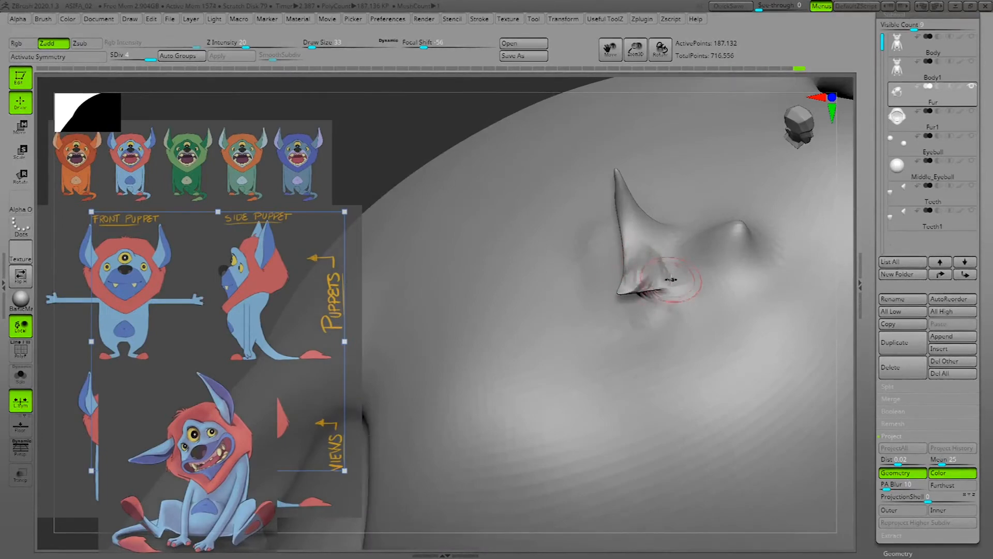
drag(691, 88, 713, 86)
drag(837, 182, 690, 265)
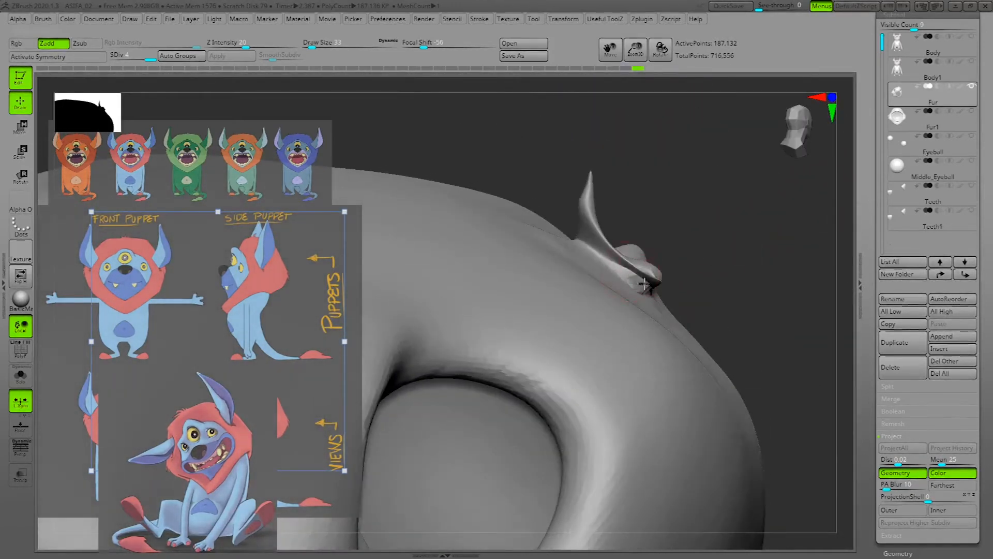
drag(609, 276, 634, 282)
ctrl+drag(763, 227, 754, 233)
shift+drag(627, 265, 647, 285)
key(ctrl+z)
key(ctrl+z)
key(ctrl+z)
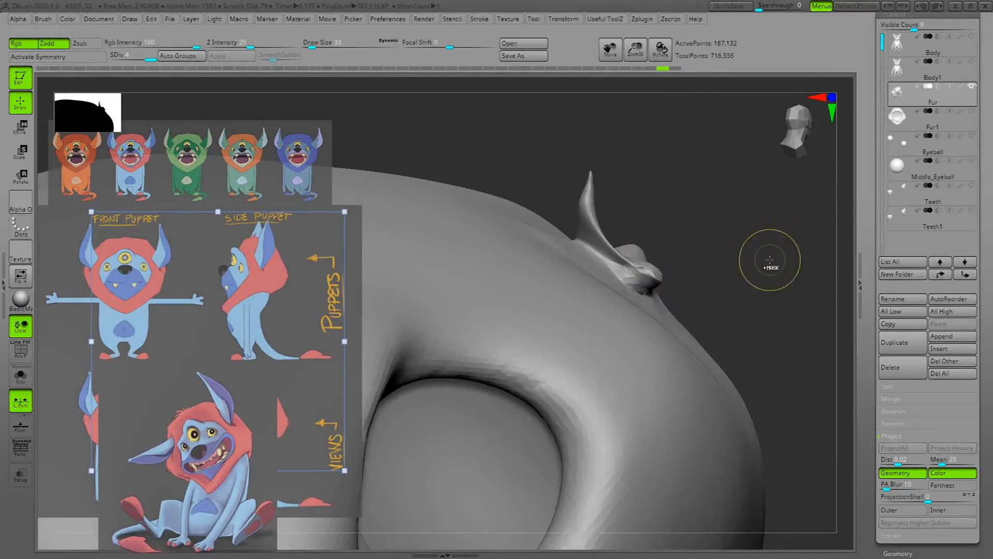
Smooth the underside and base of the tall head tuft to clean up the creased fold.
drag(770, 256, 772, 260)
key(space)
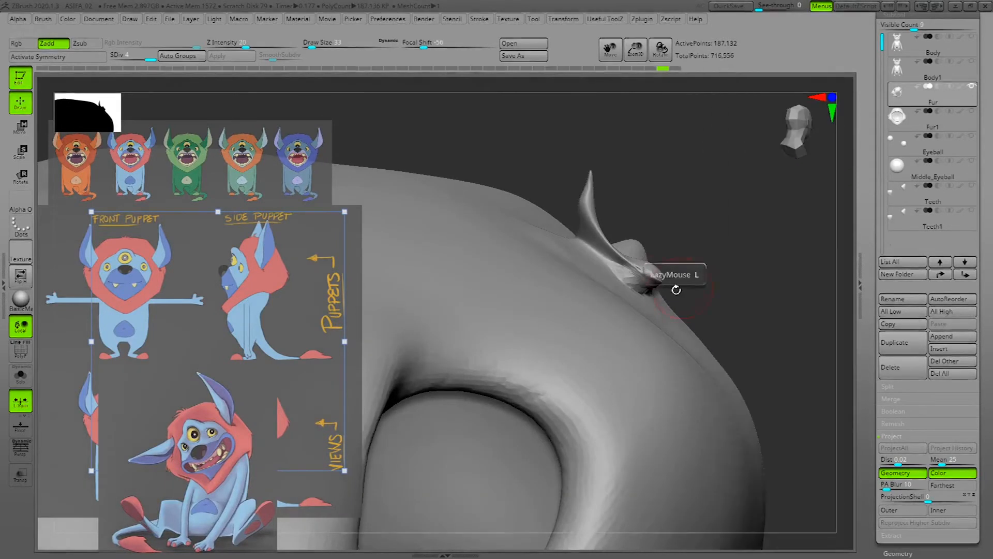
shift+drag(645, 276, 618, 269)
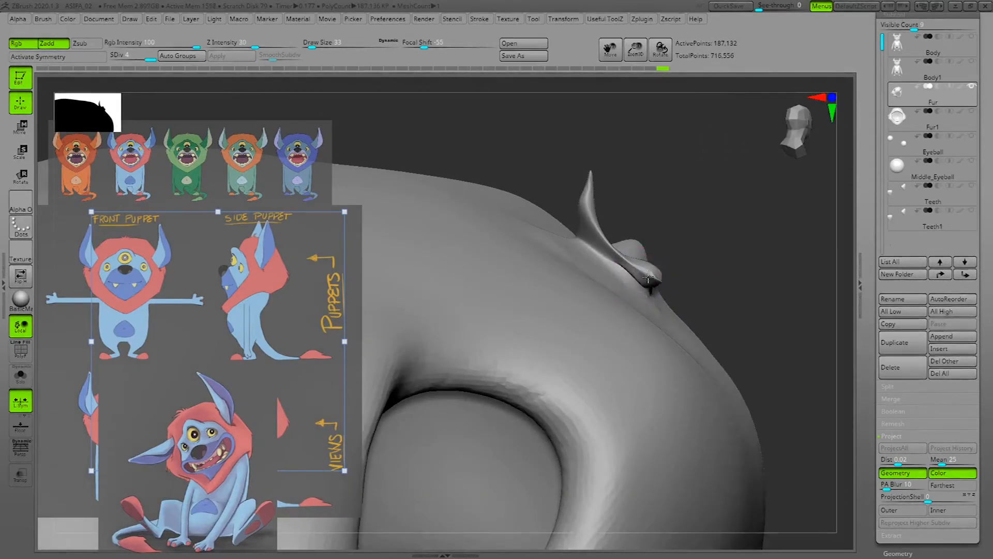
drag(798, 239, 734, 280)
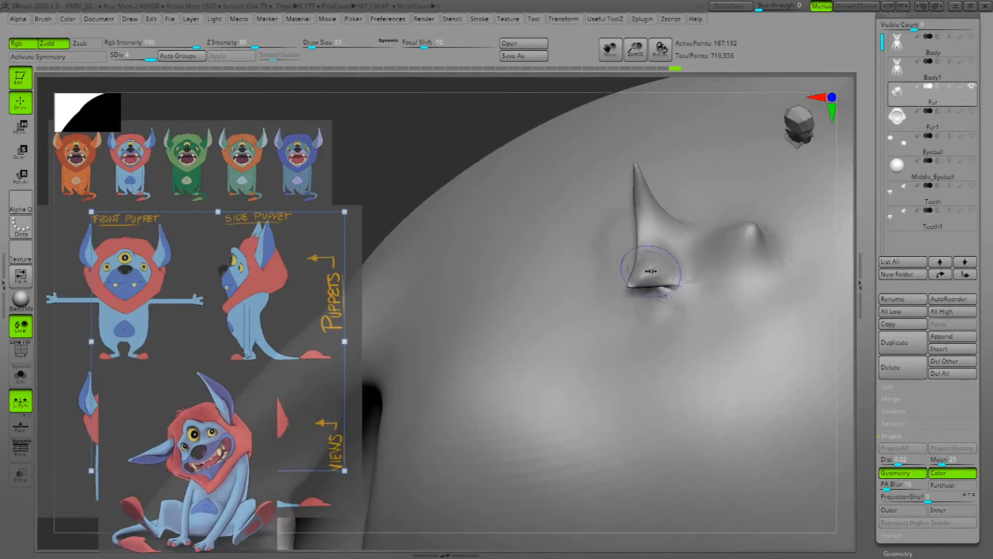
mouse_move(658, 270)
shift+mouse_down()
mouse_move(623, 288)
mouse_move(642, 282)
shift+mouse_up()
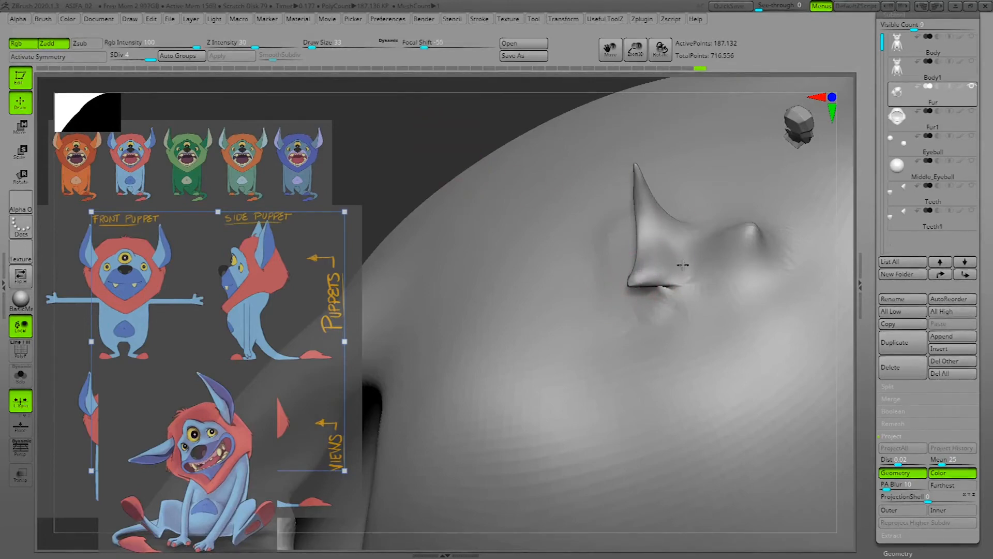
Set the Draw Size to 160 and smooth the front brow area of the Fur hood.
mouse_move(425, 178)
shift+mouse_down()
mouse_move(417, 151)
mouse_move(769, 188)
mouse_move(663, 161)
mouse_move(783, 218)
mouse_move(774, 224)
mouse_move(792, 216)
shift+mouse_up()
mouse_move(813, 225)
mouse_down()
mouse_move(821, 219)
mouse_move(787, 215)
mouse_move(805, 215)
mouse_move(810, 244)
mouse_move(781, 210)
mouse_up()
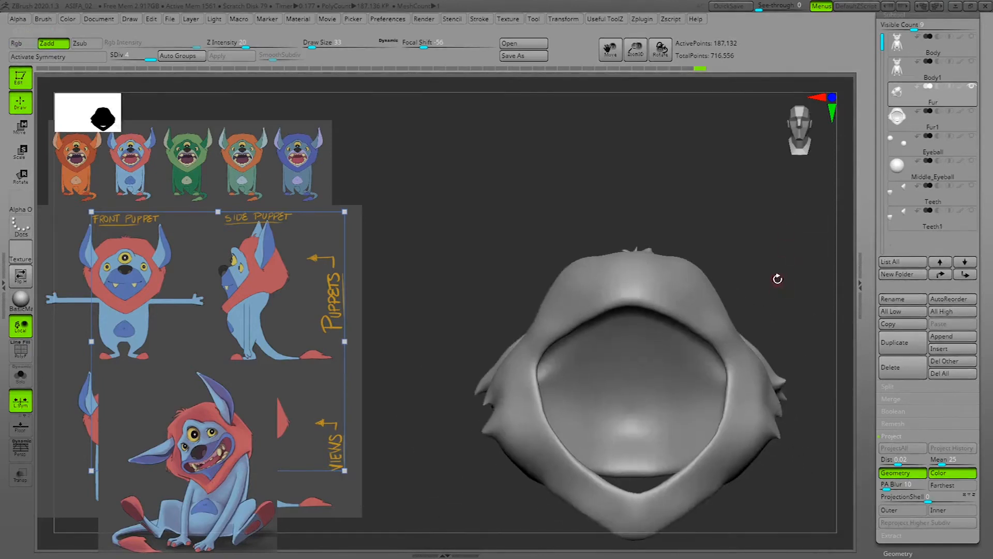
key(space)
key(space)
click(769, 314)
text(4)
drag(771, 318, 773, 318)
alt+drag(766, 225, 772, 264)
key(space)
drag(803, 233, 831, 241)
shift+drag(665, 326, 658, 336)
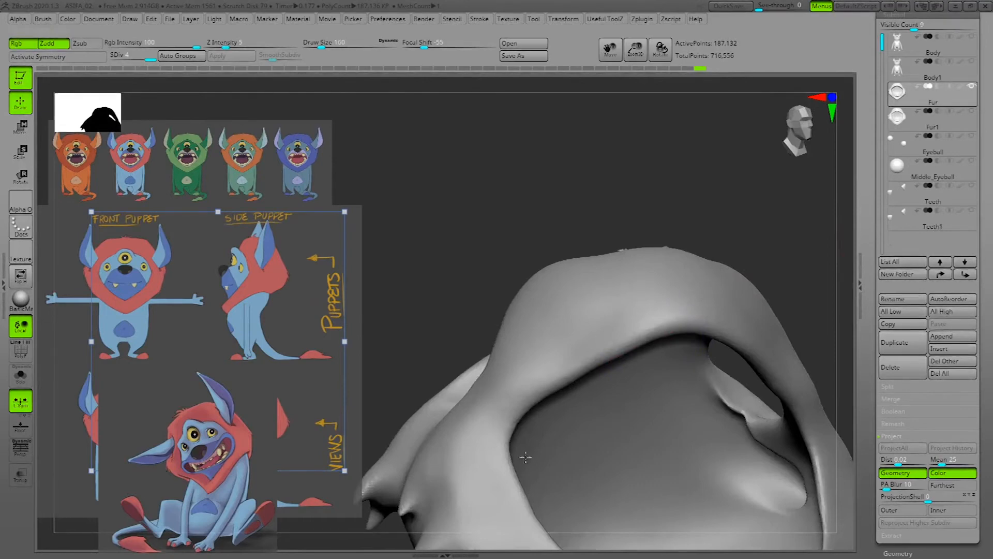
Smooth the Fur hood around the ear opening, the side tufts and the back of the head.
mouse_move(639, 248)
mouse_down()
mouse_move(723, 180)
mouse_move(587, 284)
mouse_up()
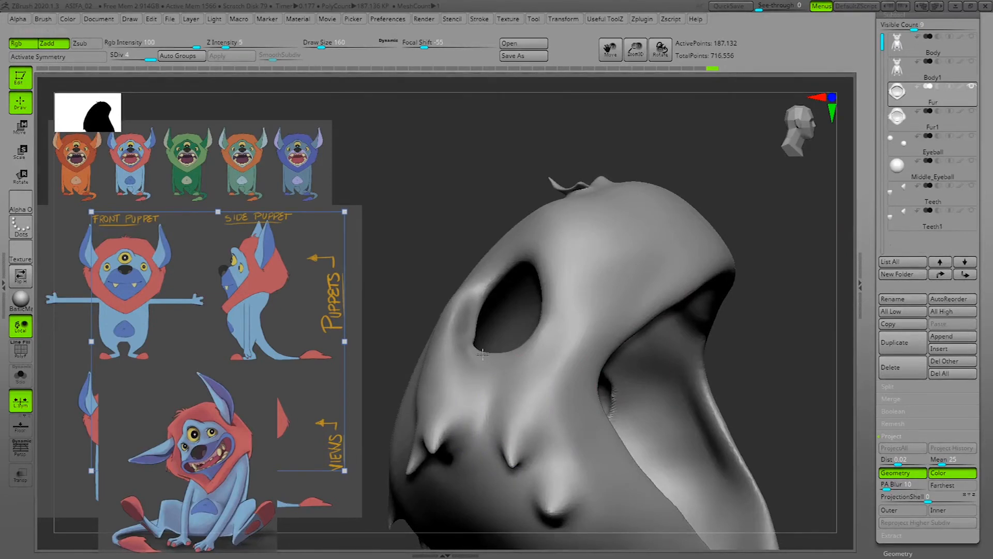
mouse_move(802, 337)
mouse_down()
mouse_move(825, 282)
mouse_move(627, 399)
mouse_up()
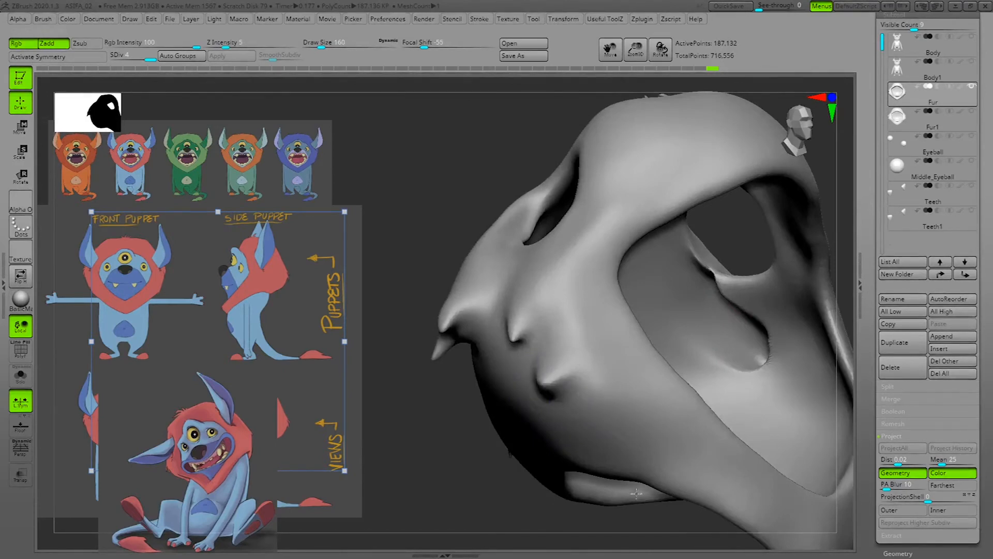
mouse_move(388, 233)
mouse_down()
mouse_move(443, 222)
mouse_move(754, 231)
mouse_move(796, 296)
mouse_move(787, 337)
mouse_move(716, 351)
mouse_up()
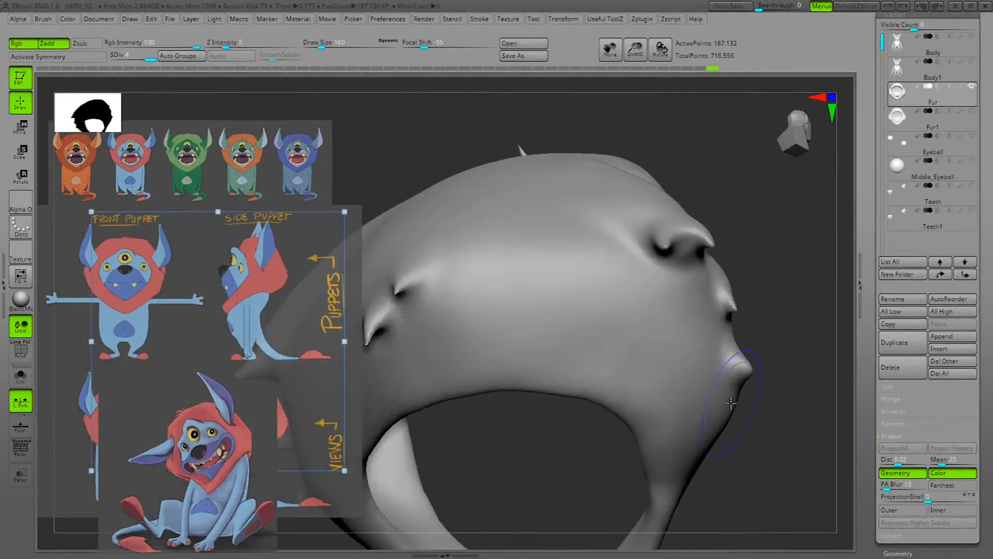
drag(854, 388, 805, 402)
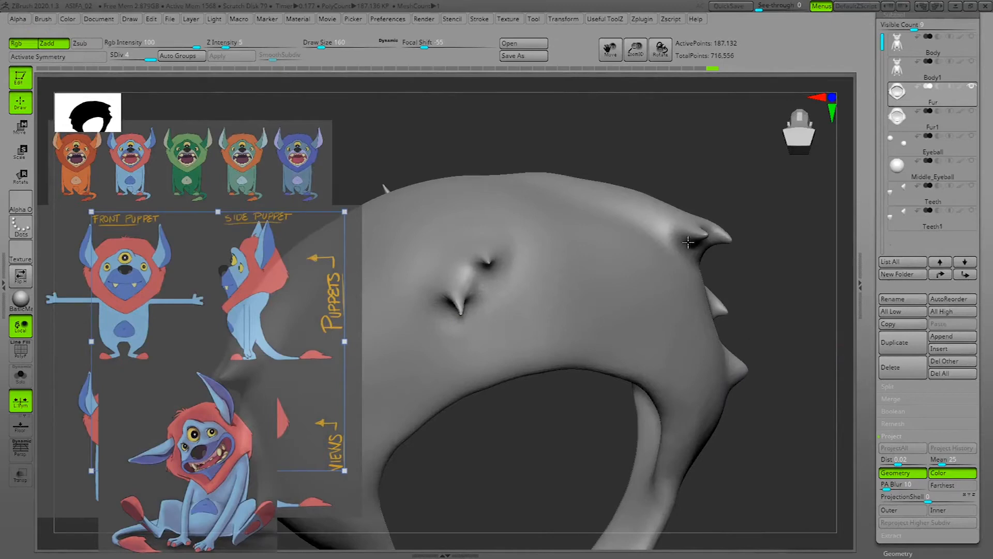
drag(682, 286, 823, 275)
drag(634, 332, 761, 362)
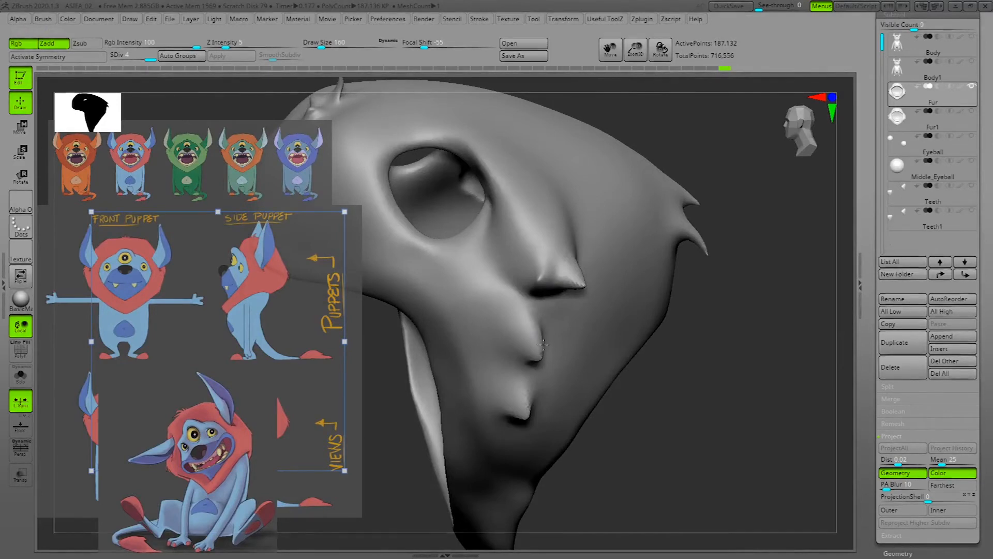
drag(740, 366, 632, 355)
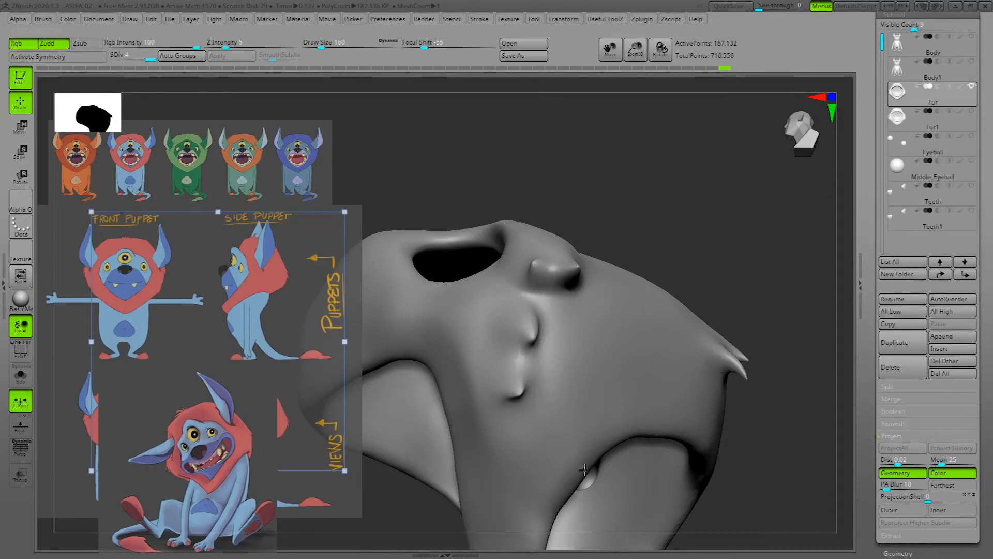
Smooth the rims of the Fur's face and neck openings and the surface between them.
drag(721, 350, 795, 305)
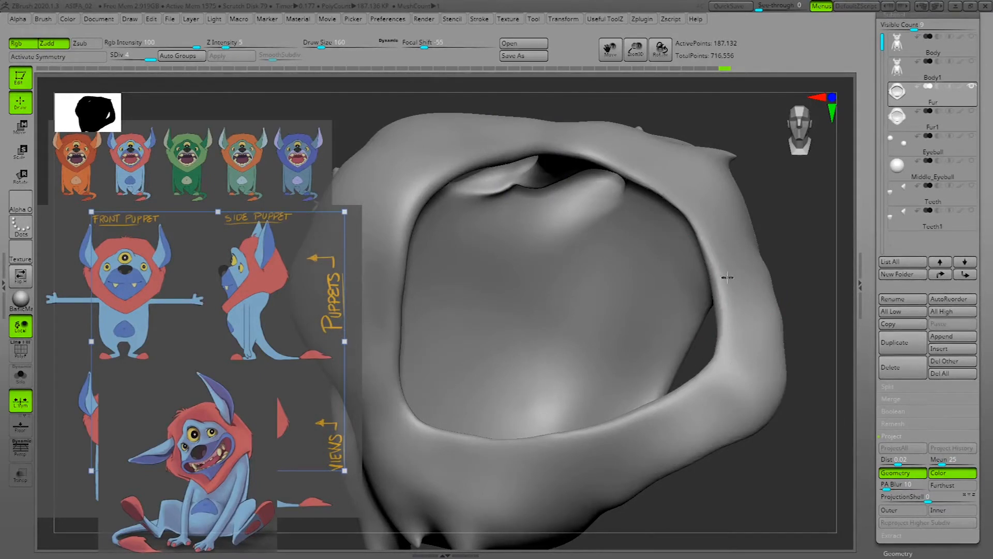
drag(827, 253, 787, 404)
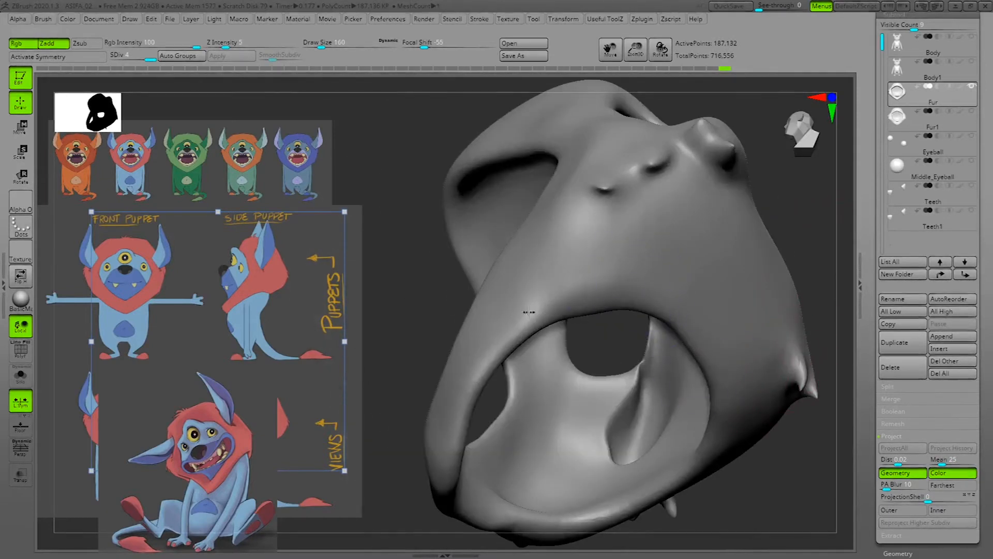
mouse_move(805, 486)
shift+mouse_down()
mouse_move(819, 498)
mouse_move(818, 317)
mouse_move(807, 273)
mouse_move(824, 390)
mouse_move(723, 332)
shift+mouse_up()
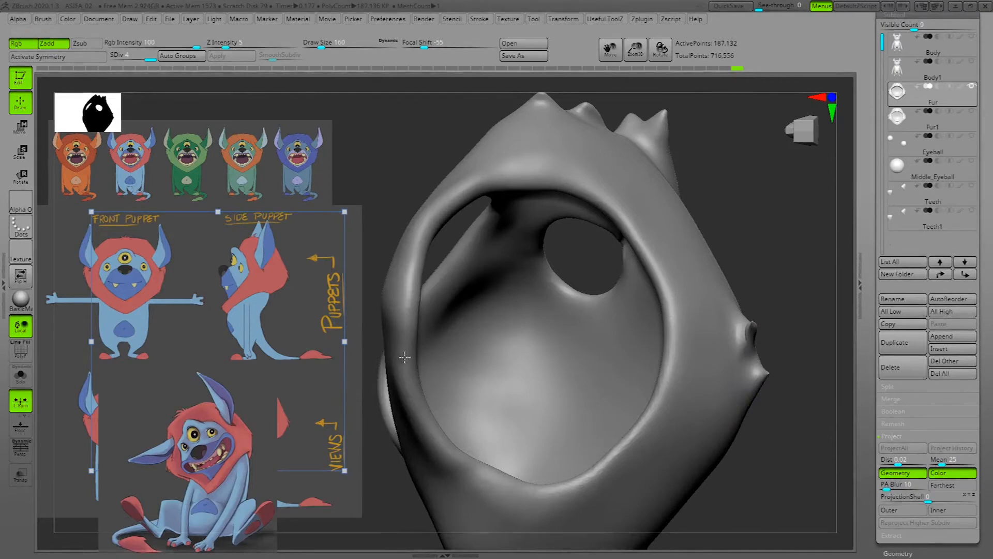
mouse_move(776, 383)
mouse_down()
mouse_move(803, 493)
mouse_move(824, 463)
mouse_move(600, 410)
mouse_up()
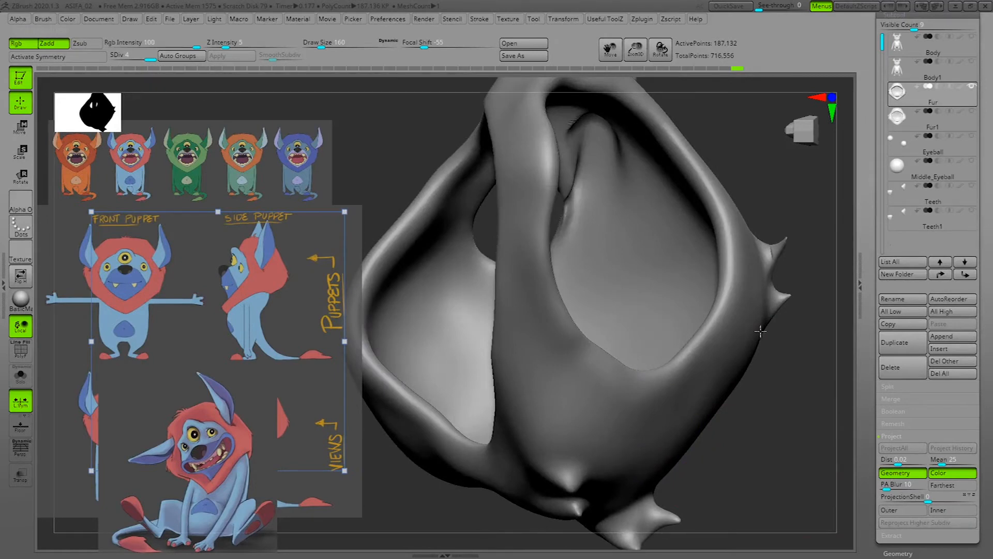
mouse_move(756, 429)
mouse_down()
mouse_move(459, 395)
mouse_move(455, 426)
mouse_move(474, 455)
mouse_move(506, 459)
mouse_move(470, 455)
mouse_move(492, 472)
mouse_move(781, 372)
mouse_move(778, 362)
mouse_move(831, 479)
mouse_move(491, 400)
mouse_move(476, 417)
mouse_move(362, 326)
mouse_move(774, 215)
mouse_move(792, 249)
mouse_move(773, 281)
mouse_up()
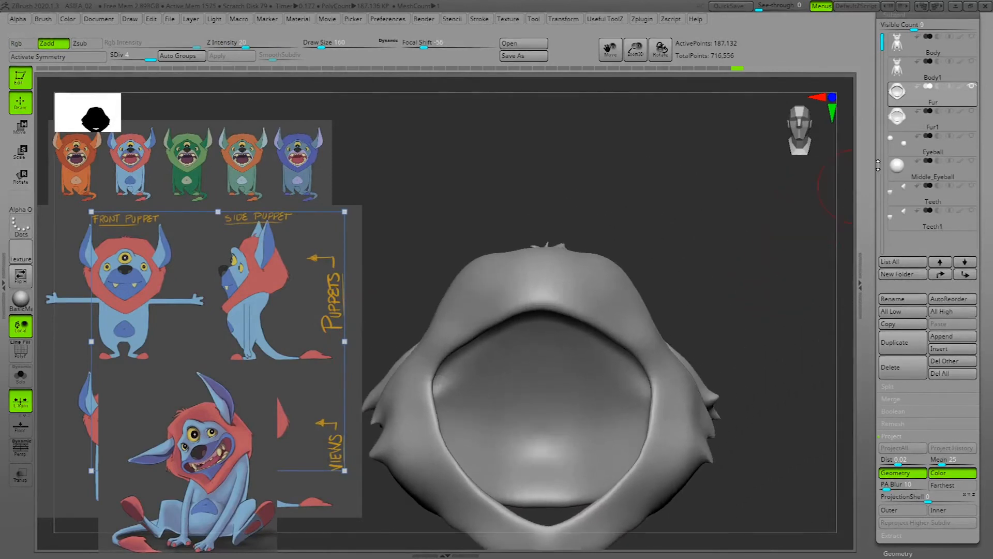
Select the Teeth subtool and show its wireframe to inspect the topology of both teeth.
click(926, 196)
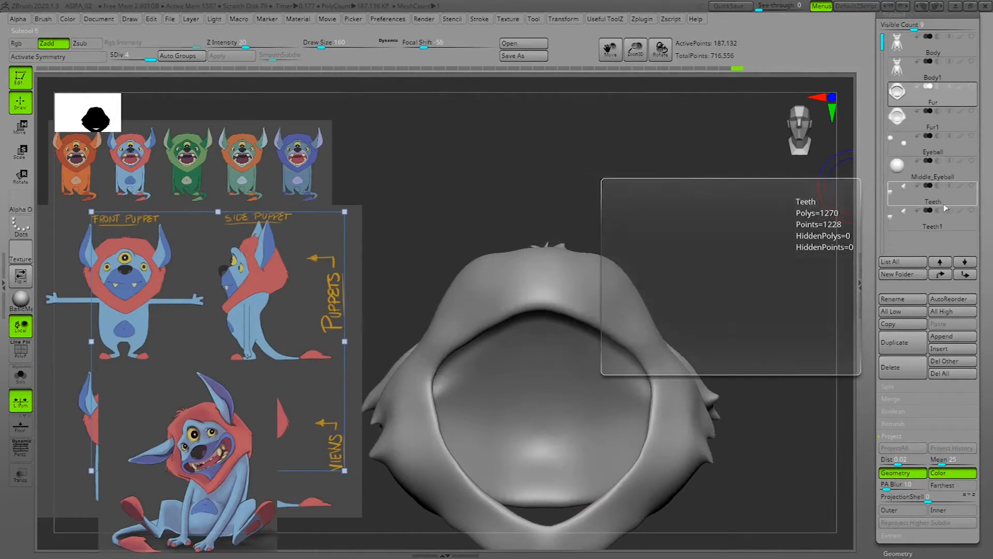
drag(785, 306, 760, 290)
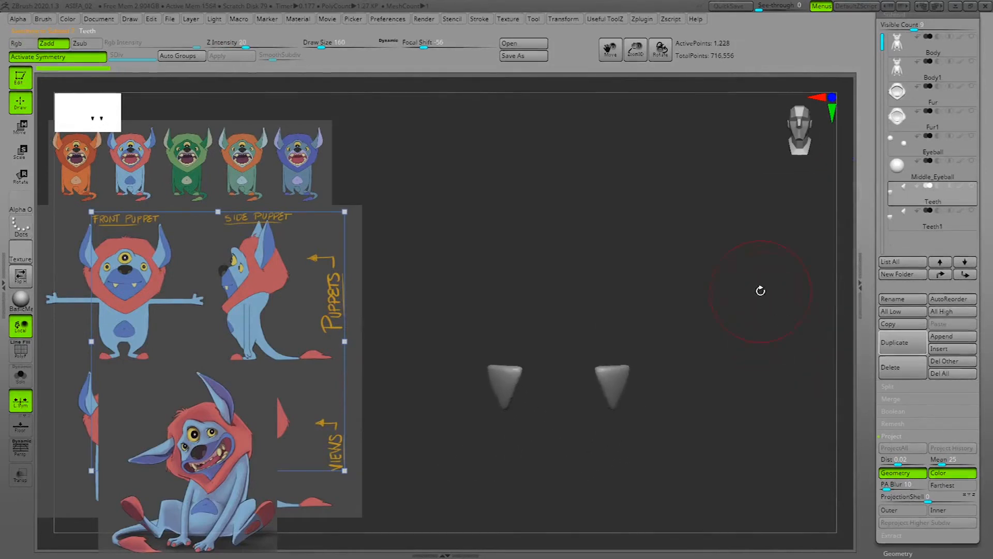
key(shift+f)
alt+drag(777, 376, 799, 456)
drag(670, 456, 410, 481)
key(ctrl+z)
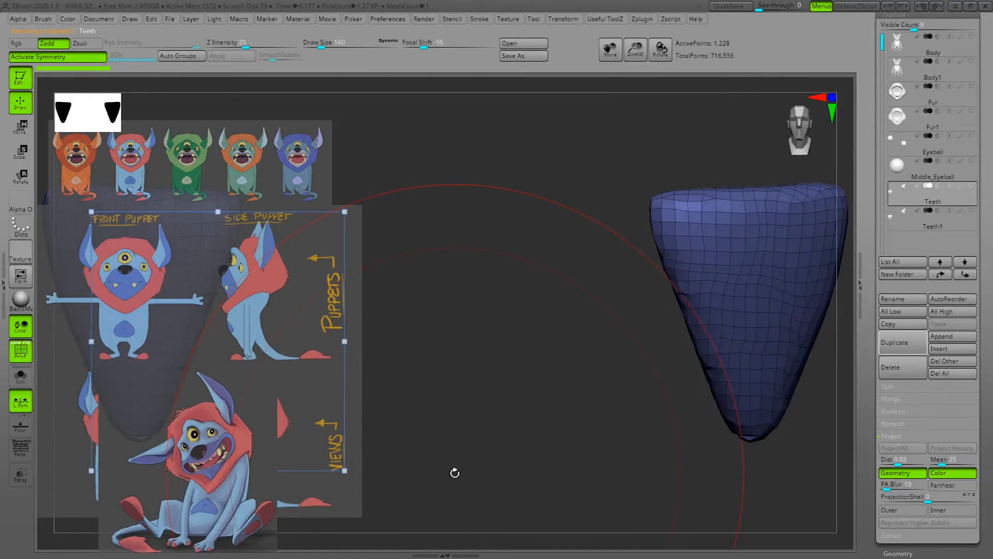
alt+drag(621, 406, 648, 414)
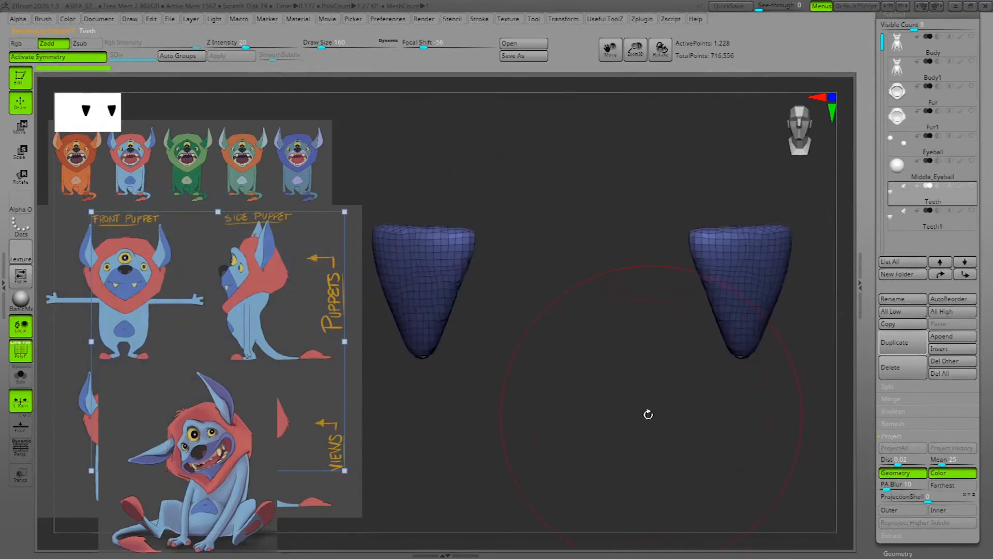
drag(708, 439, 819, 403)
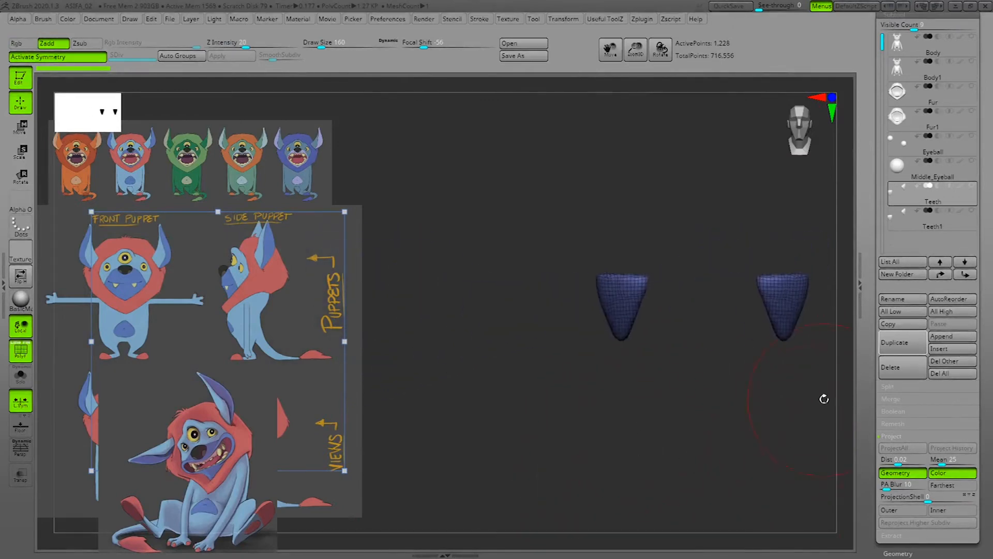
mouse_move(737, 465)
alt+mouse_down()
mouse_move(635, 448)
mouse_move(658, 468)
mouse_move(745, 472)
mouse_move(740, 481)
alt+mouse_up()
Check the remeshing settings on the Fur subtool, and return to the Teeth subtool's geometry settings.
drag(883, 544, 882, 426)
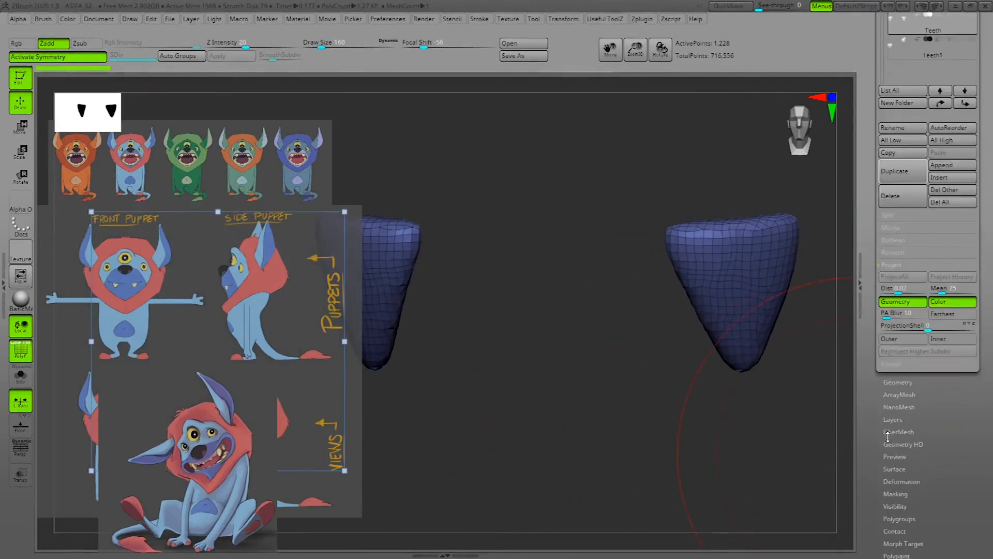
click(907, 382)
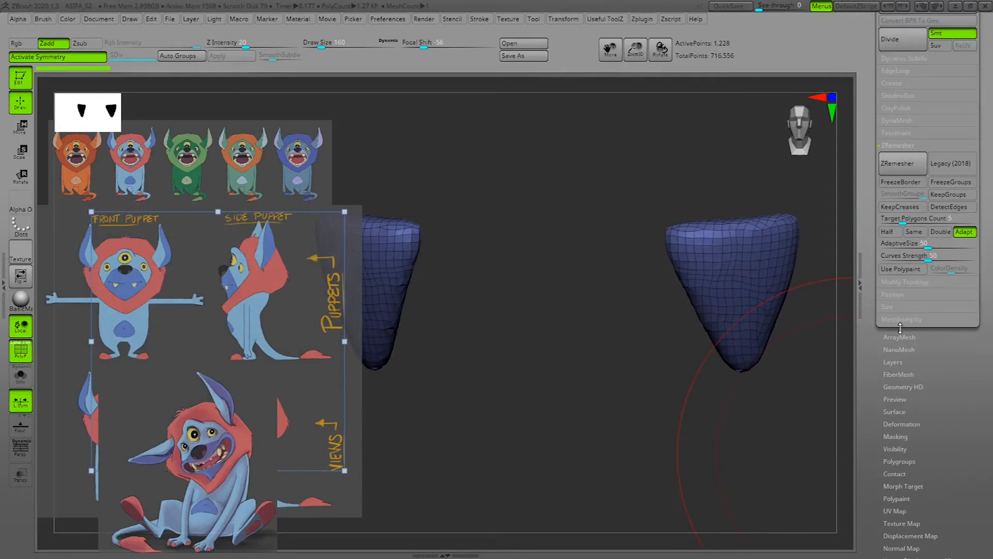
drag(888, 146, 898, 399)
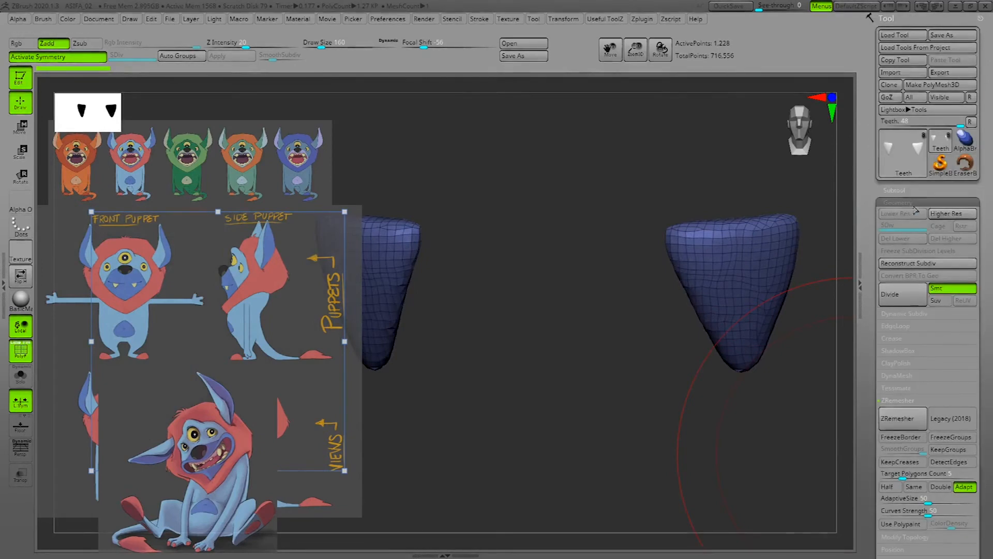
click(901, 190)
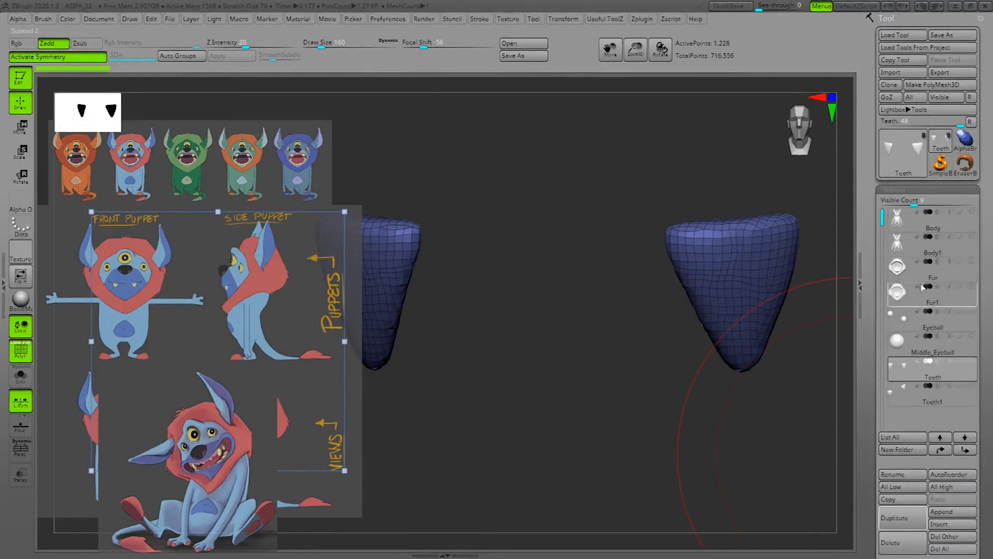
click(913, 268)
drag(866, 421, 897, 336)
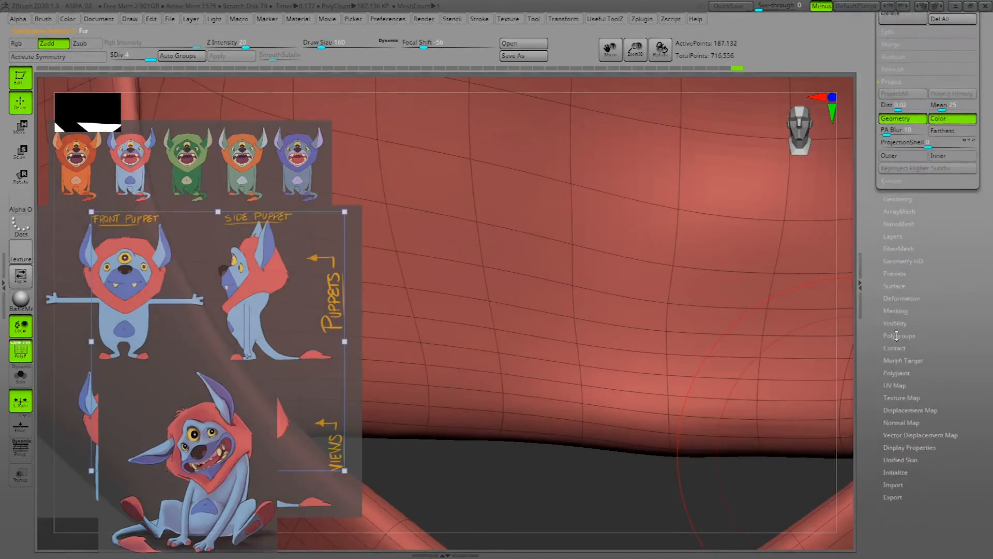
click(903, 198)
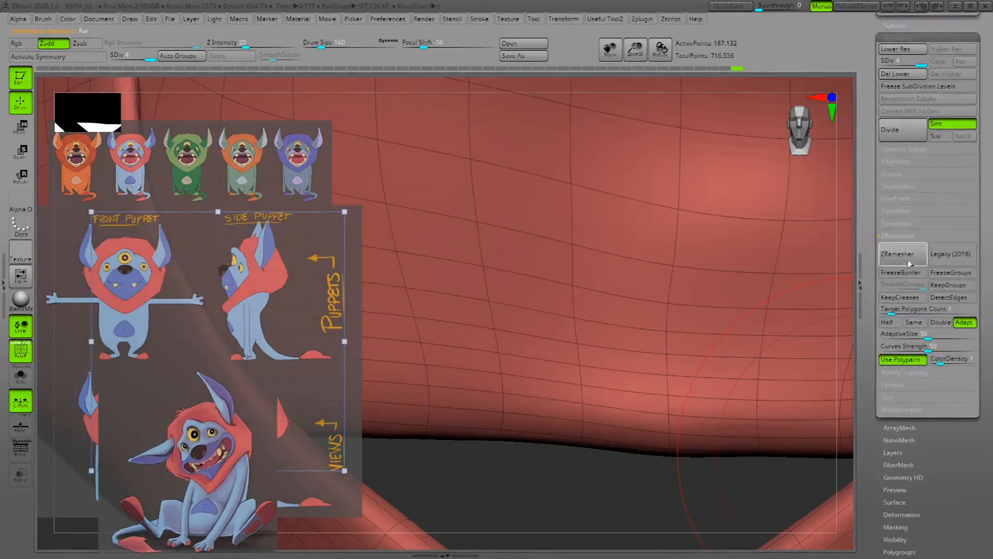
click(910, 217)
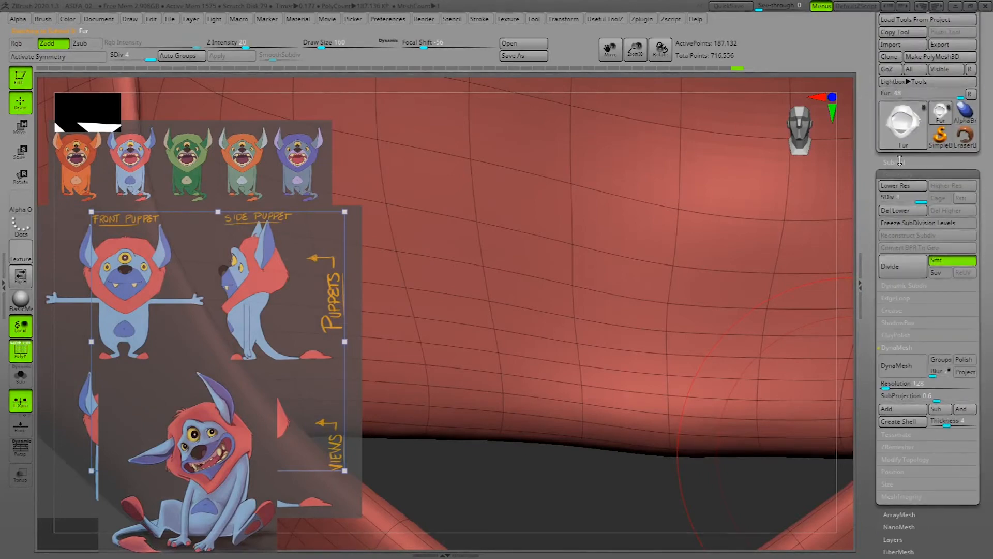
click(899, 161)
click(926, 341)
drag(876, 391, 878, 149)
click(899, 454)
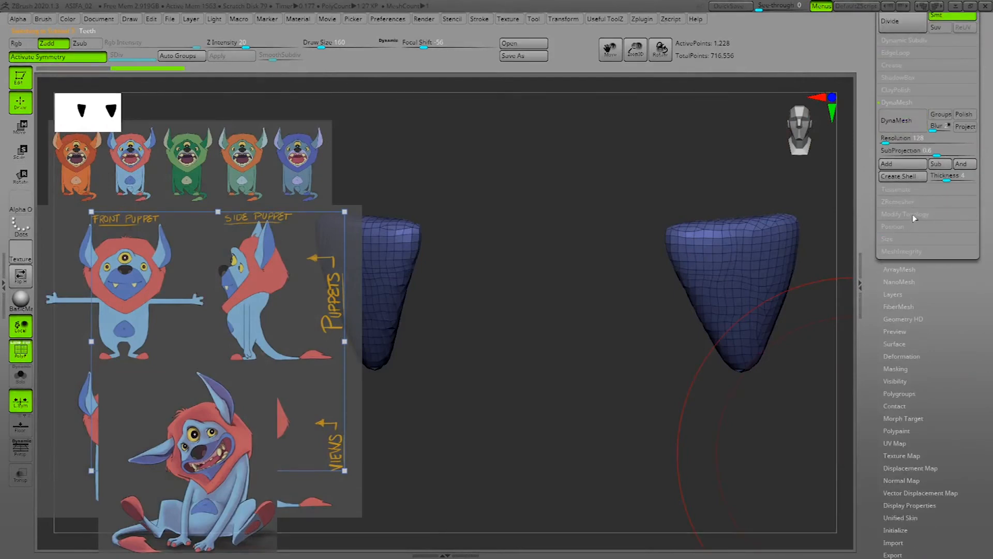
Try to ZRemesh the teeth with a Target Polygons Count of 1.
click(903, 202)
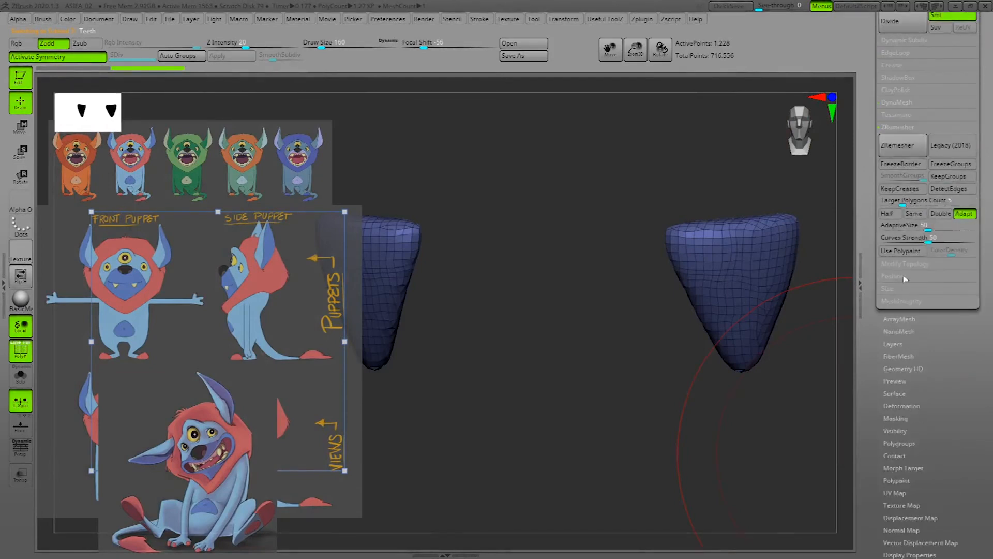
click(917, 203)
text(1)
key(Return)
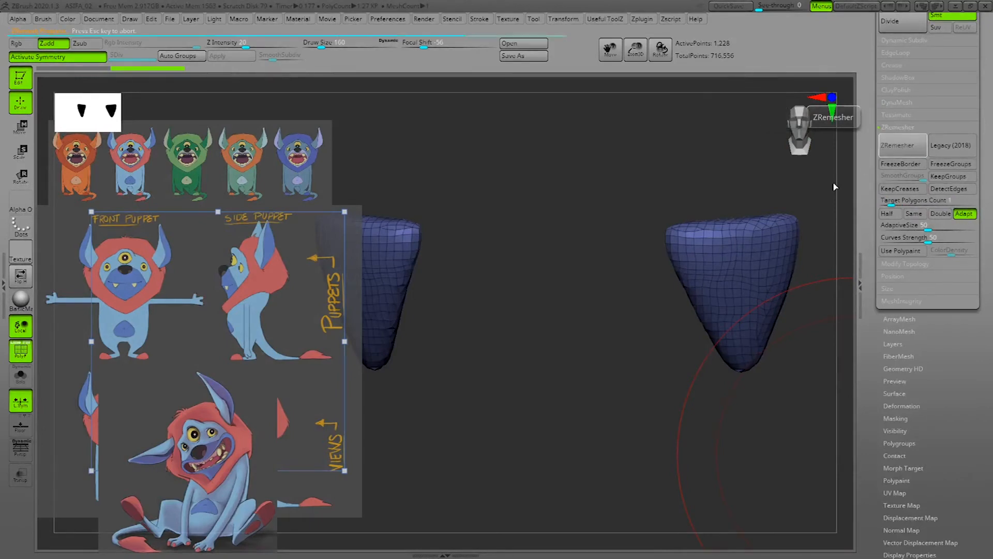
drag(834, 182, 765, 444)
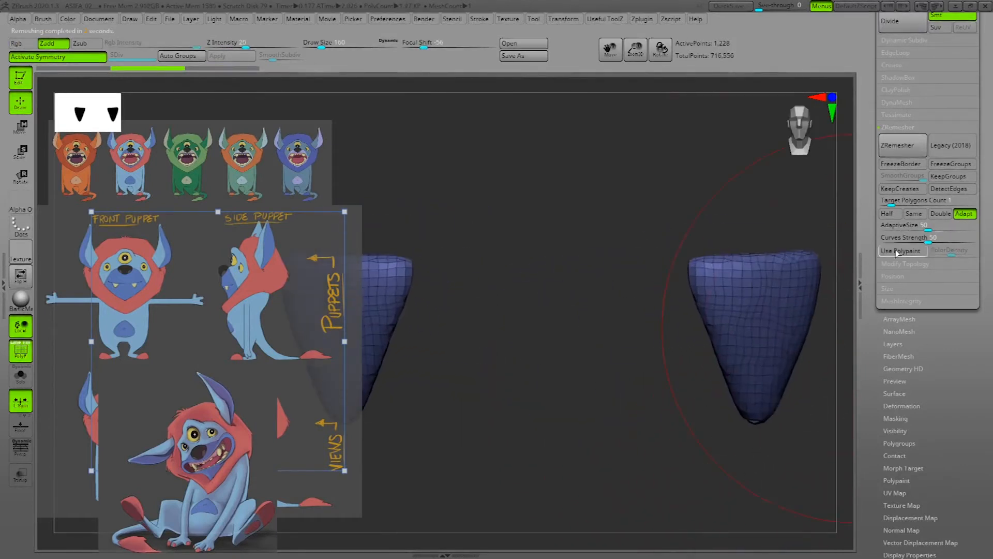
Set the Target Polygons Count to 0.65 and ZRemesh the teeth.
click(904, 208)
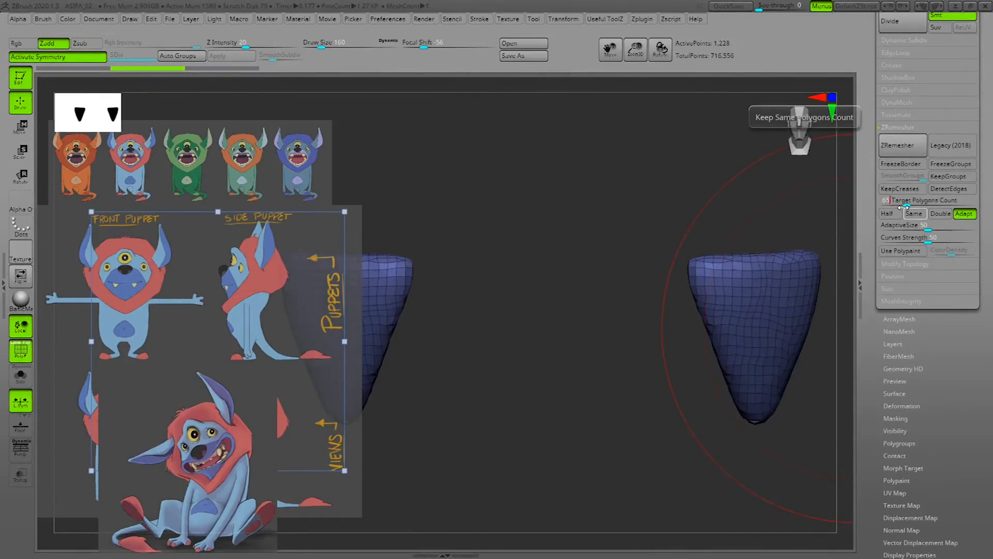
click(903, 145)
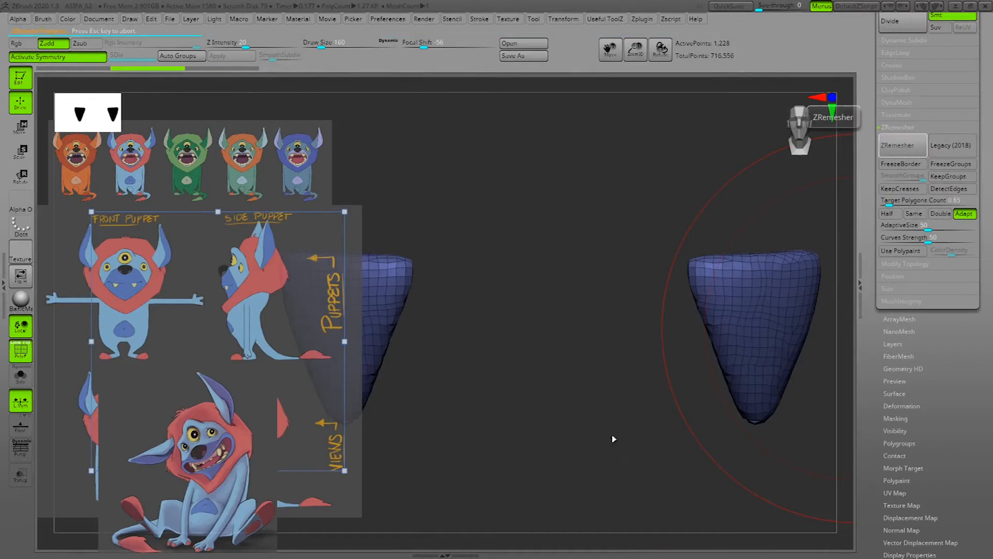
drag(623, 444, 660, 459)
Divide the remeshed teeth three times to reach subdivision level 4, and reopen the subtool list.
key(space)
drag(870, 59, 874, 331)
click(933, 189)
drag(761, 421, 768, 446)
drag(882, 511, 886, 298)
click(894, 511)
drag(891, 502, 891, 351)
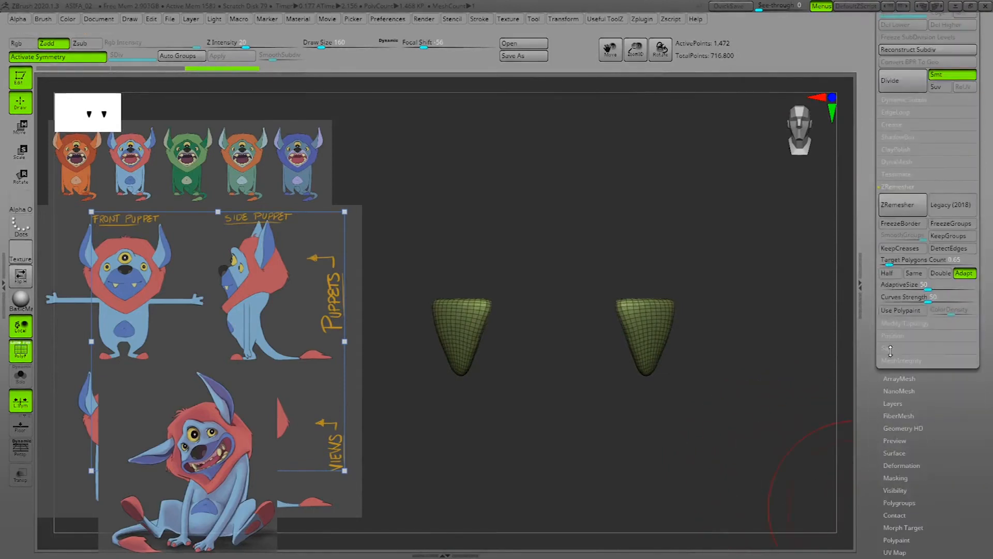
drag(903, 60, 903, 153)
click(907, 178)
click(907, 178)
click(911, 179)
click(894, 70)
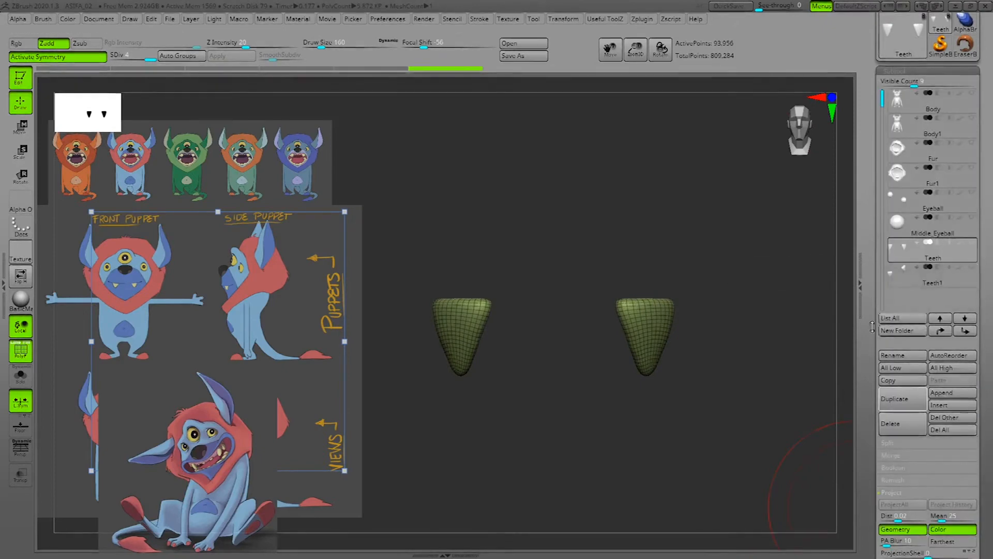
Hide the wireframe and smooth the surface of the subdivided teeth.
key(shift+f)
key(shift+f)
drag(772, 391, 767, 423)
key(shift+f)
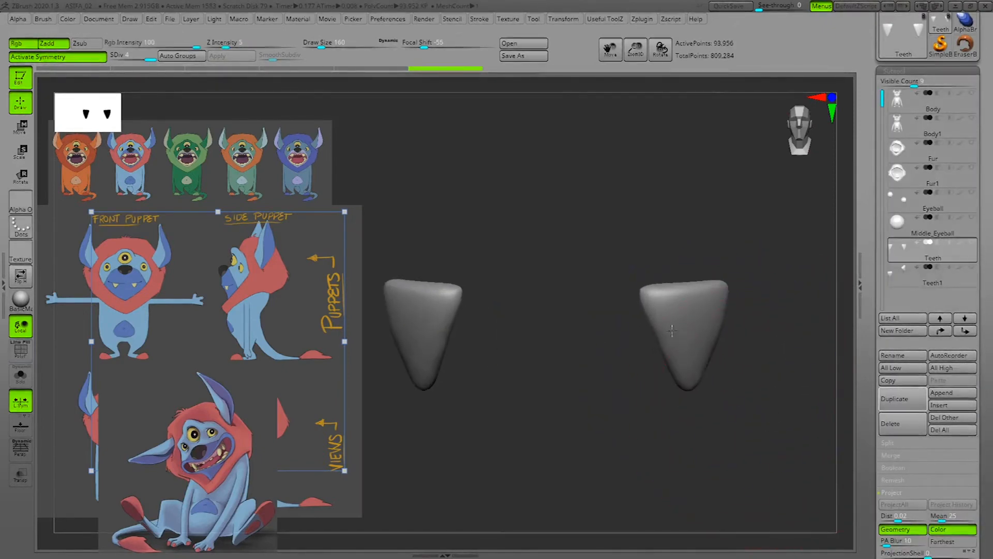
mouse_move(827, 290)
mouse_down()
mouse_move(765, 445)
mouse_move(739, 466)
mouse_move(750, 388)
mouse_move(771, 405)
mouse_move(765, 450)
mouse_up()
drag(780, 389, 748, 401)
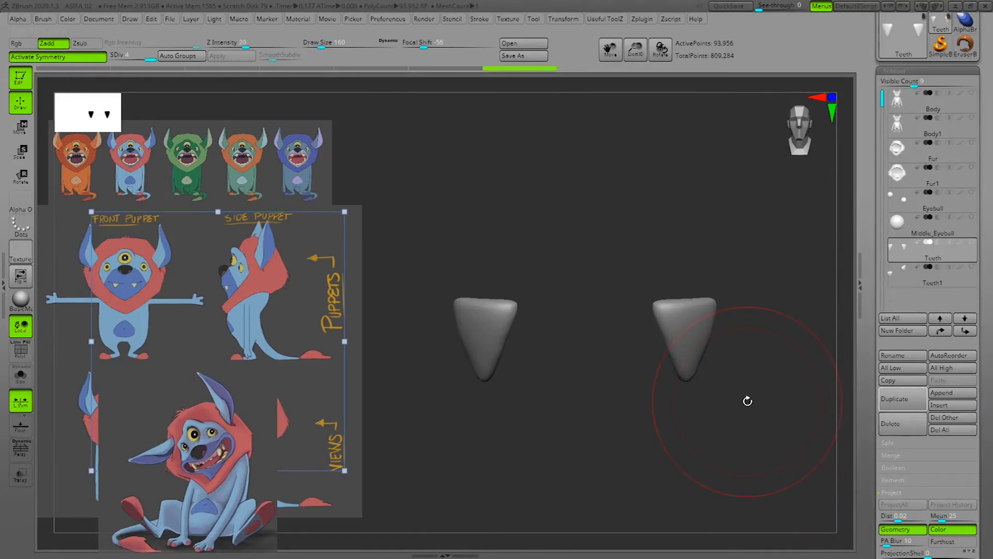
Delete the old source subtools Body1, Fur1 and Teeth1.
click(932, 126)
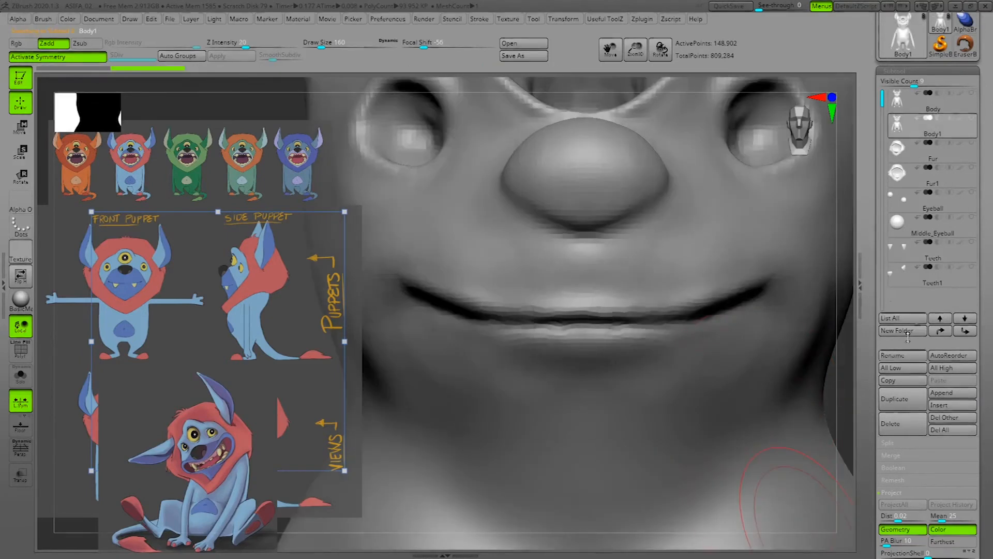
click(906, 430)
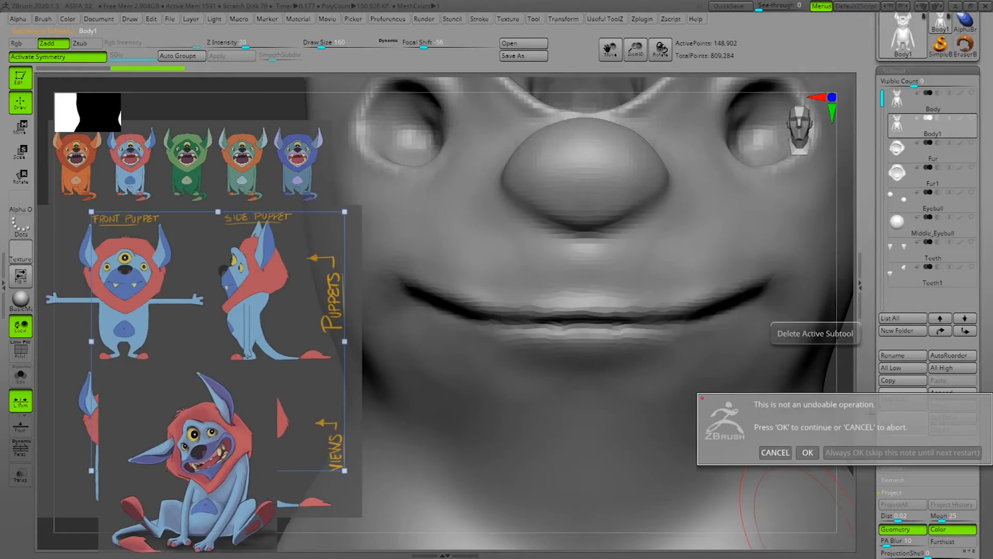
click(806, 453)
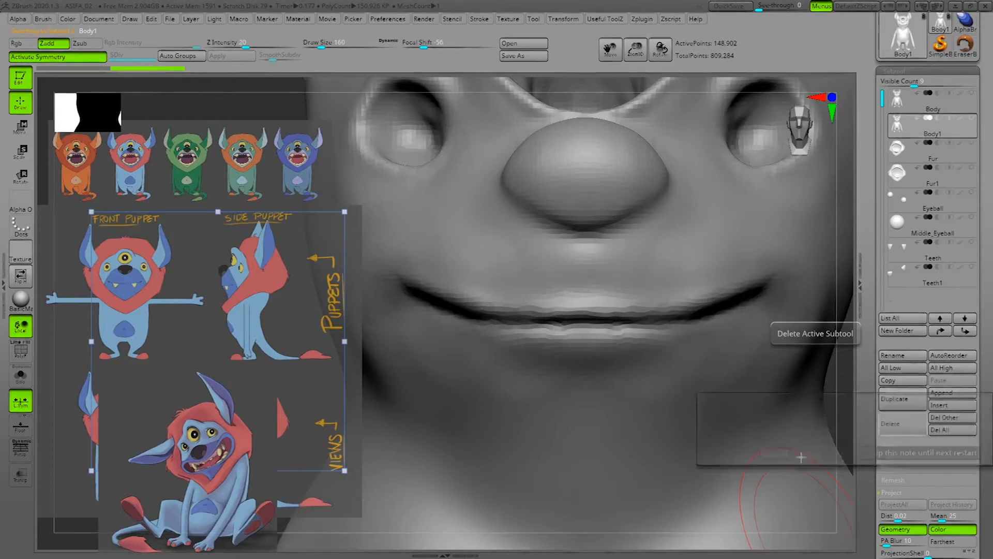
click(938, 164)
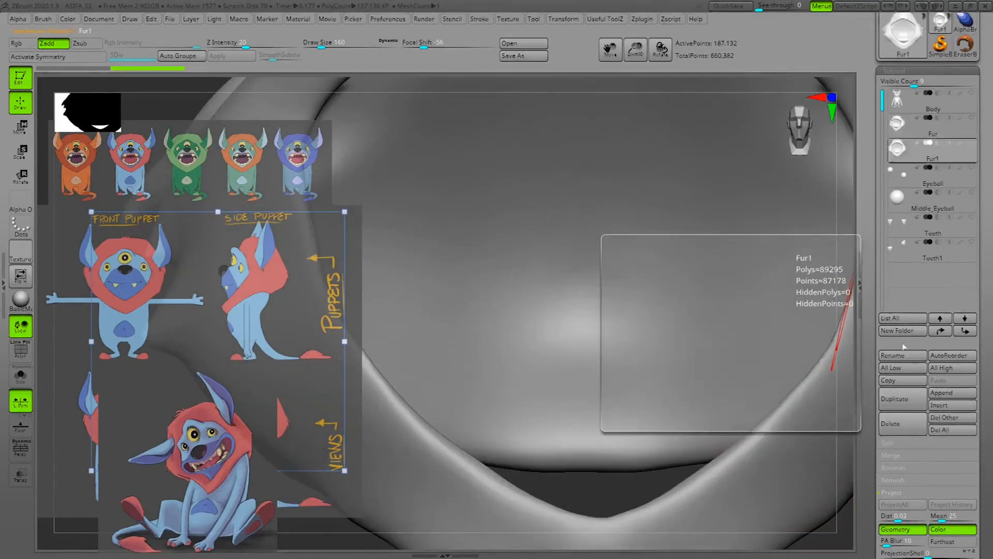
click(904, 431)
click(807, 452)
click(932, 235)
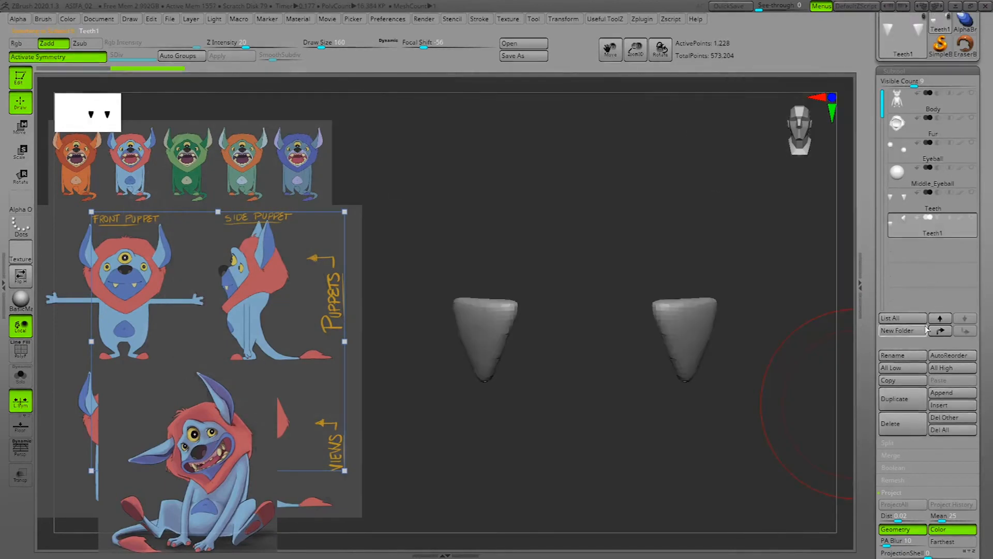
click(897, 429)
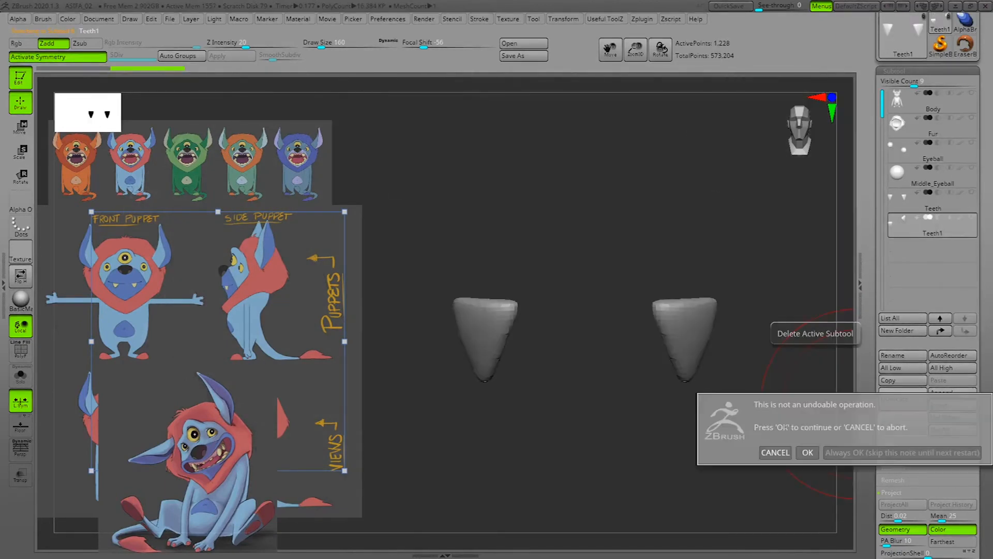
click(807, 452)
Make the Body, Fur, Eyeball and Middle_Eyeball subtools visible alongside the teeth, frame the whole creature and save the project.
click(975, 96)
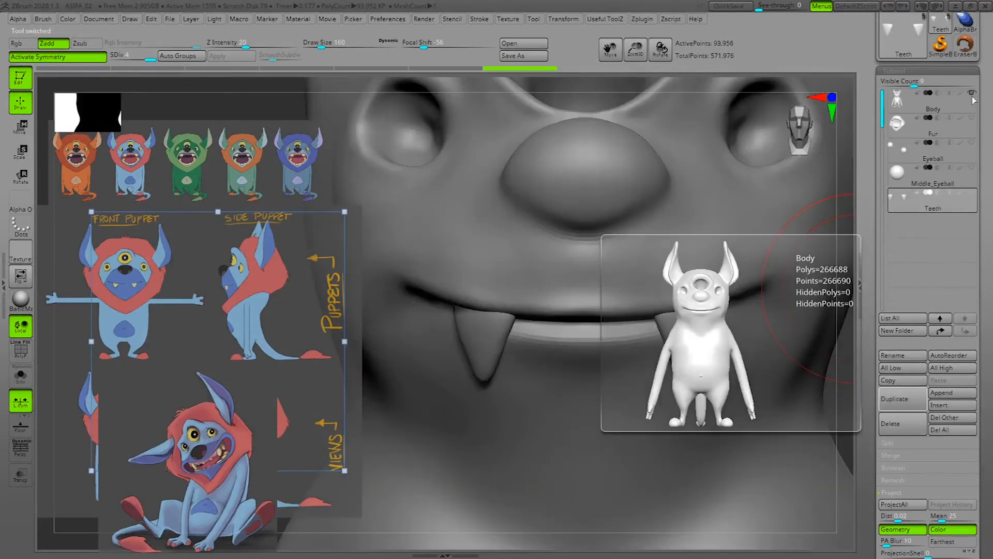
click(975, 95)
click(974, 190)
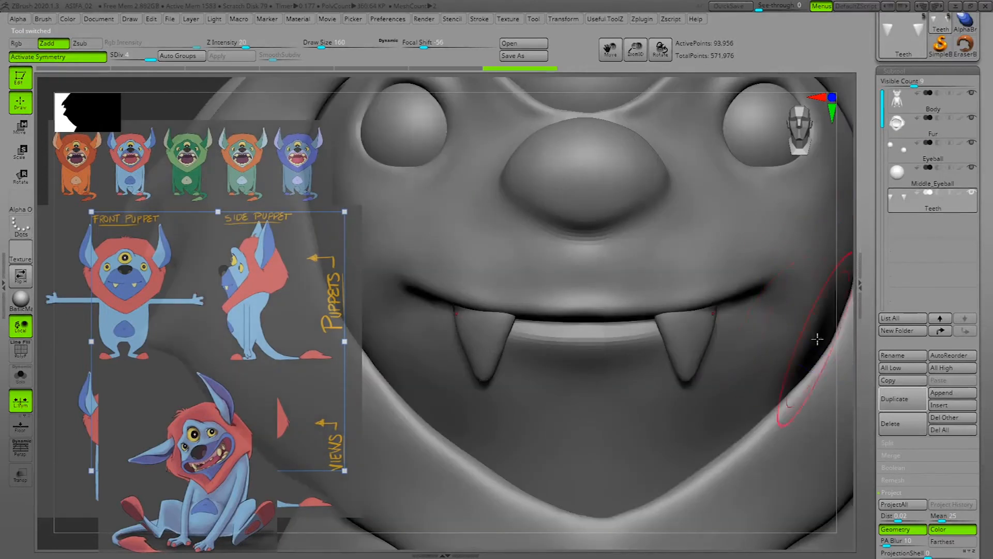
alt+drag(849, 341, 449, 191)
alt+drag(828, 315, 753, 304)
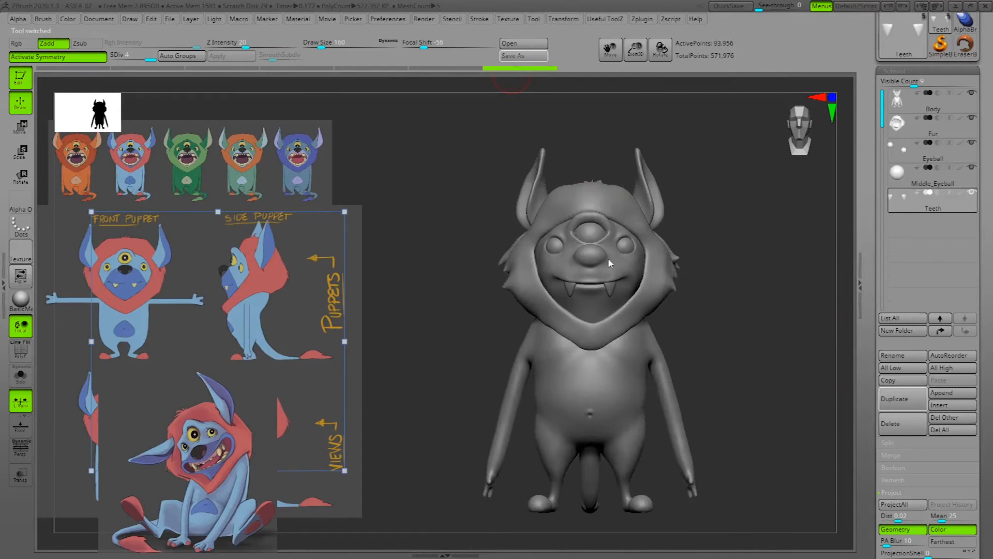
key(ctrl+s)
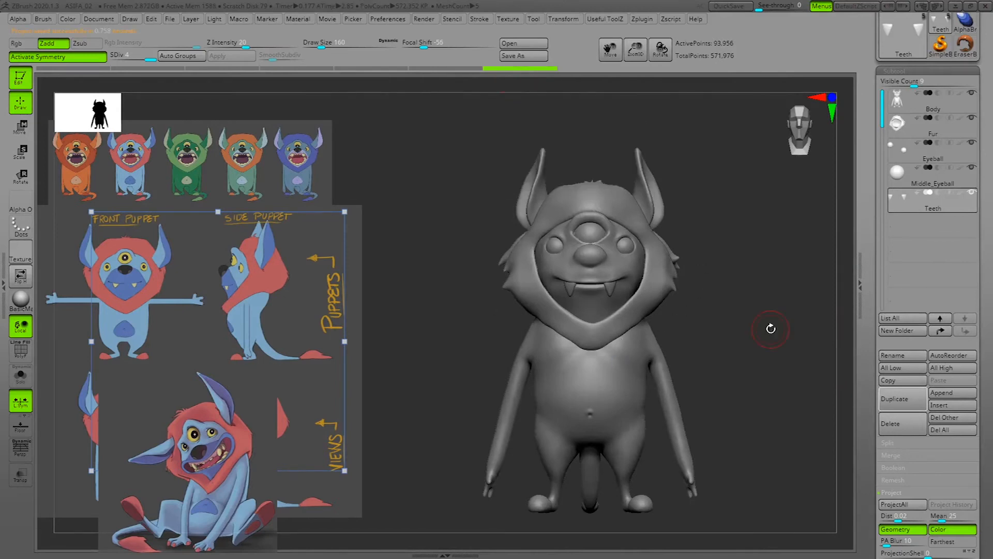
Select the Fur subtool and fill it with a muted red of RGB 205, 92, 92.
alt+drag(765, 297, 757, 309)
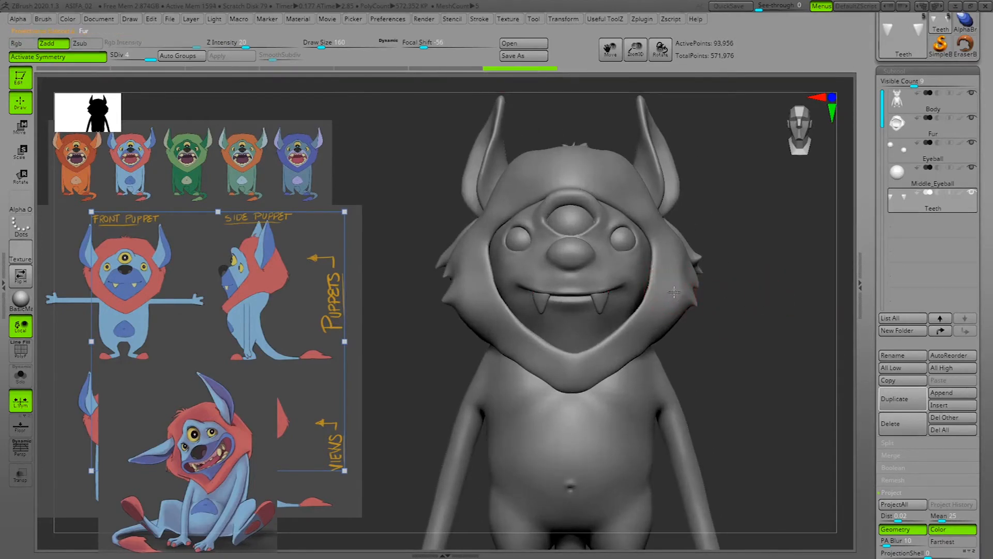
alt+click(674, 293)
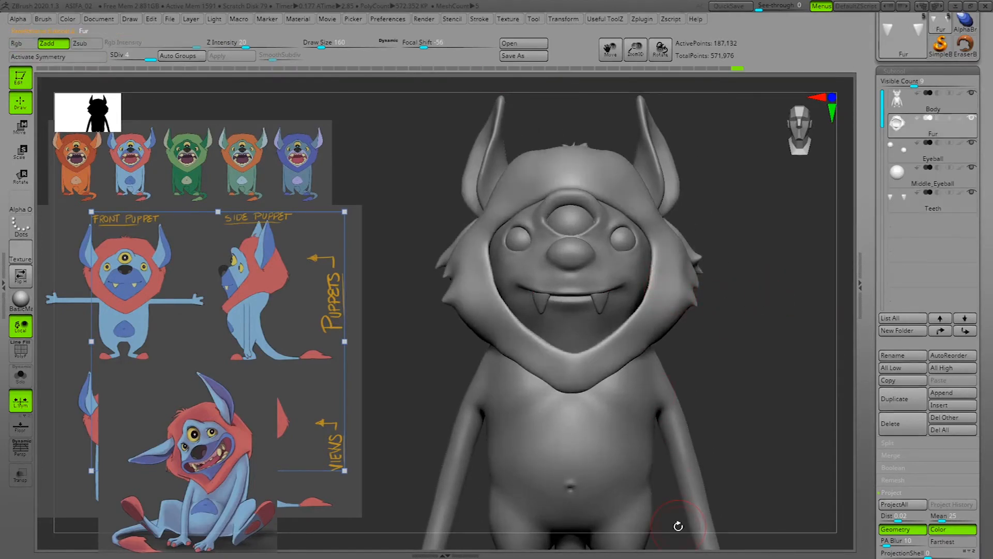
drag(767, 301, 728, 315)
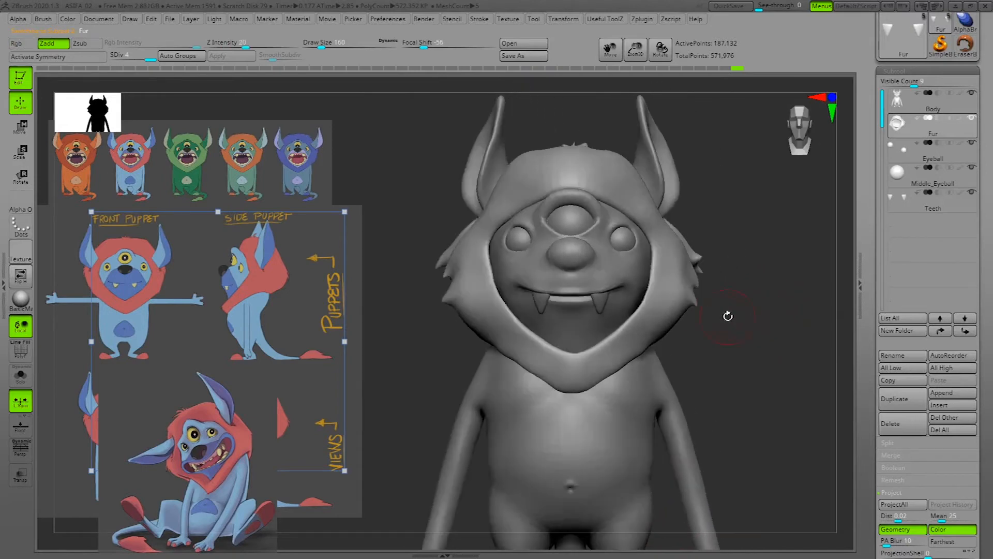
click(68, 20)
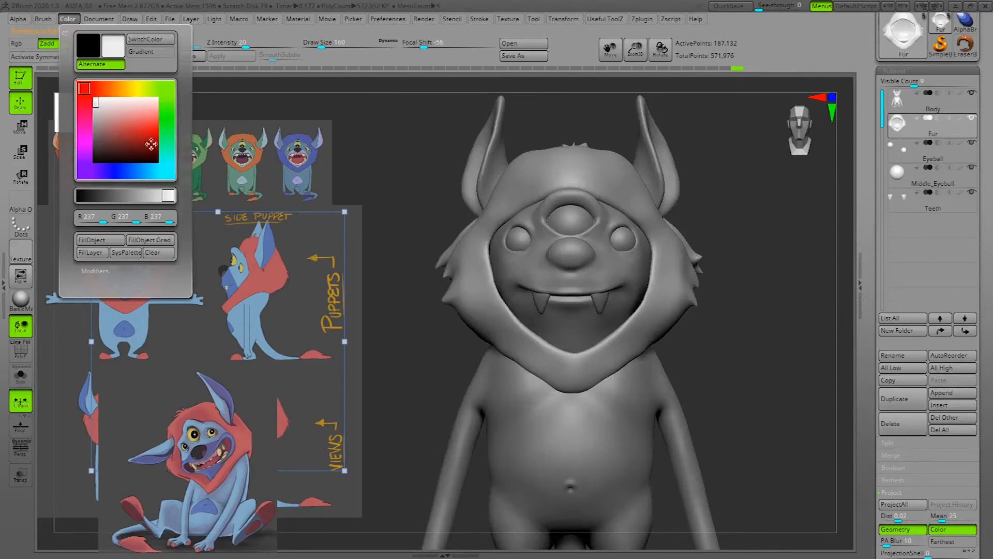
drag(126, 118, 127, 125)
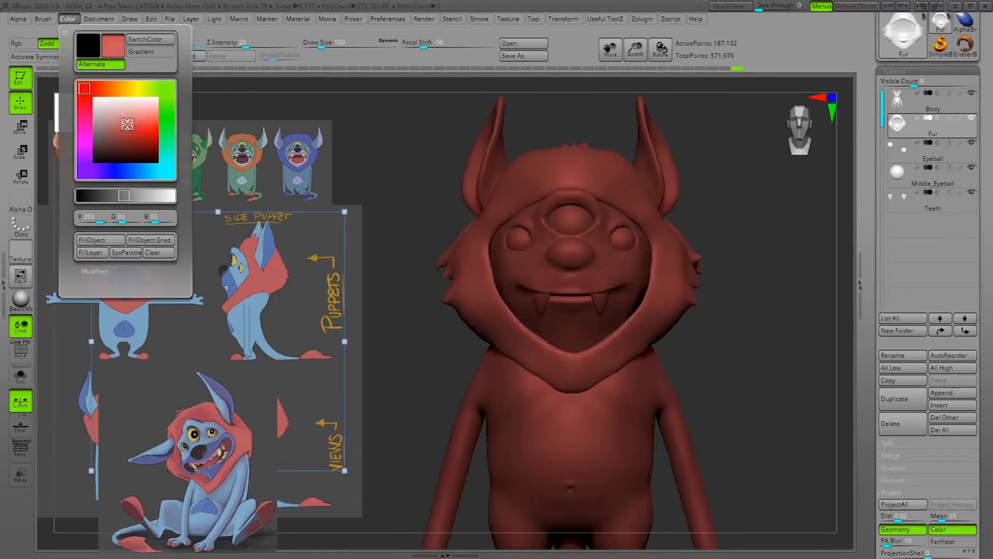
click(114, 240)
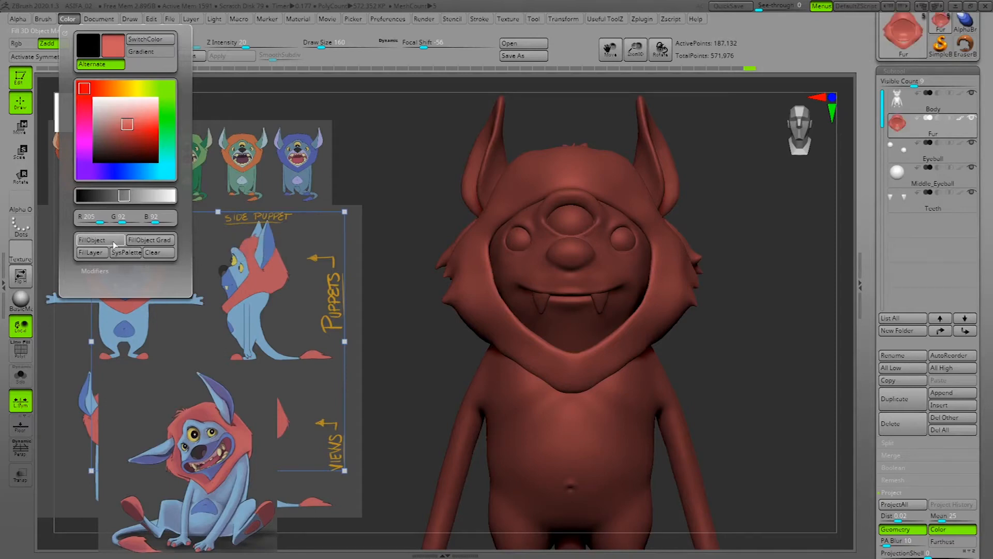
Set the current colour back to near-white, RGB 245, 245, 245.
mouse_move(962, 123)
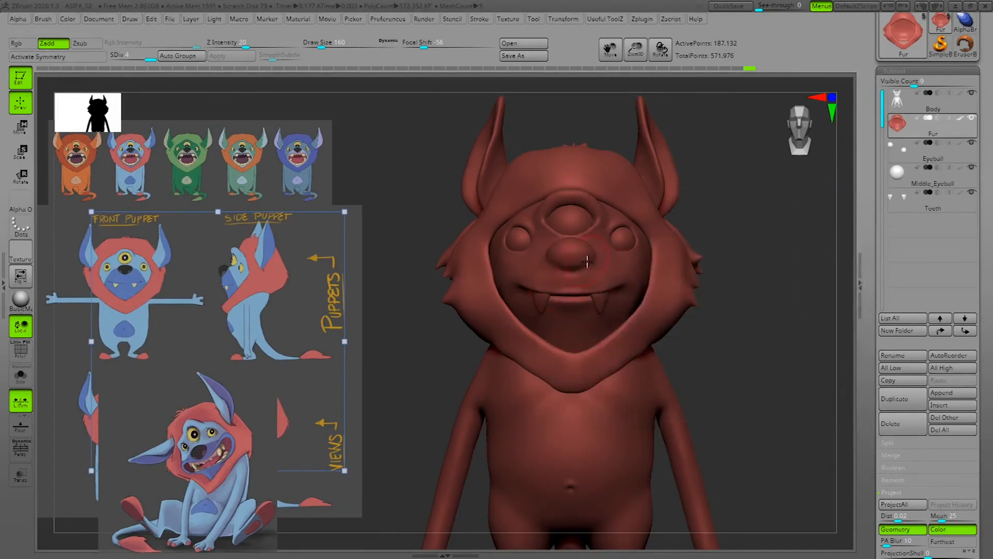
click(43, 19)
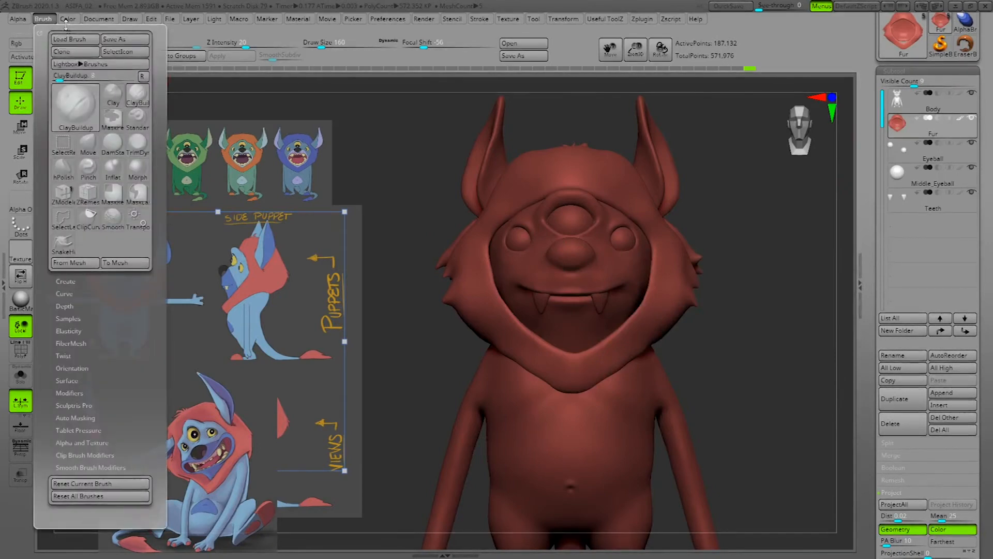
click(68, 18)
drag(101, 112, 90, 98)
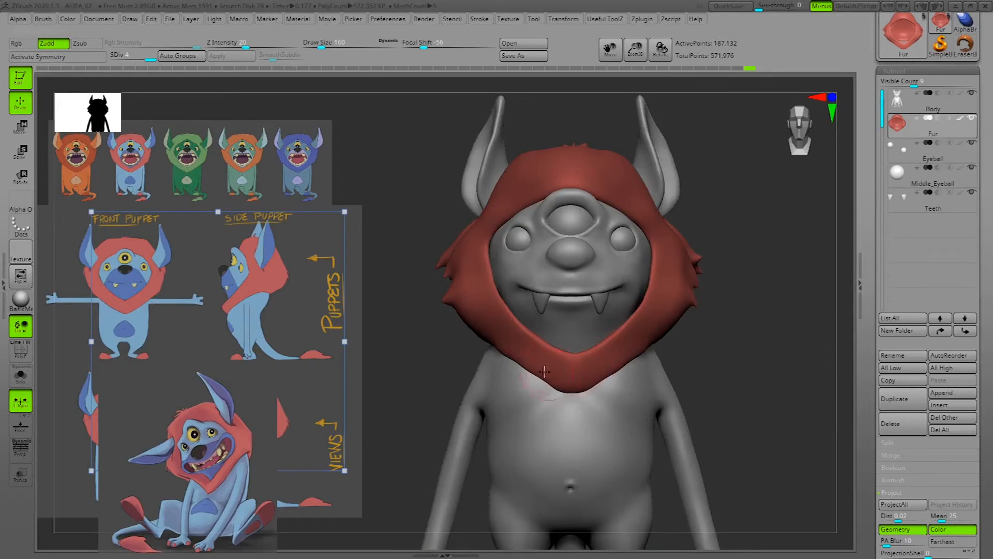
drag(705, 329, 776, 274)
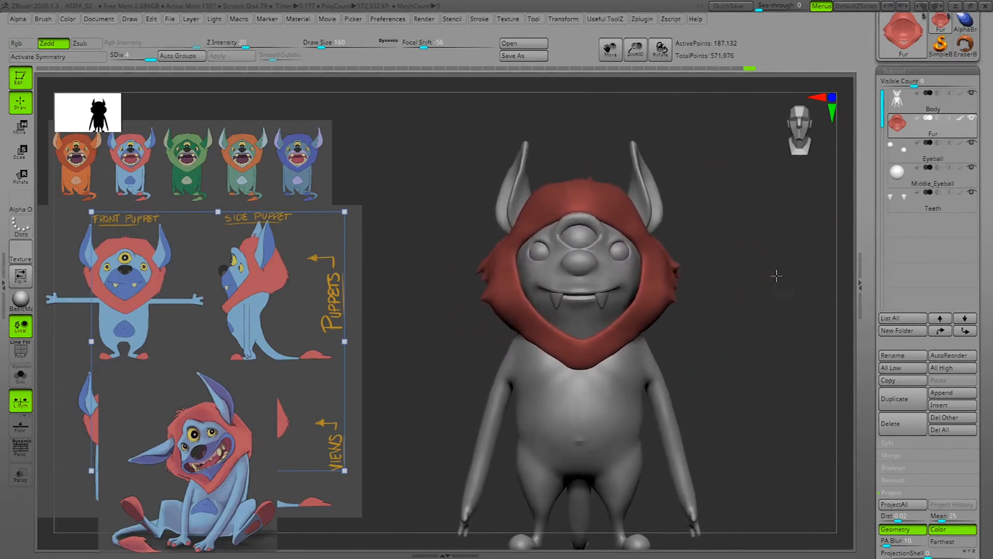
click(68, 19)
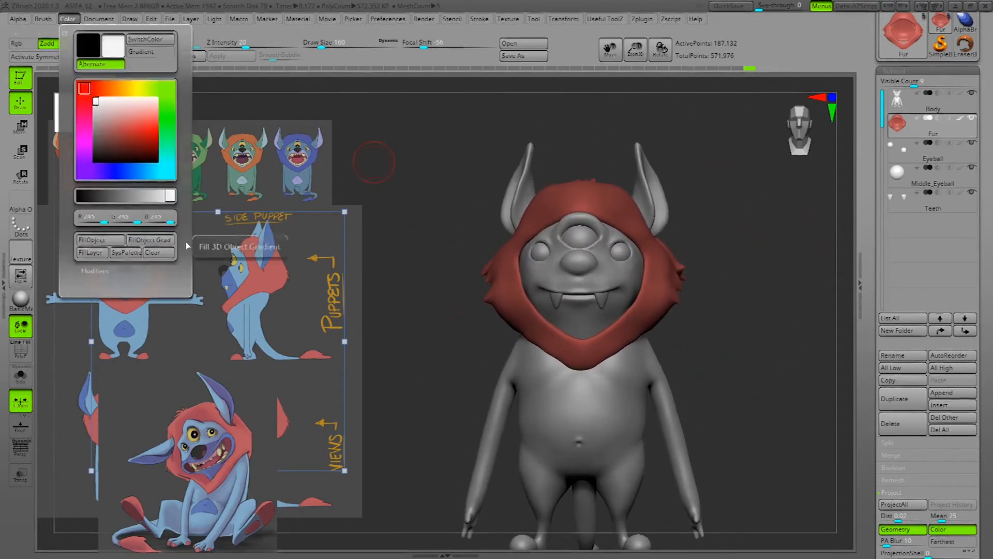
alt+drag(787, 346, 731, 395)
drag(765, 358, 805, 359)
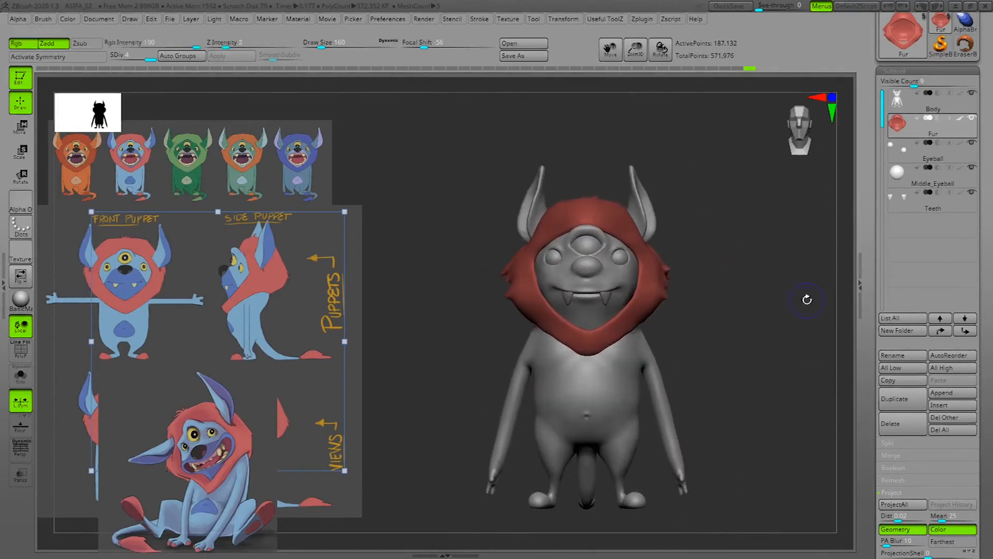
Select the Body subtool and fill it with a light blue of RGB 132, 188, 214.
click(933, 111)
alt+drag(779, 310, 745, 324)
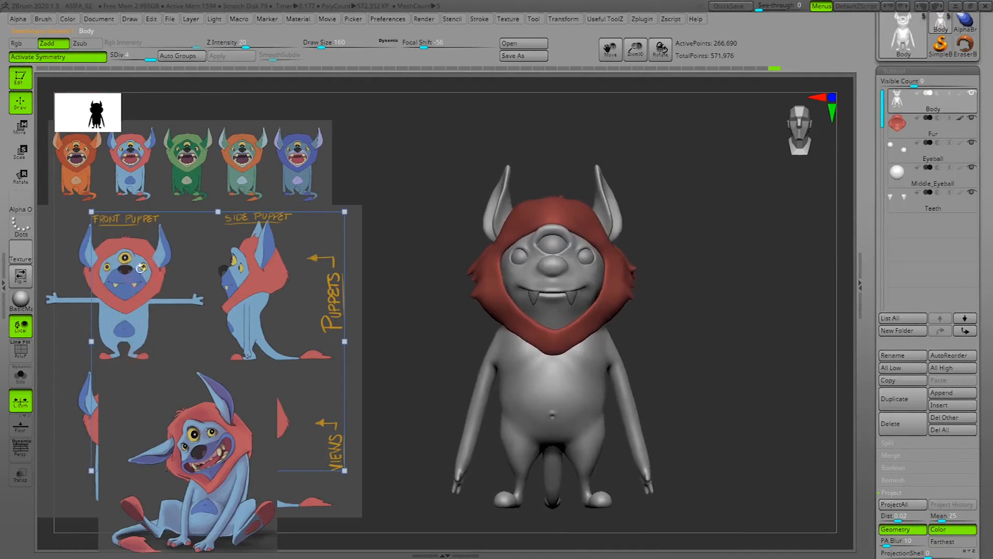
click(46, 19)
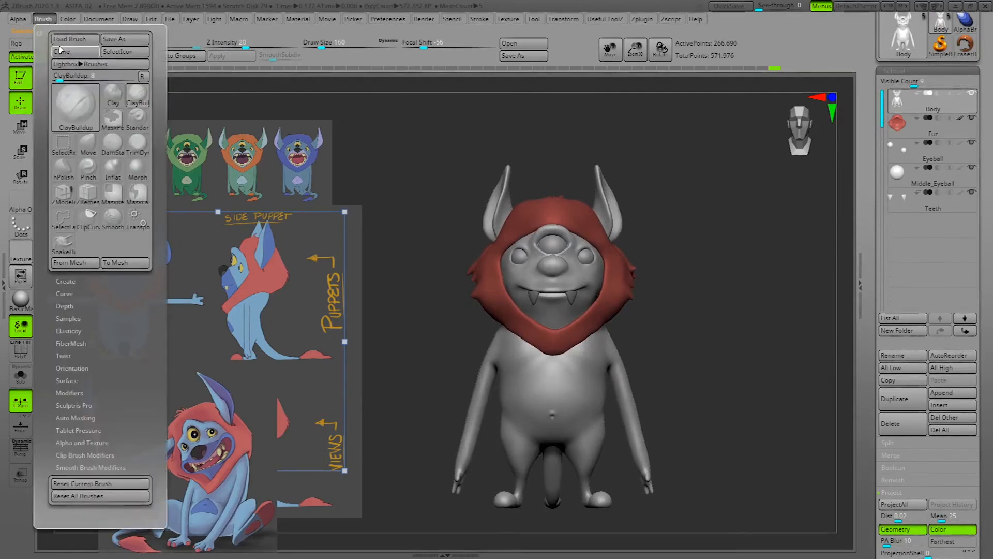
click(67, 20)
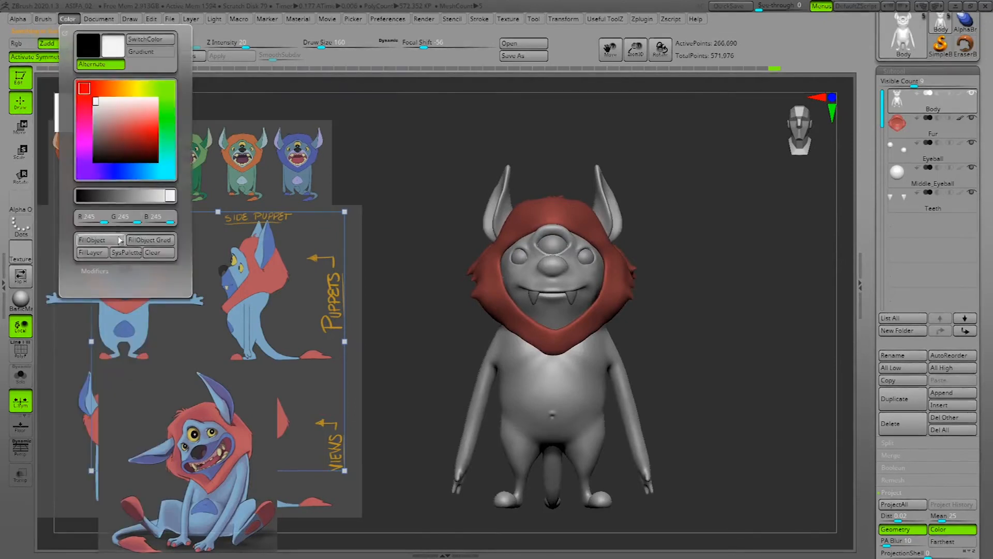
click(150, 172)
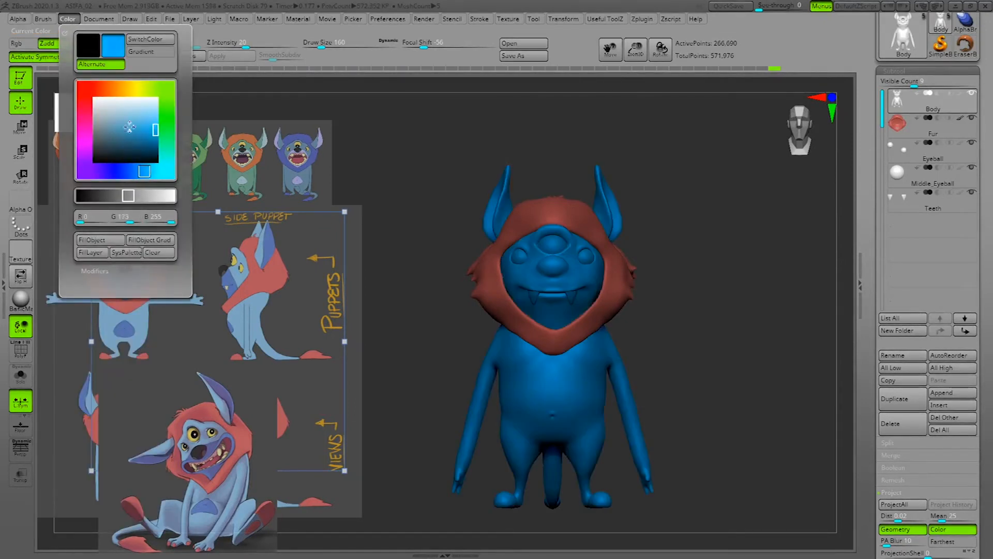
click(124, 118)
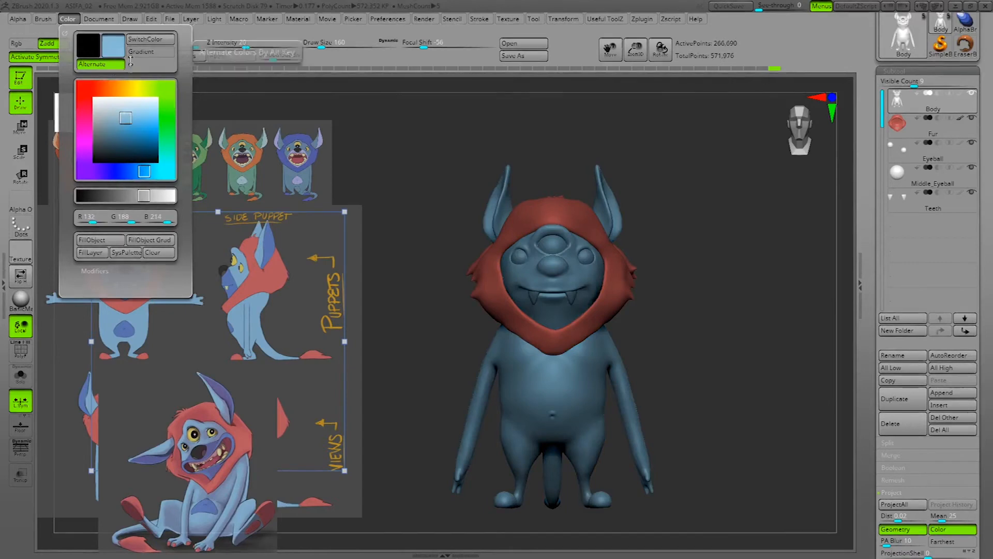
click(109, 244)
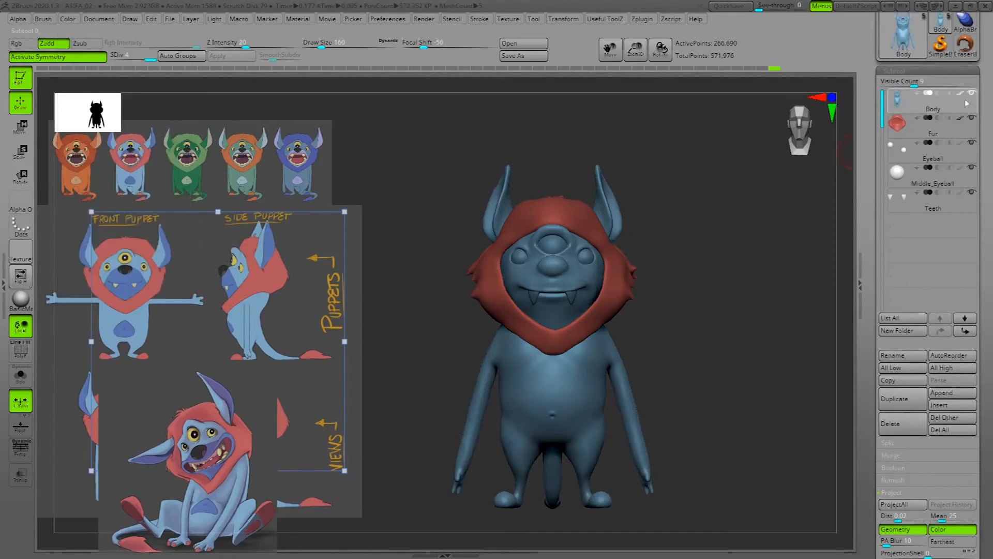
Set the current colour to a muted dark blue of RGB 84, 106, 153 for the body's darker markings.
drag(723, 297, 721, 328)
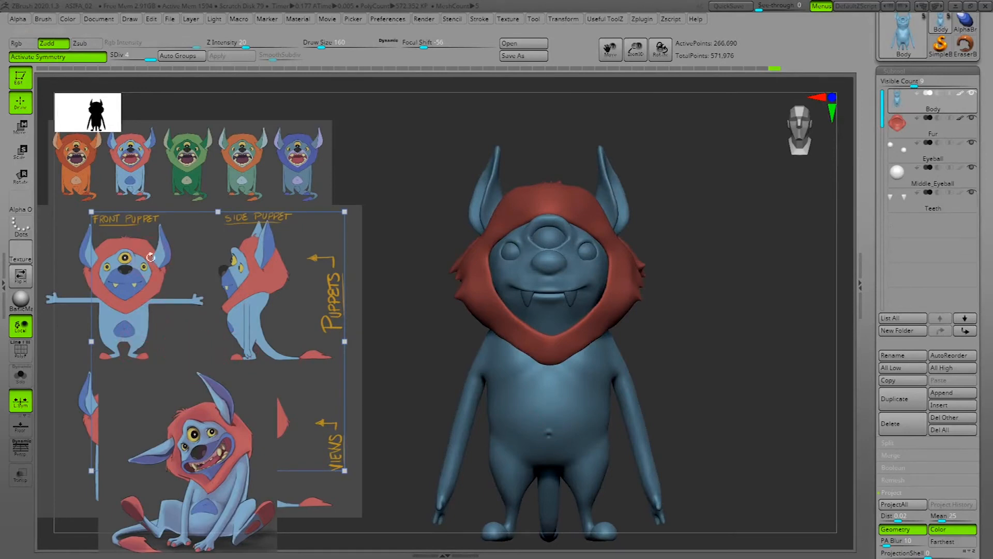
mouse_move(724, 378)
mouse_down()
mouse_move(714, 386)
mouse_move(807, 366)
mouse_move(745, 377)
mouse_move(758, 390)
mouse_move(729, 385)
mouse_up()
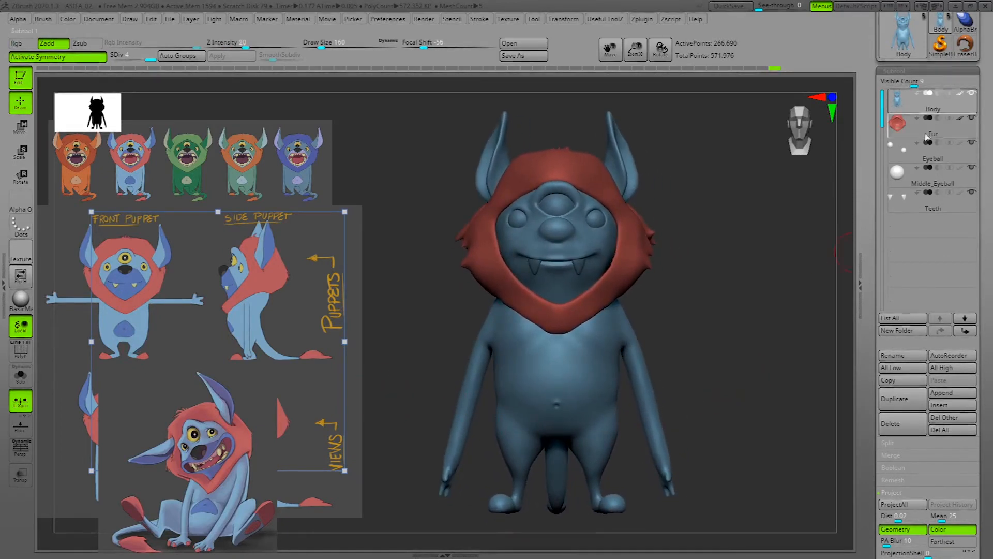
alt+drag(730, 332, 674, 352)
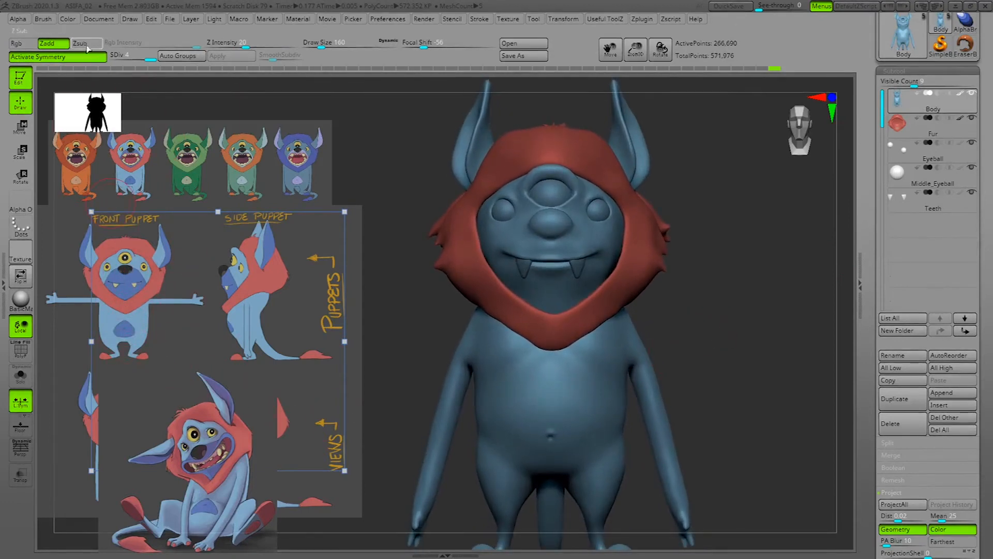
click(68, 20)
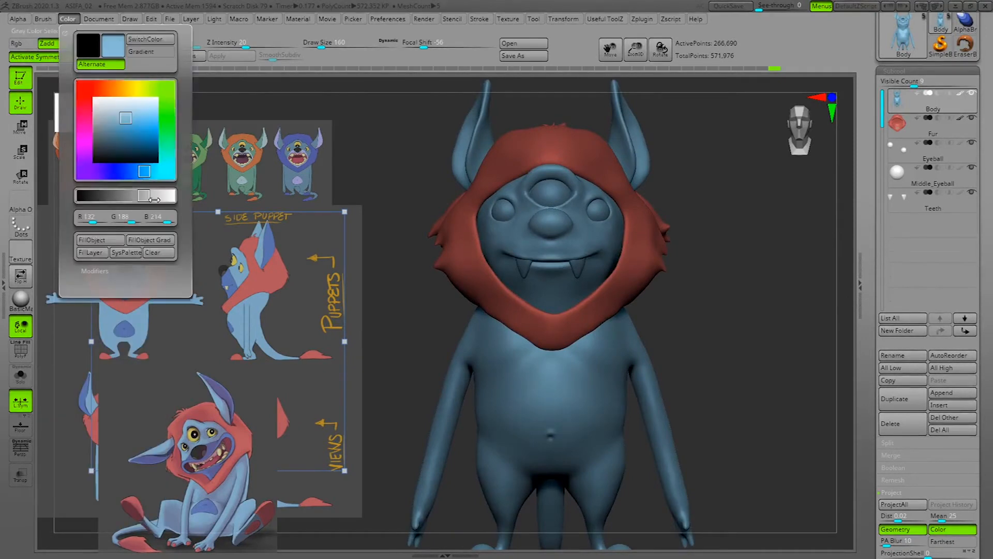
drag(143, 171, 117, 171)
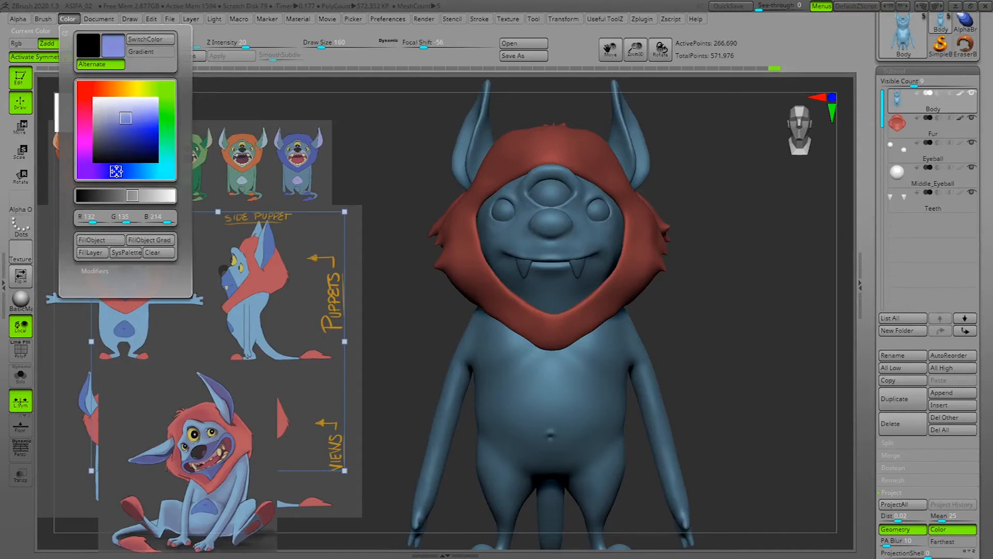
click(122, 122)
drag(122, 124, 112, 131)
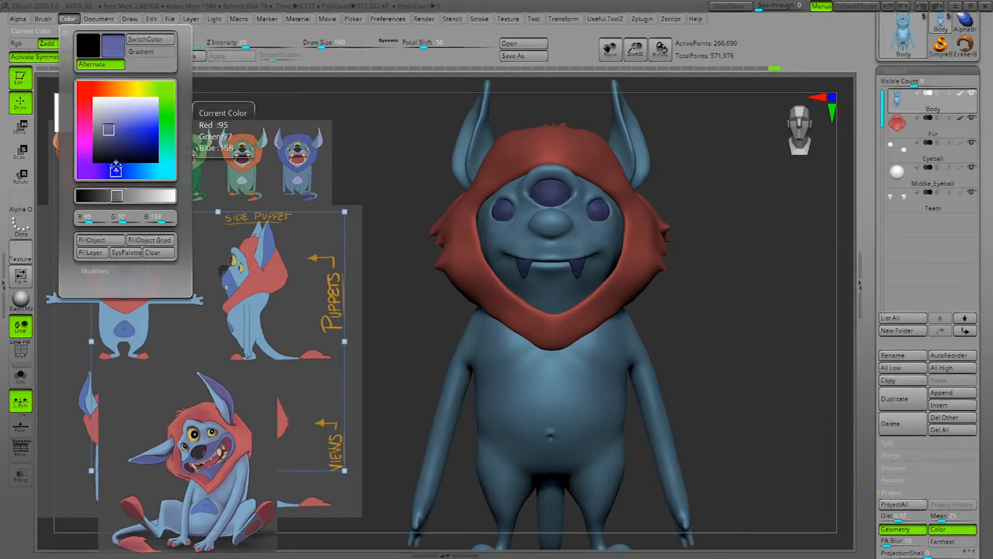
drag(115, 172, 129, 173)
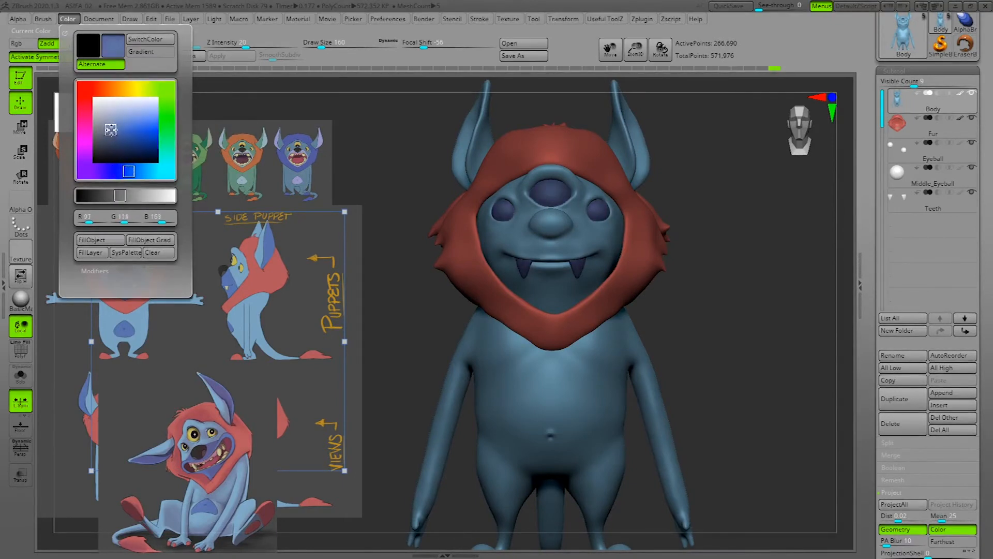
drag(114, 129, 110, 132)
drag(111, 132, 112, 134)
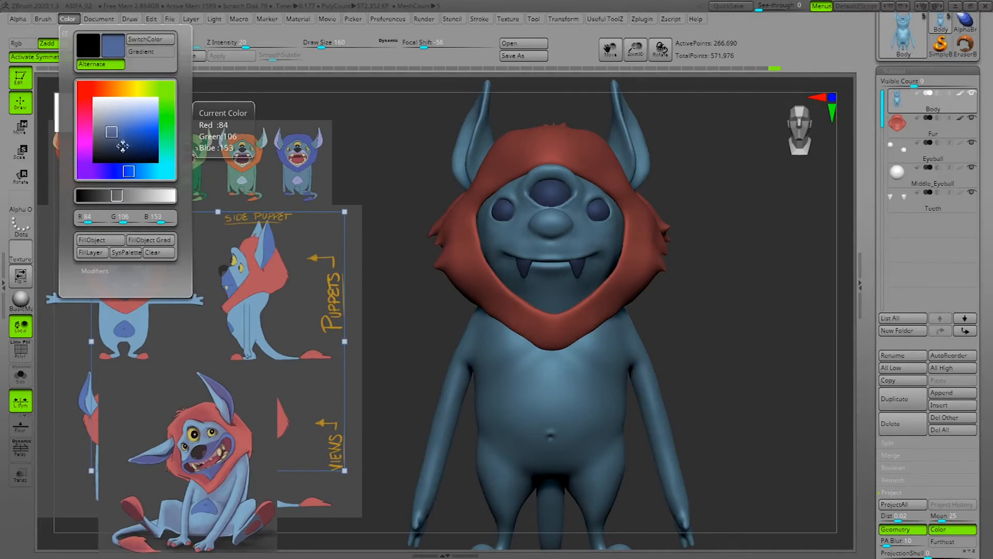
Switch to the Standard brush in Rgb mode, ready for painting colour on the creature's torso.
alt+drag(764, 369, 776, 292)
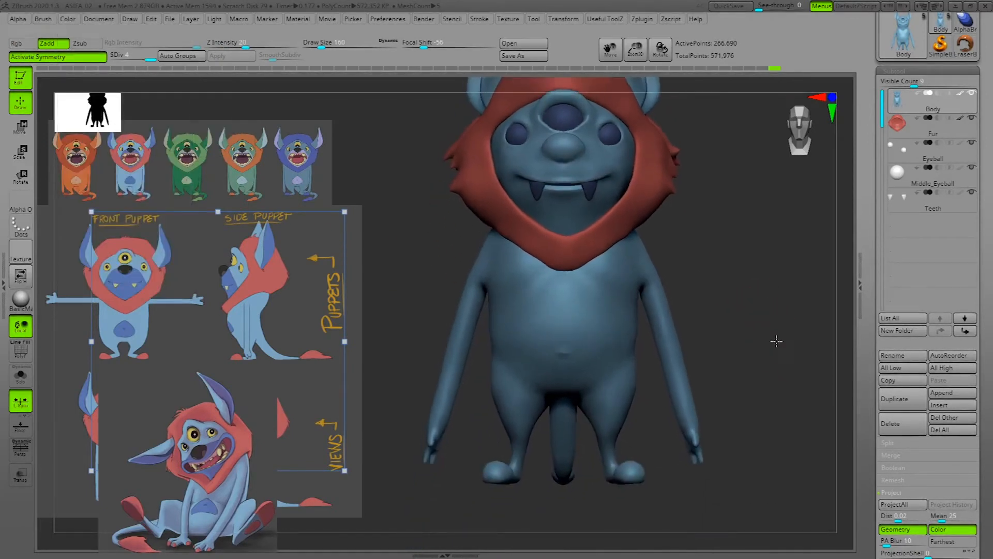
ctrl+right_drag(782, 341, 768, 347)
key(space)
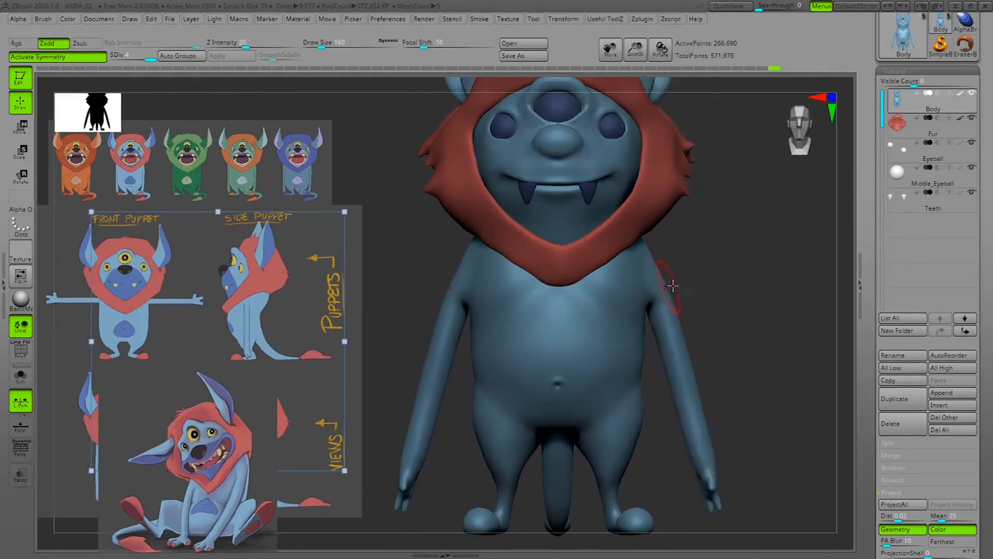
key(b)
key(s)
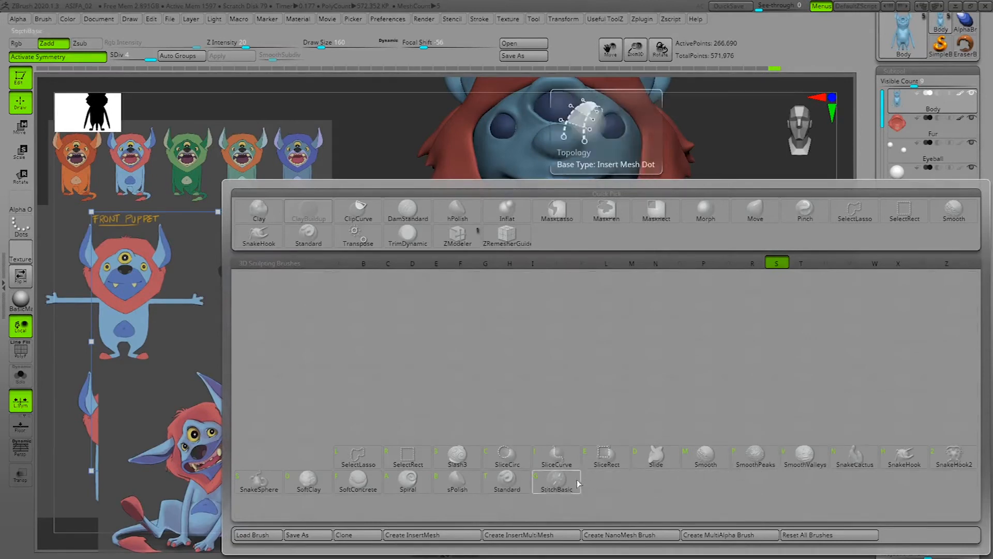
click(508, 484)
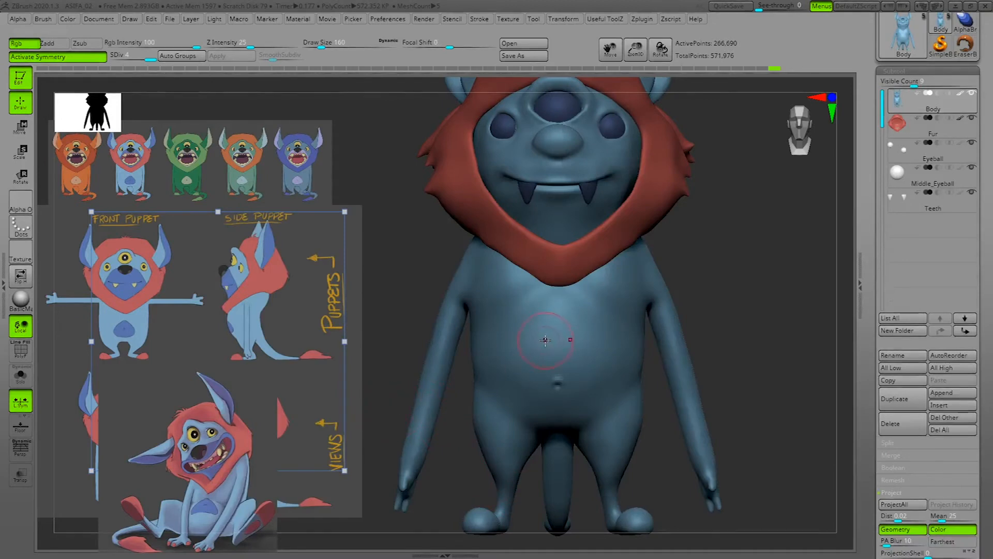
click(130, 19)
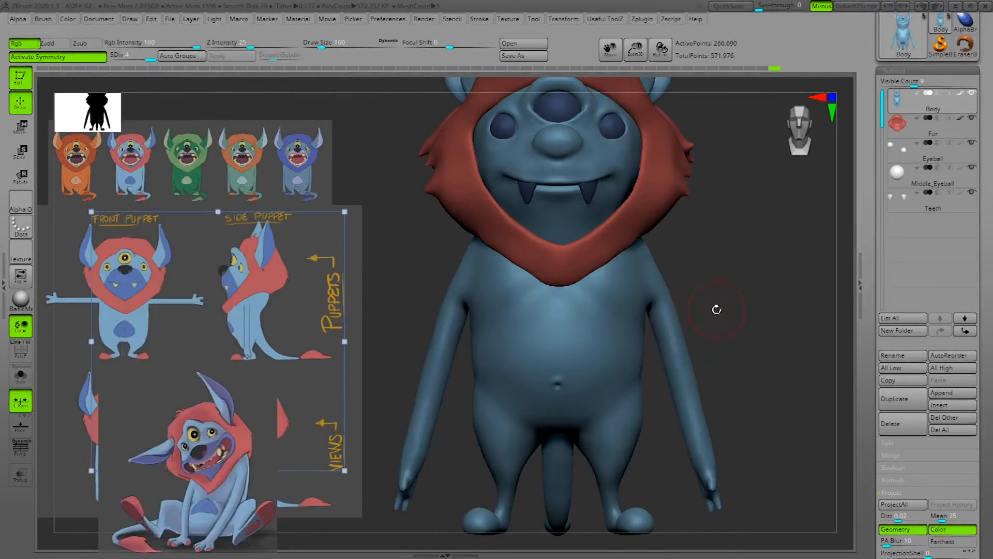
Reduce the brush size and paint a dark blue triangular patch around the navel on the belly.
key(space)
mouse_move(716, 314)
mouse_down()
mouse_move(745, 297)
mouse_move(774, 321)
mouse_move(766, 260)
mouse_up()
key(space)
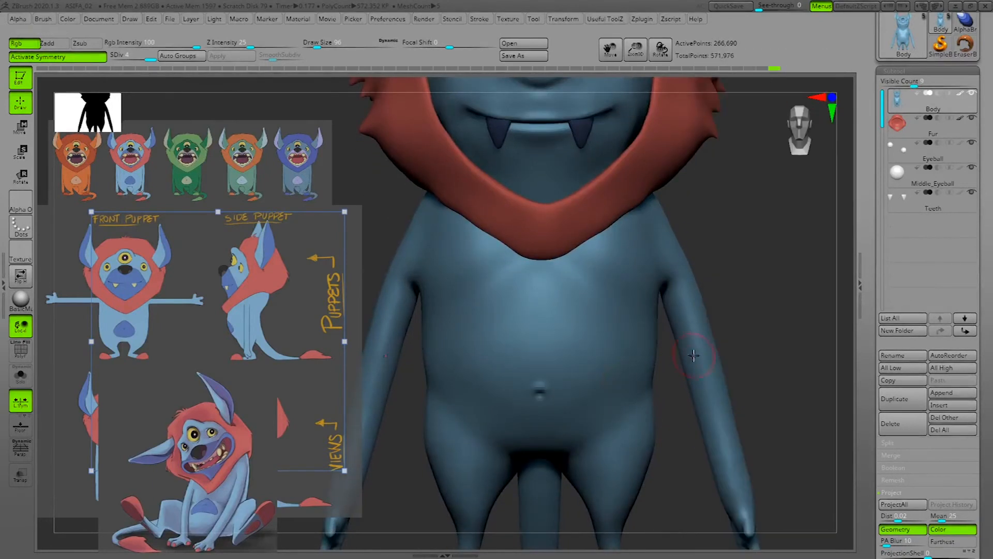
mouse_move(771, 333)
alt+mouse_down()
mouse_move(787, 344)
mouse_move(699, 328)
mouse_move(699, 337)
alt+mouse_up()
key(space)
alt+drag(801, 294, 812, 268)
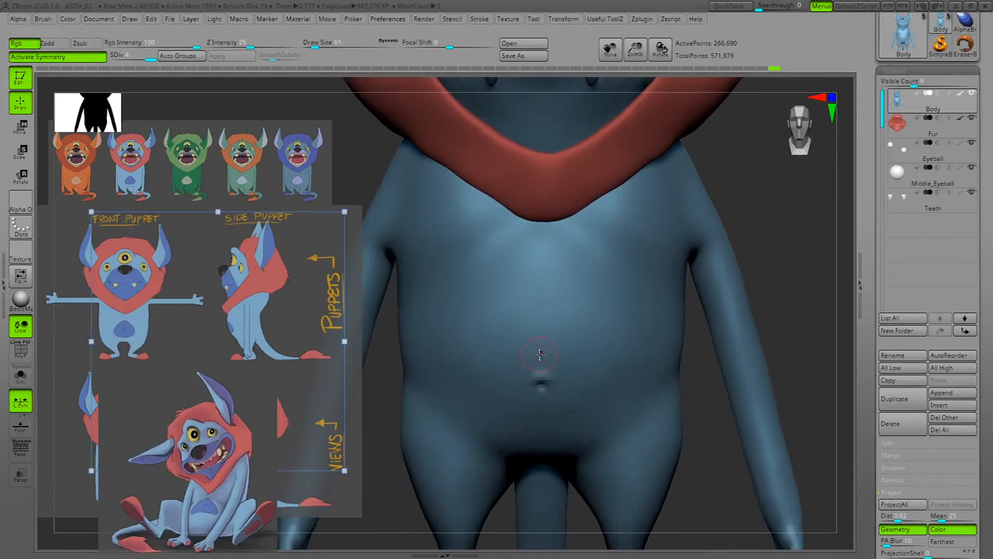
mouse_move(540, 344)
mouse_down()
mouse_move(506, 396)
mouse_move(537, 407)
mouse_move(505, 399)
mouse_move(539, 359)
mouse_up()
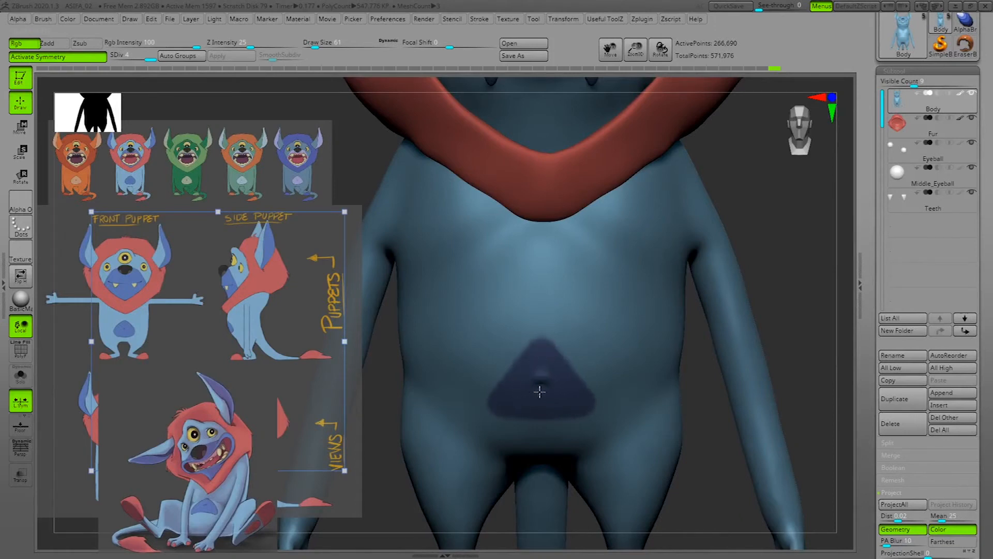
mouse_move(811, 295)
alt+mouse_down()
mouse_move(785, 330)
mouse_move(821, 329)
alt+mouse_up()
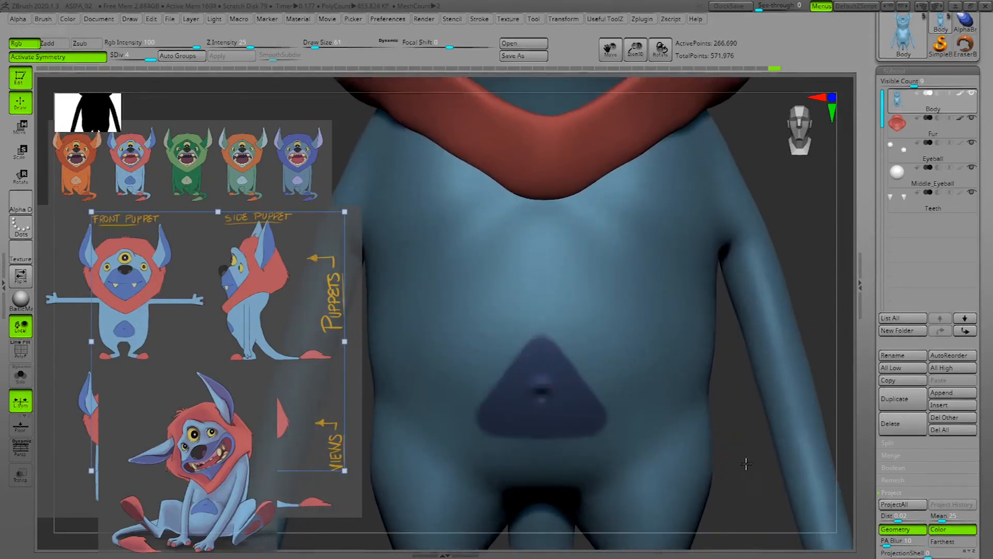
alt+drag(747, 463, 752, 482)
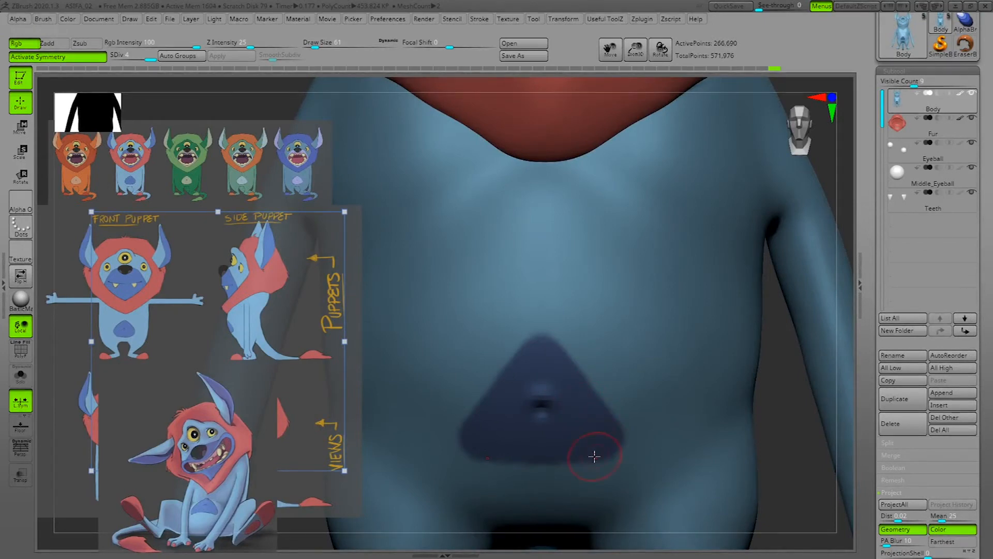
Subdivide the Body subtool once more to subdivision level 5 for sharper paint edges.
scroll(878, 461, down, 10)
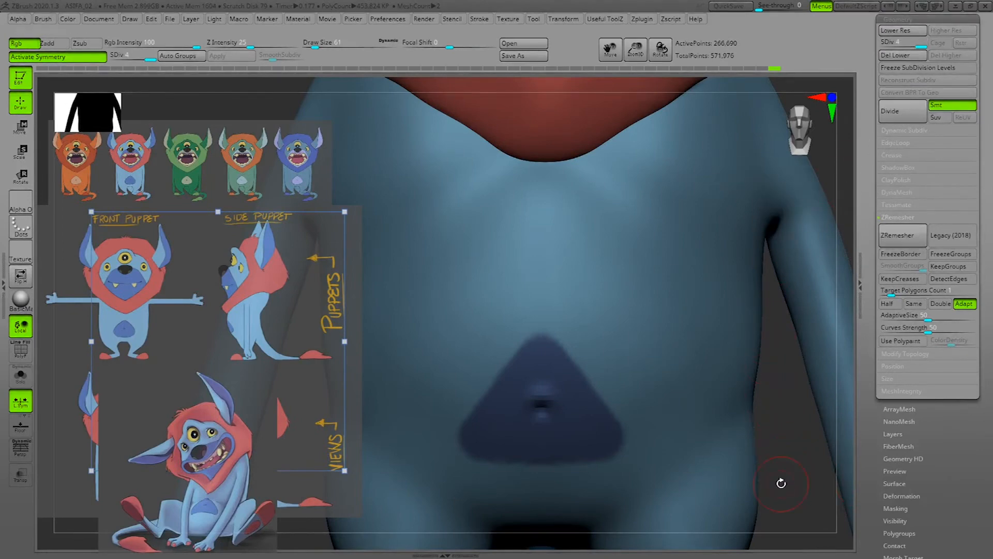
key(ctrl)
key(ctrl+d)
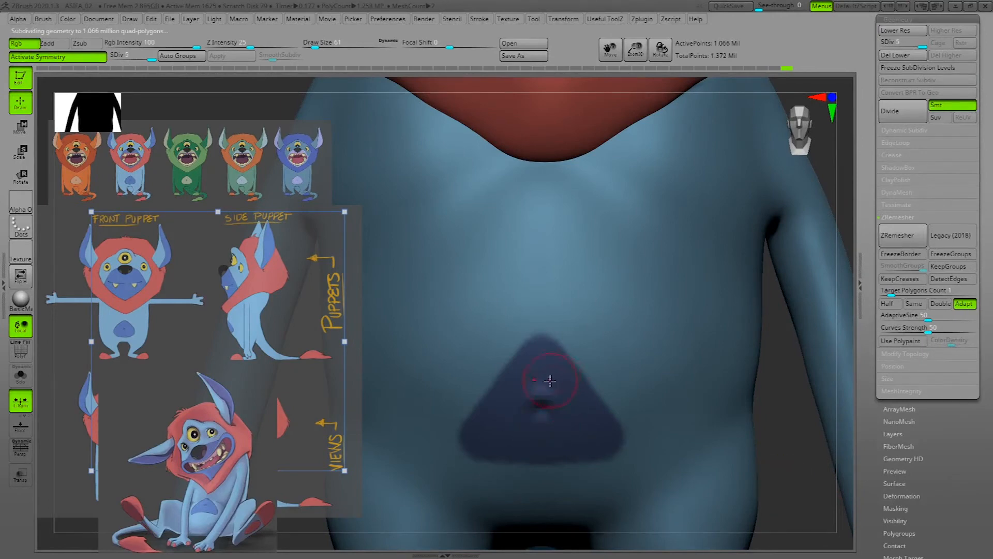
Refine the belly patch's outline with a smaller brush, crisping its edges and rounding its sides.
key(space)
drag(554, 380, 550, 379)
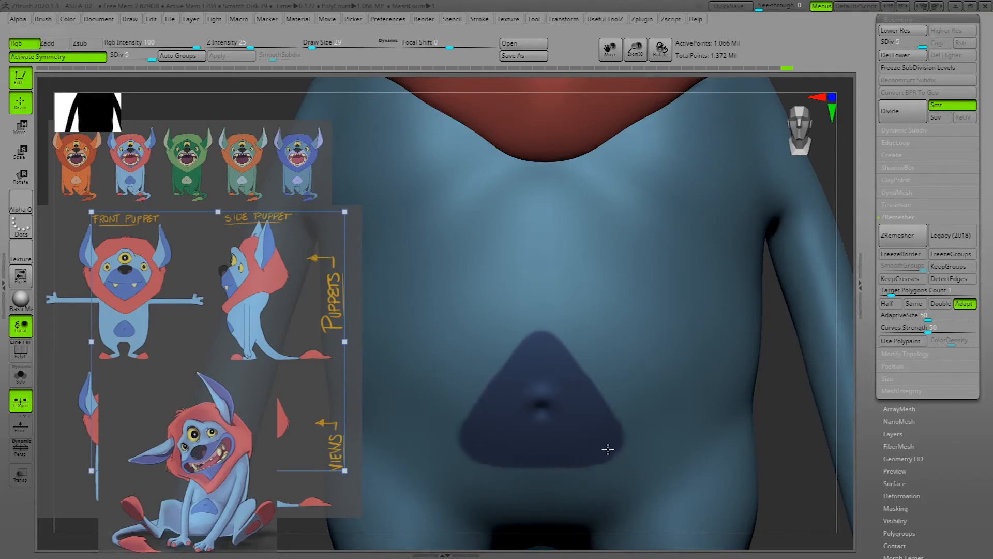
mouse_move(685, 428)
right_down()
mouse_move(794, 443)
mouse_move(781, 325)
mouse_move(800, 436)
mouse_move(788, 444)
mouse_move(755, 416)
mouse_move(792, 360)
mouse_move(771, 462)
right_up()
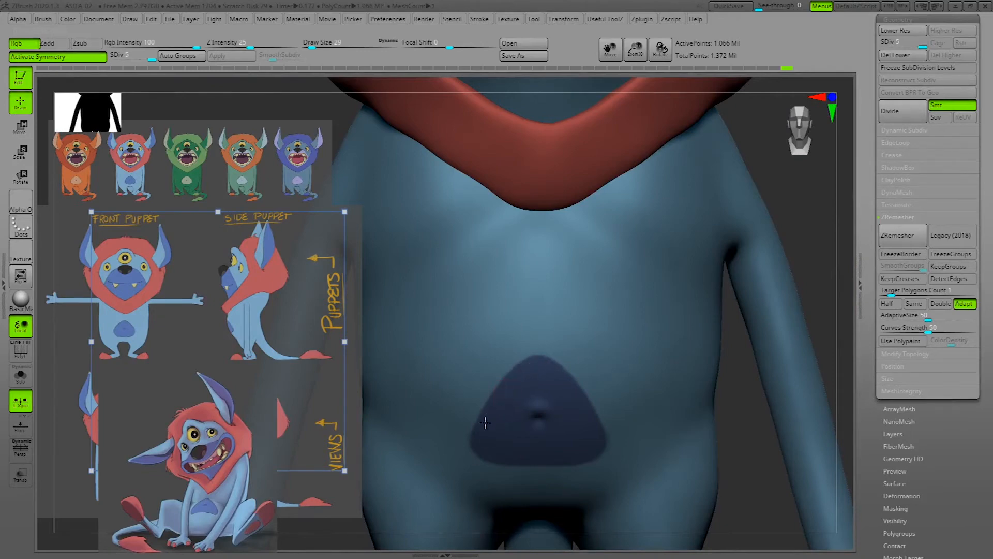
key(f)
alt+drag(756, 343, 719, 472)
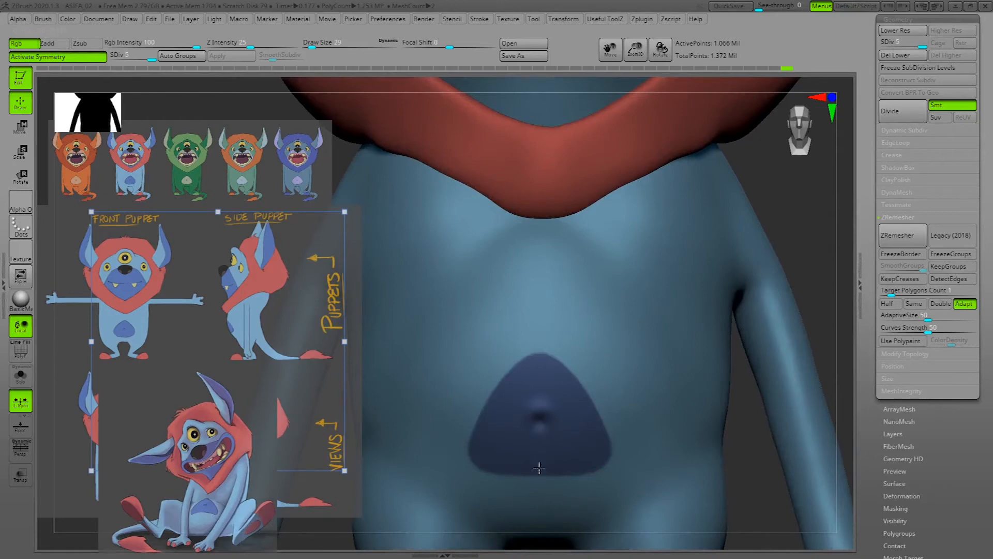
drag(492, 465, 537, 471)
Isolate the Body subtool with Solo mode to expose the whole face for painting.
drag(750, 483, 759, 488)
alt+drag(838, 272, 752, 355)
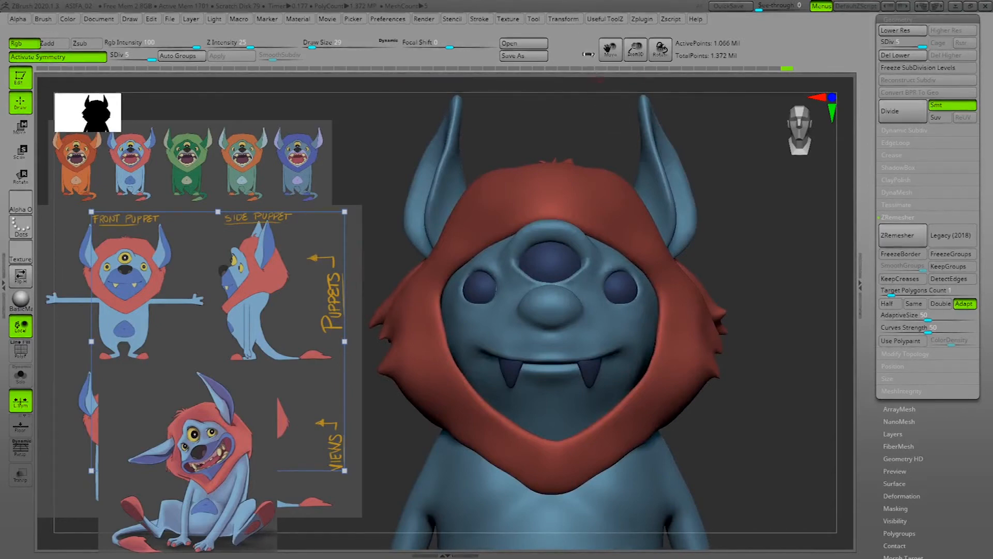
click(566, 20)
click(601, 262)
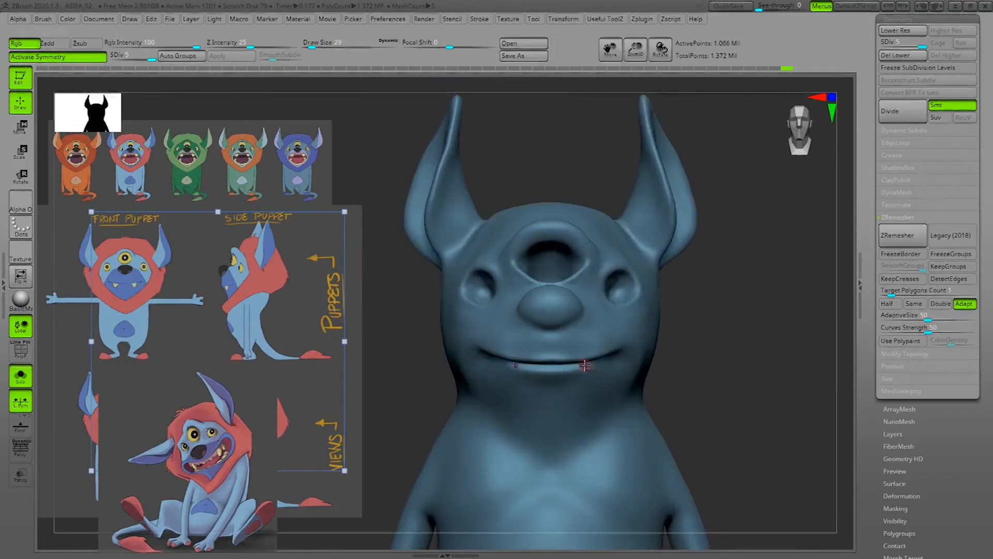
Paint the dark blue outline of the muzzle patch, from beside the nose around the mouth corners to below the chin.
mouse_move(799, 302)
mouse_down()
mouse_move(809, 290)
mouse_move(809, 308)
mouse_up()
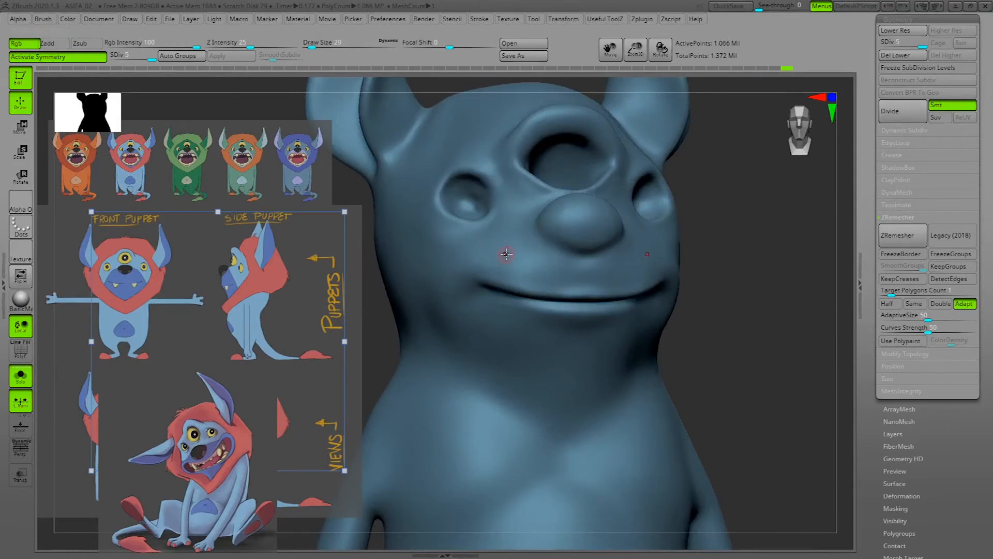
key(space)
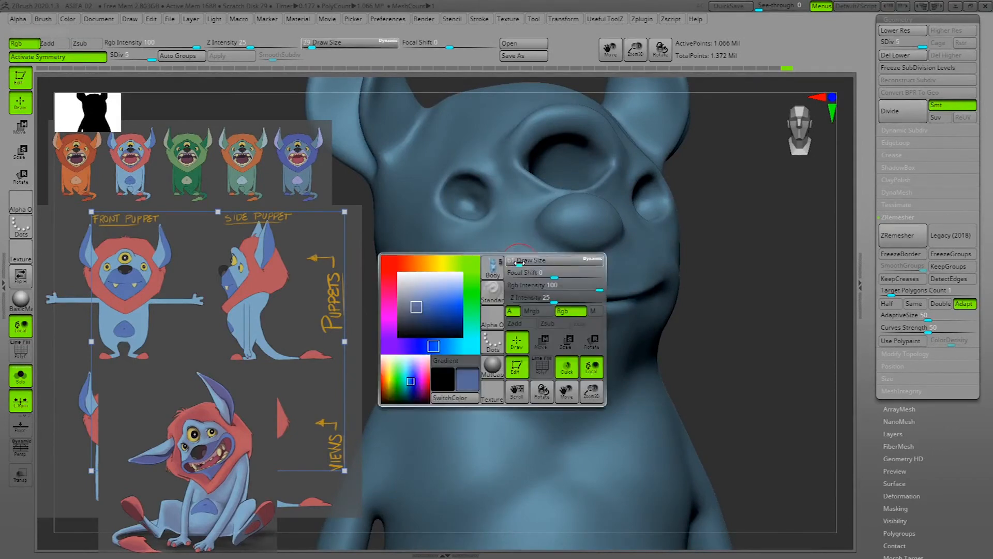
drag(787, 275, 810, 274)
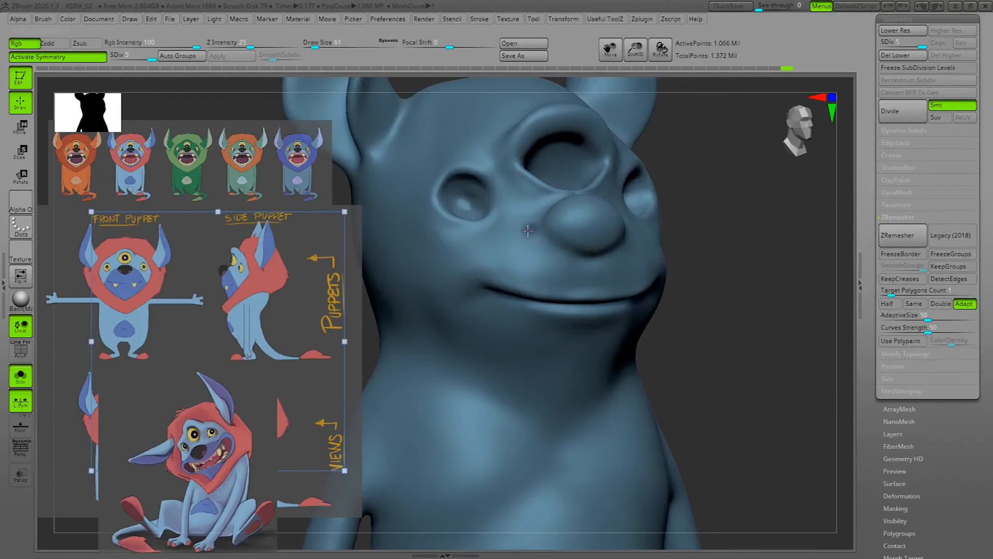
drag(722, 226, 797, 229)
key(space)
mouse_move(536, 232)
mouse_down()
mouse_move(519, 236)
mouse_move(533, 220)
mouse_move(485, 253)
mouse_move(506, 240)
mouse_up()
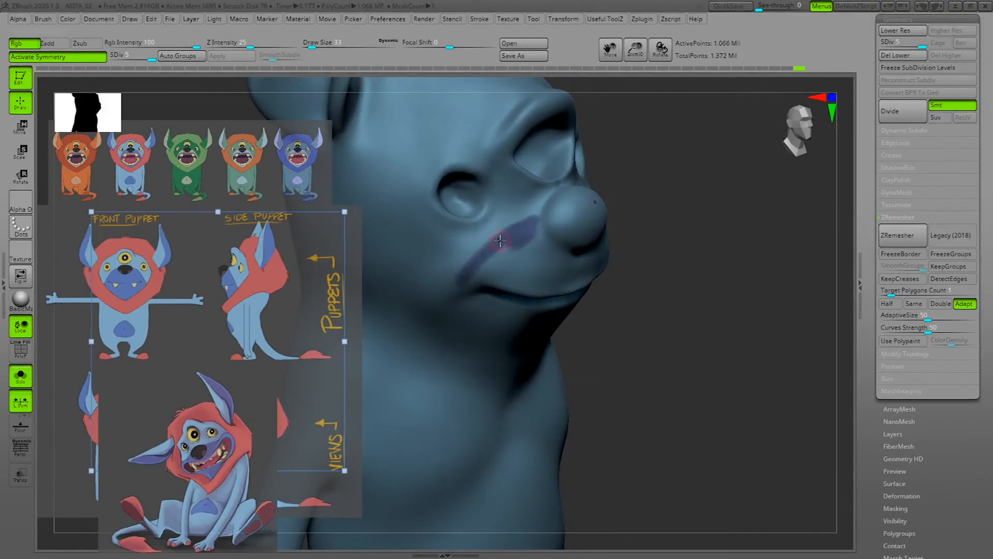
mouse_move(762, 251)
mouse_down()
mouse_move(754, 247)
mouse_move(776, 249)
mouse_move(818, 278)
mouse_move(790, 275)
mouse_move(809, 274)
mouse_up()
key(ctrl)
mouse_move(497, 248)
mouse_down()
mouse_move(464, 295)
mouse_move(470, 282)
mouse_move(470, 326)
mouse_up()
mouse_move(714, 266)
mouse_down()
mouse_move(802, 264)
mouse_move(815, 287)
mouse_up()
mouse_move(616, 216)
mouse_down()
mouse_move(693, 309)
mouse_move(659, 366)
mouse_move(584, 414)
mouse_up()
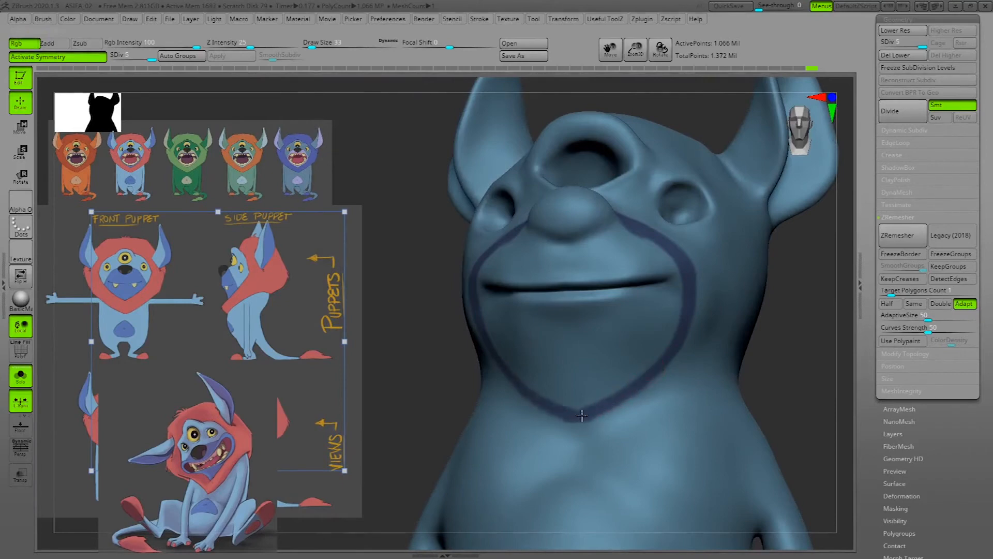
Enlarge the brush and fill the inside of the muzzle outline with dark blue across the chin, cheeks and mouth.
drag(851, 337, 800, 348)
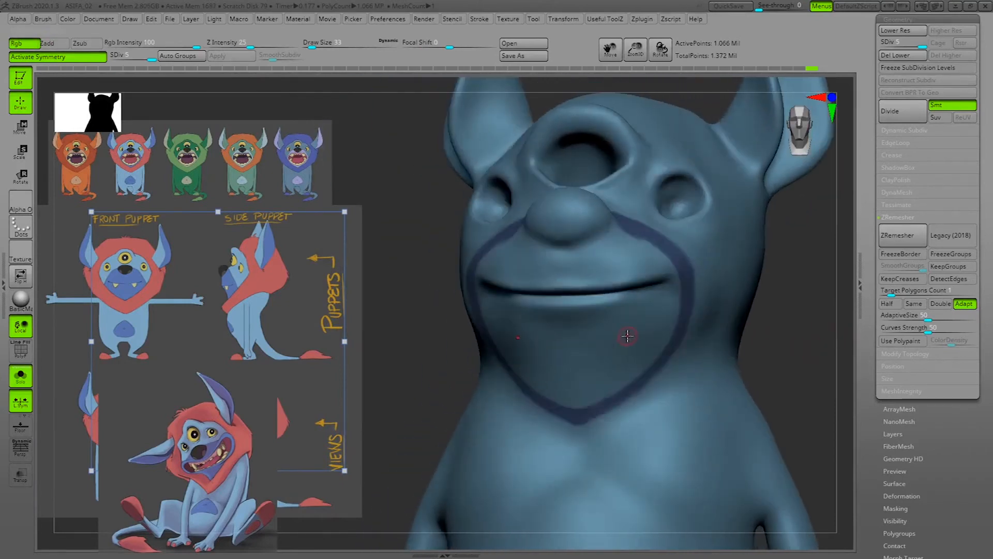
key(space)
drag(628, 337, 632, 331)
drag(611, 264, 618, 255)
drag(842, 262, 818, 273)
mouse_move(637, 263)
mouse_down()
mouse_move(630, 267)
mouse_move(646, 247)
mouse_move(621, 239)
mouse_move(661, 278)
mouse_move(652, 254)
mouse_move(665, 284)
mouse_move(657, 328)
mouse_move(641, 339)
mouse_up()
mouse_move(844, 282)
mouse_down()
mouse_move(853, 282)
mouse_move(844, 235)
mouse_up()
mouse_move(649, 329)
mouse_down()
mouse_move(660, 337)
mouse_move(640, 371)
mouse_move(586, 398)
mouse_move(510, 310)
mouse_move(527, 359)
mouse_move(574, 348)
mouse_move(513, 294)
mouse_up()
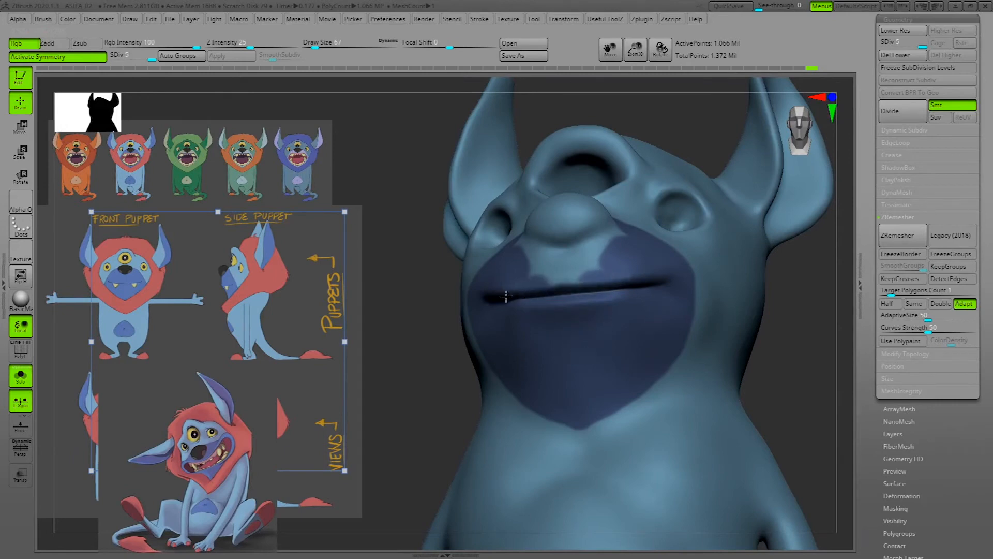
Paint the remaining light area between nose and upper lip dark blue, then reduce the brush size for edge work.
mouse_move(840, 308)
mouse_down()
mouse_move(787, 310)
mouse_move(798, 279)
mouse_move(779, 303)
mouse_up()
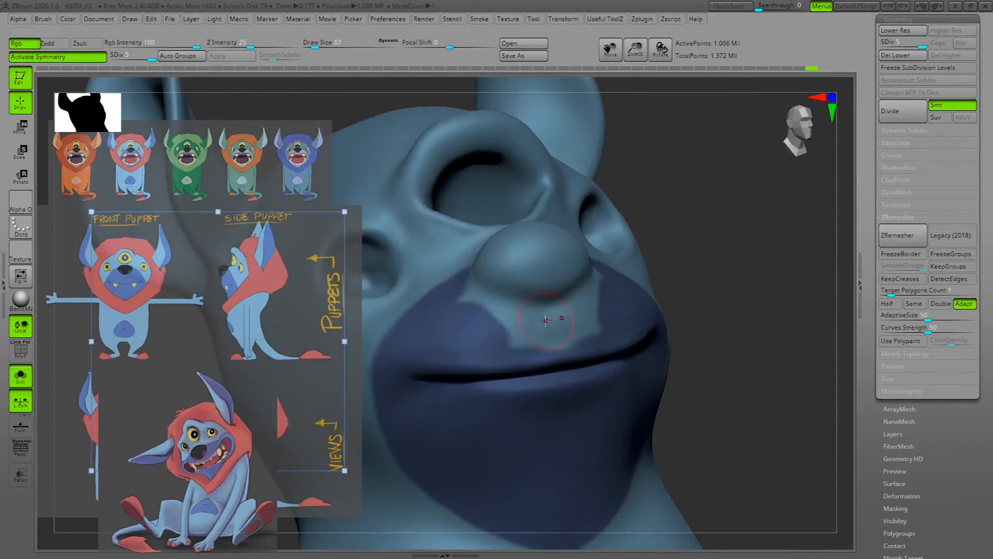
key(space)
drag(548, 325, 546, 325)
drag(694, 281, 698, 303)
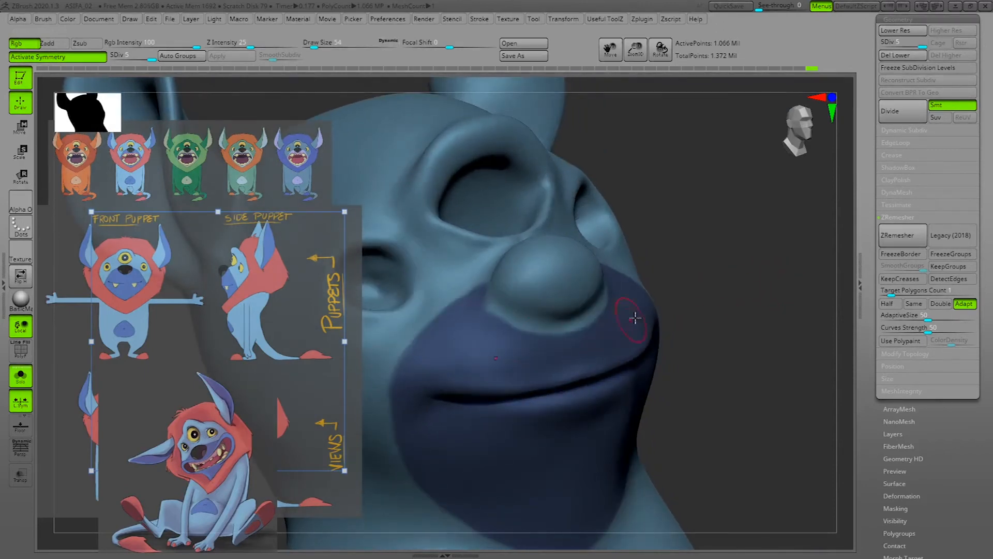
key(space)
drag(641, 319, 635, 320)
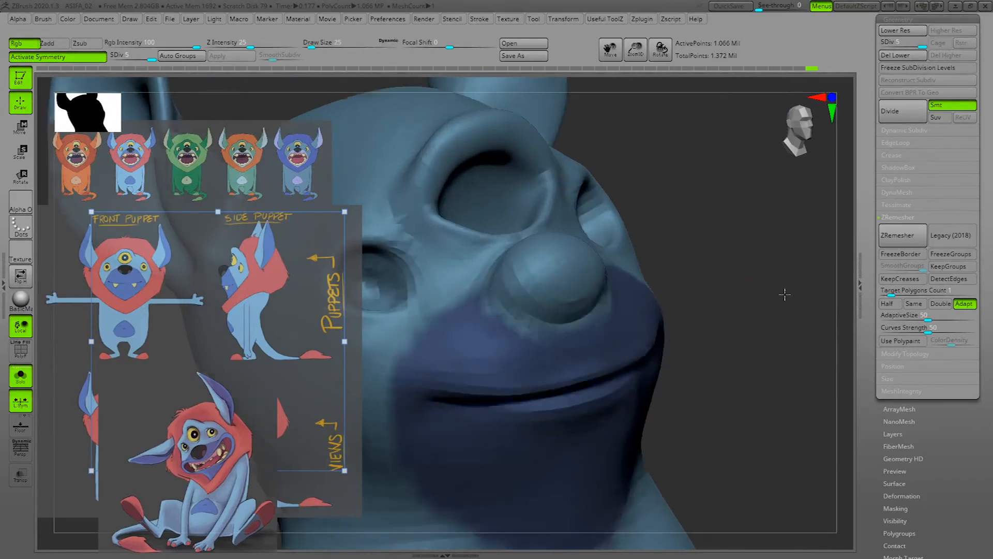
Refine the upper edge of the dark blue muzzle patch where it curves beneath and beside the nose.
drag(781, 290, 776, 293)
mouse_move(481, 296)
mouse_down()
mouse_move(511, 329)
mouse_move(590, 336)
mouse_up()
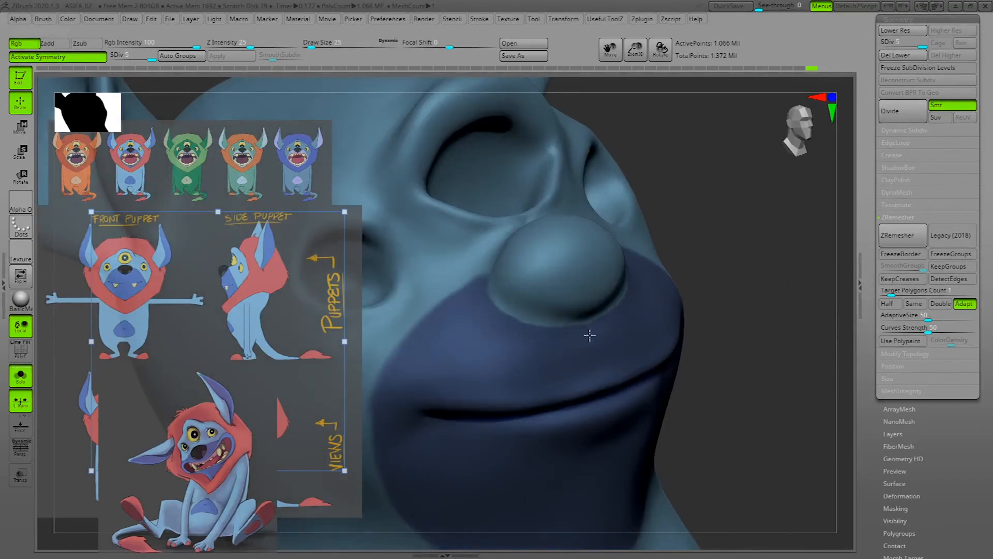
drag(783, 299, 757, 312)
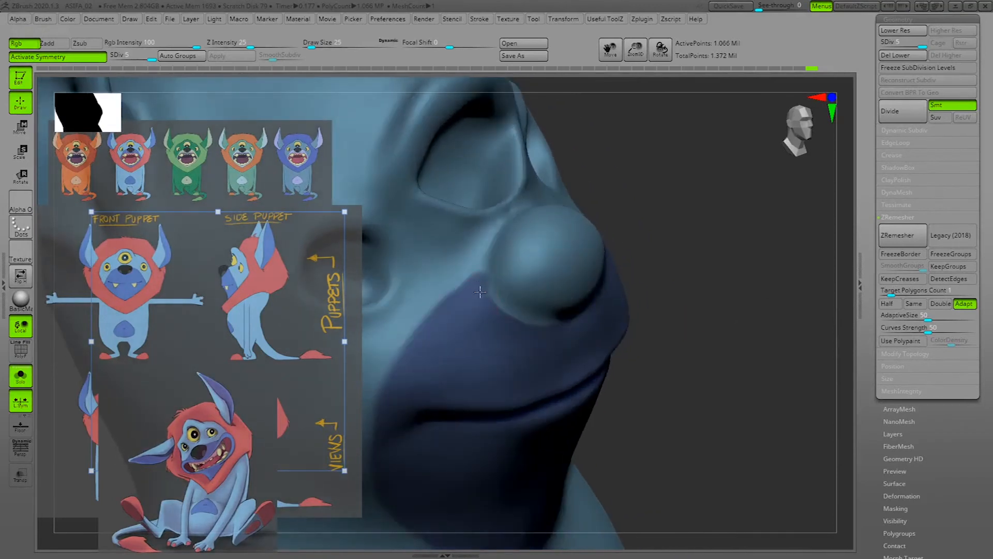
drag(800, 300, 582, 324)
drag(806, 239, 661, 287)
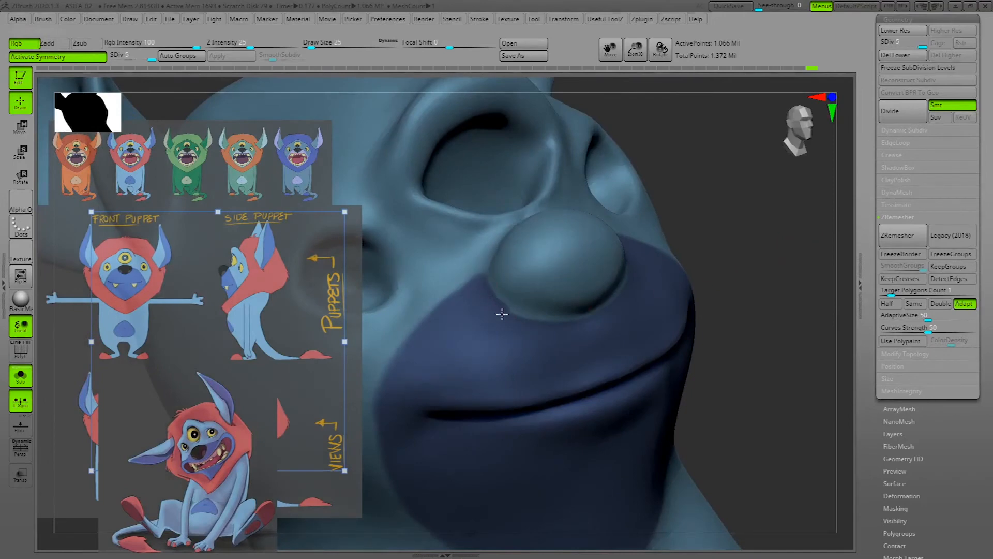
drag(738, 293, 655, 302)
mouse_move(629, 251)
mouse_down()
mouse_move(519, 291)
mouse_move(479, 286)
mouse_up()
Set the draw size to 21 and extend the dark blue up alongside the nose and across the bridge above it.
key(space)
drag(481, 242, 450, 310)
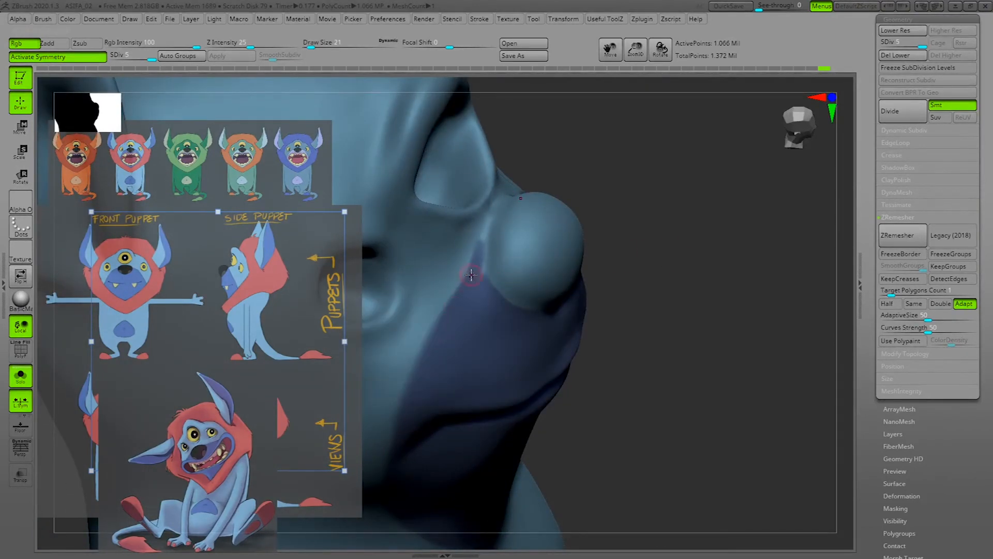
drag(705, 160, 647, 170)
key(space)
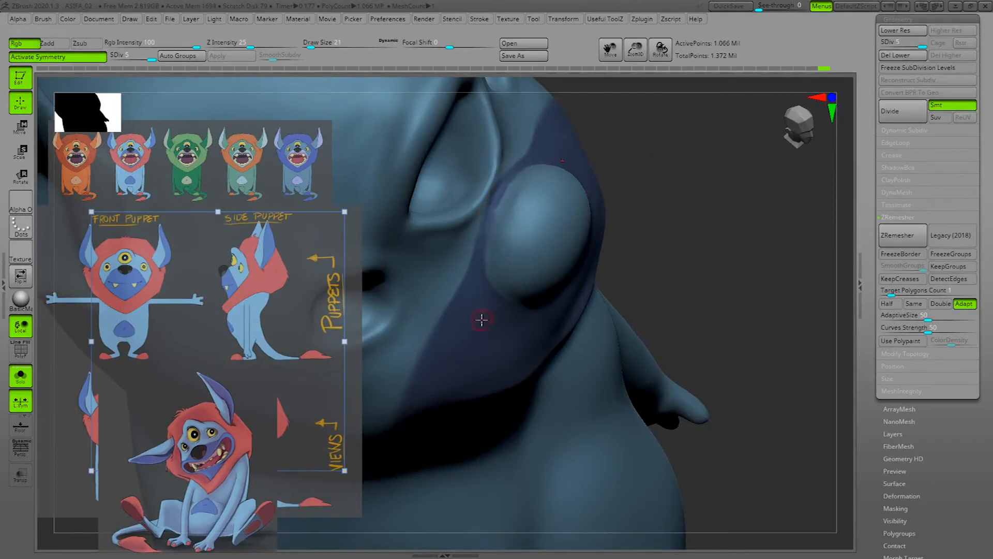
mouse_move(740, 173)
mouse_down()
mouse_move(705, 217)
mouse_move(729, 276)
mouse_move(659, 255)
mouse_move(758, 299)
mouse_move(743, 317)
mouse_move(763, 323)
mouse_up()
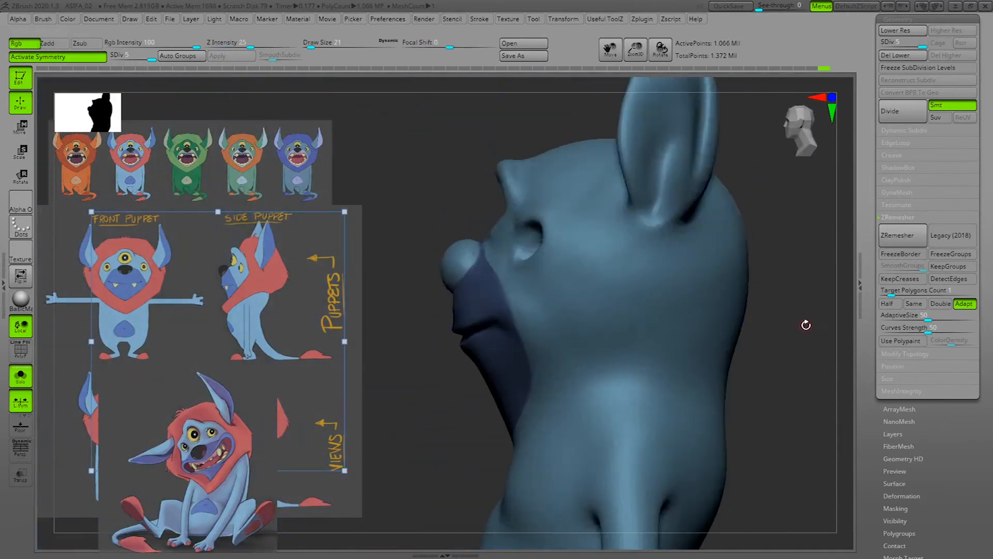
Undo the last five strokes along the side edge of the muzzle patch.
alt+drag(809, 241, 794, 287)
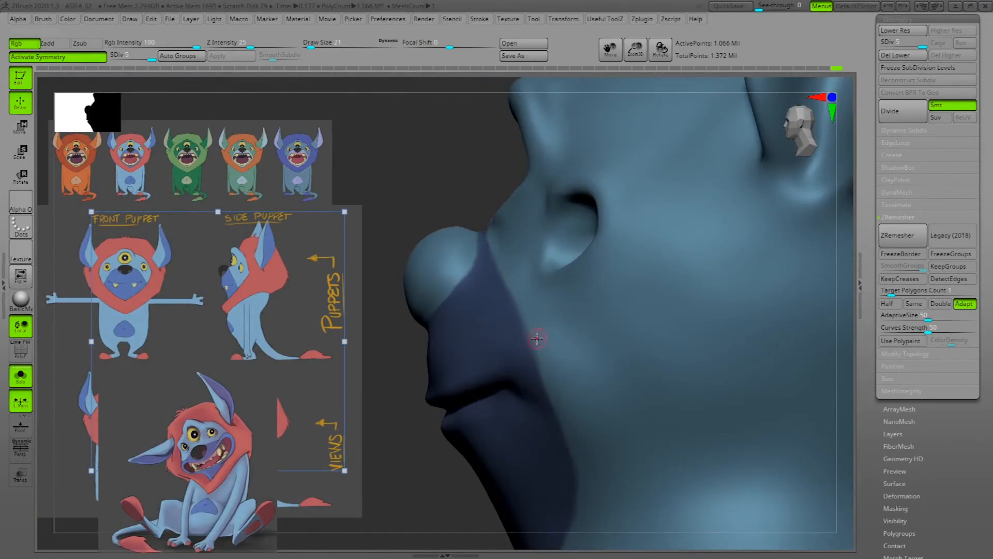
drag(372, 425, 402, 451)
key(ctrl+z)
key(ctrl+z)
key(ctrl+z)
key(ctrl+z)
key(ctrl+z)
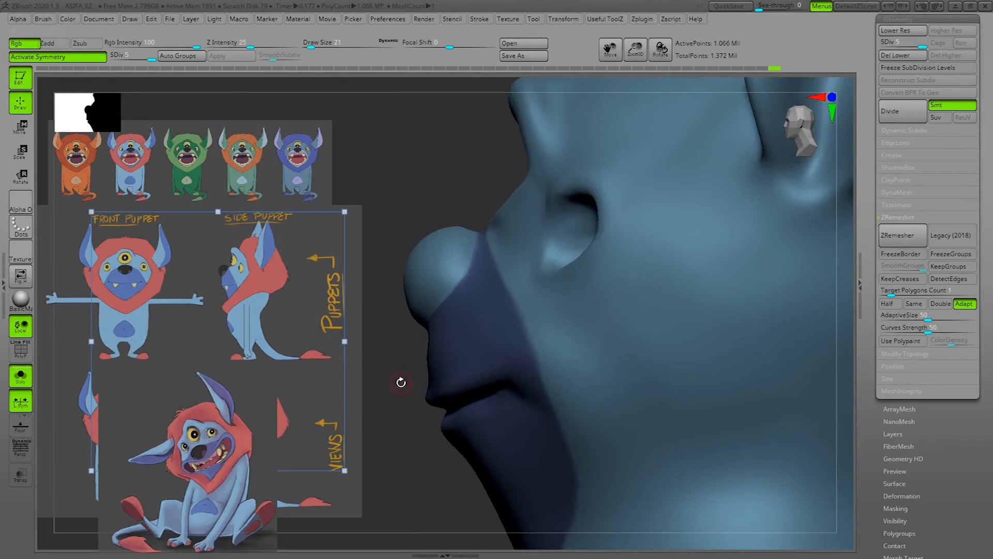
drag(394, 390, 406, 397)
Enlarge the brush to a draw size of 54 and try painting dark blue inside the ears.
shift+drag(649, 318, 712, 367)
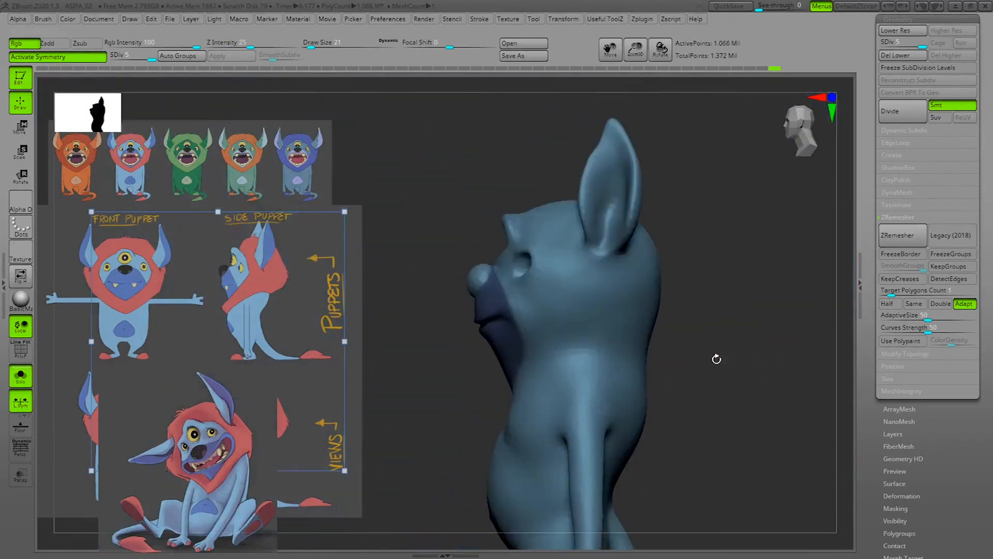
mouse_move(659, 200)
mouse_down()
mouse_move(802, 224)
mouse_move(798, 339)
mouse_move(743, 291)
mouse_up()
key(space)
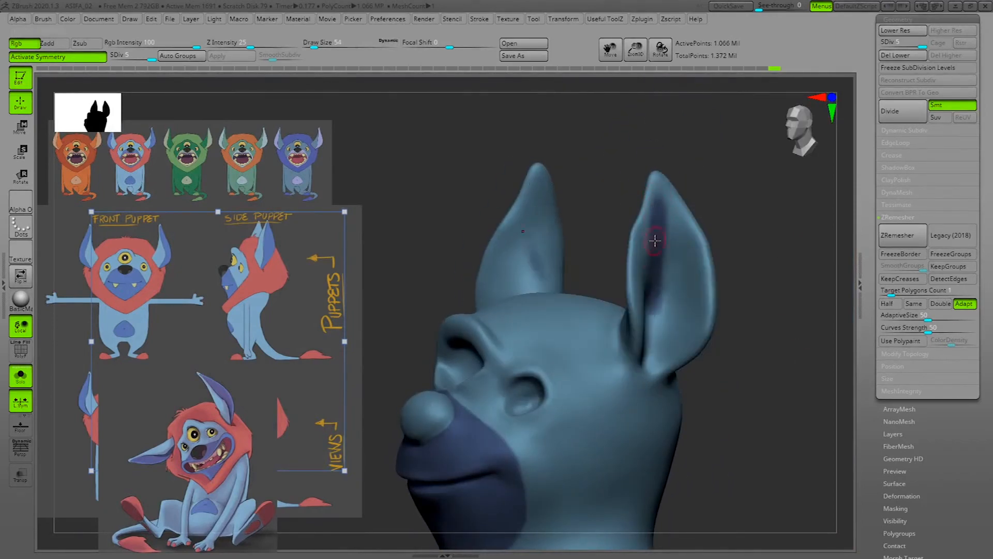
drag(651, 264, 655, 210)
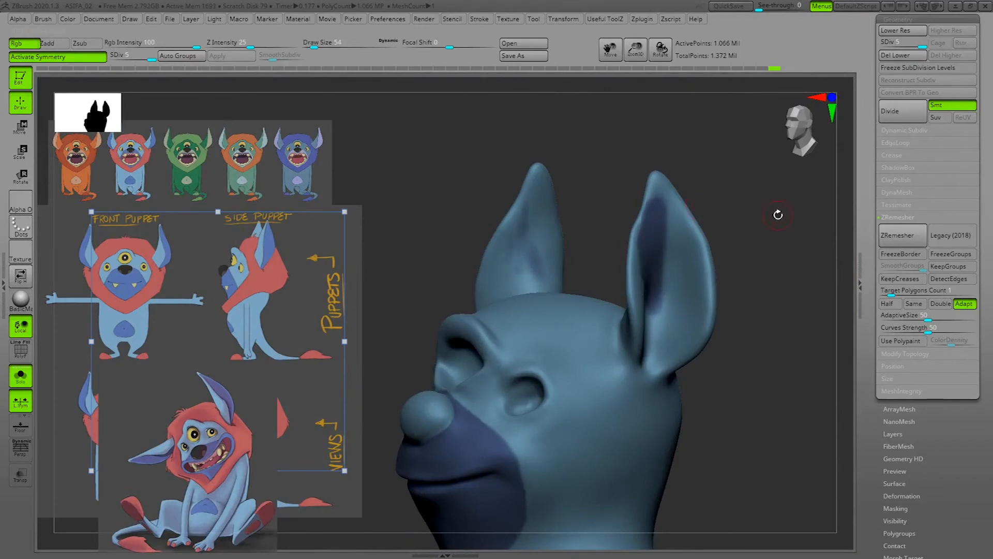
drag(768, 208, 777, 211)
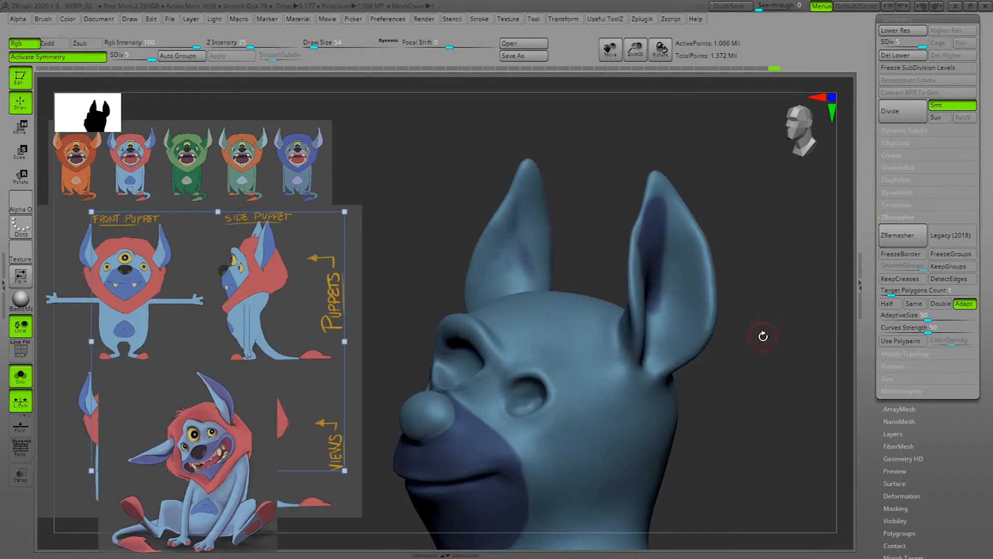
Undo the dark blue test strokes inside the ears.
key(ctrl+z)
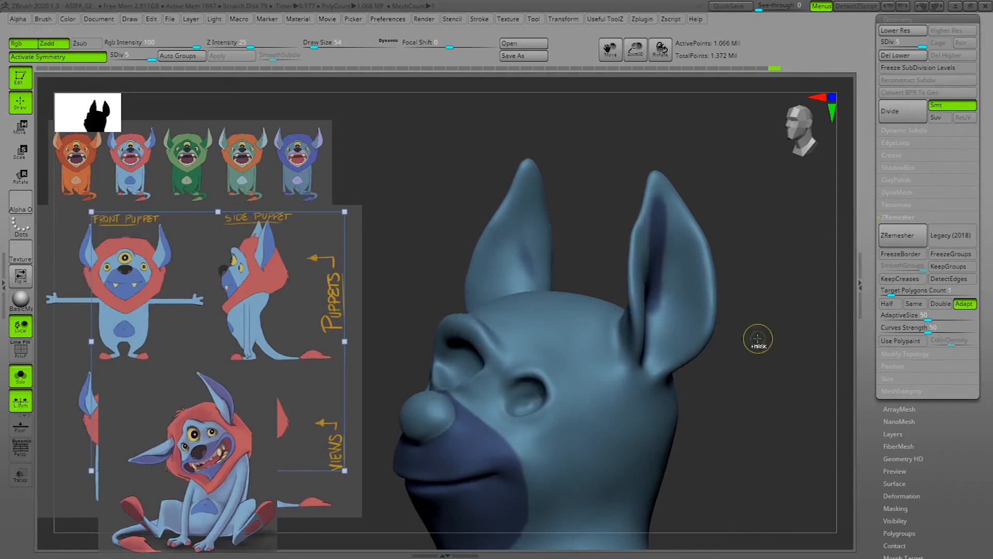
key(ctrl+z)
key(ctrl+z)
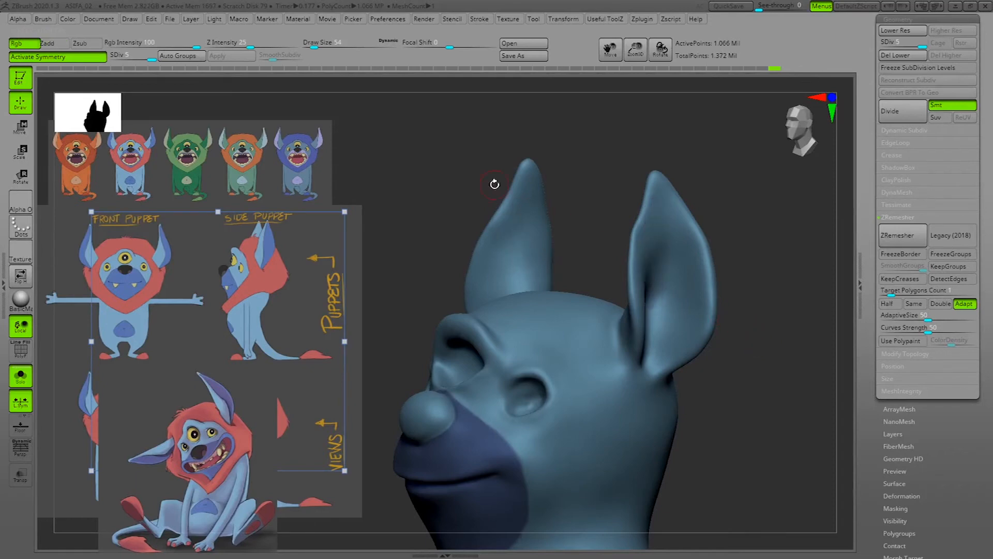
Enable backface masking in the Standard brush's auto masking settings.
click(45, 20)
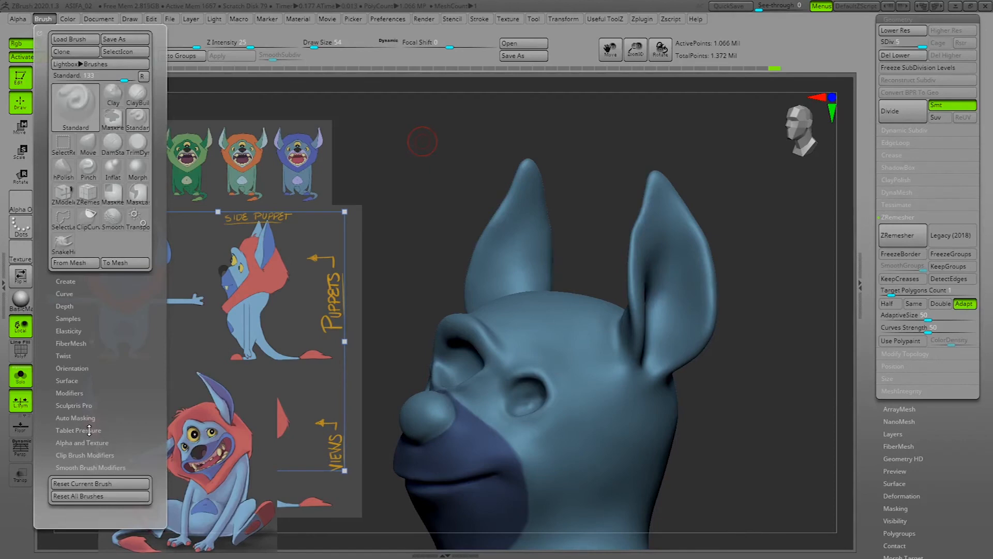
click(83, 418)
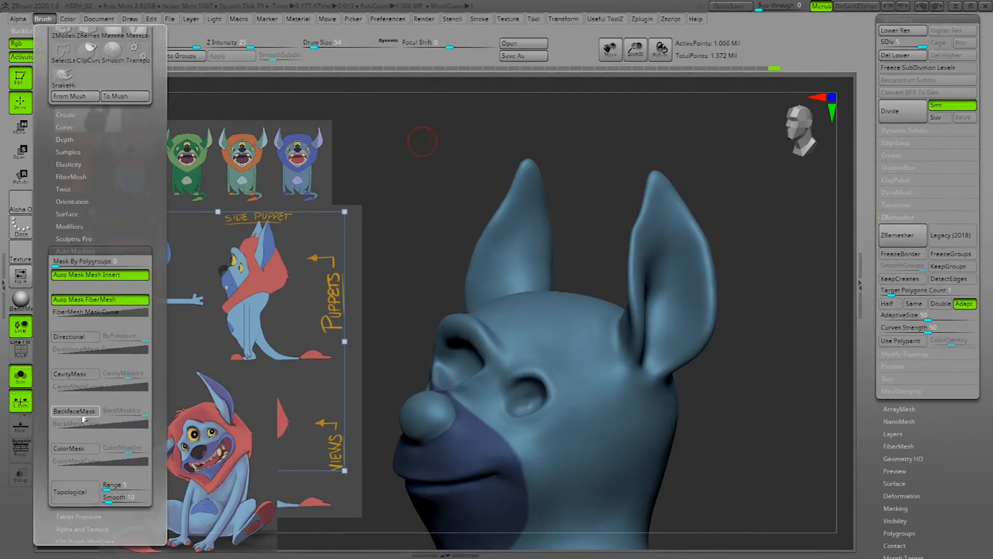
click(82, 416)
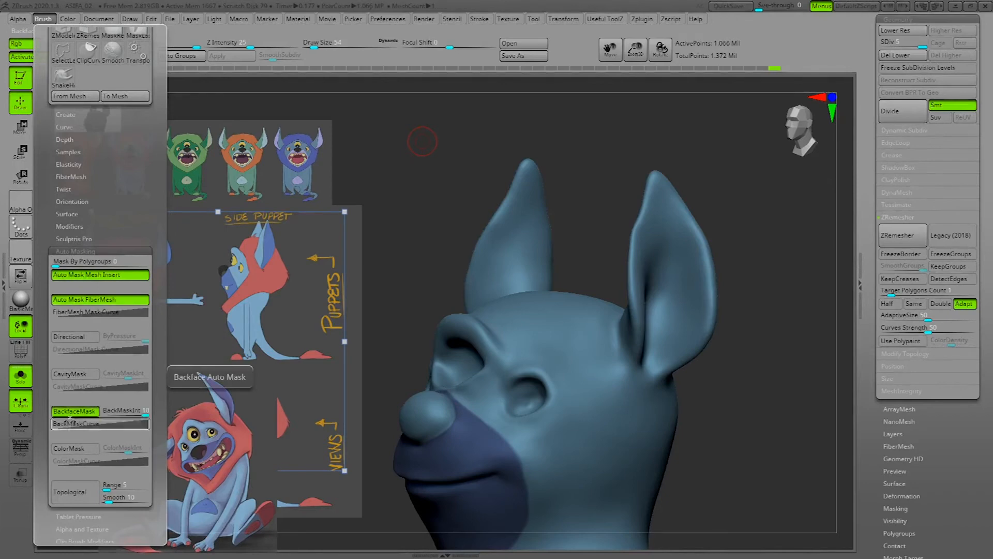
Paint the first dark blue strokes down the middle of the inner ear.
drag(742, 259, 781, 265)
drag(661, 240, 661, 279)
mouse_move(721, 231)
mouse_down()
mouse_move(774, 222)
mouse_move(766, 201)
mouse_move(656, 232)
mouse_up()
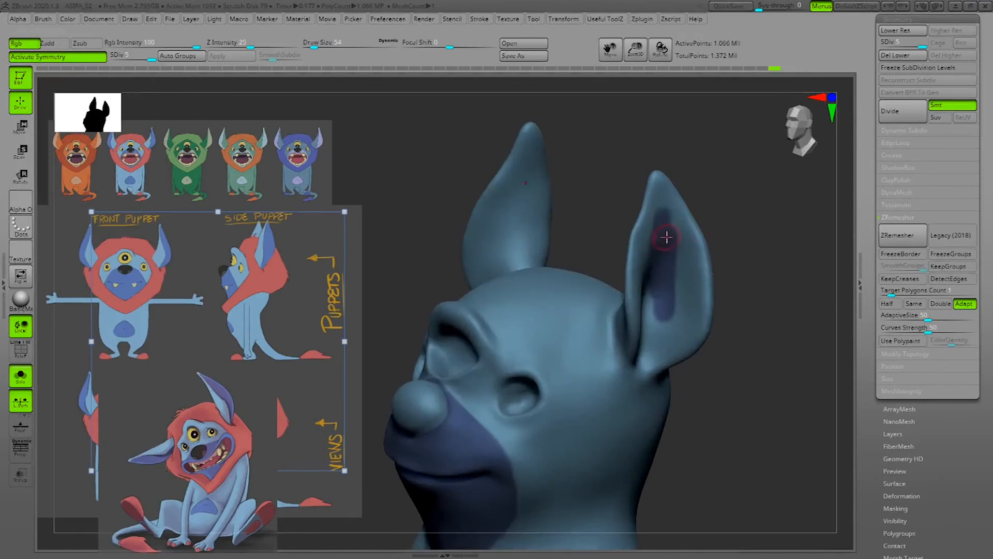
key(space)
drag(660, 206, 648, 266)
drag(655, 211, 643, 274)
Adjust the brush size and spread the dark blue up to the ear tip and along the front fold.
mouse_move(724, 243)
mouse_down()
mouse_move(762, 203)
mouse_move(779, 221)
mouse_move(803, 221)
mouse_up()
key(space)
drag(664, 275, 662, 274)
drag(719, 182, 647, 273)
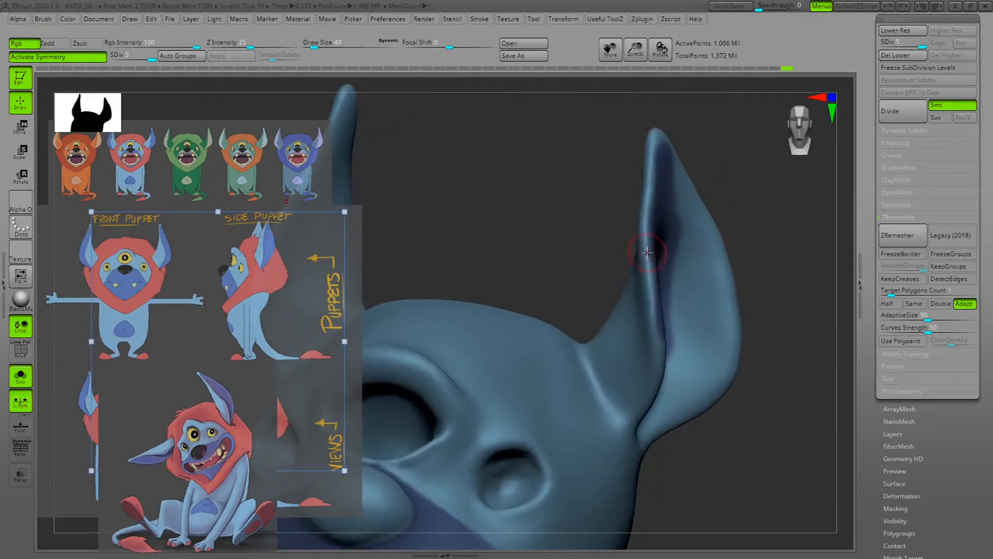
drag(650, 258, 638, 336)
mouse_move(786, 182)
mouse_down()
mouse_move(787, 213)
mouse_move(760, 229)
mouse_up()
drag(787, 259, 758, 301)
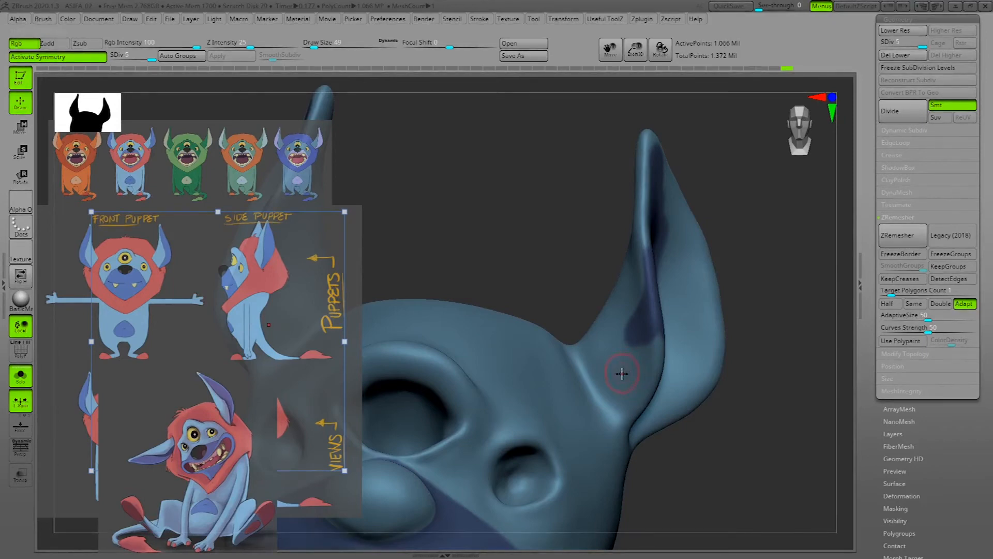
Switch to the body's light blue and paint over the dark spill on the outer front side of the ear.
drag(771, 262, 838, 270)
mouse_move(68, 19)
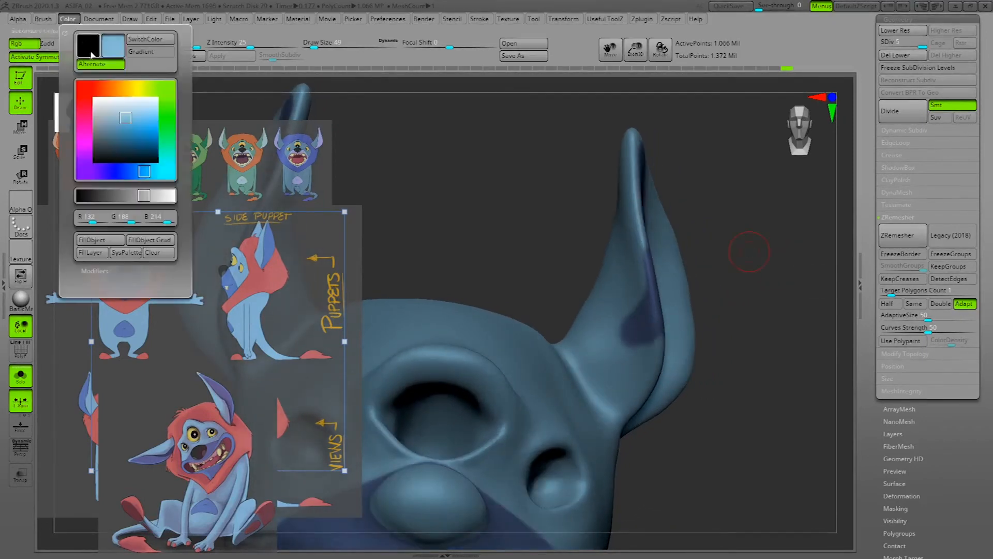
drag(724, 249, 772, 249)
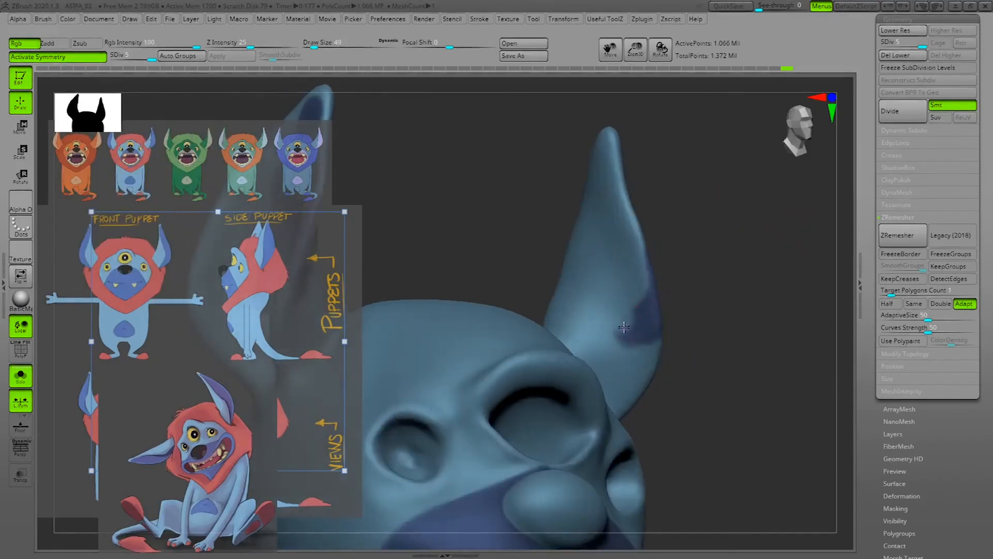
drag(665, 316, 759, 260)
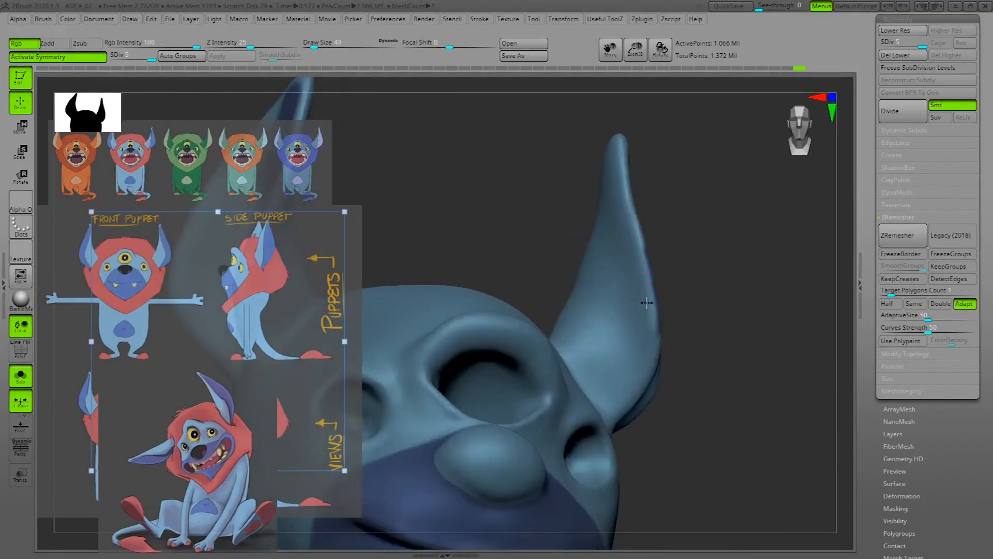
Return to dark blue, reduce the draw size to 33 and paint the upper inner ear from the tip down the rear rim.
drag(779, 255, 724, 234)
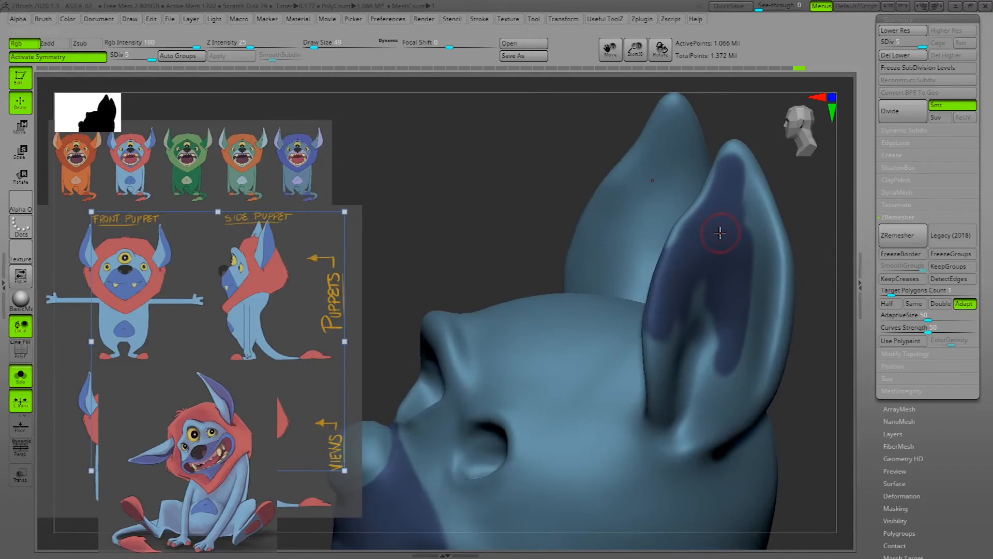
click(68, 19)
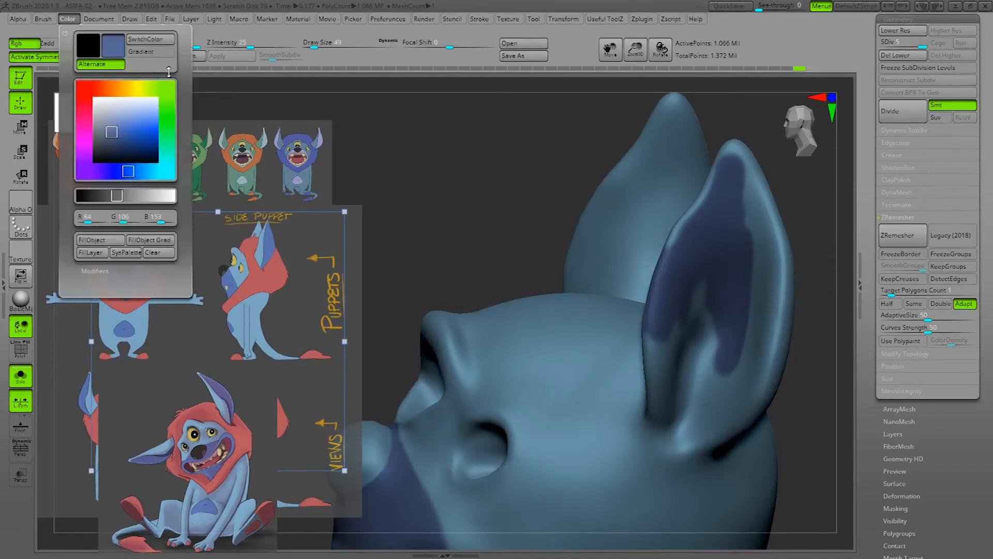
key(space)
drag(782, 252, 778, 252)
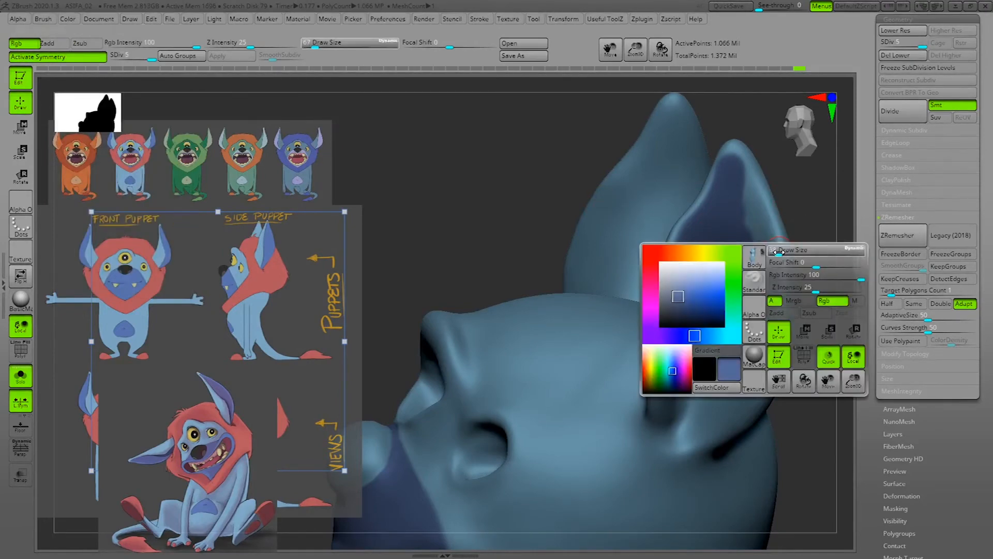
drag(829, 213, 861, 201)
mouse_move(728, 179)
mouse_down()
mouse_move(754, 282)
mouse_move(737, 206)
mouse_move(765, 279)
mouse_up()
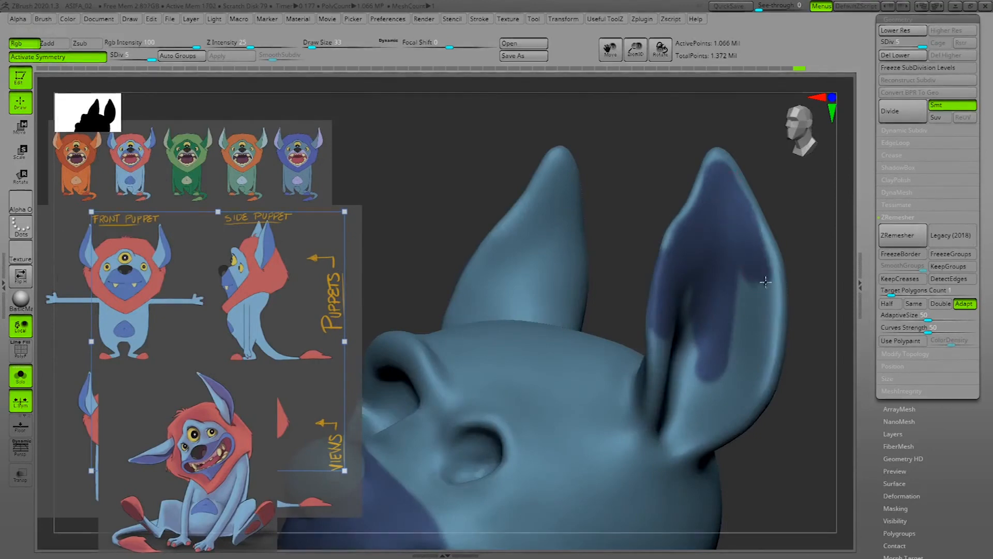
Continue the dark blue down the rear rim and fill the middle and lower part of the inner ear.
drag(818, 238, 825, 240)
drag(764, 237, 767, 329)
mouse_move(768, 277)
mouse_down()
mouse_move(762, 372)
mouse_move(745, 270)
mouse_move(738, 357)
mouse_move(760, 344)
mouse_move(758, 322)
mouse_up()
drag(825, 346, 748, 292)
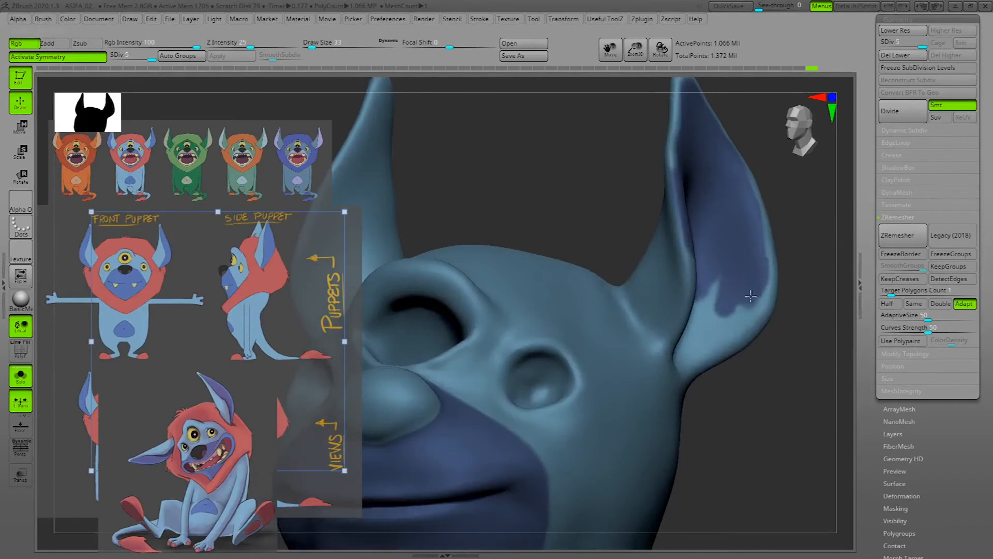
mouse_move(751, 204)
mouse_down()
mouse_move(755, 312)
mouse_move(765, 282)
mouse_move(825, 328)
mouse_move(845, 308)
mouse_move(734, 317)
mouse_move(679, 353)
mouse_move(706, 328)
mouse_move(700, 316)
mouse_up()
Fill the front side and the narrow base of the inner ear with dark blue, leaving a light blue rim.
drag(841, 270, 745, 248)
mouse_move(684, 222)
mouse_down()
mouse_move(685, 264)
mouse_move(674, 219)
mouse_move(638, 269)
mouse_move(639, 250)
mouse_move(697, 259)
mouse_move(637, 256)
mouse_move(608, 216)
mouse_up()
mouse_move(659, 251)
mouse_down()
mouse_move(678, 311)
mouse_move(696, 262)
mouse_move(682, 302)
mouse_move(706, 289)
mouse_move(699, 321)
mouse_move(687, 313)
mouse_move(718, 300)
mouse_up()
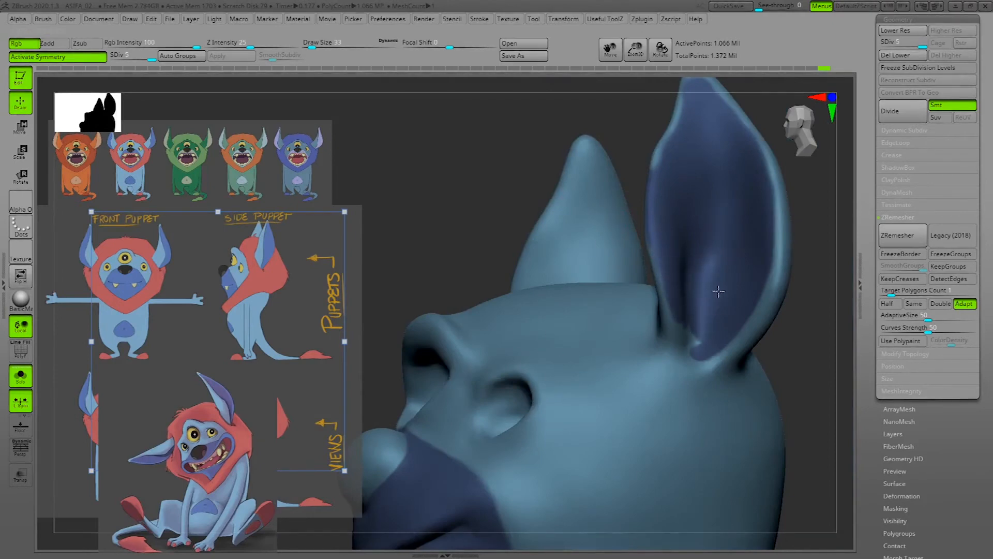
drag(698, 337, 686, 325)
drag(841, 258, 656, 299)
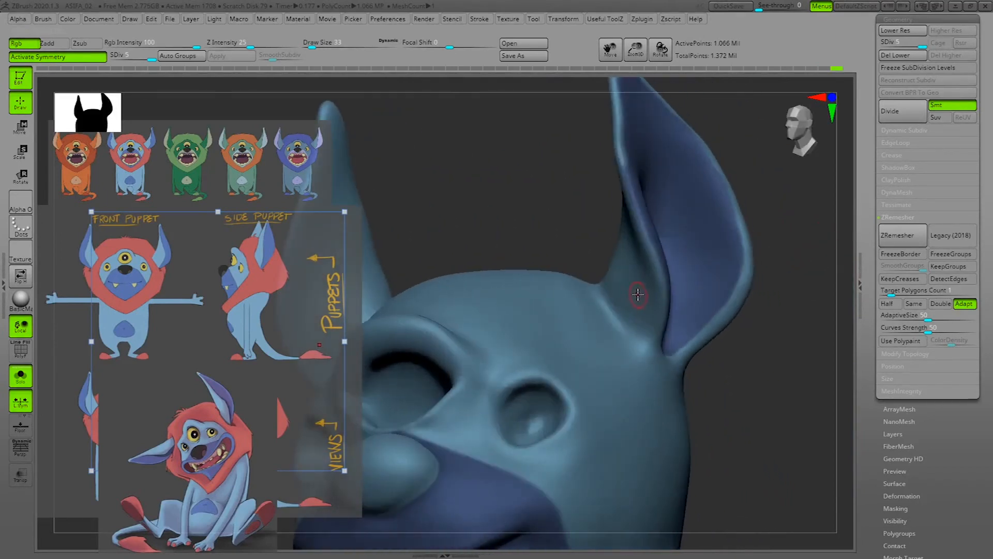
Reduce the draw size to 18 and refine the colour boundary along the ear's tip and front rim.
drag(818, 230, 811, 237)
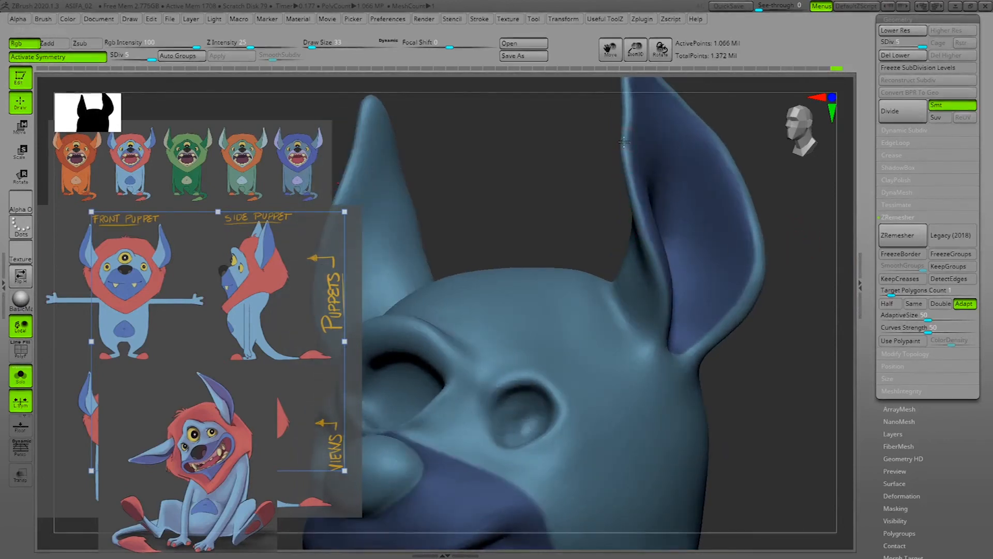
drag(802, 295, 797, 264)
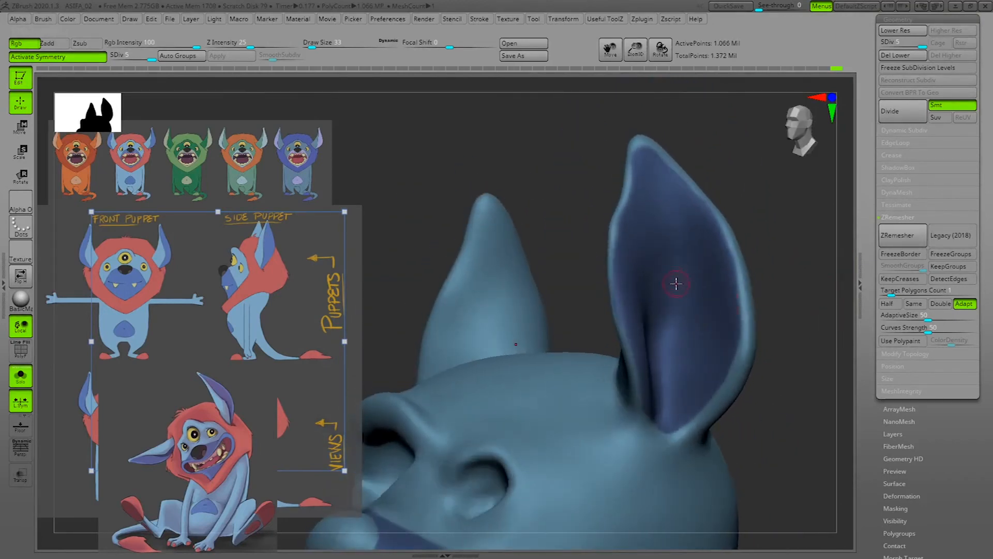
drag(775, 223, 765, 229)
key(space)
click(646, 201)
mouse_move(777, 194)
alt+mouse_down()
mouse_move(782, 207)
mouse_move(735, 176)
mouse_move(629, 138)
alt+mouse_up()
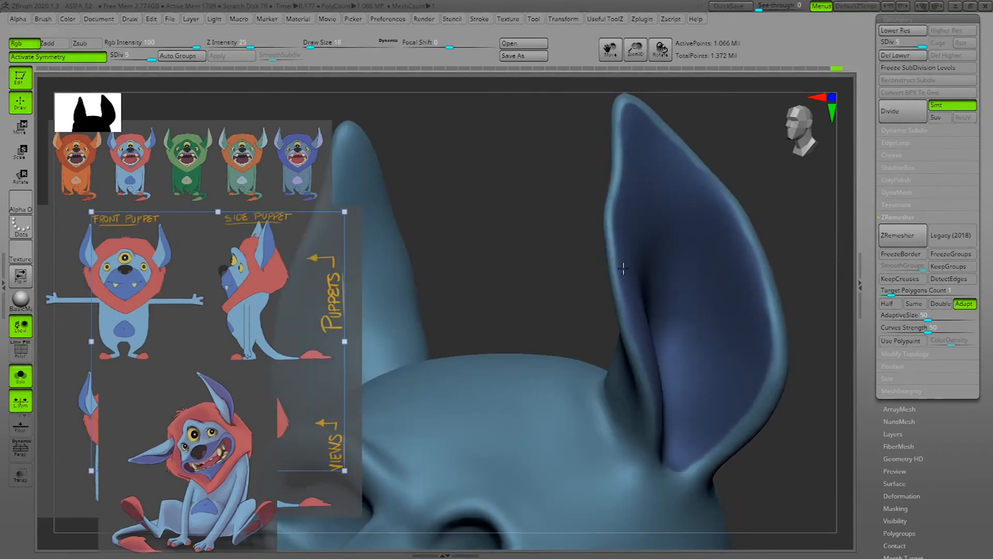
Refine the lower front edge of the inner ear patch and taper it to a point at the ear's base.
drag(818, 253, 780, 260)
drag(624, 324, 620, 315)
drag(792, 372, 838, 344)
mouse_move(636, 385)
mouse_down()
mouse_move(615, 341)
mouse_move(659, 408)
mouse_move(651, 401)
mouse_up()
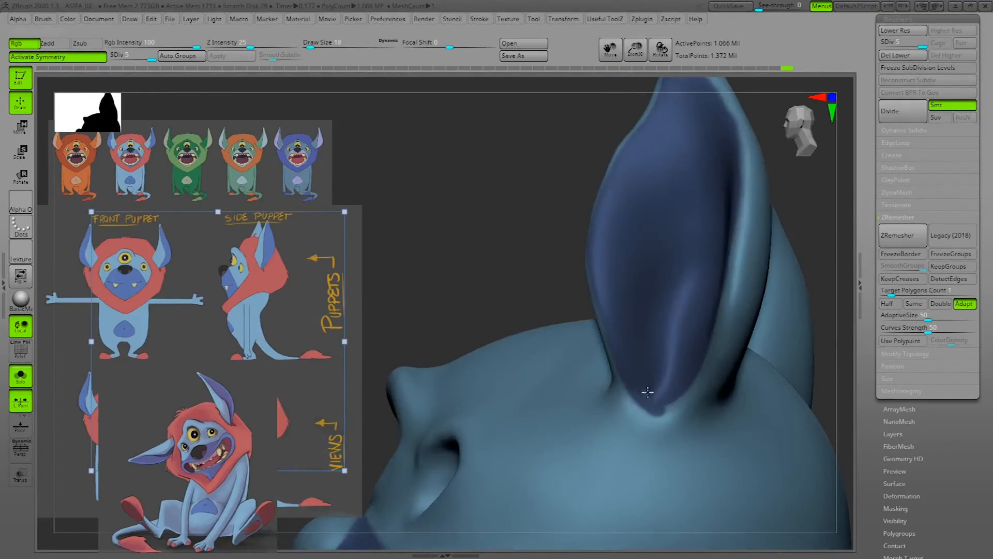
drag(824, 322, 807, 324)
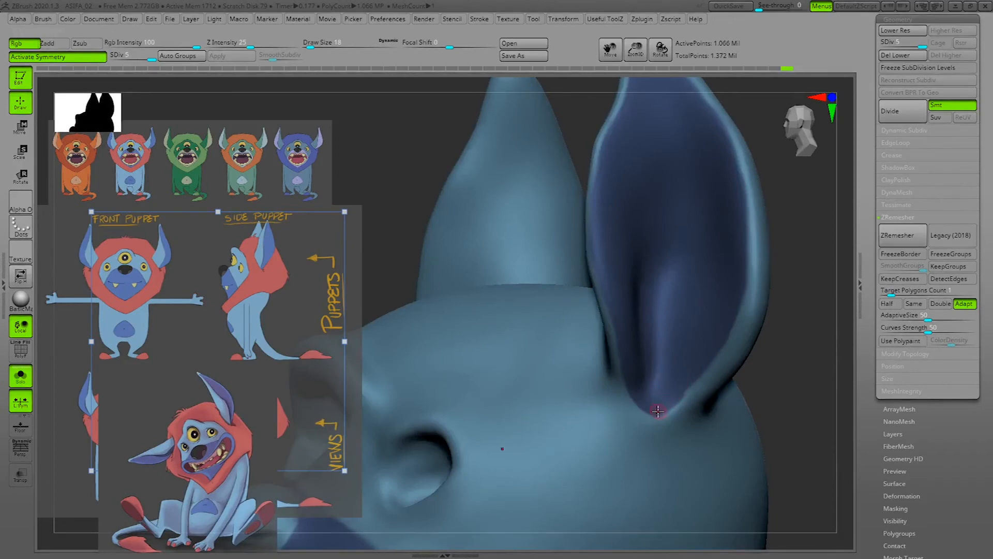
Refine the lower rear edge of the dark blue inner ear patch and smooth its boundary along the rear rim.
drag(744, 201, 731, 330)
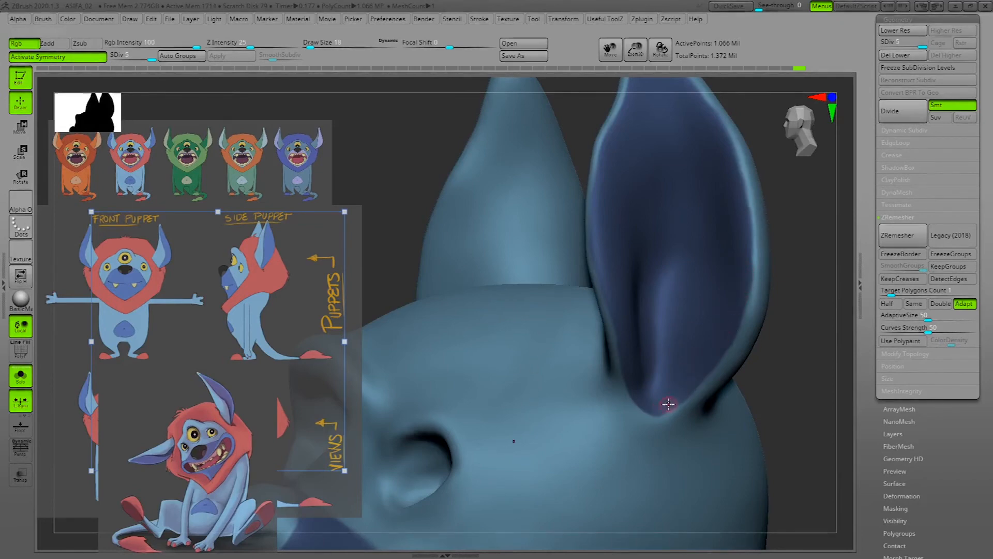
mouse_move(738, 307)
mouse_down()
mouse_move(744, 239)
mouse_move(740, 297)
mouse_up()
drag(814, 248, 705, 257)
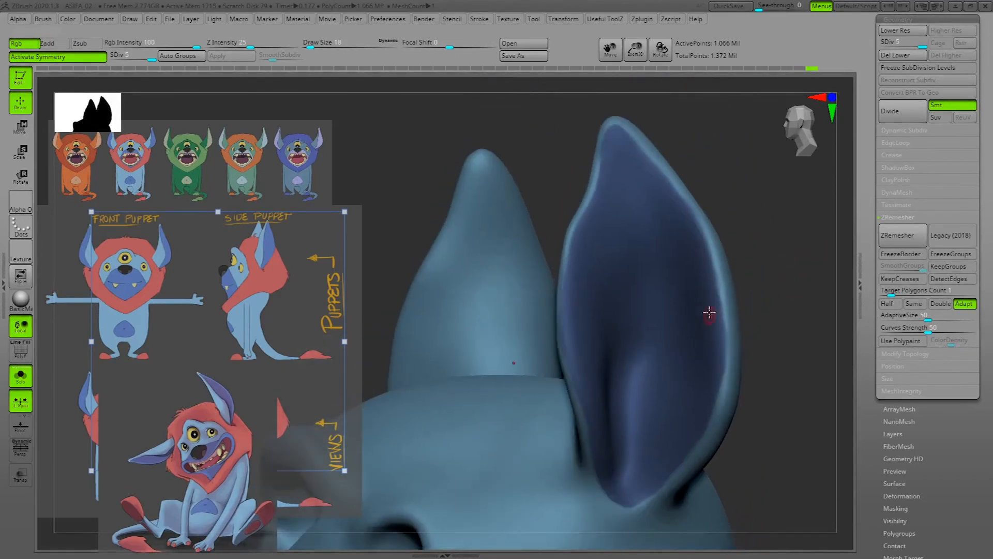
drag(756, 233, 667, 233)
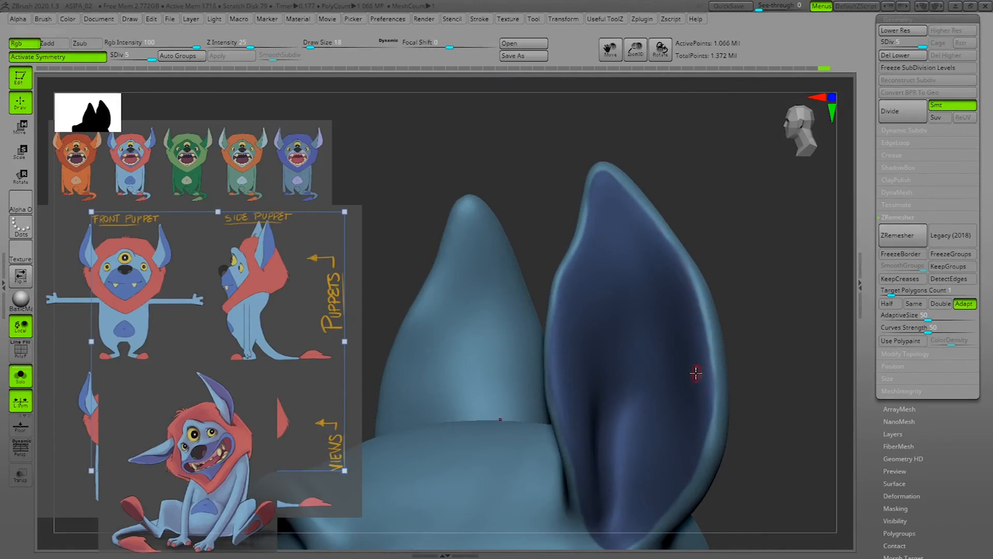
mouse_move(813, 322)
alt+mouse_down()
mouse_move(712, 250)
mouse_move(807, 328)
mouse_move(805, 361)
mouse_move(802, 321)
alt+mouse_up()
Change the paint colour from dark blue to a near-black grey for the nose.
drag(839, 362, 769, 371)
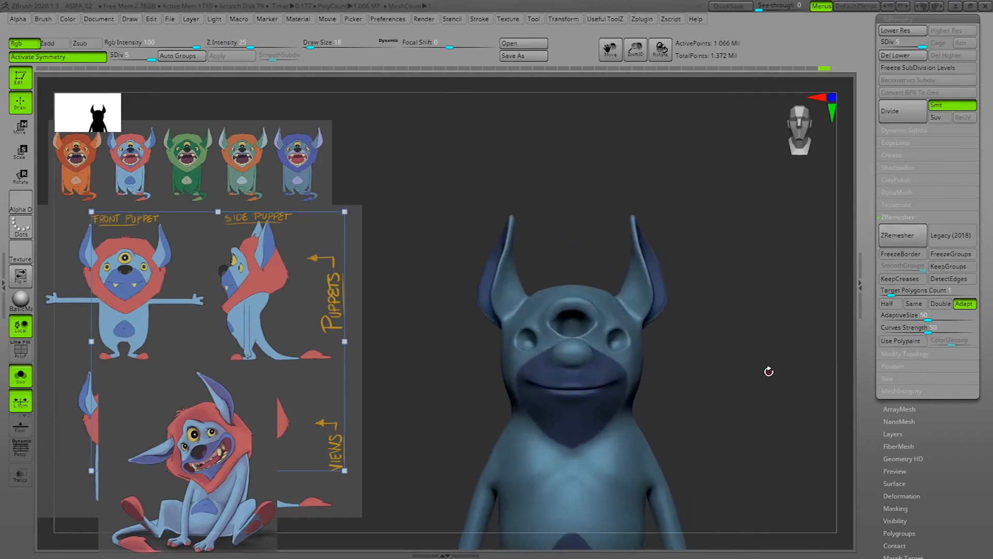
drag(767, 373, 644, 425)
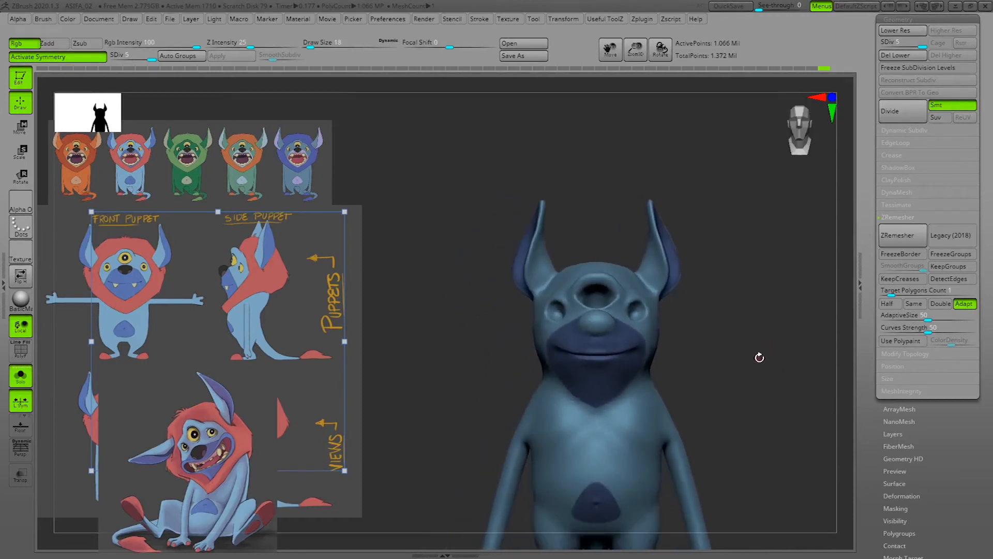
drag(767, 358, 810, 366)
drag(780, 409, 810, 419)
drag(595, 163, 539, 348)
click(68, 19)
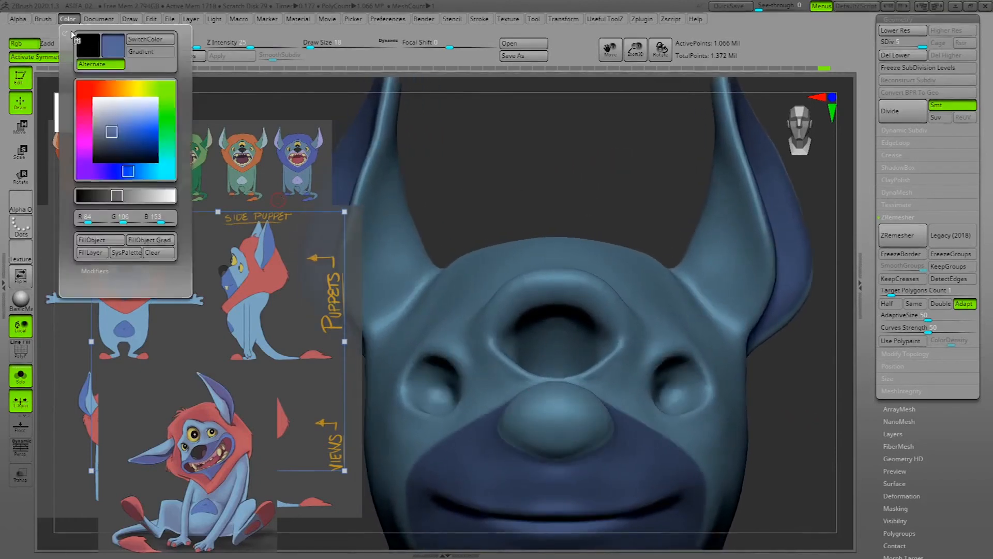
drag(115, 129, 100, 150)
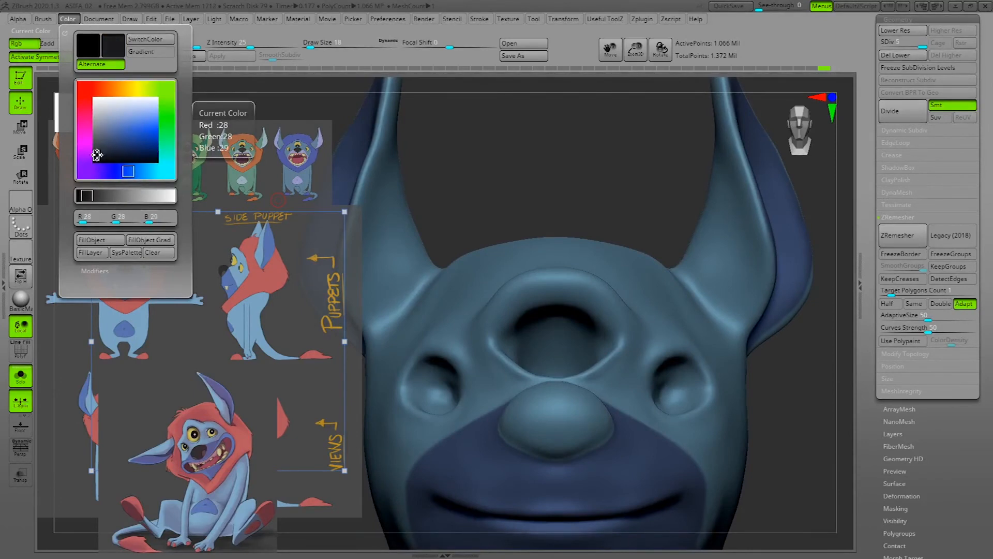
drag(97, 156, 95, 155)
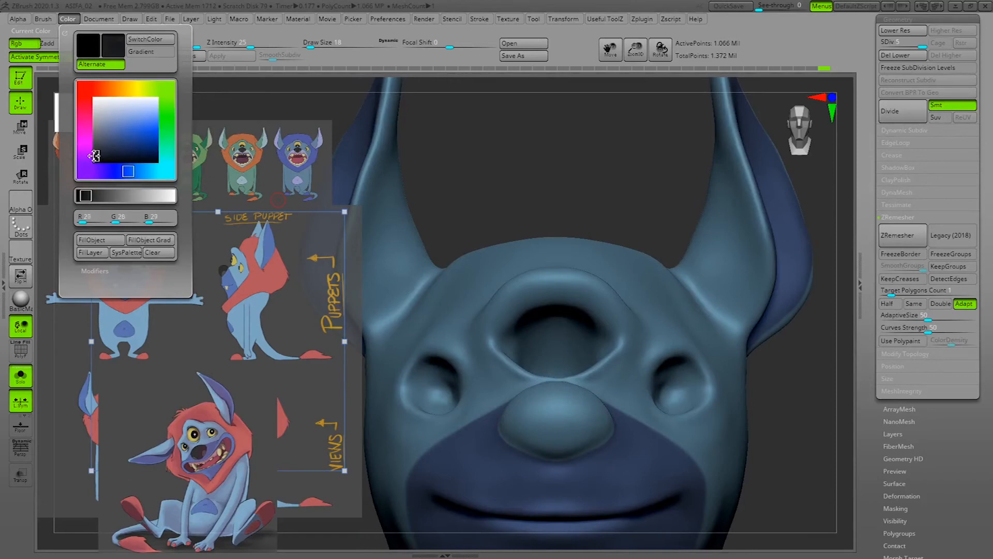
Increase the draw size and paint the sides of the nose near-black.
mouse_move(579, 153)
mouse_down()
mouse_move(605, 191)
mouse_move(795, 311)
mouse_move(592, 344)
mouse_up()
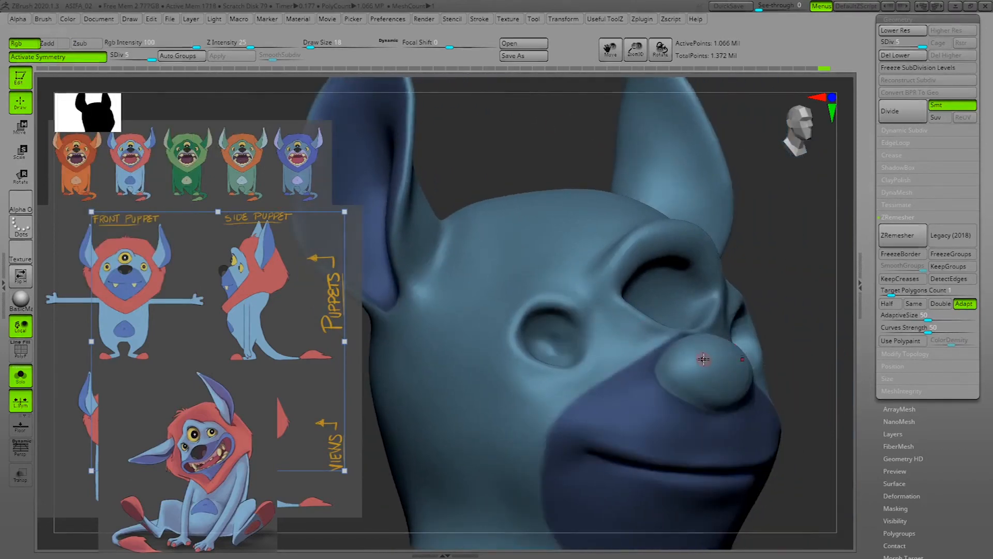
key(space)
drag(709, 363, 712, 362)
mouse_move(807, 316)
mouse_down()
mouse_move(833, 344)
mouse_move(736, 311)
mouse_up()
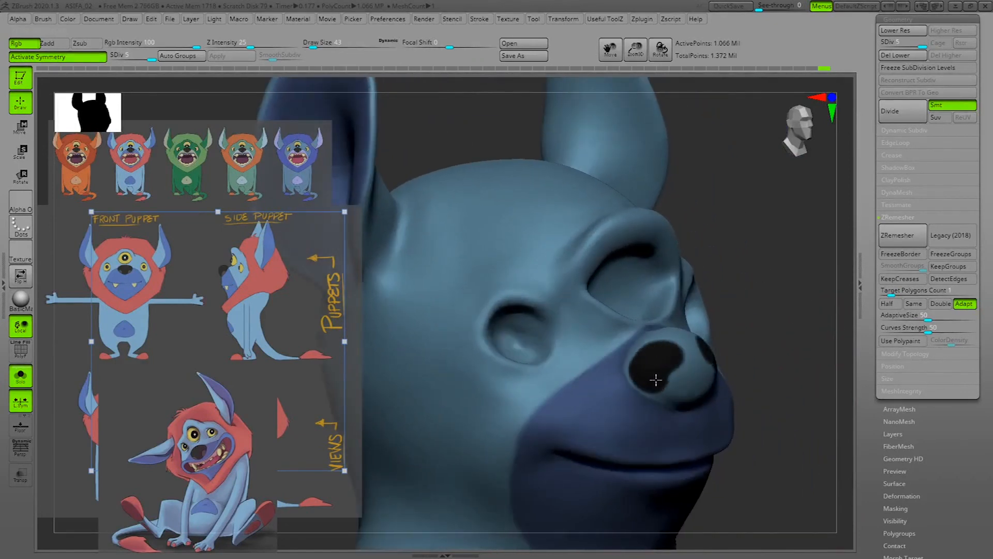
mouse_move(790, 294)
mouse_down()
mouse_move(794, 315)
mouse_move(821, 281)
mouse_move(716, 239)
mouse_up()
alt+drag(699, 144, 634, 140)
Reduce the draw size to 21 and fill the nose's front and lower edge with near-black.
key(space)
drag(648, 348, 645, 347)
drag(686, 155, 694, 124)
drag(650, 352, 617, 348)
drag(674, 176, 600, 109)
key(space)
drag(583, 322, 551, 313)
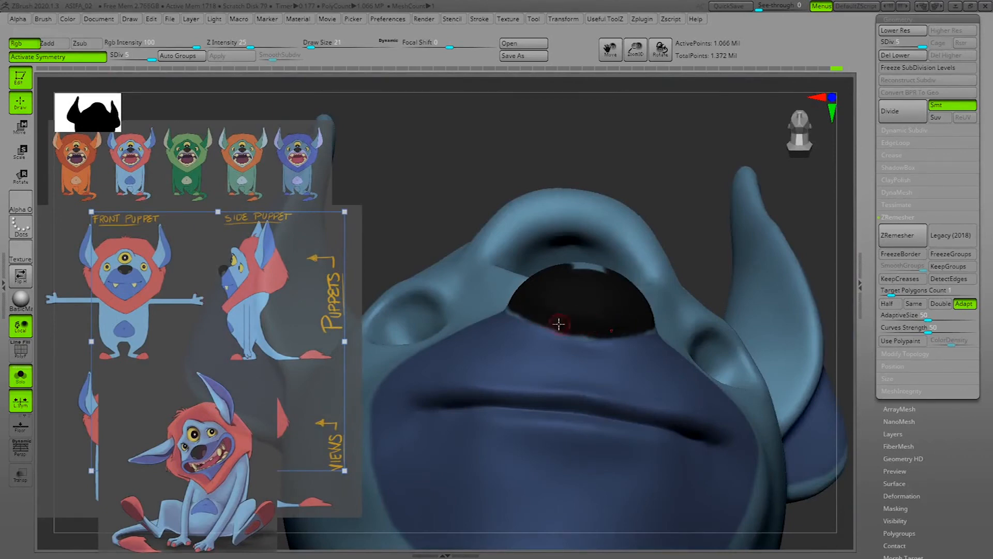
Cover the remaining blue on the nose's sides and upper surface with near-black, up to the muzzle boundary.
drag(725, 202, 634, 316)
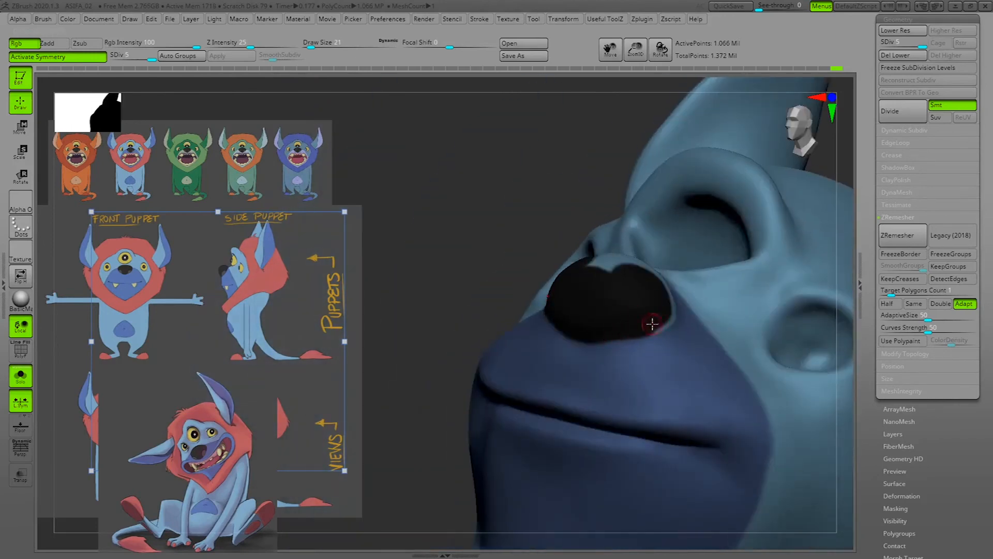
drag(590, 159, 625, 266)
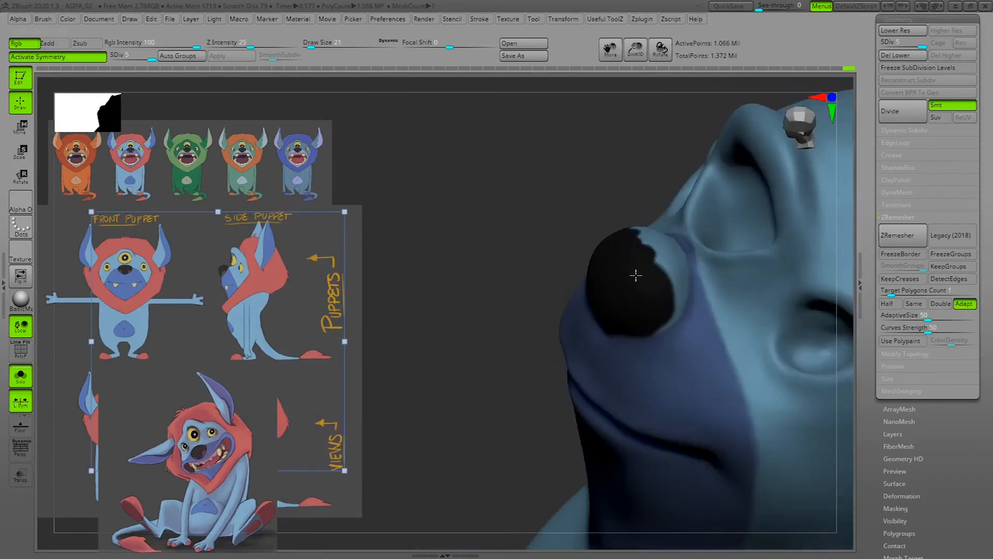
drag(550, 308, 507, 336)
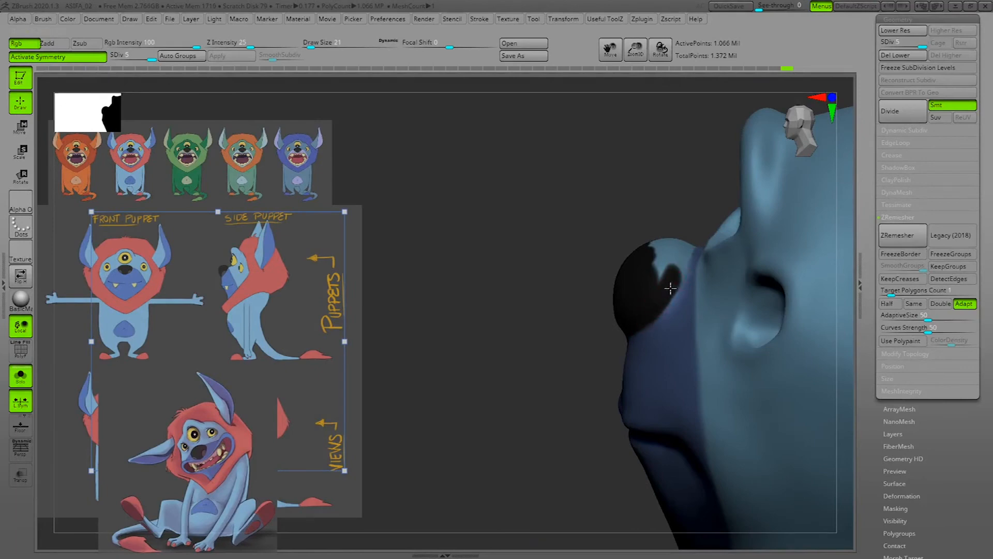
mouse_move(526, 371)
mouse_down()
mouse_move(599, 317)
mouse_move(521, 362)
mouse_move(684, 193)
mouse_move(655, 190)
mouse_move(649, 214)
mouse_up()
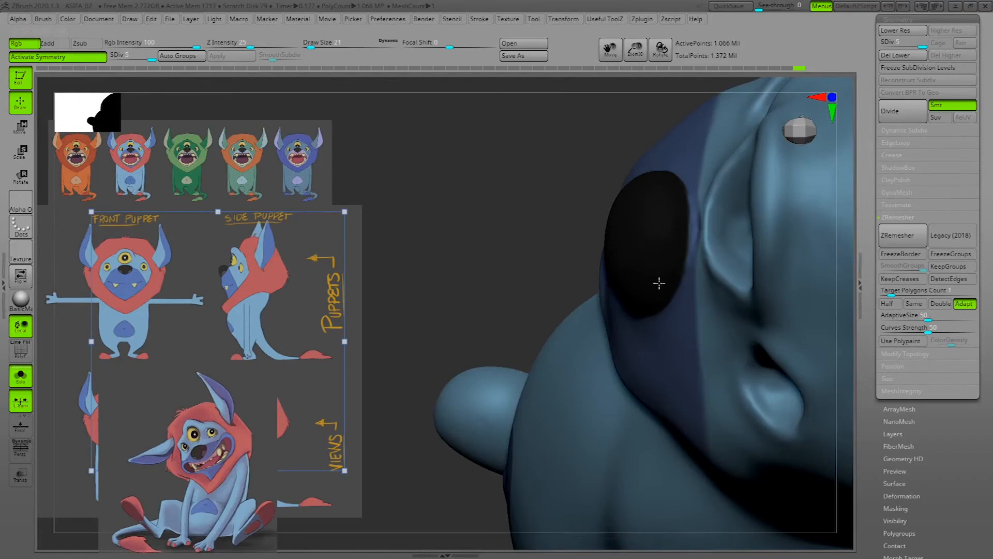
Frame the whole creature from the front and save the project.
mouse_move(521, 287)
alt+mouse_down()
mouse_move(346, 162)
mouse_move(499, 282)
mouse_move(525, 286)
alt+mouse_up()
alt+drag(827, 267, 656, 177)
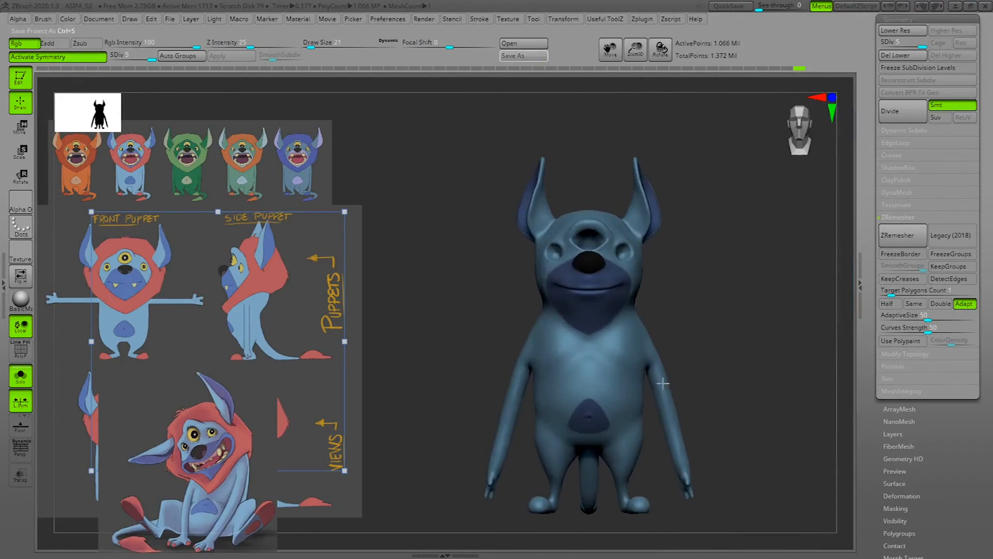
key(ctrl+s)
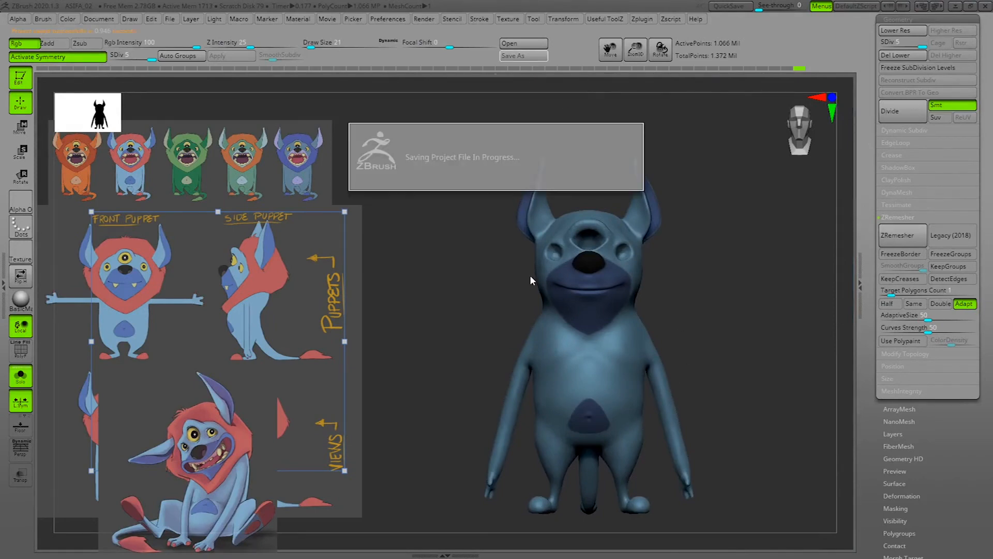
Turn off Solo mode so the fur, eyeballs and teeth are displayed together with the body.
drag(531, 275, 719, 278)
drag(773, 407, 221, 356)
drag(741, 455, 755, 375)
alt+drag(808, 306, 773, 410)
click(602, 18)
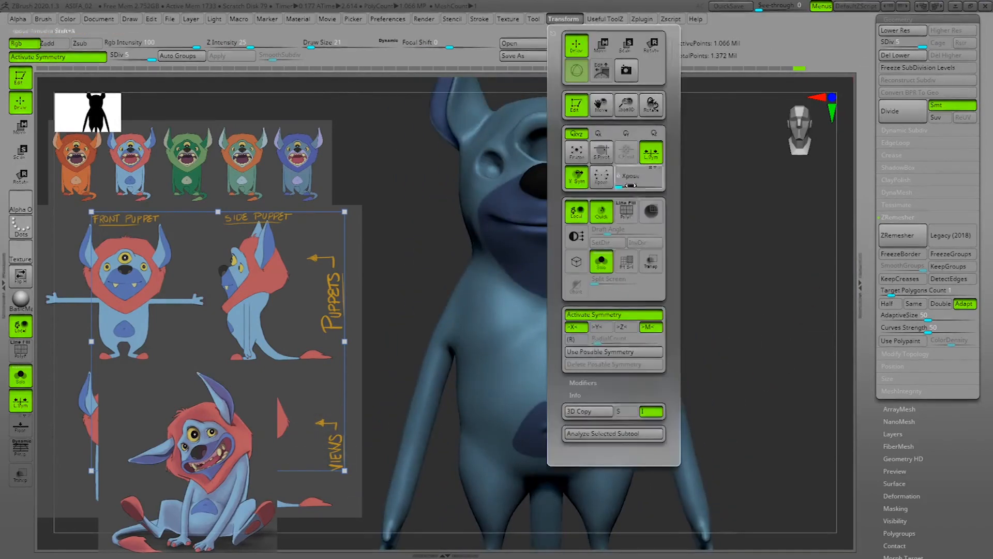
click(575, 248)
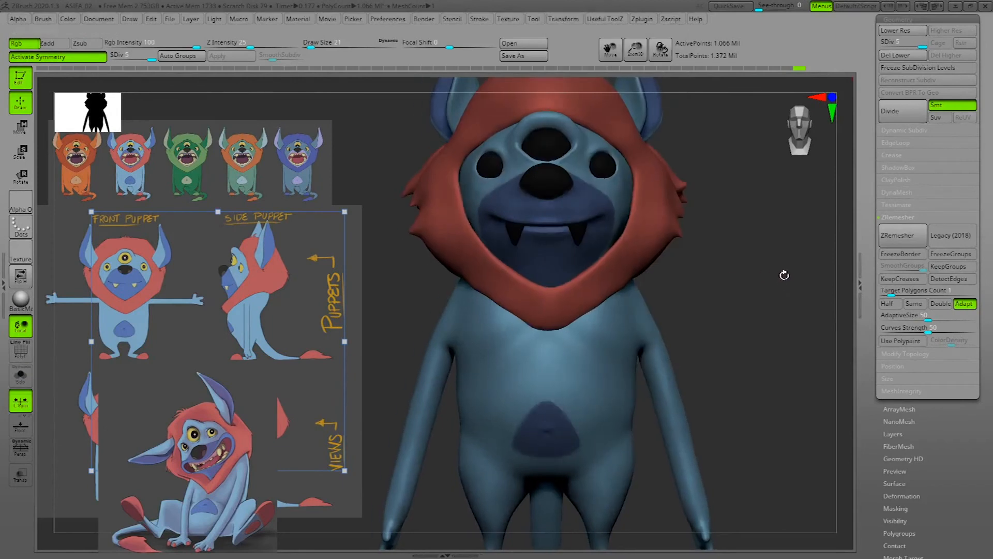
drag(785, 276, 662, 252)
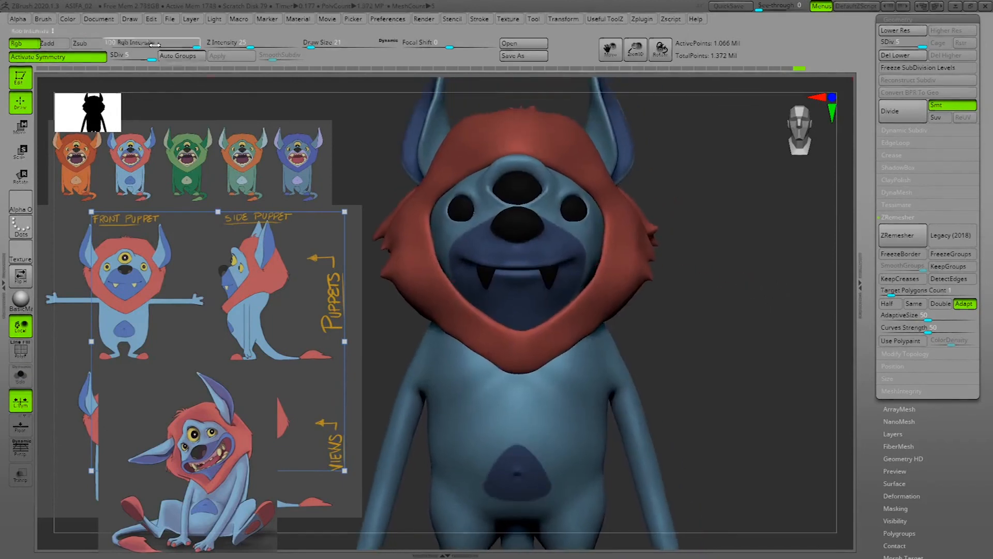
Sample the red of the fur collar as the current paint colour.
click(66, 21)
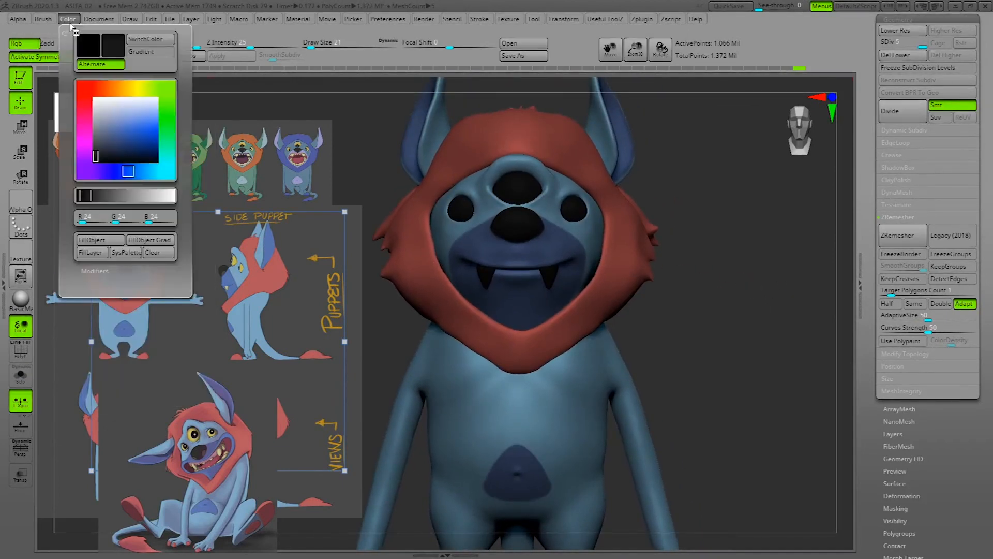
drag(746, 309, 665, 267)
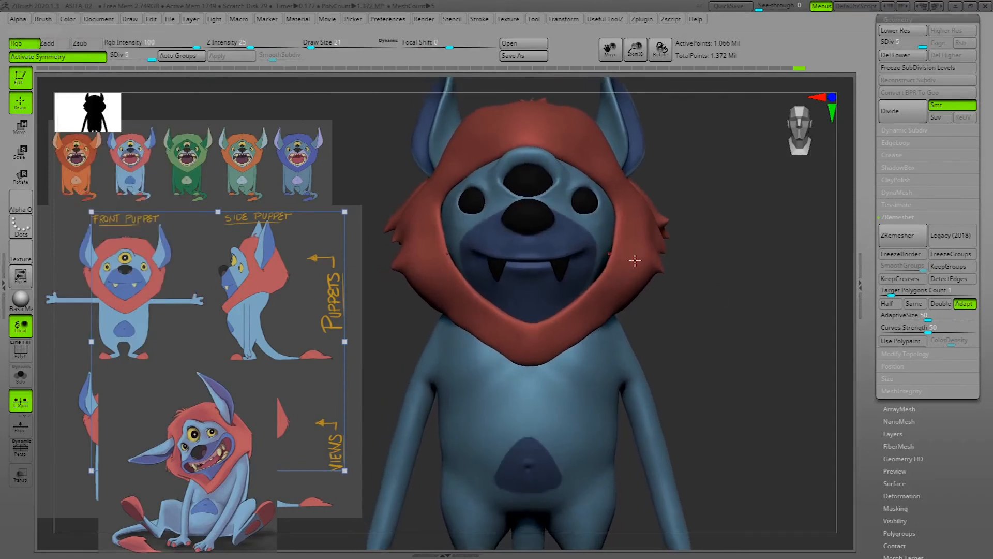
alt+drag(726, 317, 741, 251)
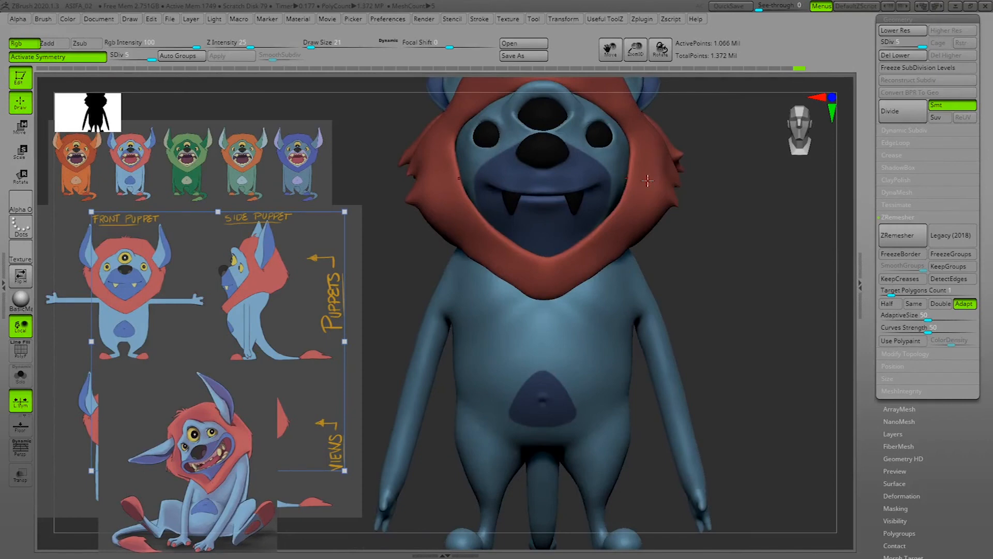
key(c)
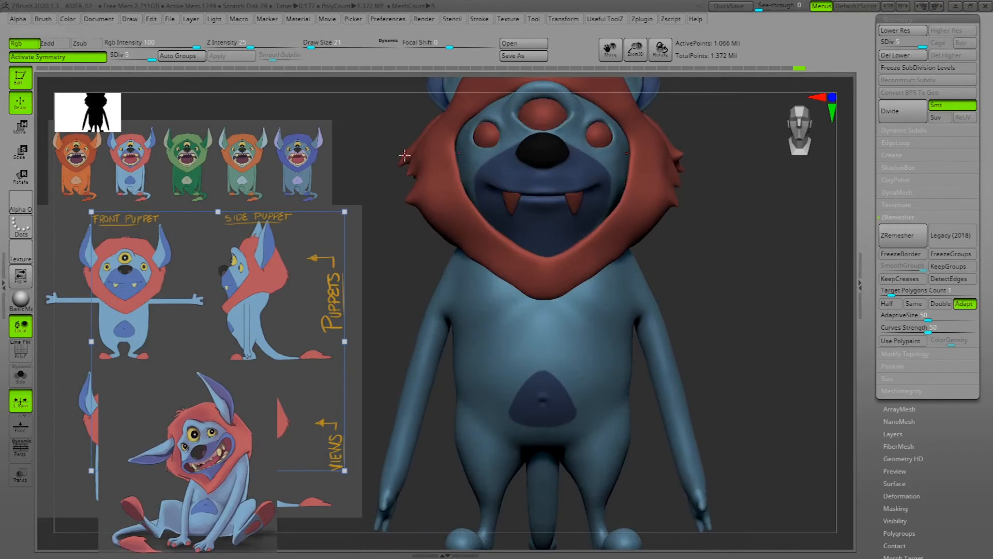
click(74, 20)
Display the list of the creature's subtools.
alt+drag(753, 391, 801, 449)
alt+drag(801, 449, 814, 239)
drag(869, 40, 869, 131)
click(901, 98)
Enlarge the draw size and paint the toe end of the feet red on the Body subtool.
mouse_move(796, 306)
alt+mouse_down()
mouse_move(803, 284)
mouse_move(803, 360)
mouse_move(808, 346)
alt+mouse_up()
key(space)
drag(571, 354, 575, 355)
mouse_move(659, 378)
mouse_down()
mouse_move(670, 338)
mouse_move(659, 375)
mouse_up()
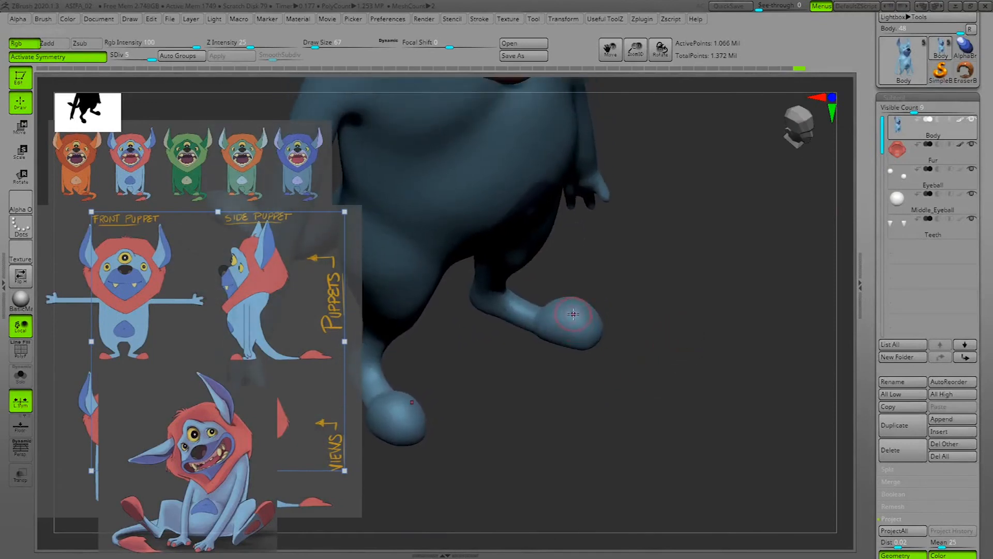
drag(571, 312, 593, 325)
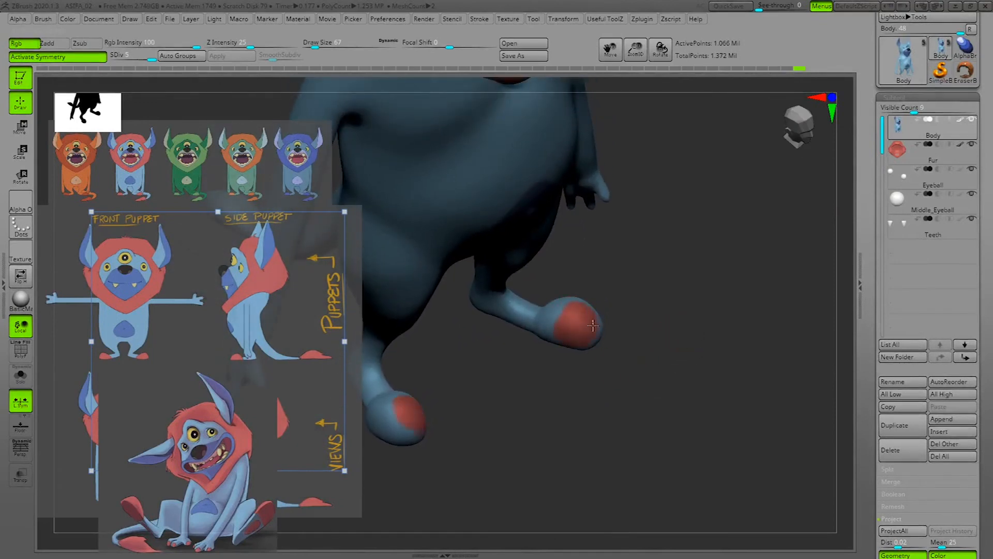
Set the draw size to 29 and cover the foot's top and sole with red up to the ankle.
mouse_move(667, 345)
alt+mouse_down()
mouse_move(756, 434)
mouse_move(743, 340)
alt+mouse_up()
drag(515, 302, 522, 328)
key(space)
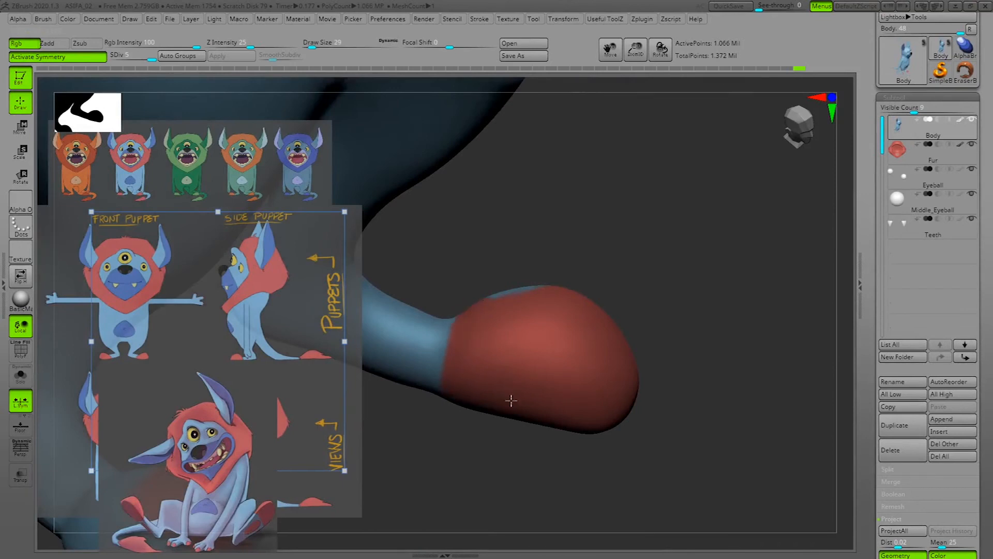
drag(699, 397, 737, 320)
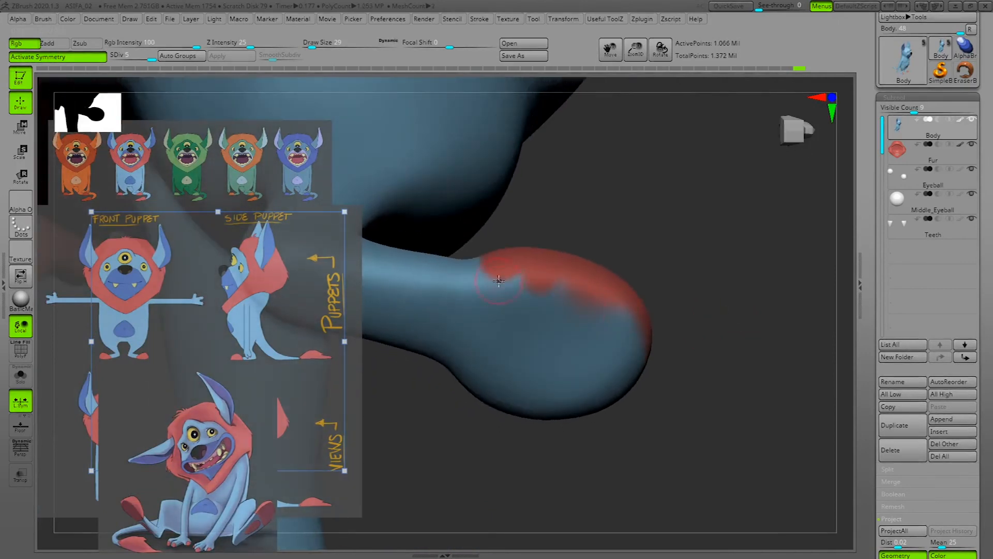
drag(493, 270, 492, 289)
mouse_move(482, 346)
mouse_down()
mouse_move(503, 296)
mouse_move(516, 365)
mouse_move(600, 362)
mouse_move(594, 336)
mouse_move(501, 408)
mouse_move(590, 392)
mouse_up()
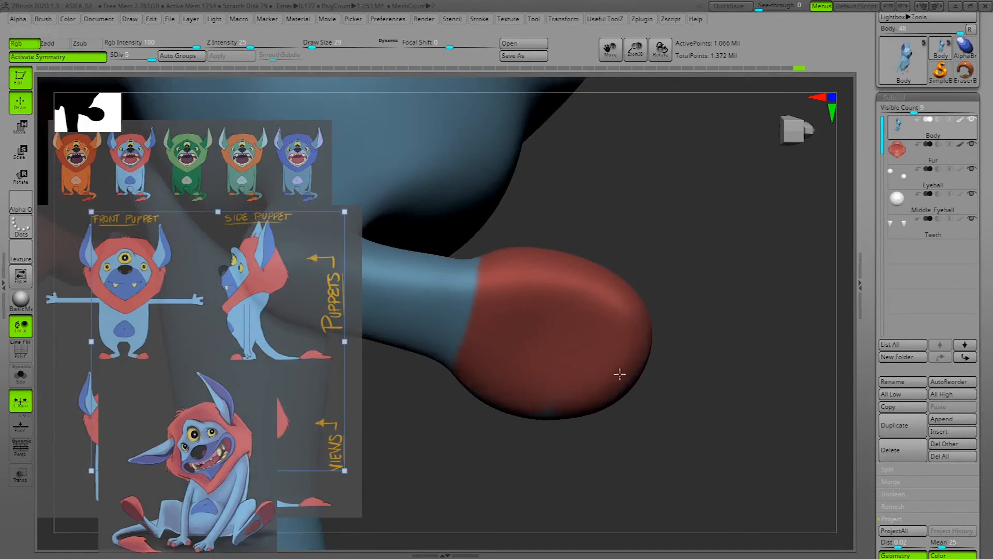
Paint over the leftover blue spots at the tip and side of the foot with red.
drag(773, 400, 699, 377)
mouse_move(405, 417)
mouse_down()
mouse_move(419, 402)
mouse_move(407, 403)
mouse_up()
mouse_move(507, 263)
mouse_down()
mouse_move(479, 295)
mouse_move(499, 283)
mouse_move(445, 299)
mouse_move(441, 269)
mouse_move(375, 182)
mouse_up()
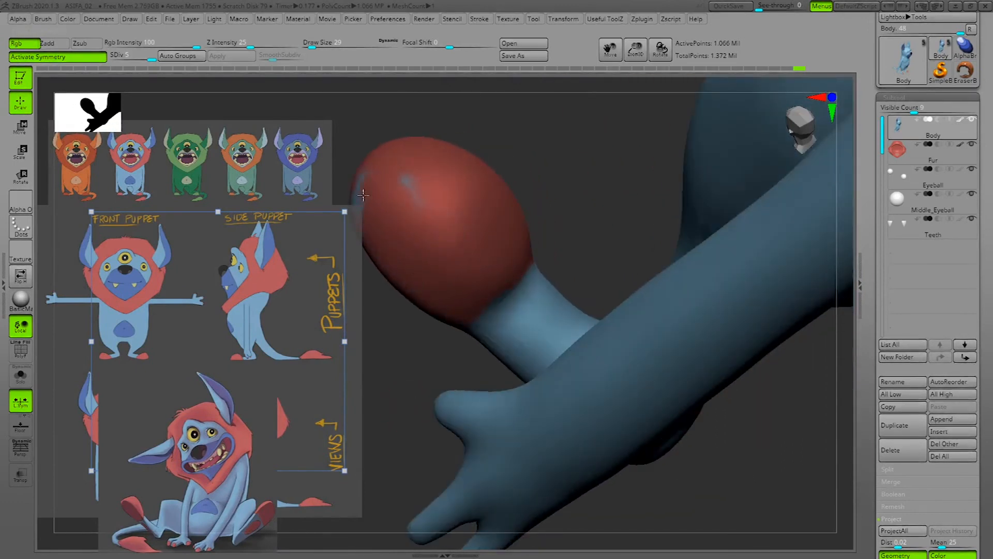
drag(516, 135, 454, 182)
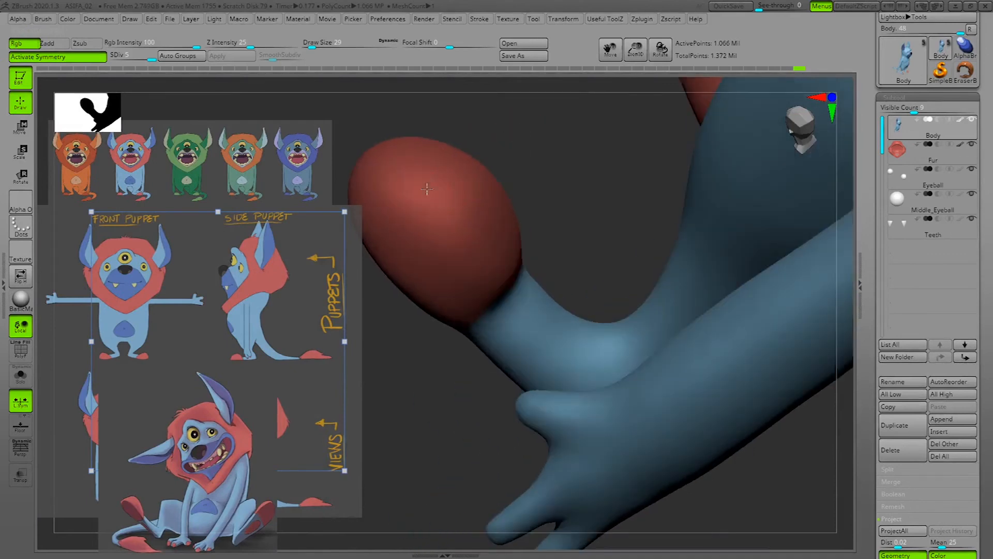
Reduce the draw size to 21 and refine the red boundary around the ankle from all sides.
mouse_move(529, 169)
mouse_down()
mouse_move(548, 153)
mouse_move(445, 458)
mouse_move(433, 455)
mouse_move(446, 402)
mouse_up()
key(space)
mouse_move(524, 320)
mouse_down()
mouse_move(539, 319)
mouse_move(476, 324)
mouse_up()
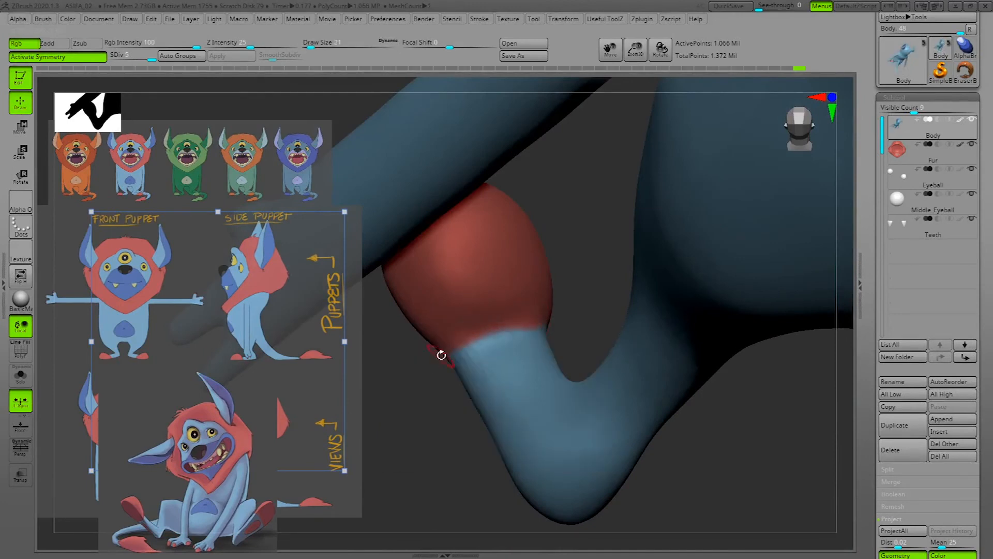
mouse_move(703, 400)
mouse_down()
mouse_move(755, 454)
mouse_move(678, 348)
mouse_move(697, 313)
mouse_move(688, 317)
mouse_up()
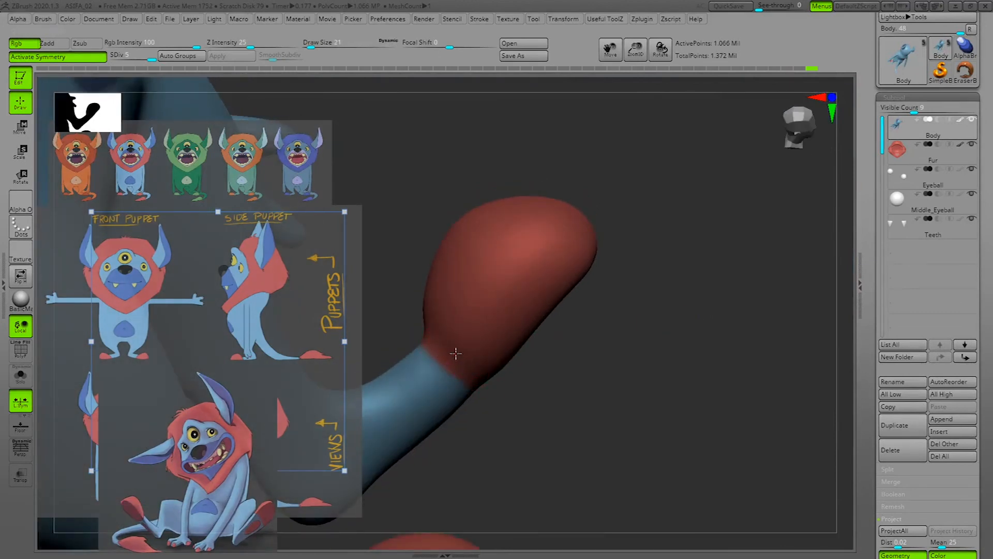
mouse_move(676, 392)
mouse_down()
mouse_move(760, 304)
mouse_move(779, 260)
mouse_up()
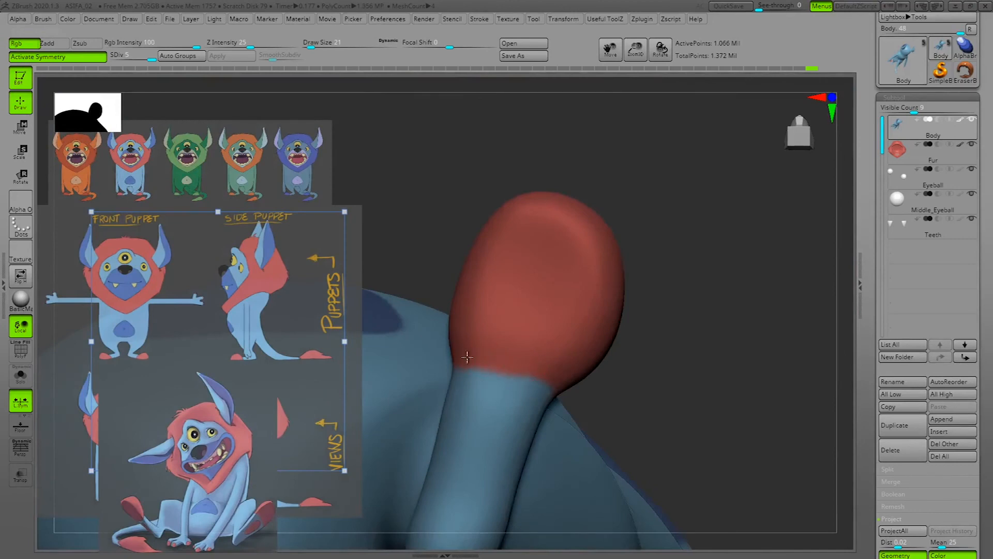
drag(717, 363, 761, 371)
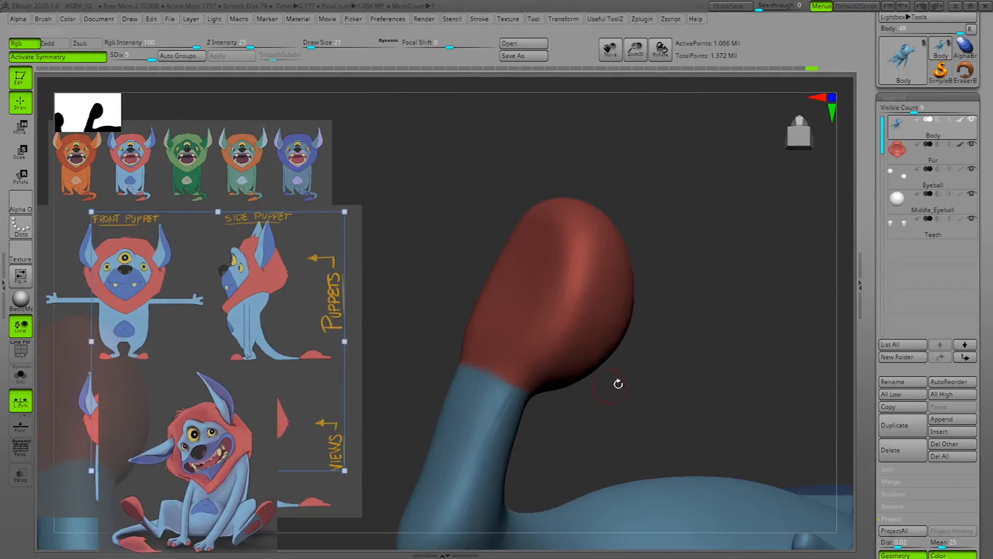
Fill the Teeth subtool with an off-white of R 220, G 219, B 210 and save the project.
drag(729, 310, 807, 393)
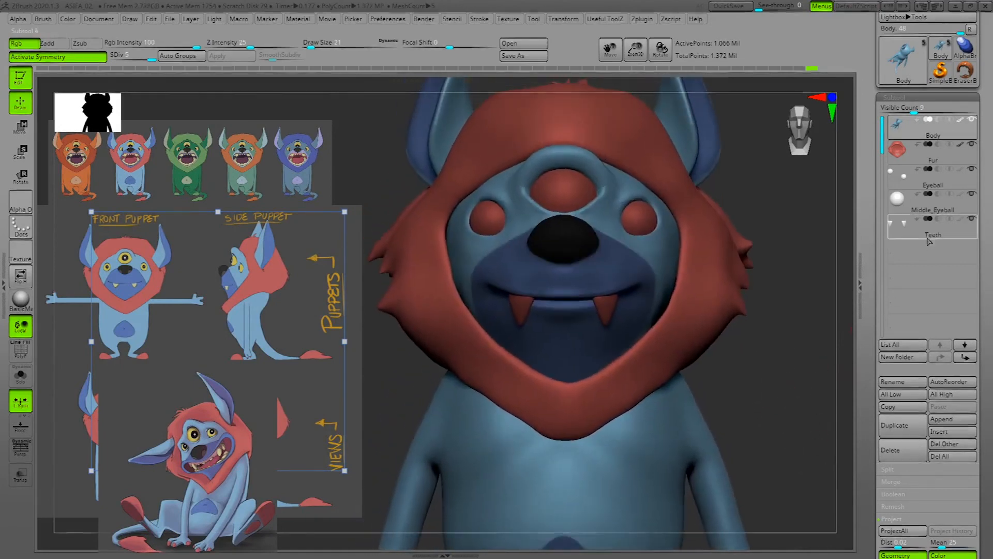
click(928, 233)
click(68, 19)
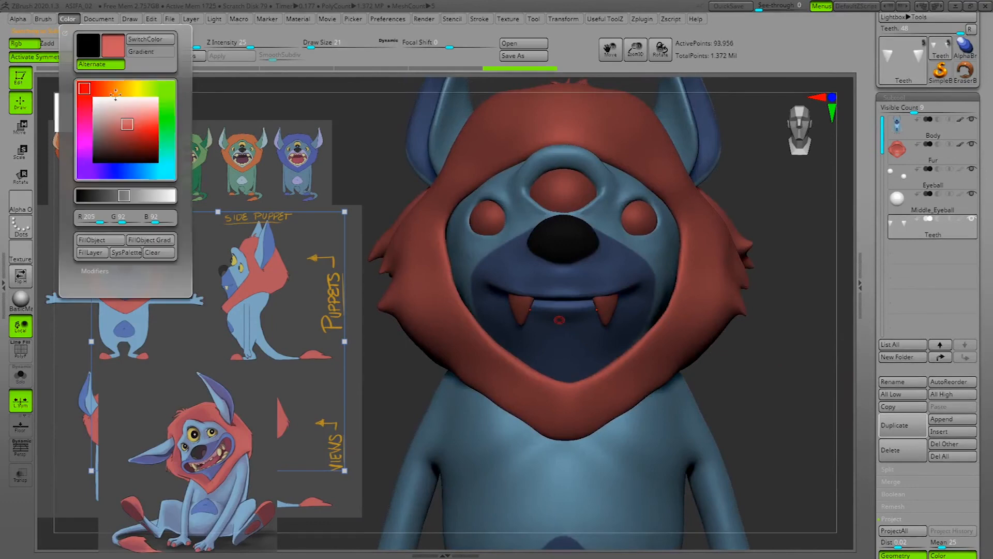
click(102, 110)
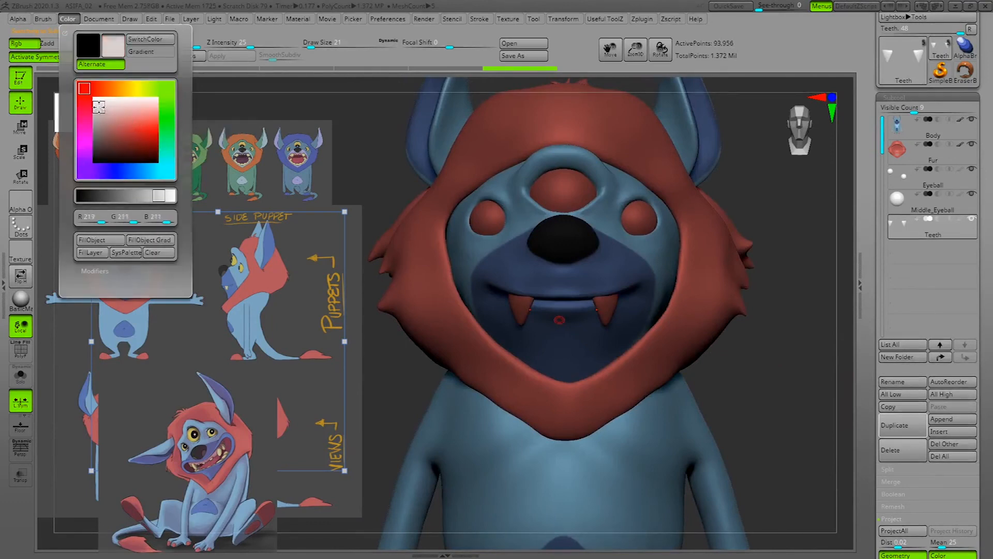
click(128, 89)
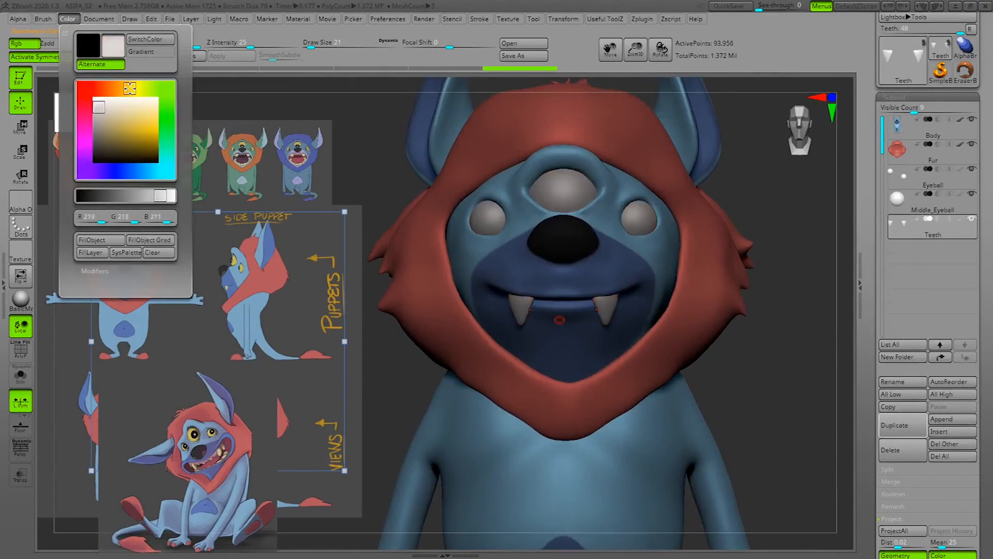
click(100, 106)
click(101, 107)
click(110, 245)
mouse_move(797, 346)
mouse_down()
mouse_move(792, 311)
mouse_move(782, 327)
mouse_move(692, 227)
mouse_up()
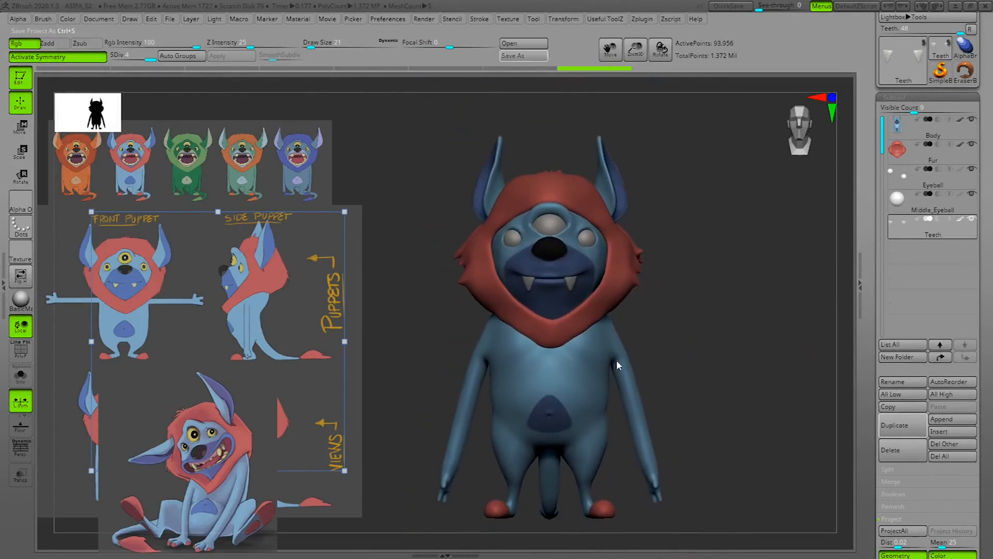
key(ctrl+s)
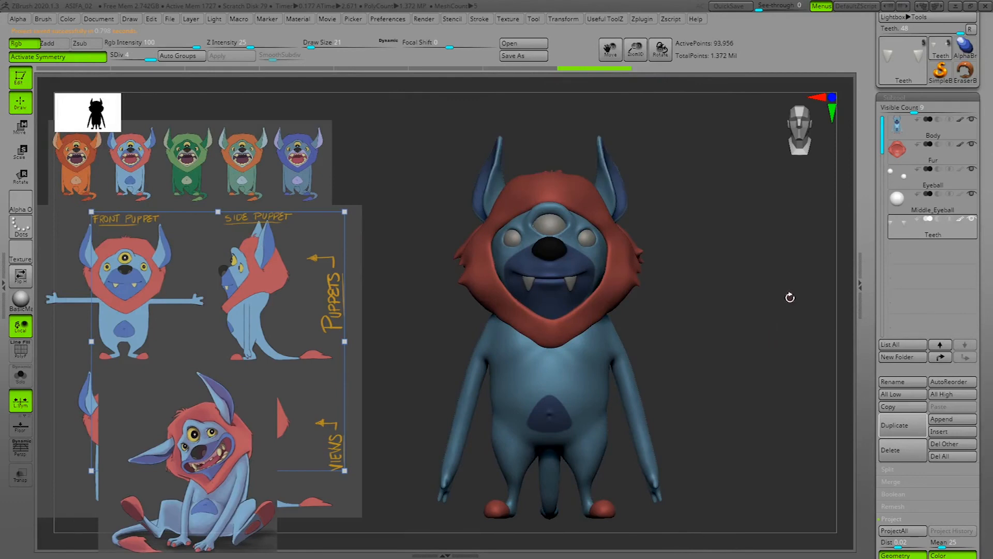
Select the Middle_Eyeball subtool and set the active colour to a golden yellow of R 201, G 179, B 40.
drag(784, 335, 782, 398)
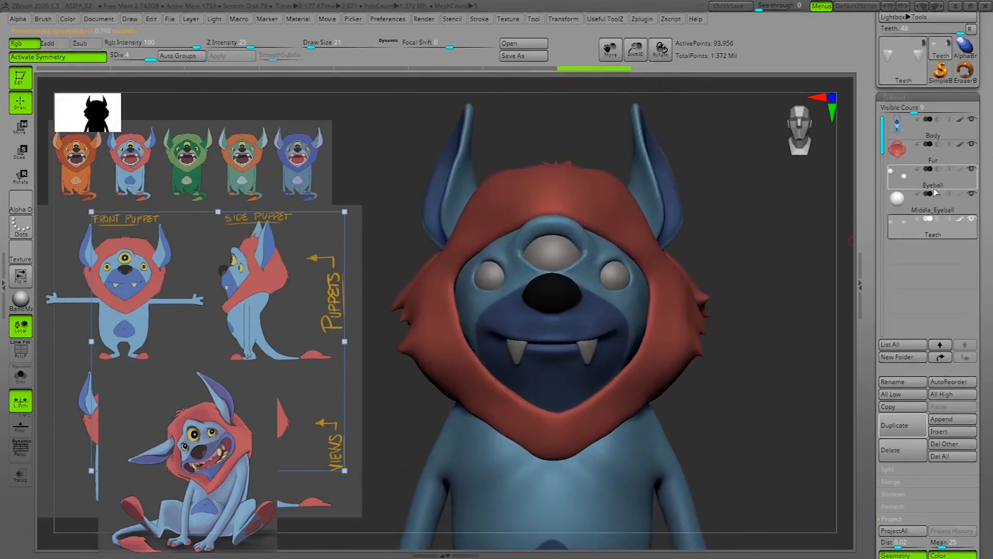
click(927, 200)
alt+drag(787, 301, 819, 292)
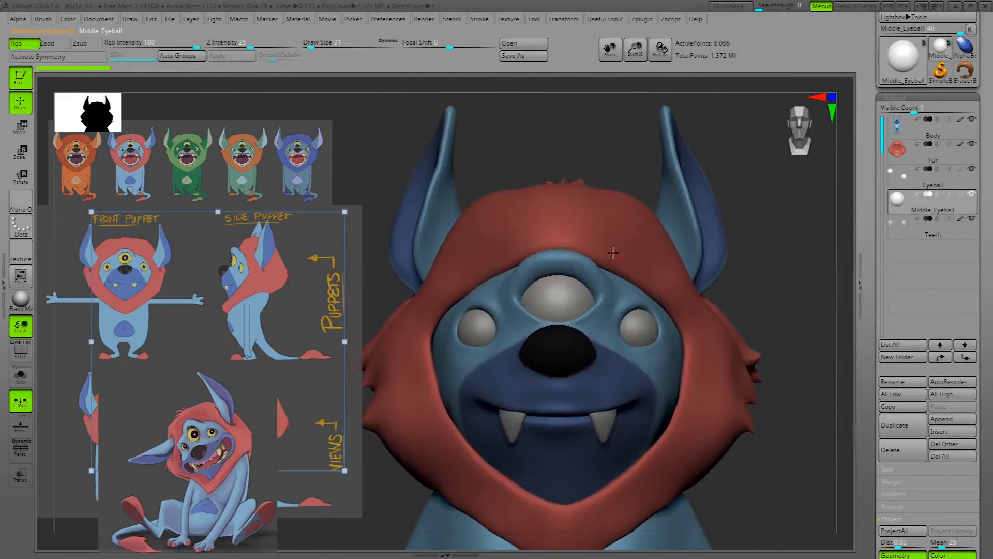
click(67, 19)
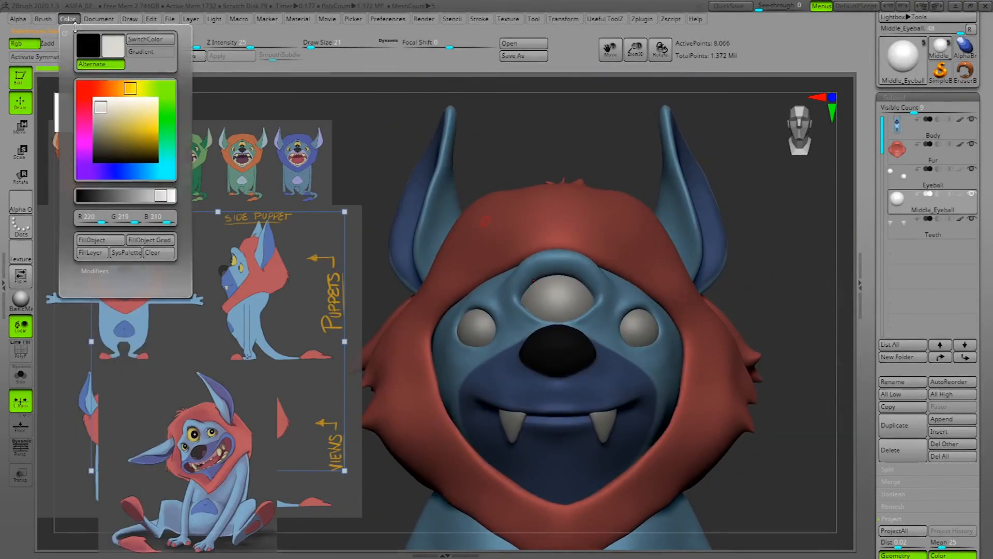
drag(143, 131, 145, 128)
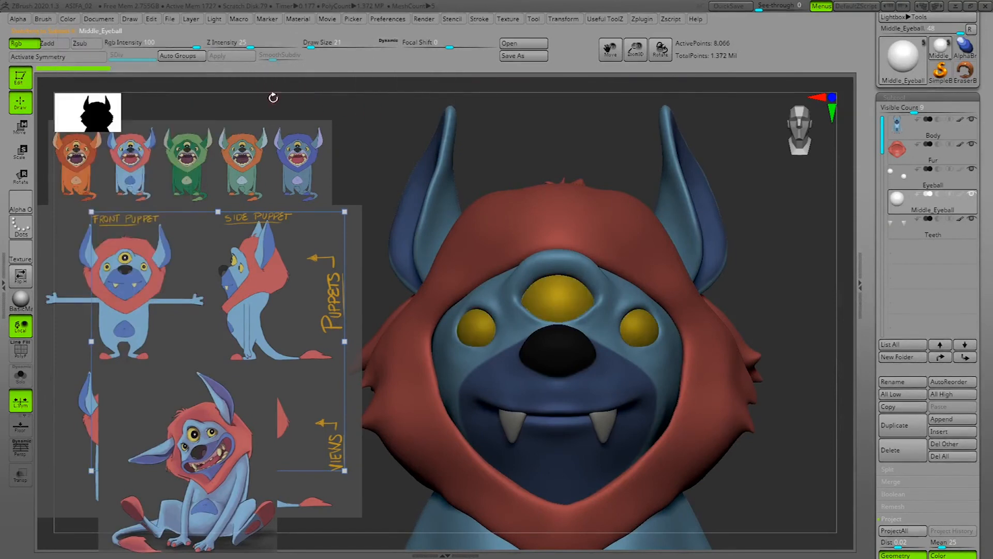
click(75, 21)
click(137, 120)
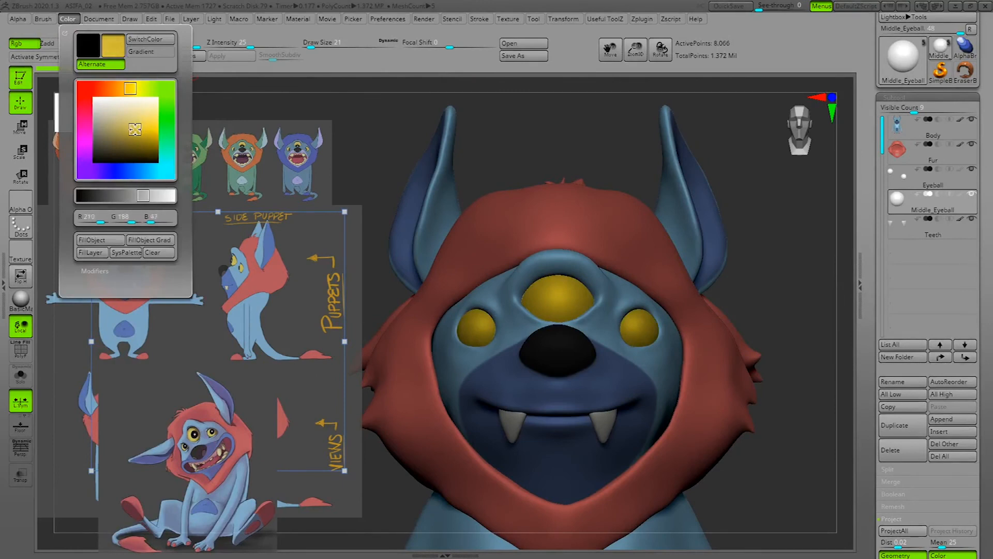
drag(133, 128, 127, 125)
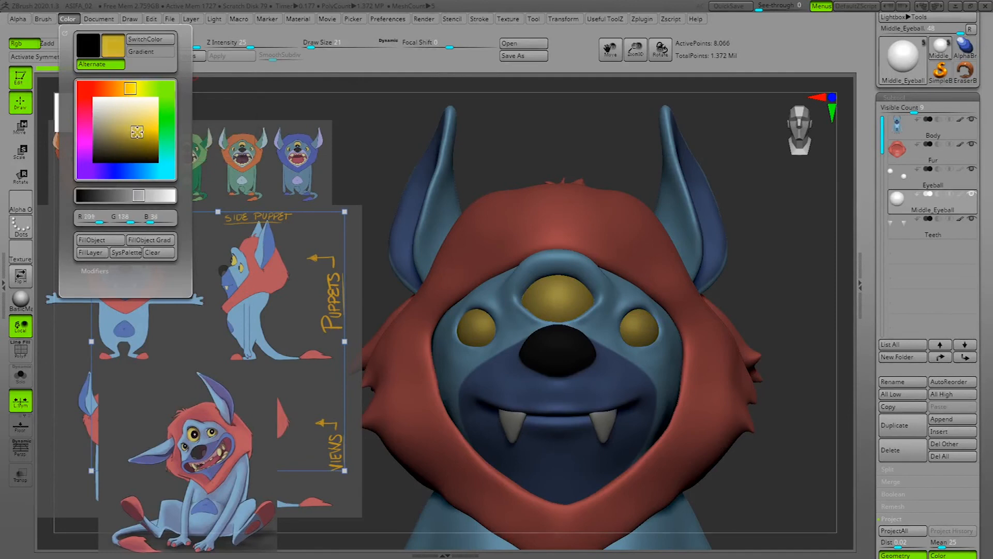
drag(802, 223, 812, 342)
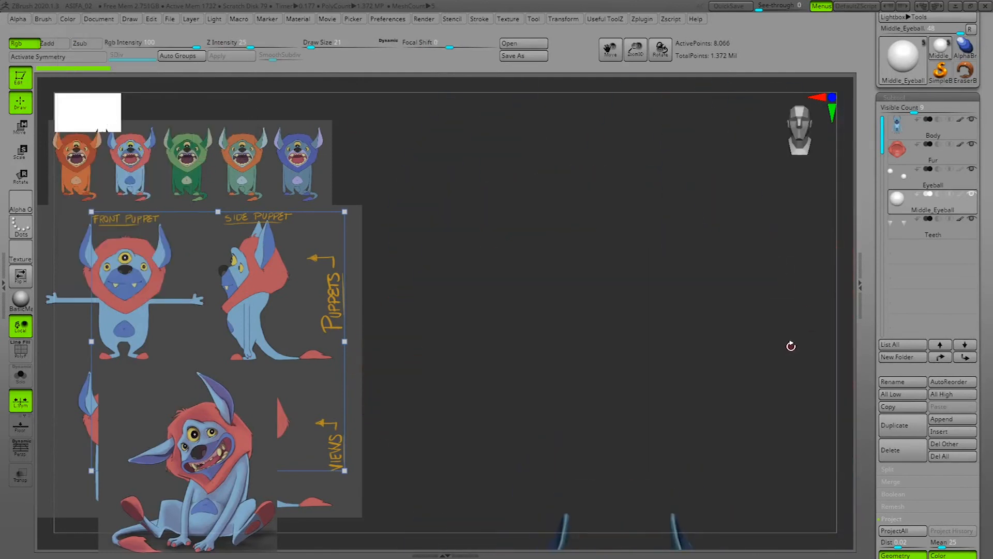
key(f)
alt+drag(849, 378, 763, 292)
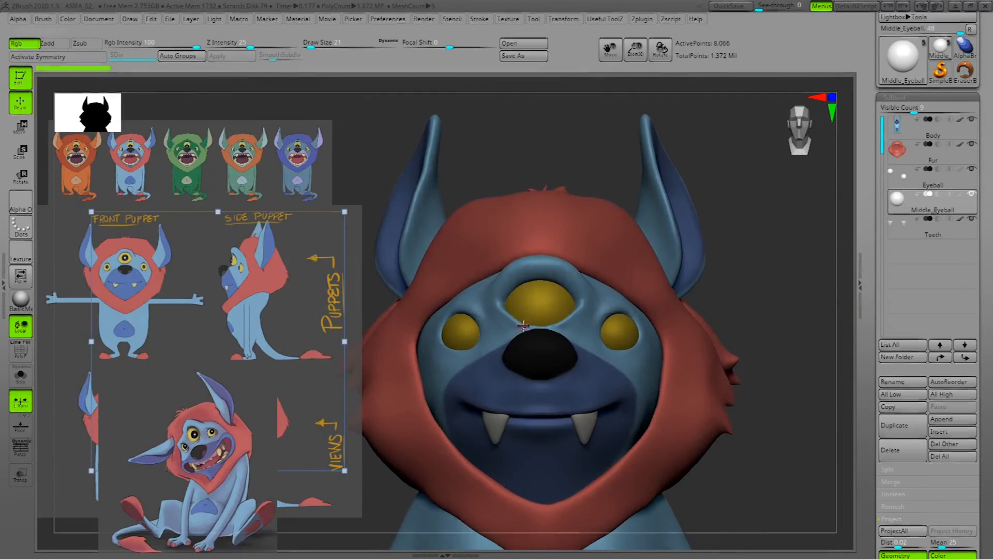
Choose ToyPlastic from the standard materials as the active material.
click(24, 305)
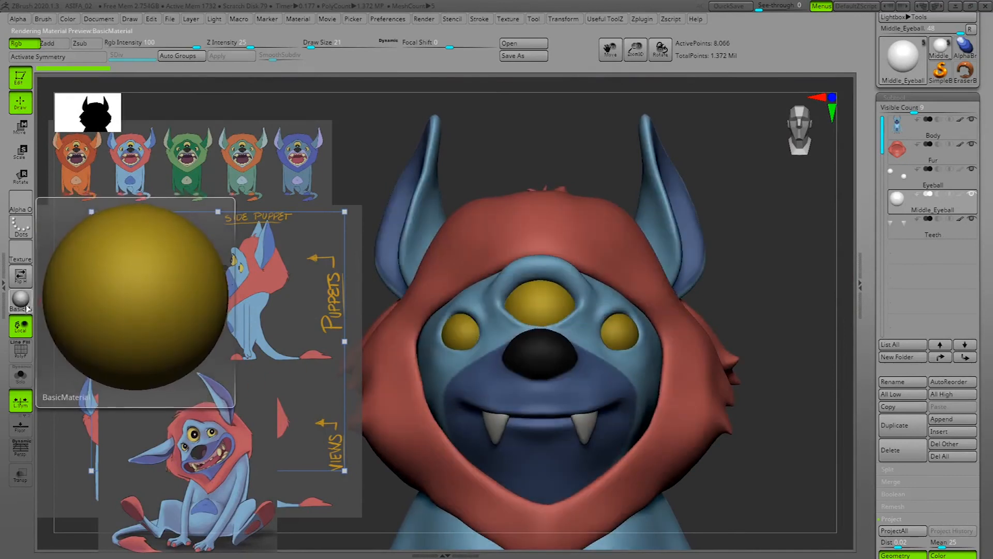
click(22, 302)
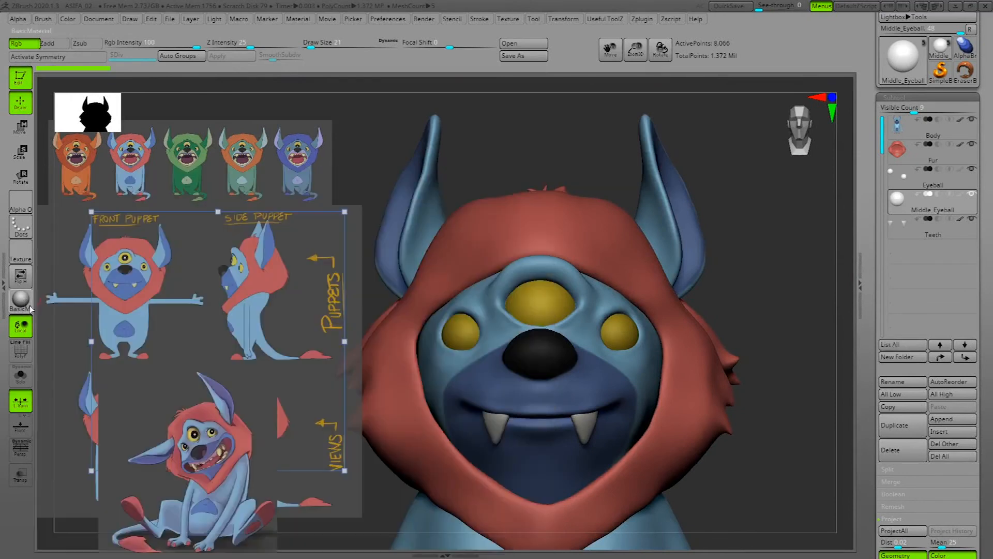
click(21, 300)
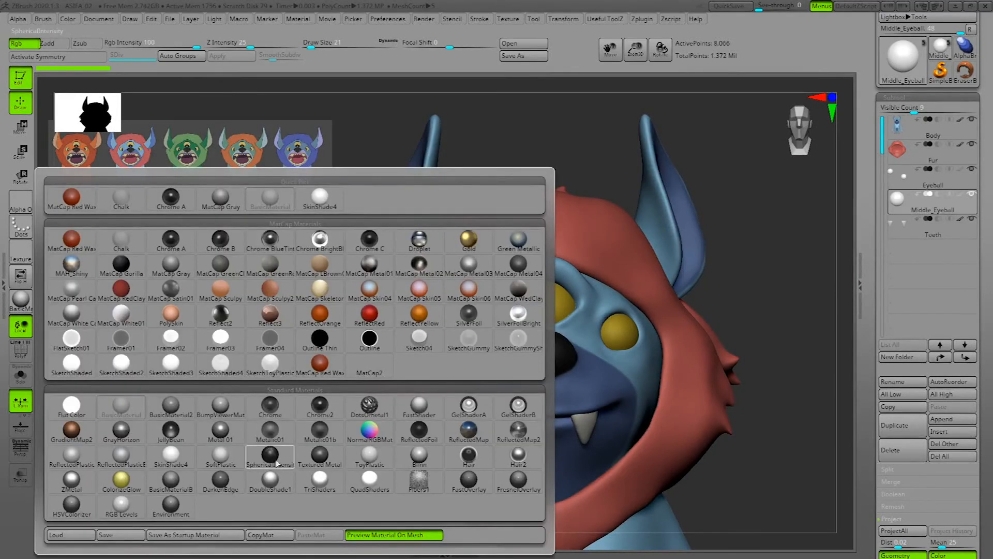
mouse_move(174, 480)
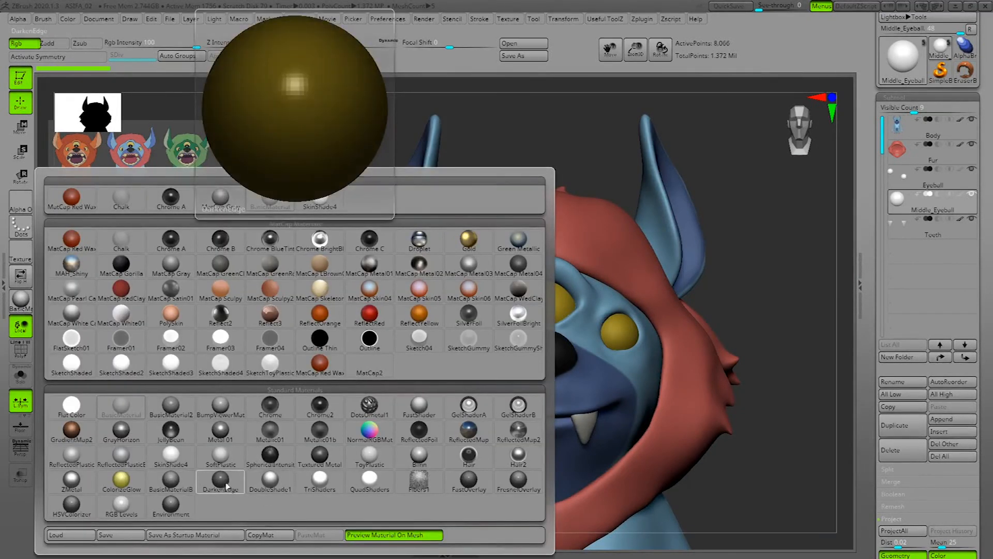
click(371, 457)
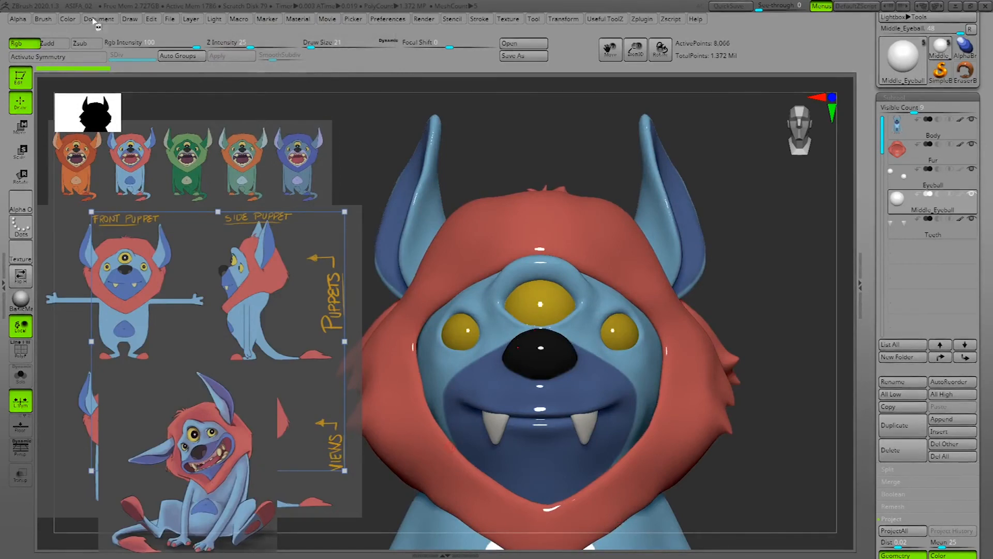
Turn off the Rgb channel, enable only the material channel and fill the Middle_Eyeball with ToyPlastic.
click(130, 19)
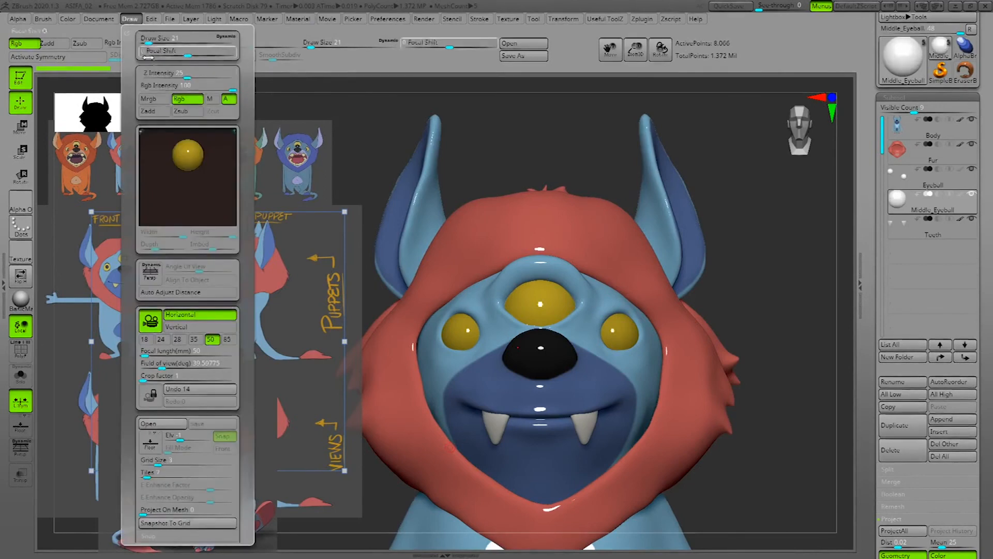
click(187, 99)
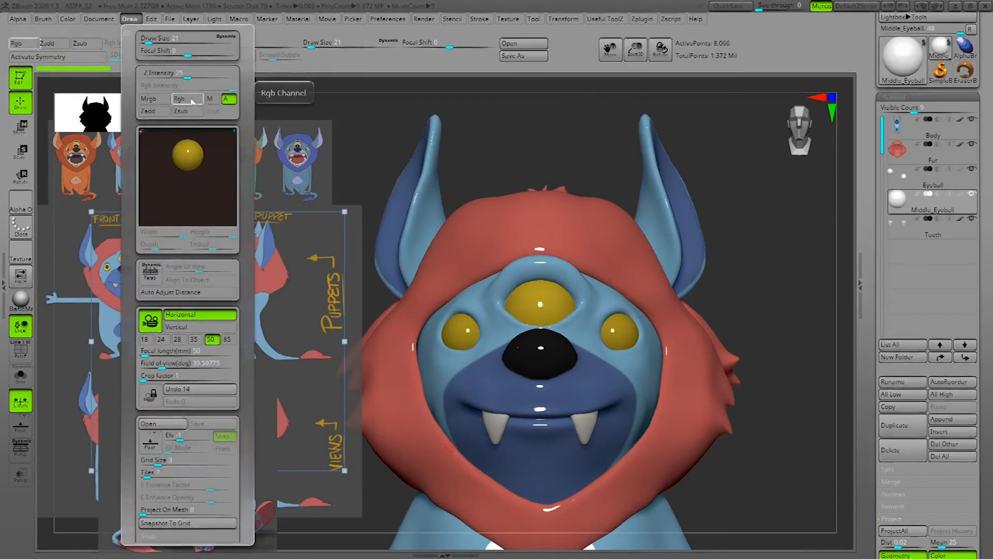
click(213, 99)
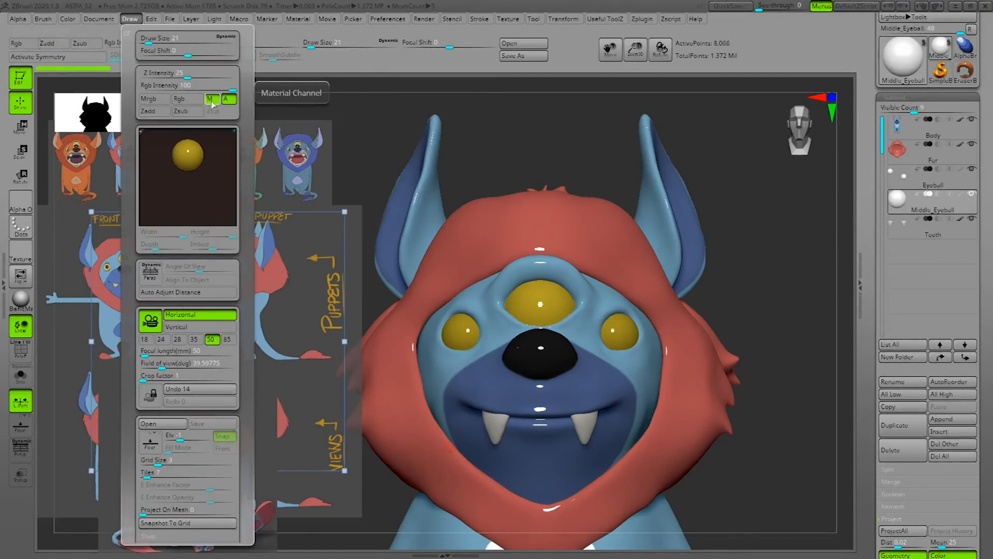
click(68, 18)
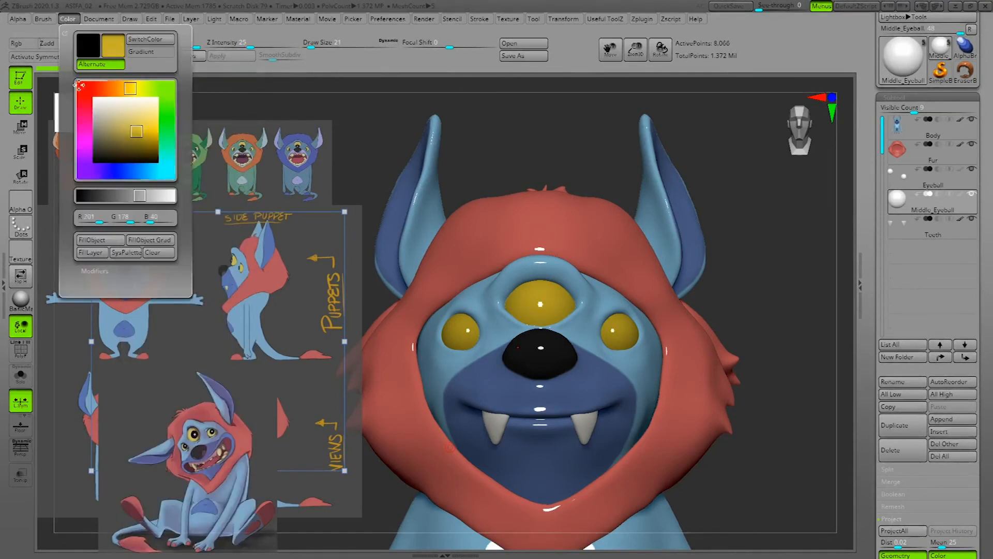
click(110, 240)
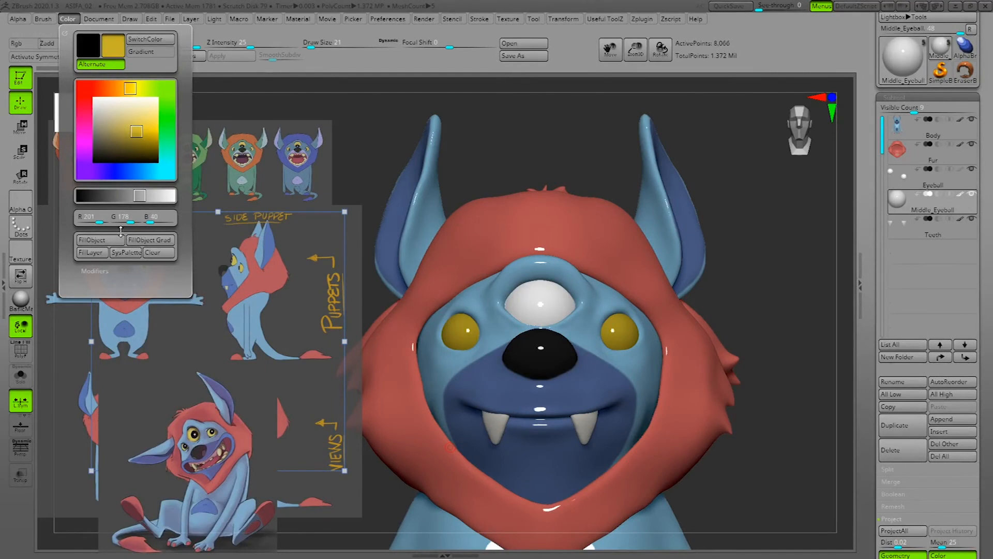
Switch the active material back to BasicMaterial and inspect the middle eyeball's shine up close.
drag(794, 294, 723, 290)
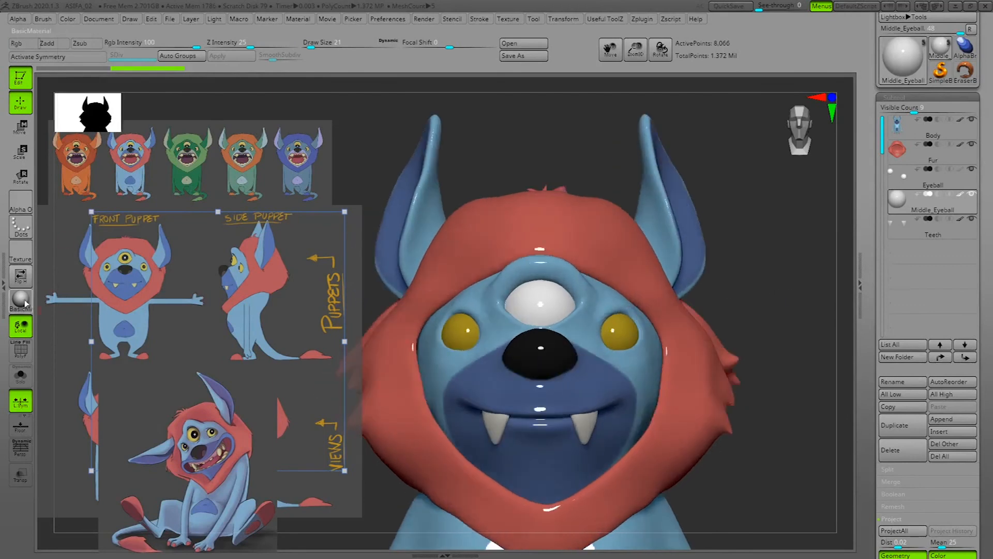
drag(793, 292, 823, 268)
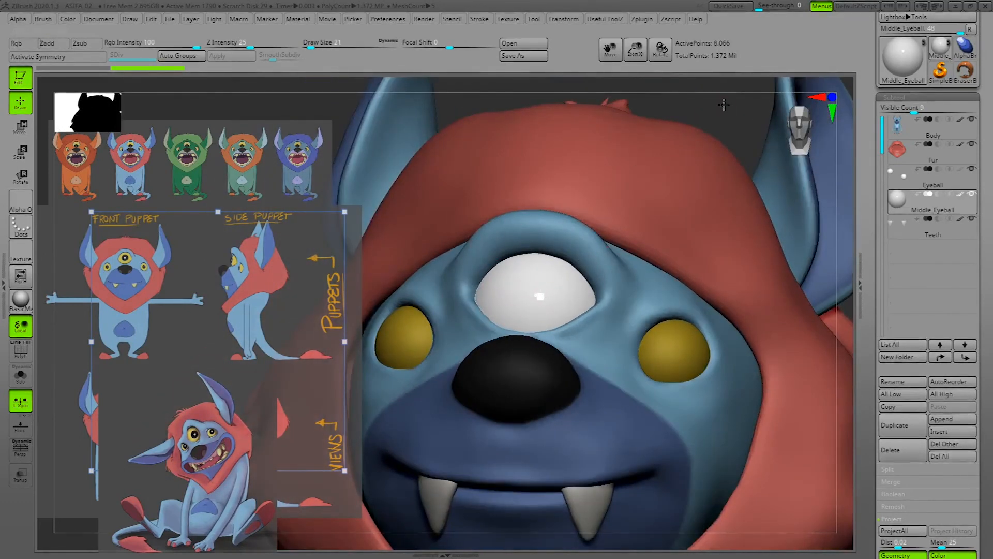
alt+drag(724, 105, 554, 91)
drag(797, 300, 807, 399)
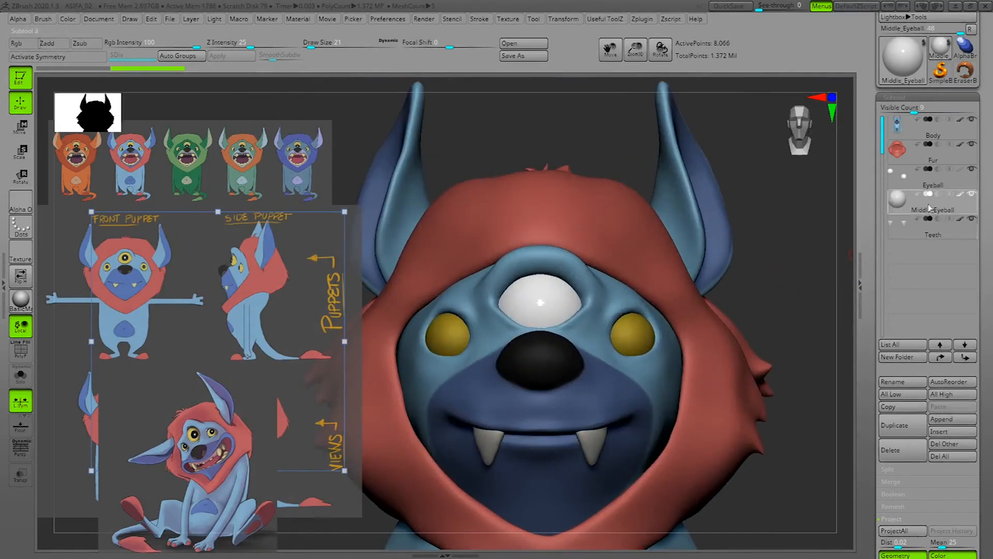
Select the Eyeball subtool and fill both side eyes with the ToyPlastic material.
click(929, 183)
drag(766, 256, 796, 242)
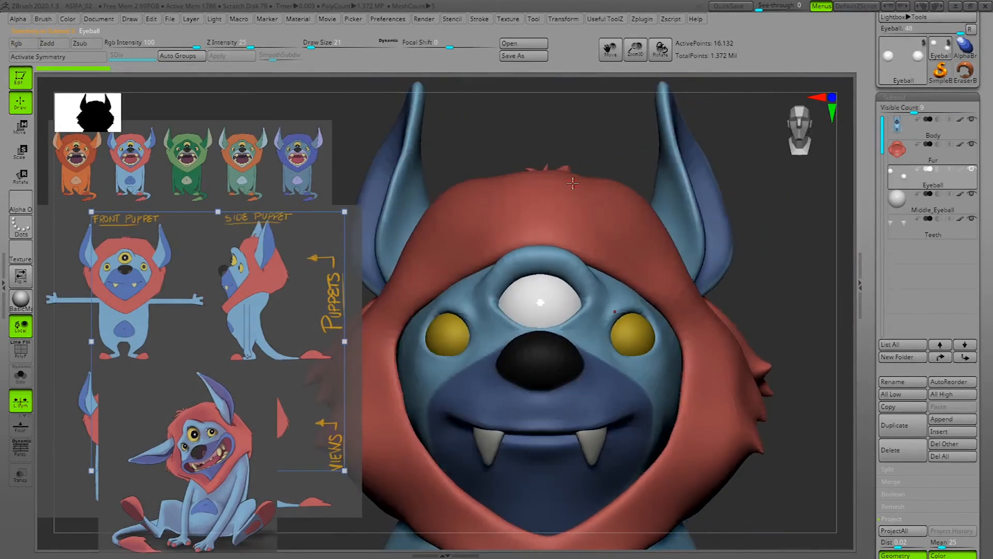
click(21, 302)
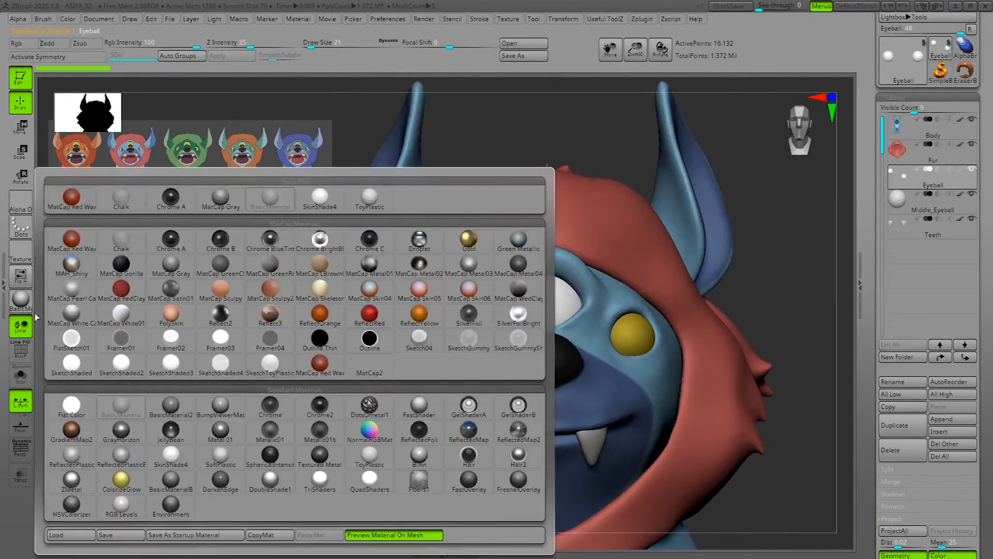
click(369, 456)
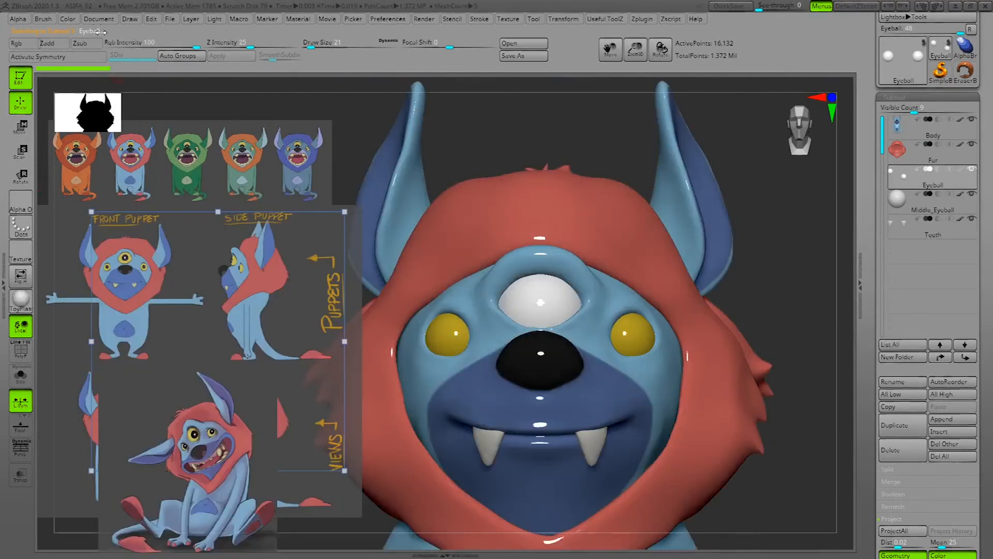
click(130, 18)
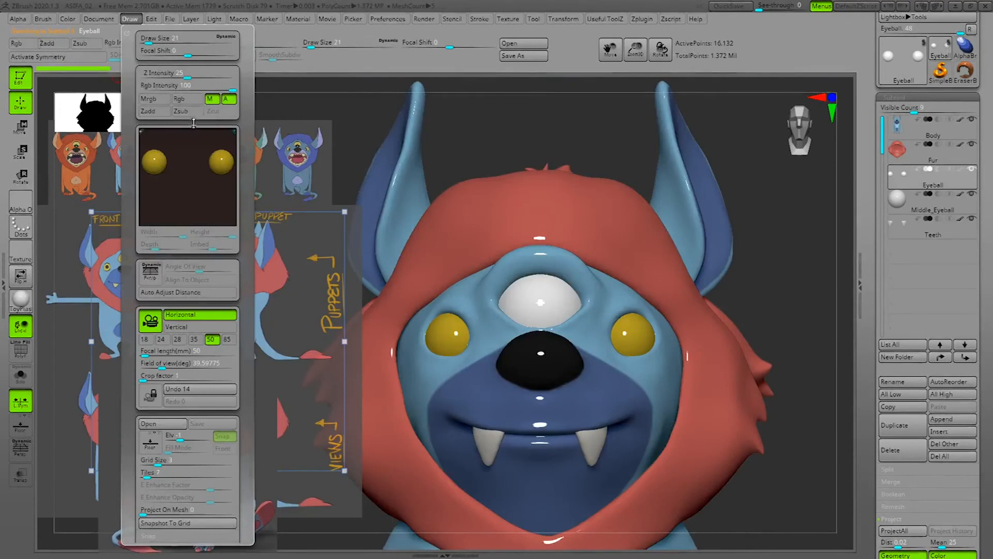
click(68, 19)
click(101, 240)
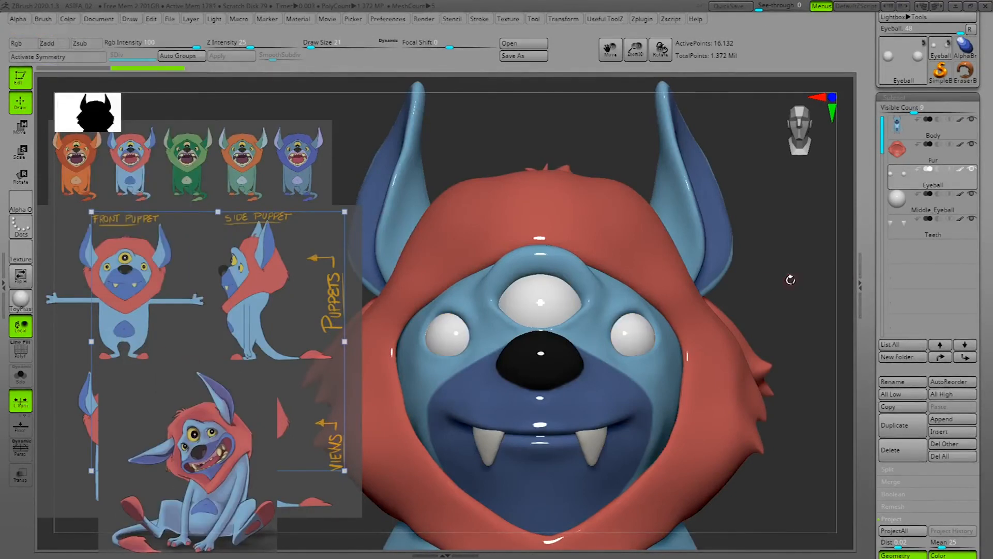
Set the active material back to BasicMaterial, view the whole creature from the front and save the project.
drag(800, 283, 783, 295)
click(20, 299)
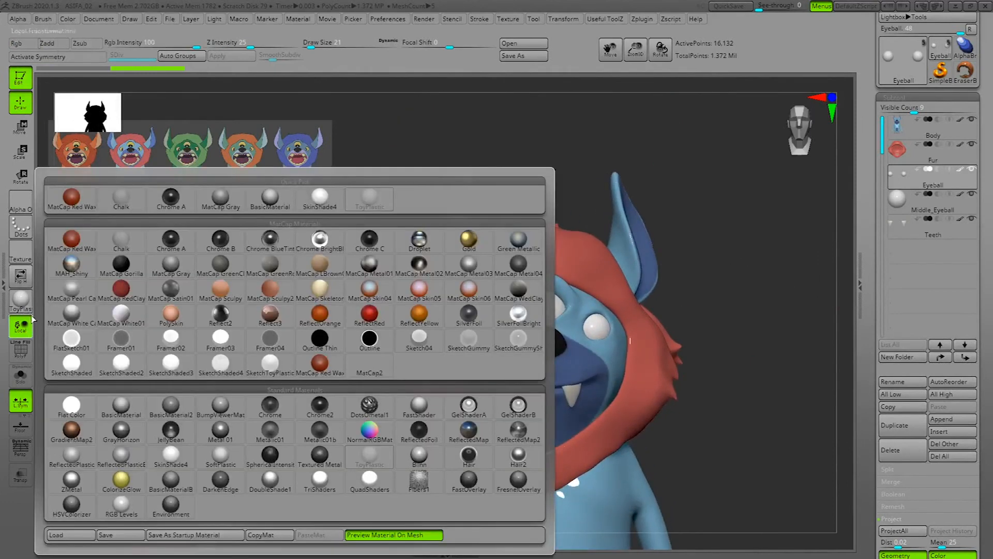
click(130, 440)
drag(805, 284, 747, 255)
drag(774, 295, 728, 241)
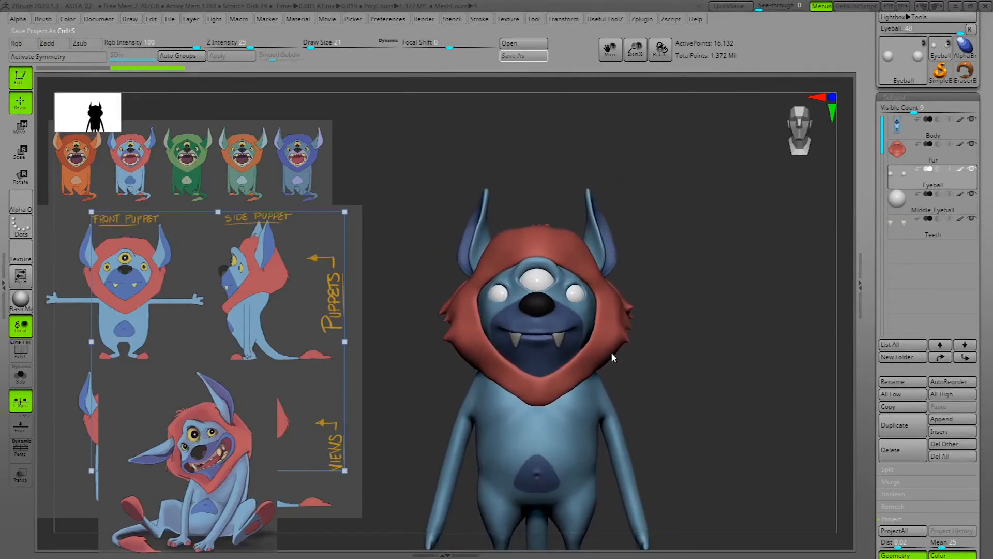
key(ctrl+s)
Select the Middle_Eyeball subtool, enable only the Rgb channel and fill the whole eyeball with yellow.
alt+drag(733, 306, 771, 320)
alt+click(559, 271)
alt+drag(792, 264, 644, 231)
click(128, 19)
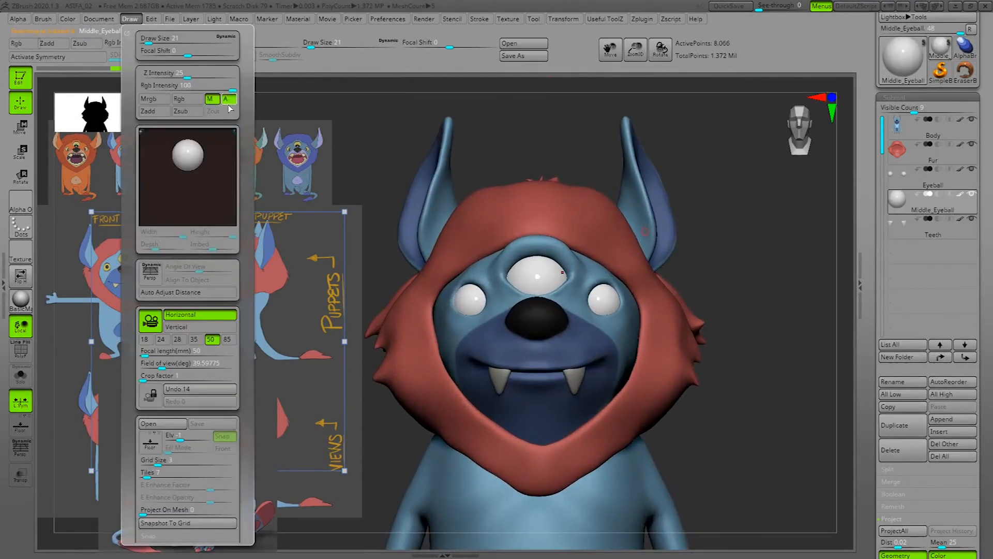
click(188, 99)
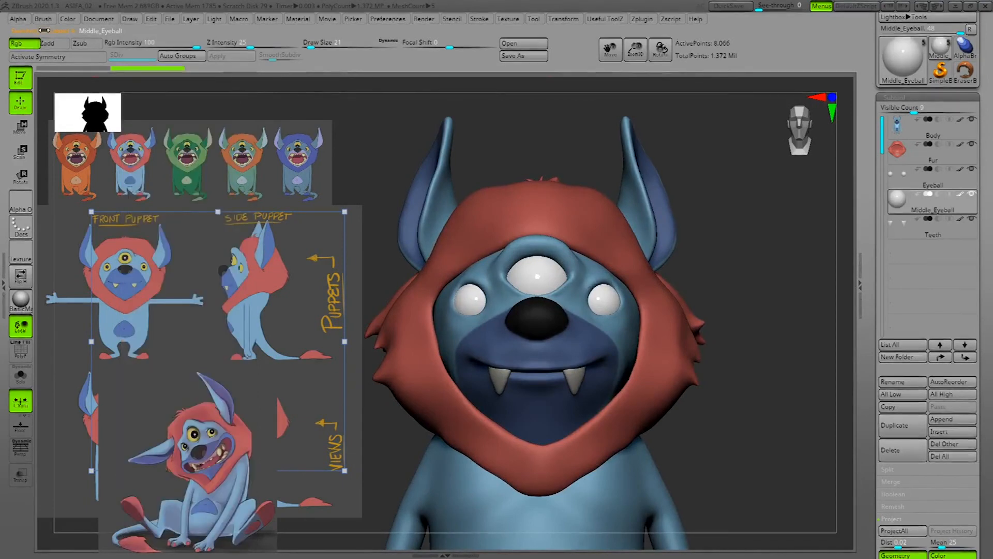
click(43, 19)
click(67, 19)
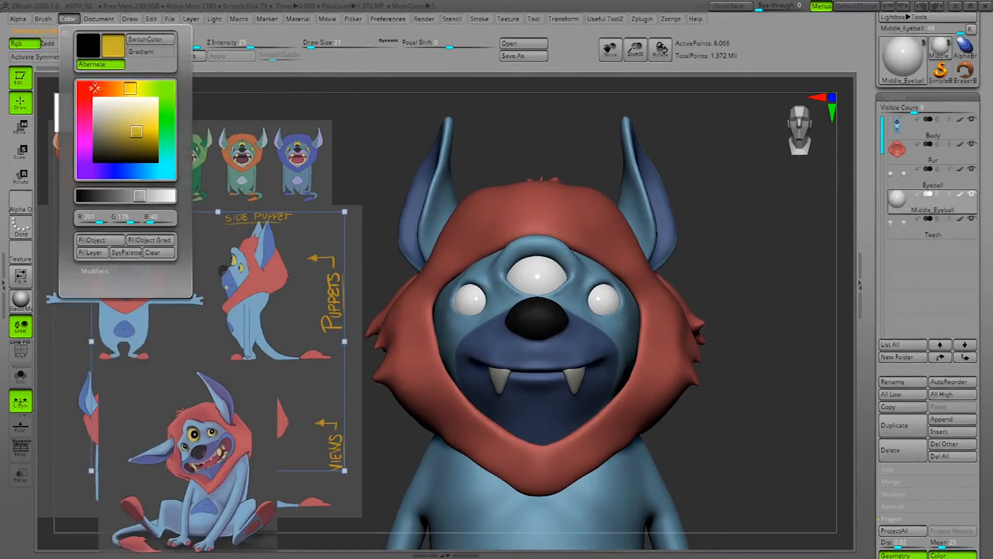
click(104, 240)
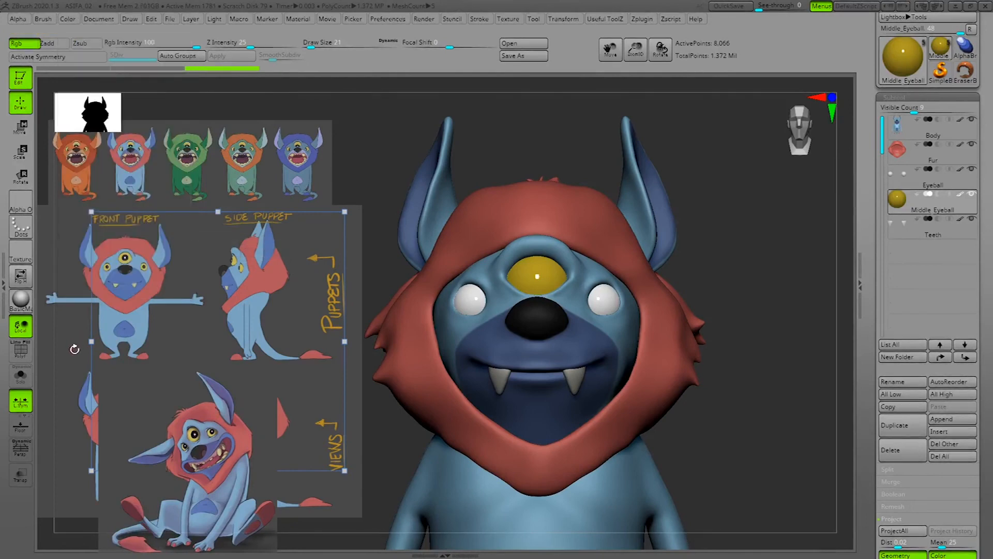
Select the Eyeball subtool and fill both side eyes with the same yellow.
alt+drag(790, 257, 821, 269)
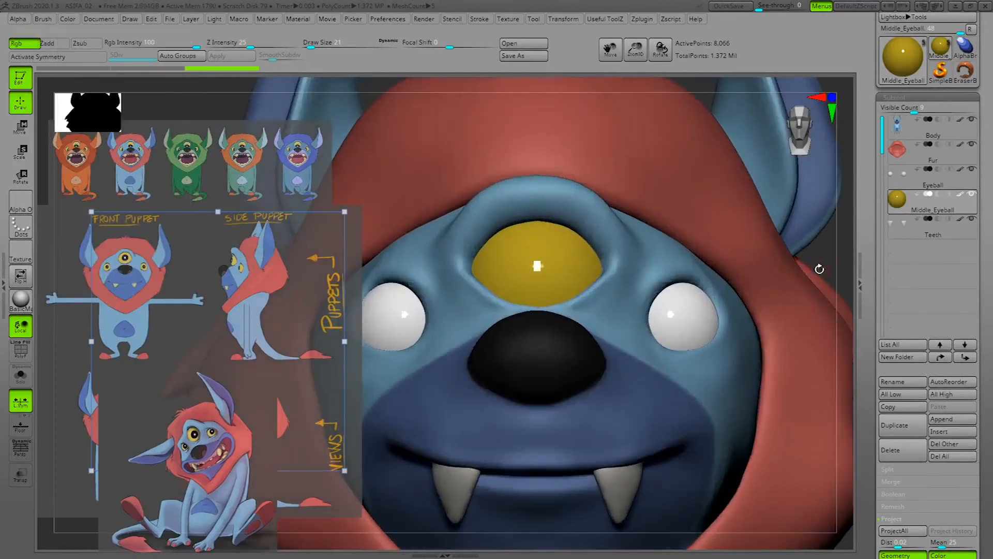
click(940, 189)
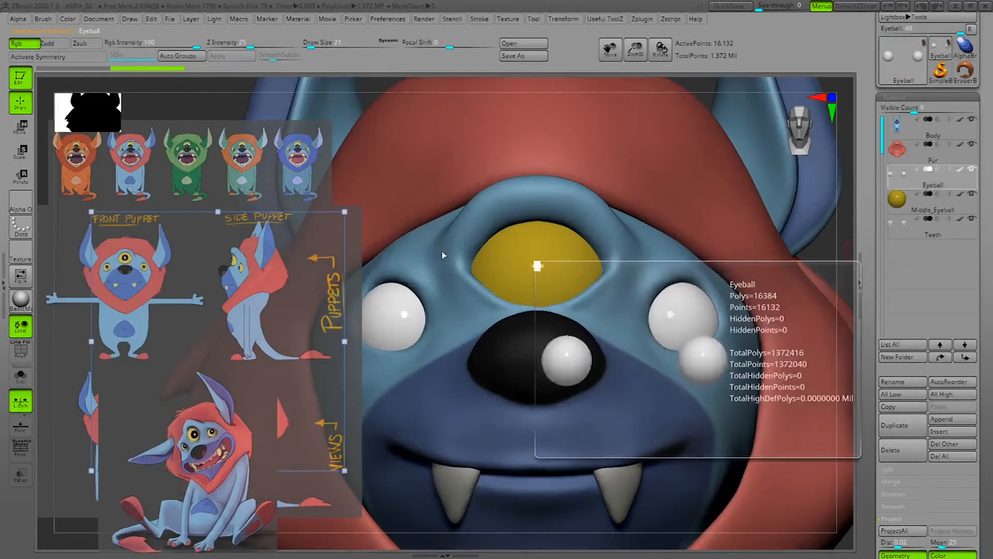
click(68, 19)
click(99, 235)
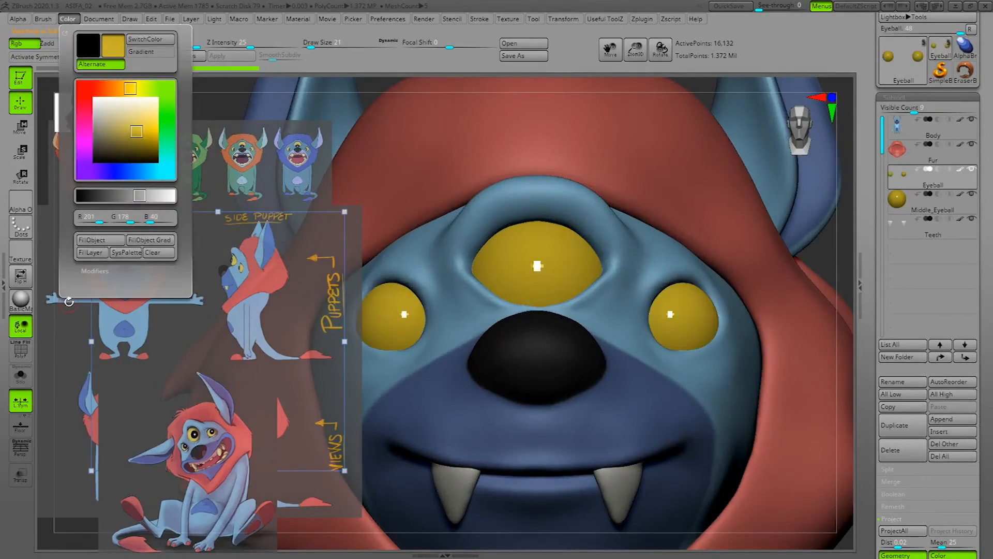
alt+drag(830, 241, 756, 266)
alt+drag(828, 248, 532, 251)
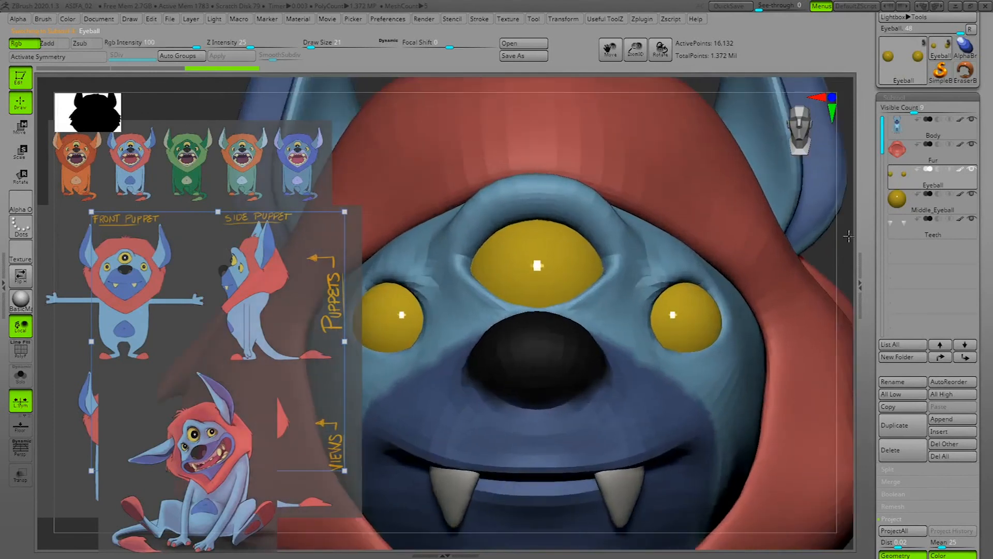
Ready a small brush with a dark grey paint colour on the Middle_Eyeball subtool and save the project.
alt+click(531, 252)
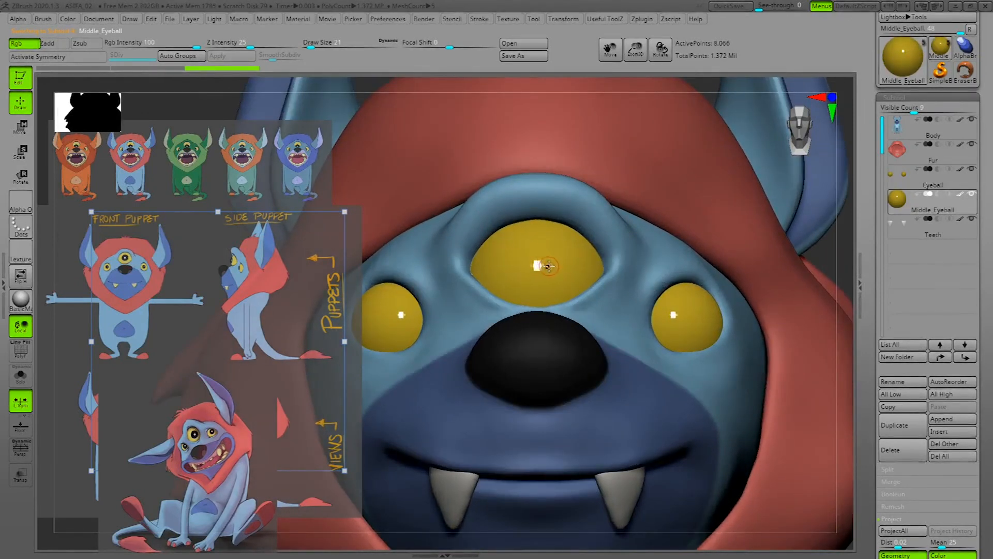
key(space)
drag(553, 271, 554, 269)
mouse_move(602, 19)
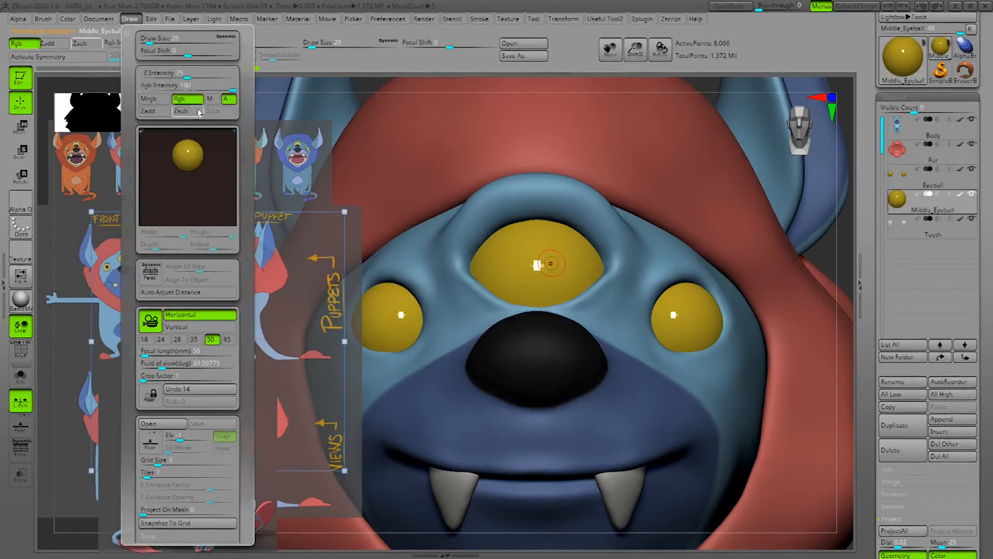
mouse_move(68, 19)
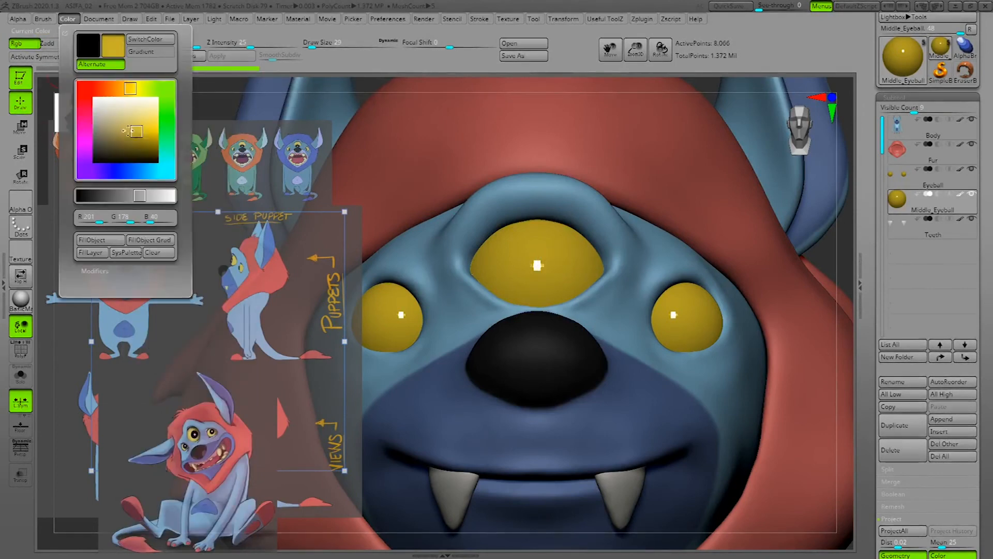
drag(134, 129, 95, 154)
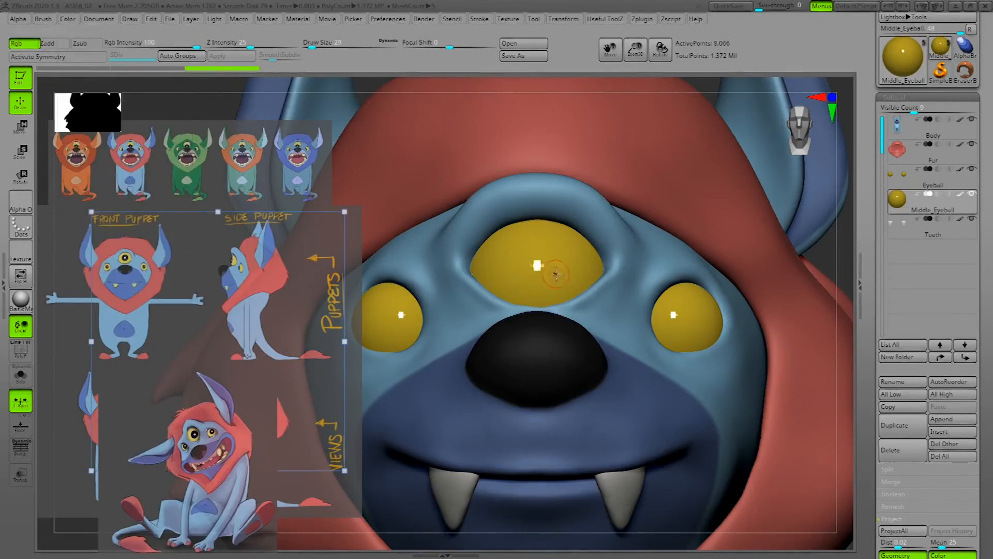
key(space)
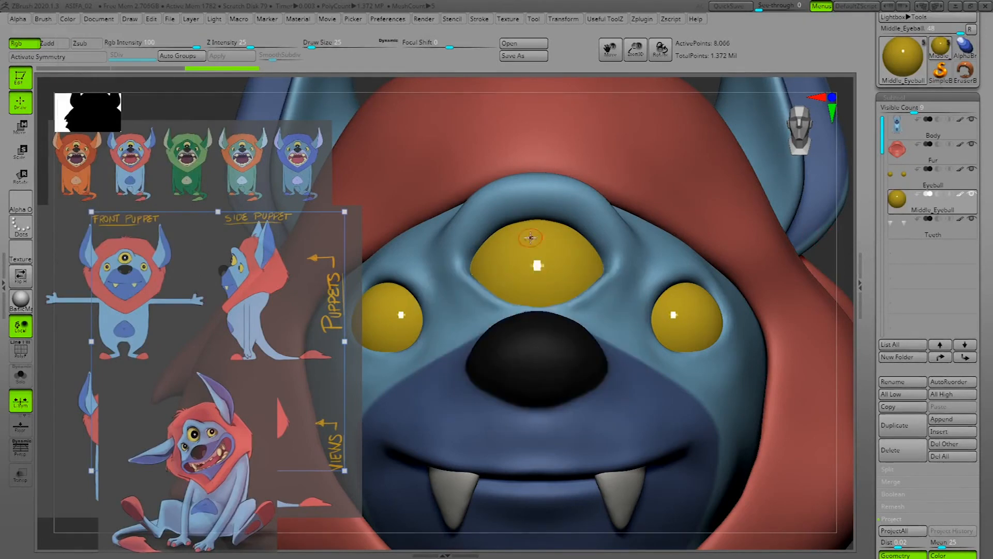
key(ctrl+s)
key(ctrl+s)
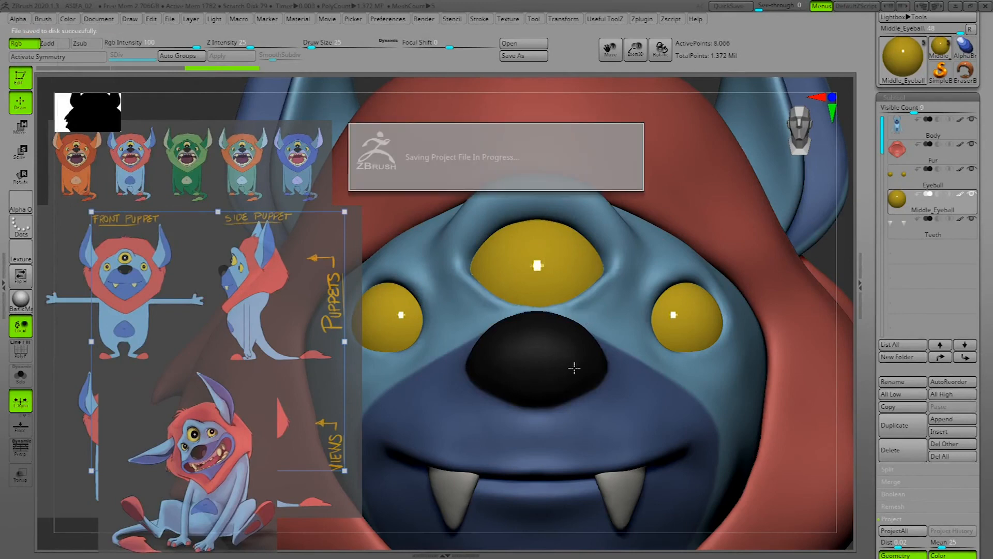
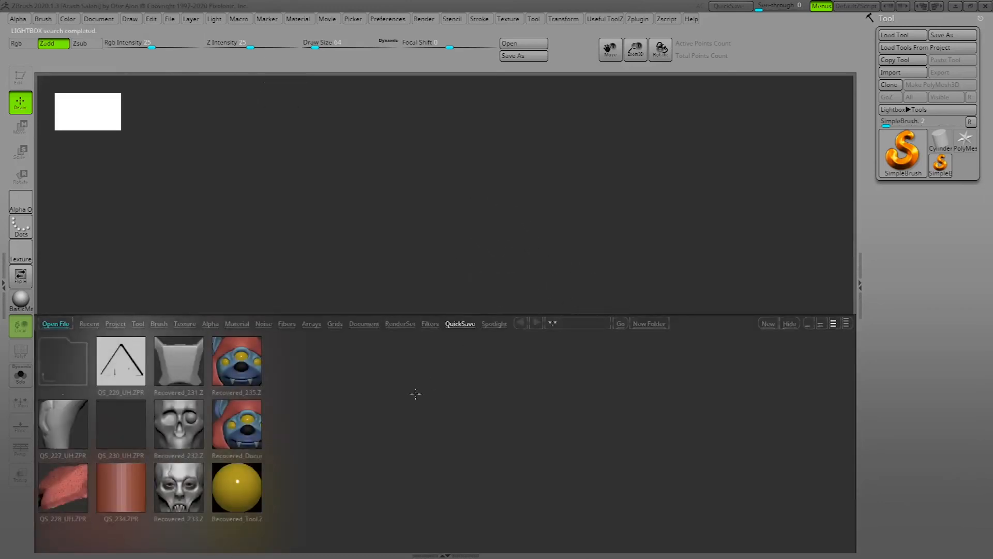
Open the Recovered_Tool.ZTL file from the QuickSave folder, draw the creature on the canvas and enter Edit mode.
double_click(241, 487)
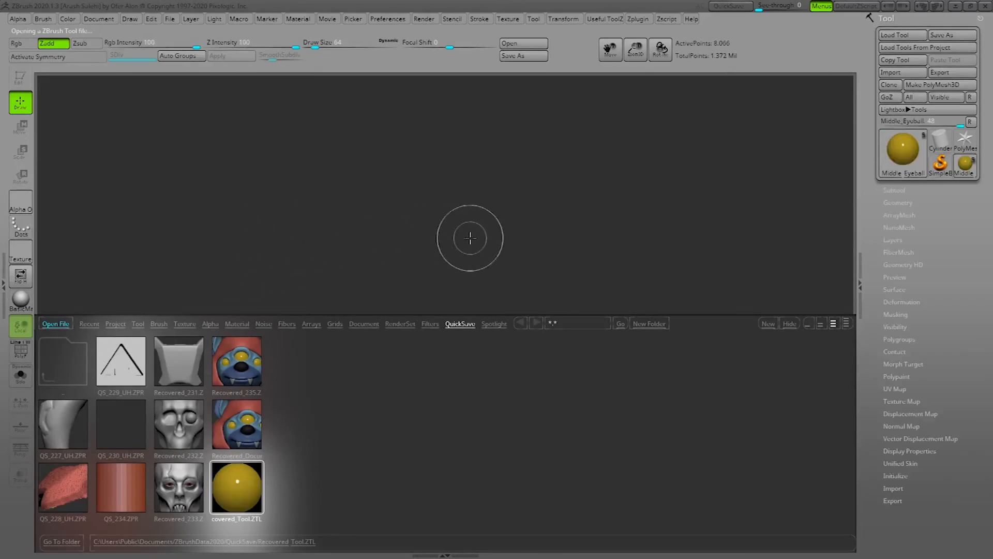
drag(441, 269, 440, 381)
key(t)
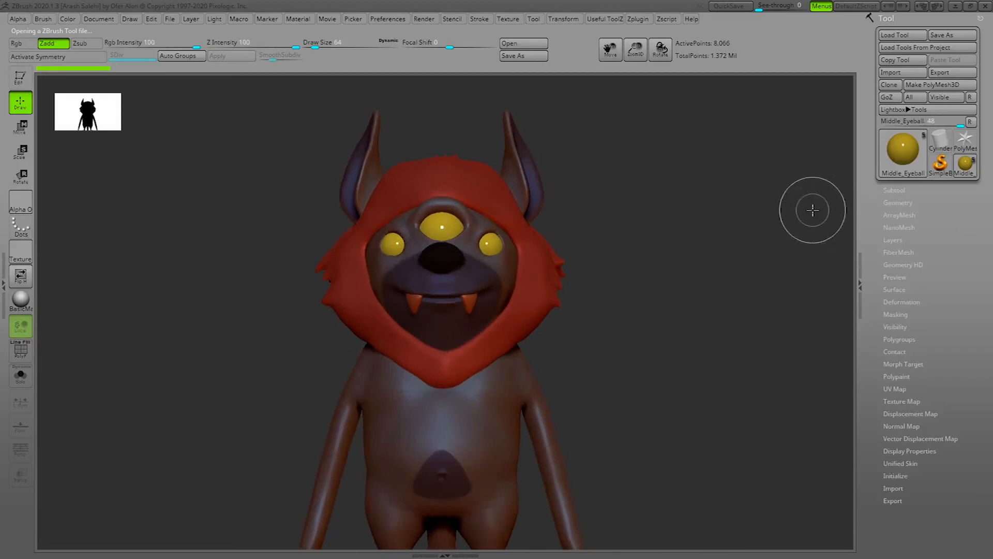
key(t)
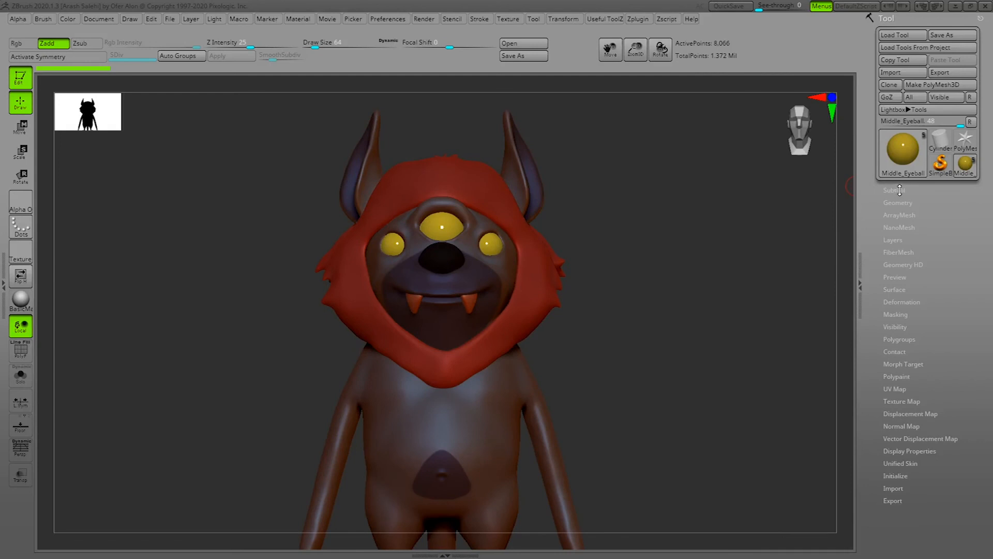
alt+drag(638, 312, 613, 291)
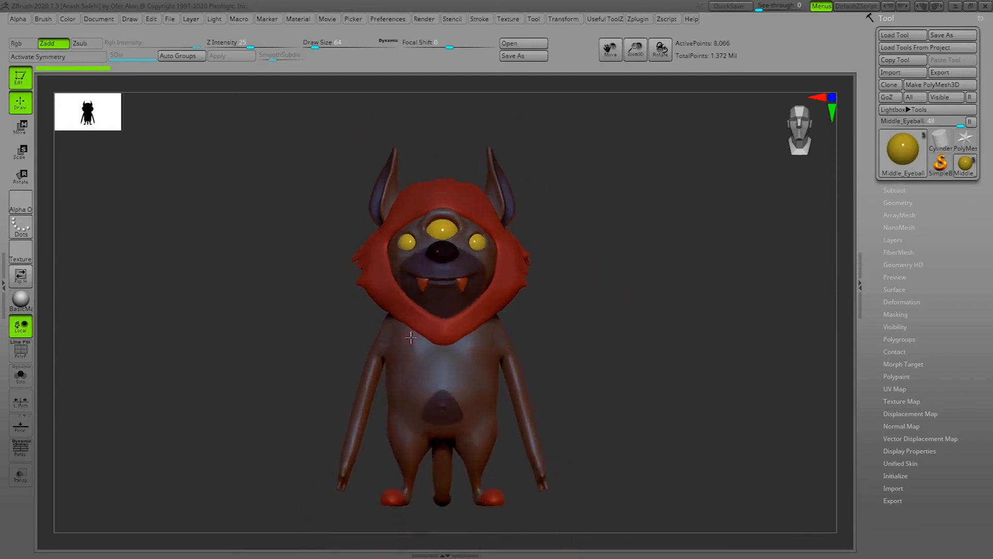
Set the active material to BasicMaterial and bring the creature's reference art back onto the canvas beside the model.
click(21, 304)
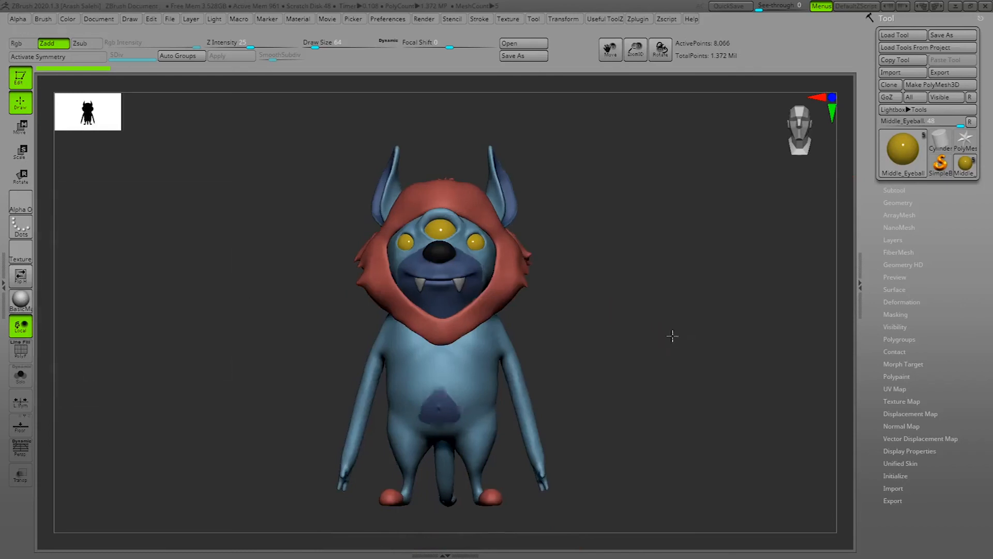
alt+drag(650, 280, 698, 296)
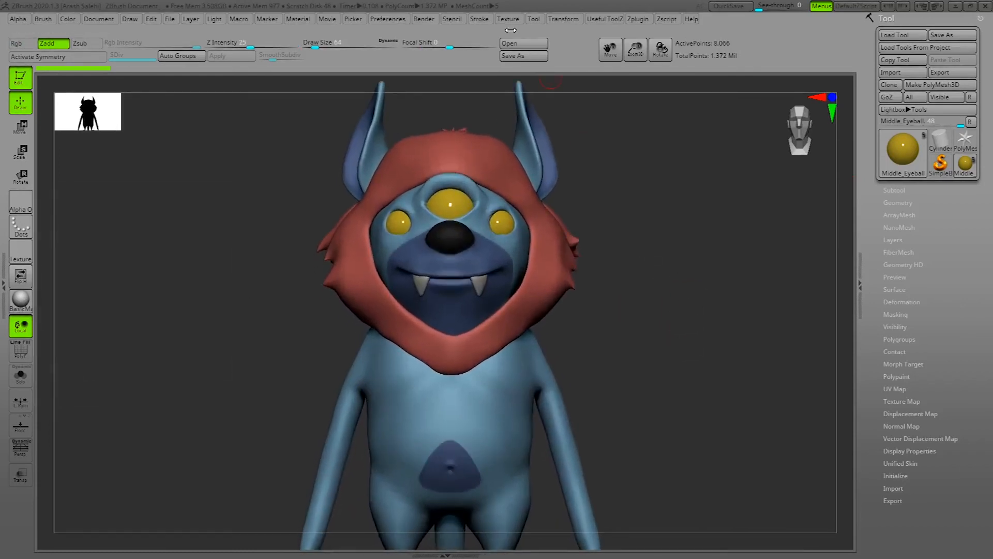
click(508, 19)
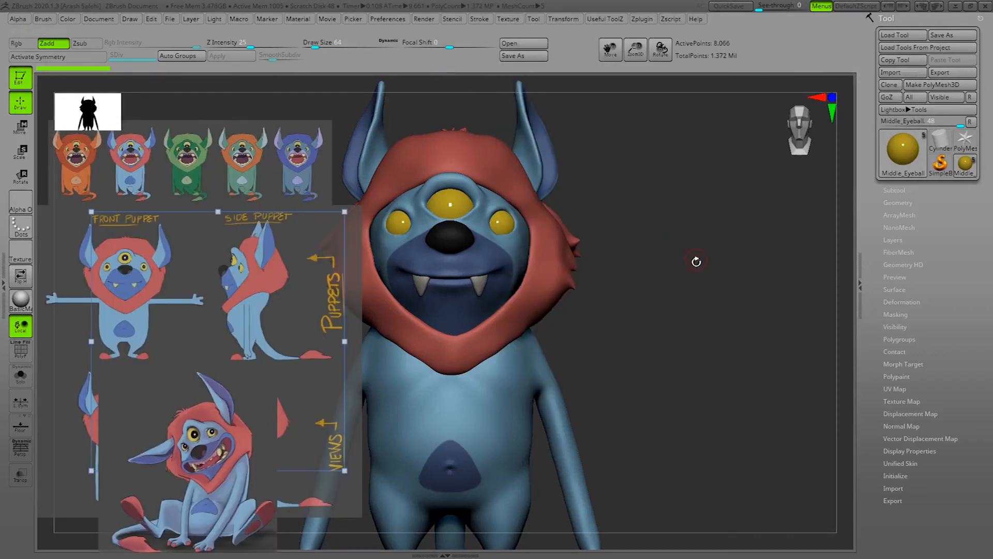
alt+drag(708, 290, 763, 280)
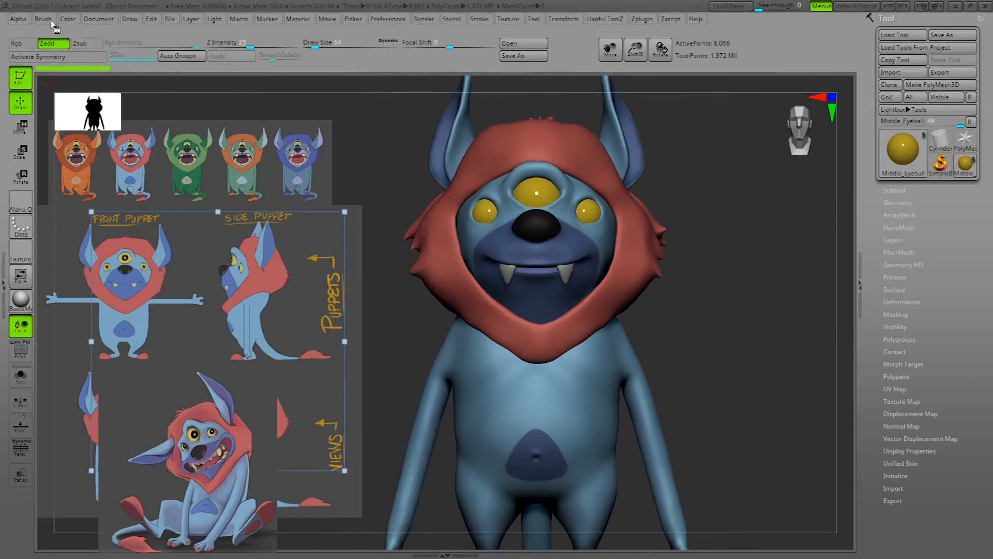
click(44, 19)
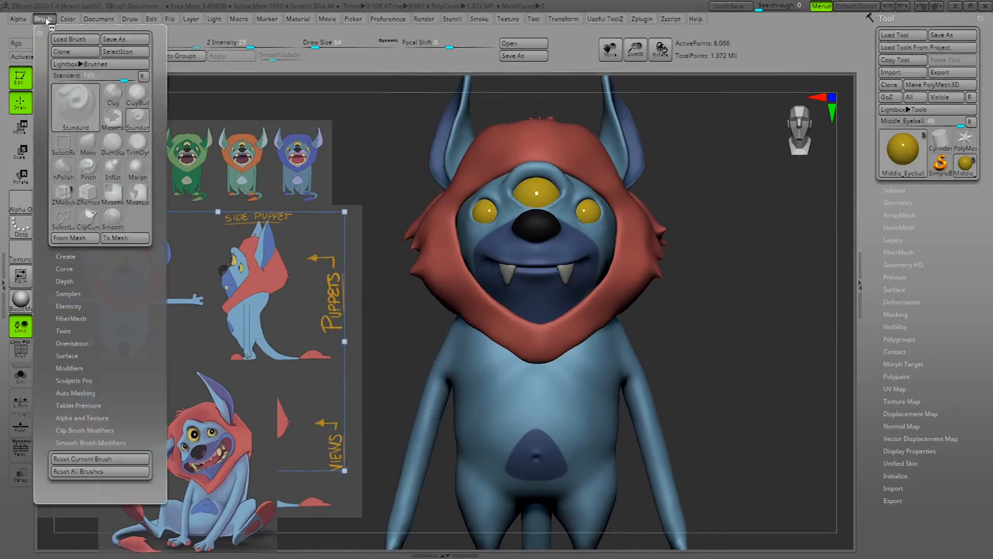
click(75, 299)
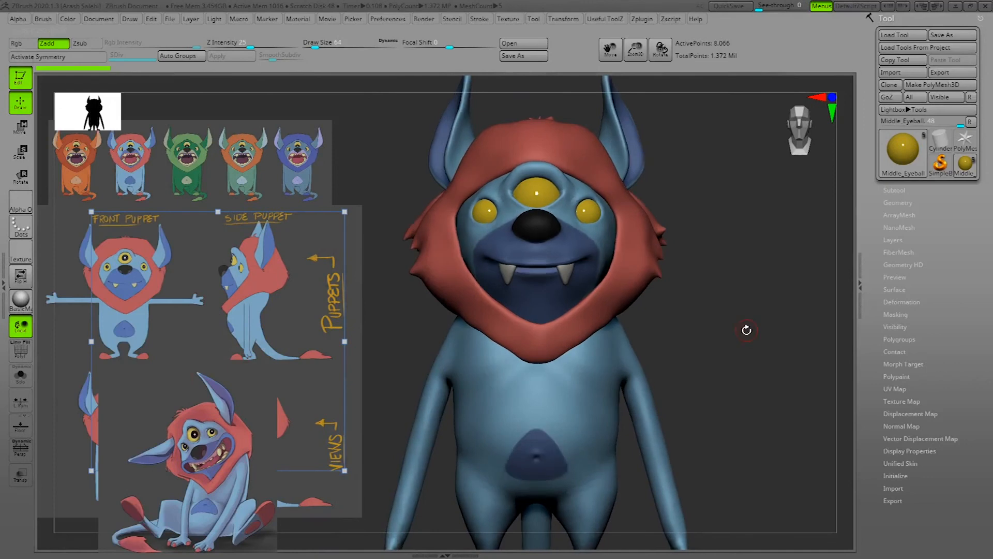
Set the brush to paint only Rgb with Zadd off and choose dark grey as the paint colour for the middle eye.
alt+drag(737, 287, 758, 323)
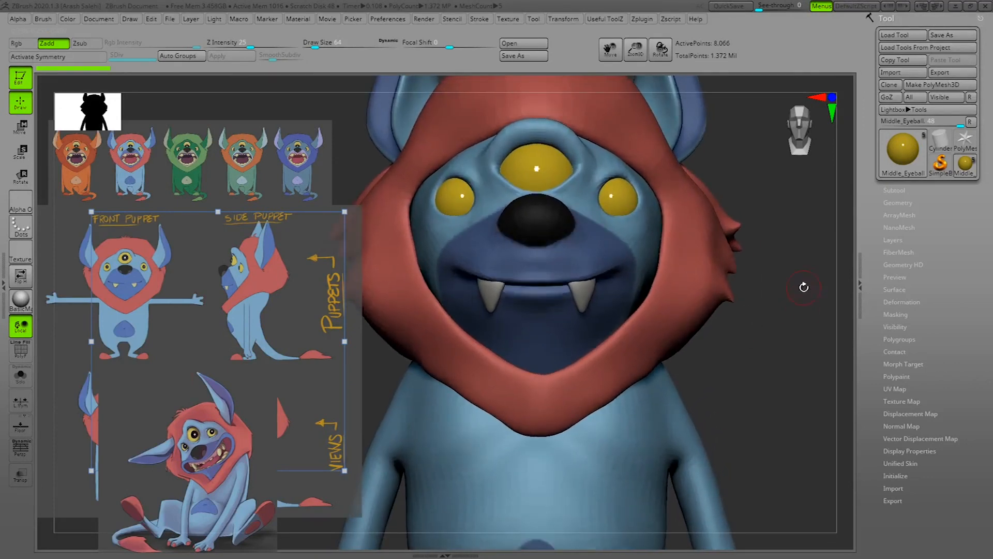
alt+drag(800, 288, 806, 401)
mouse_move(813, 248)
alt+mouse_down()
mouse_move(819, 291)
mouse_move(831, 227)
mouse_move(833, 235)
alt+mouse_up()
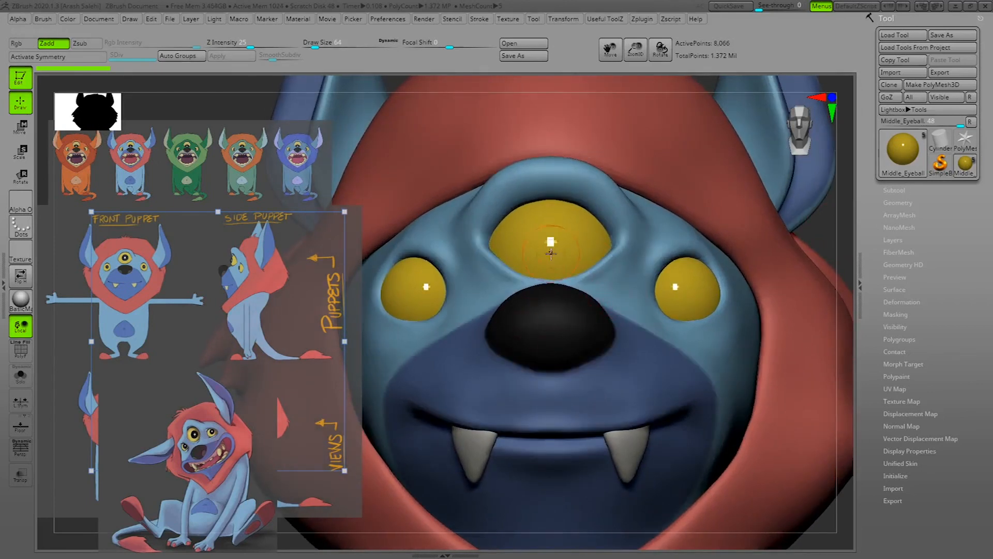
key(space)
click(573, 254)
mouse_move(606, 19)
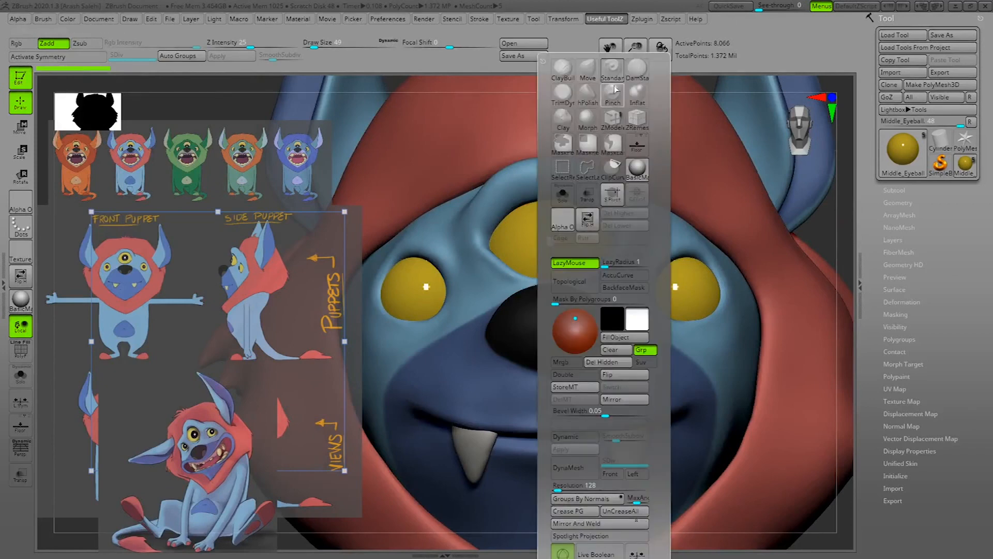
click(154, 111)
click(180, 98)
click(68, 18)
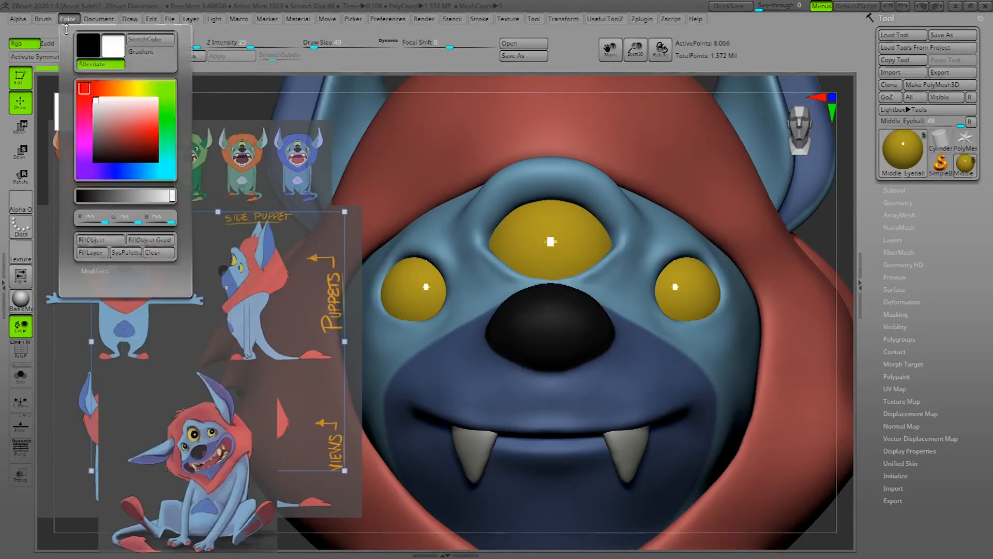
drag(115, 142, 93, 151)
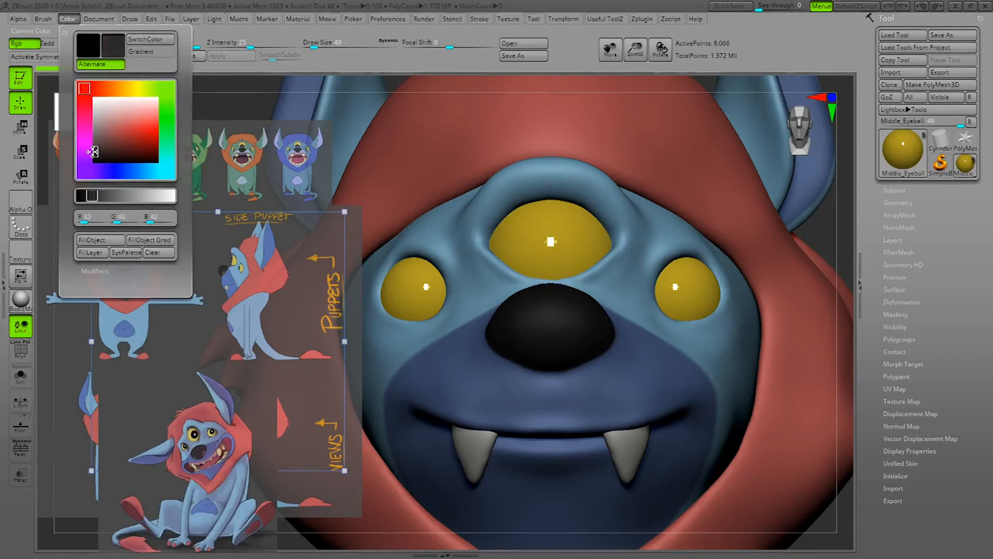
Try painting a dark ring on the middle eyeball without symmetry at draw size 33, and undo the stroke.
key(space)
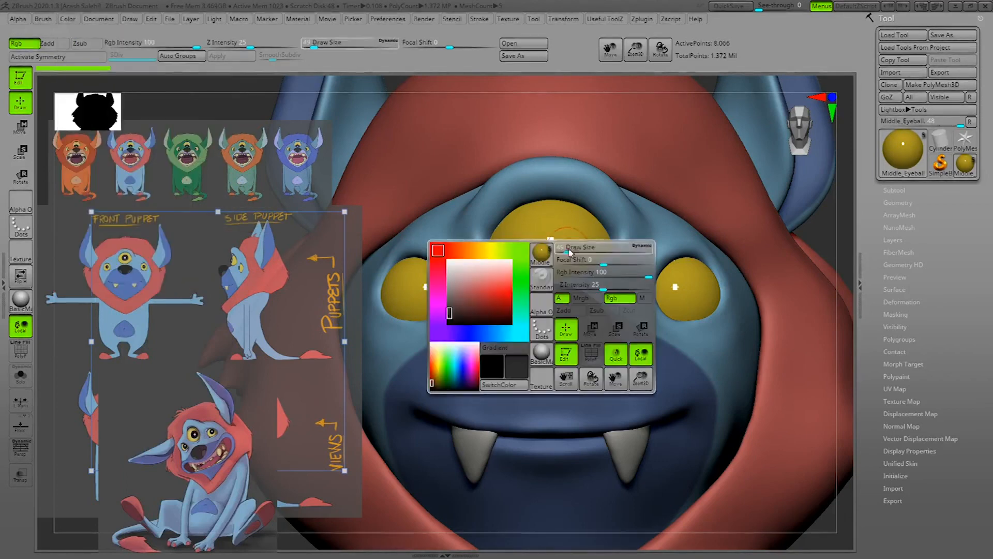
drag(553, 222, 562, 231)
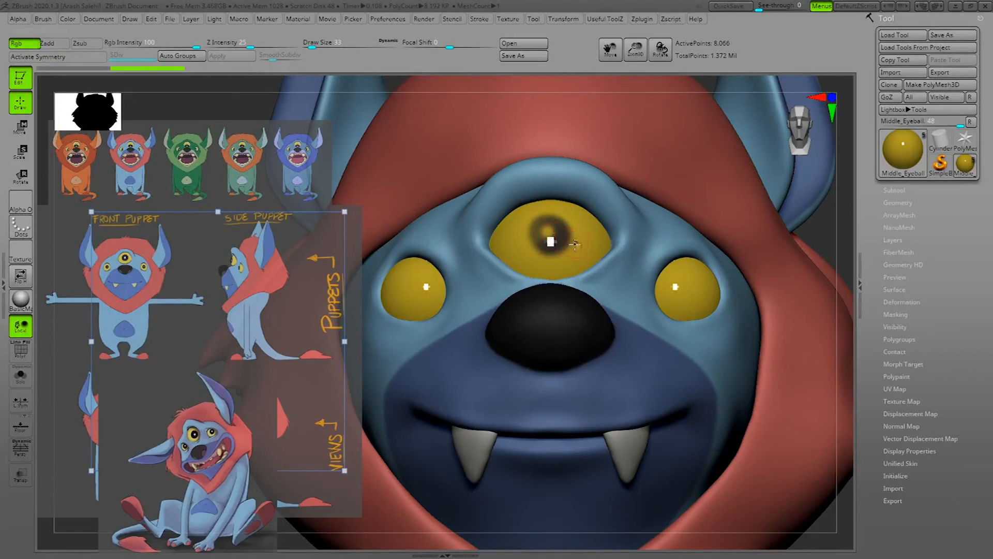
key(ctrl+z)
Activate symmetry, set the draw size to 25 and paint a dark grey ring around the centre of the middle eyeball.
key(x)
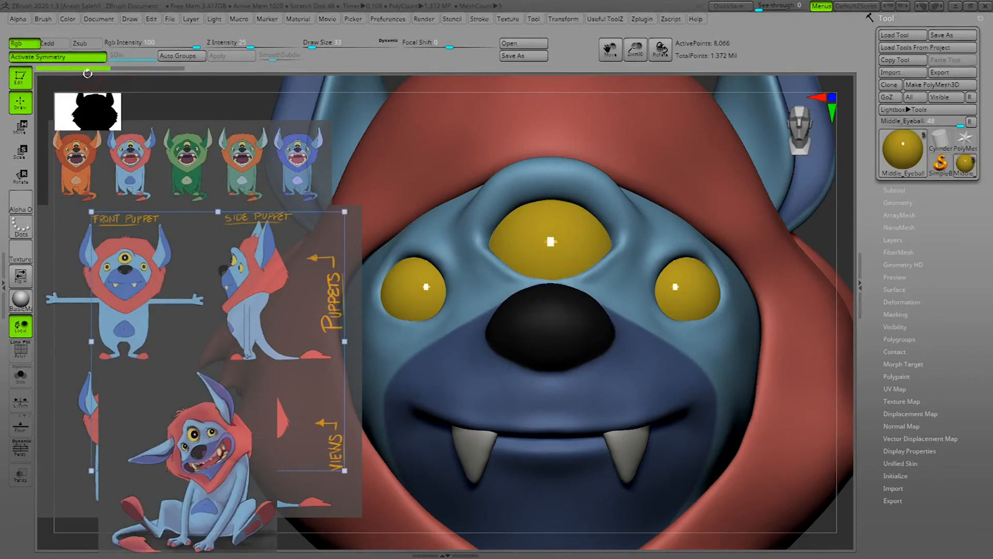
key(space)
mouse_move(553, 227)
mouse_down()
mouse_move(566, 228)
mouse_move(573, 247)
mouse_move(563, 263)
mouse_move(543, 257)
mouse_move(543, 220)
mouse_move(563, 226)
mouse_up()
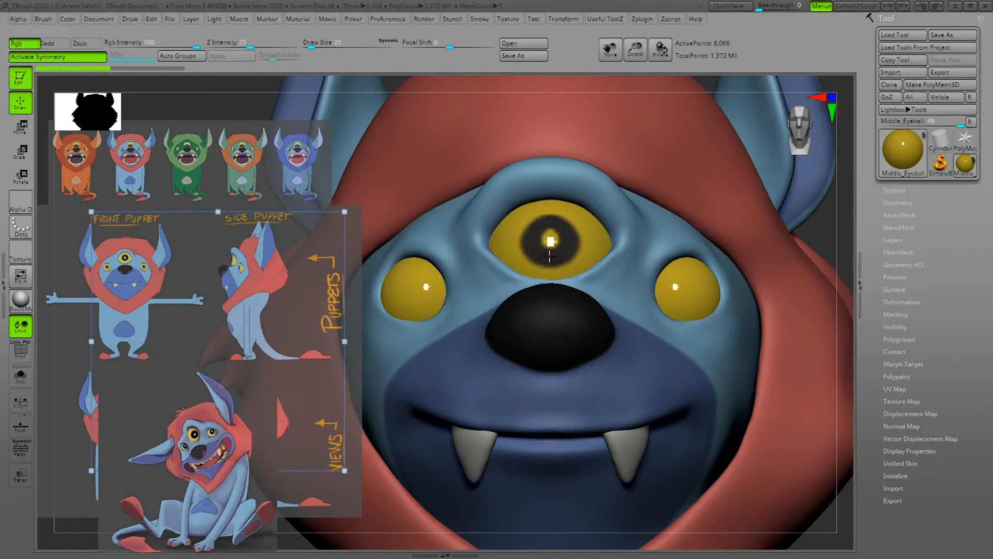
drag(560, 226, 562, 230)
mouse_move(839, 234)
mouse_down()
mouse_move(848, 232)
mouse_move(809, 216)
mouse_move(807, 228)
mouse_up()
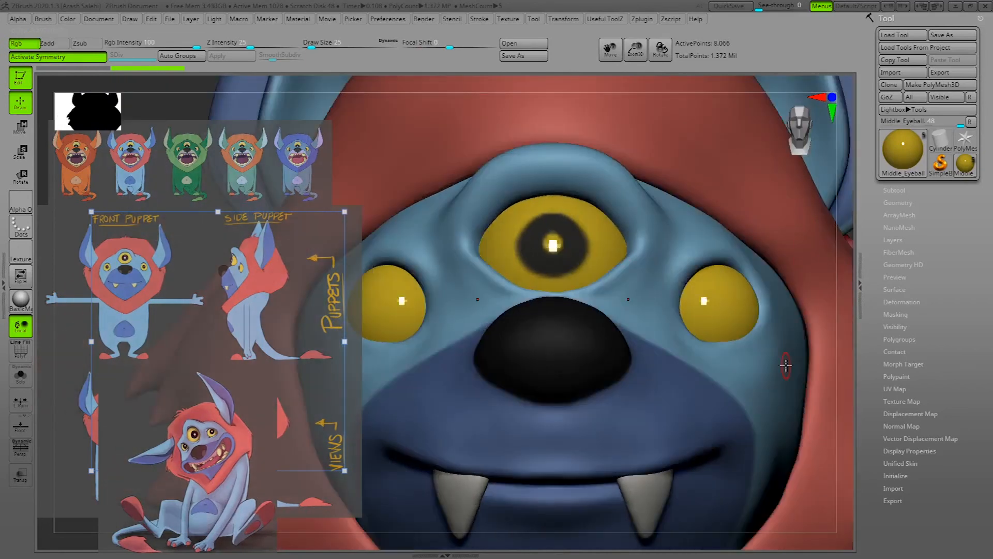
Subdivide the middle eyeball to level 4 and repaint its dark grey ring with crisper edges at draw size 14.
key(ctrl+d)
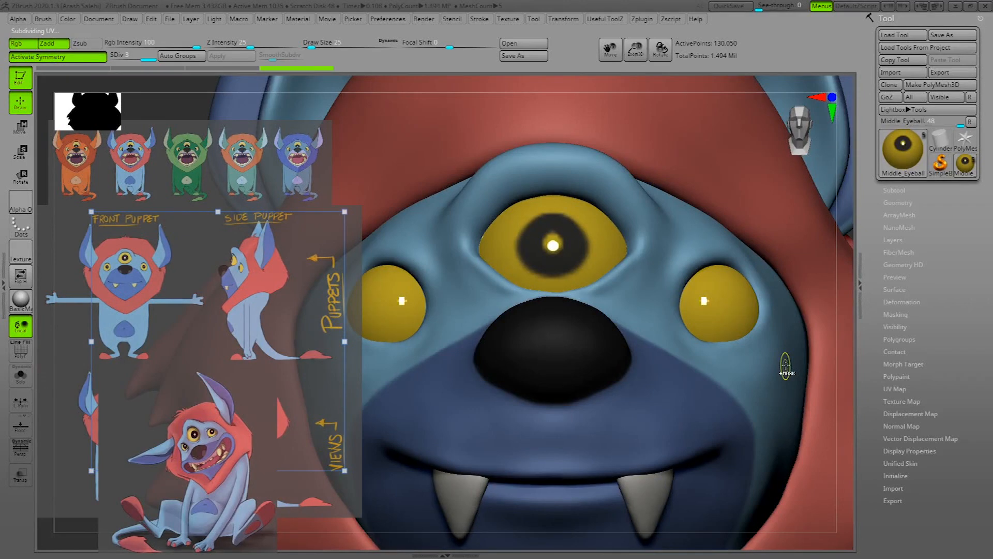
click(898, 202)
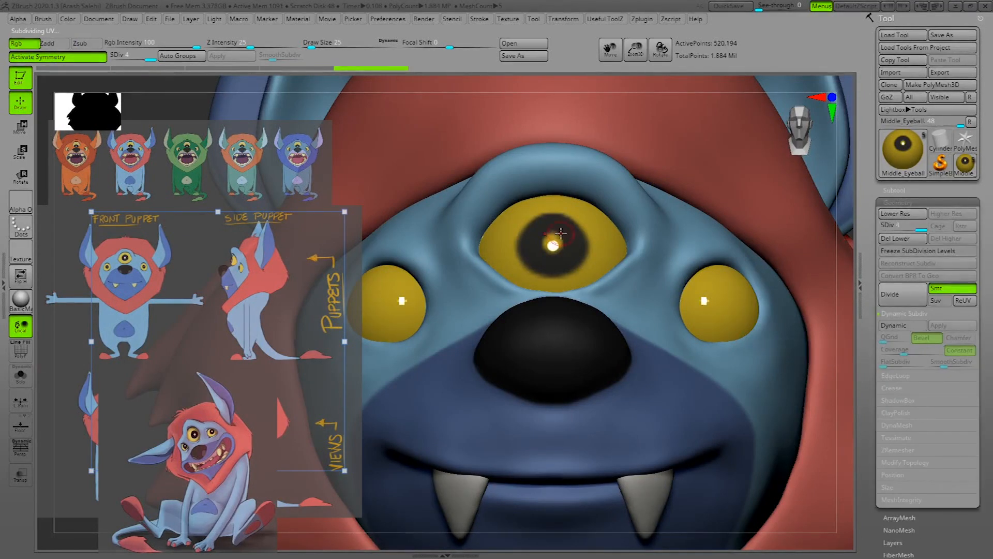
key(space)
drag(562, 234, 557, 234)
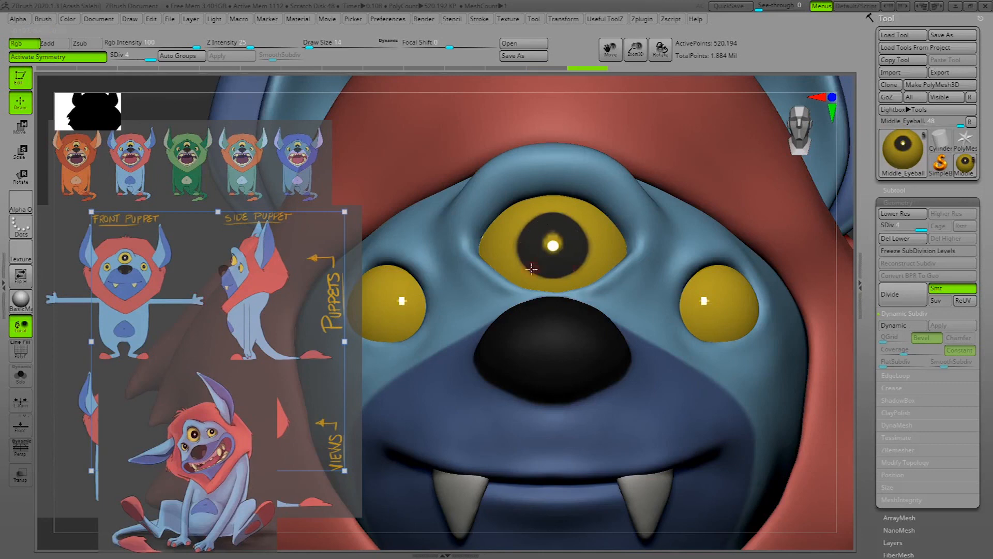
Clean up the small yellow centre inside the middle eyeball's dark ring with dark grey paint strokes.
drag(738, 83, 744, 84)
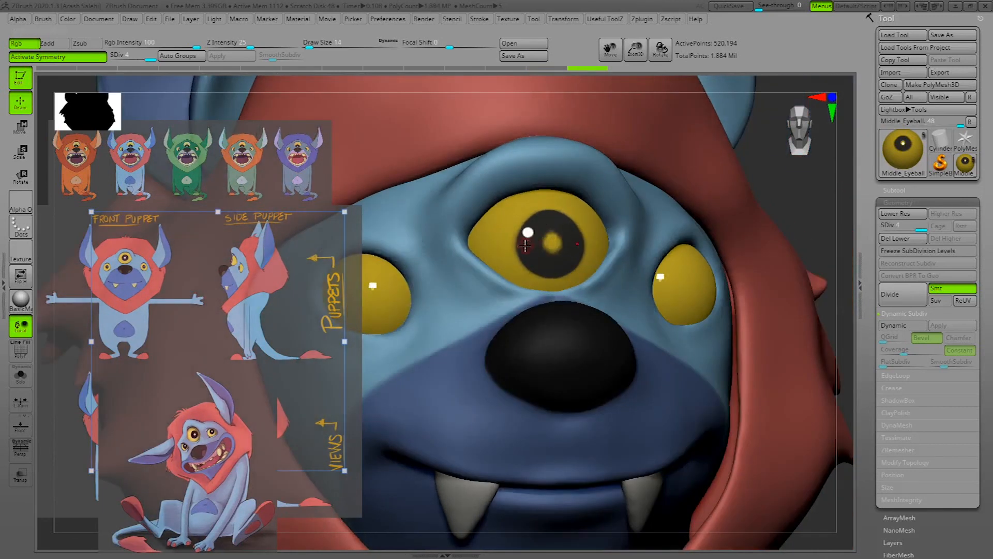
drag(755, 82, 734, 89)
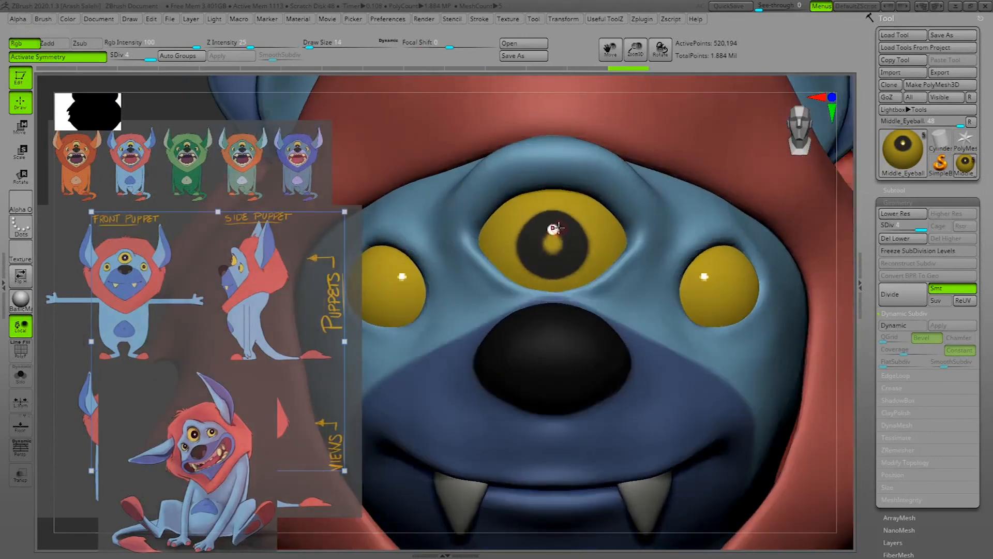
drag(558, 244, 564, 237)
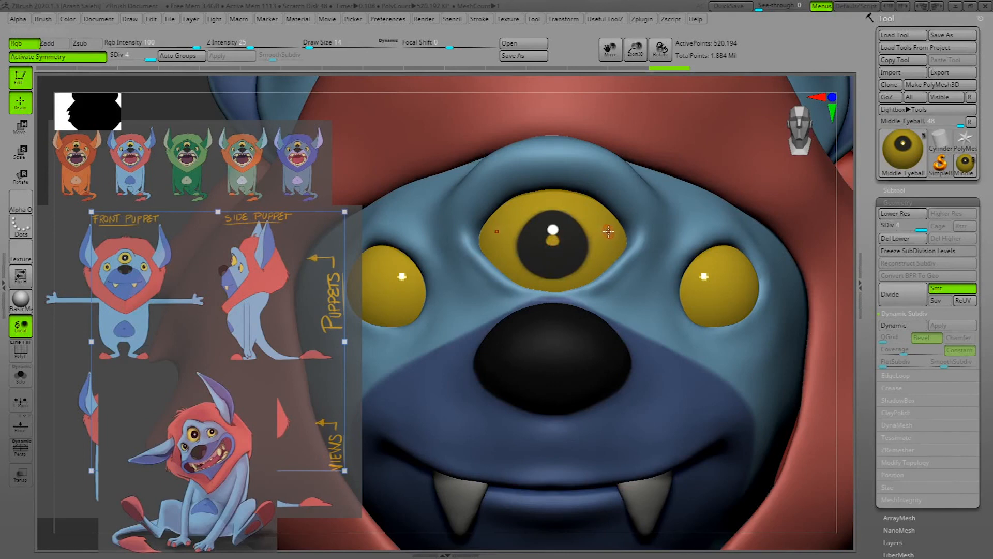
drag(553, 242, 554, 241)
drag(847, 191, 517, 402)
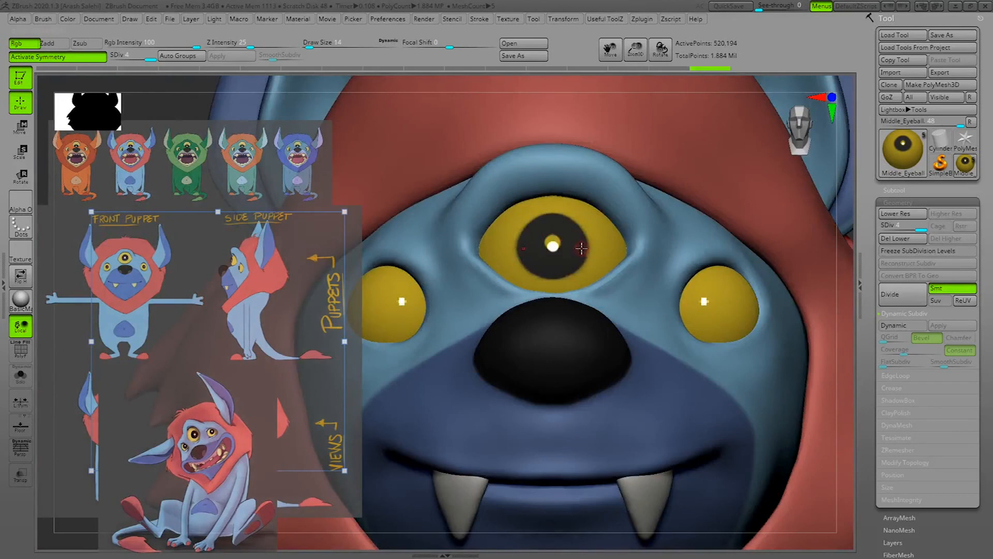
Make the Eyeball subtool with the two side eyes active.
click(900, 190)
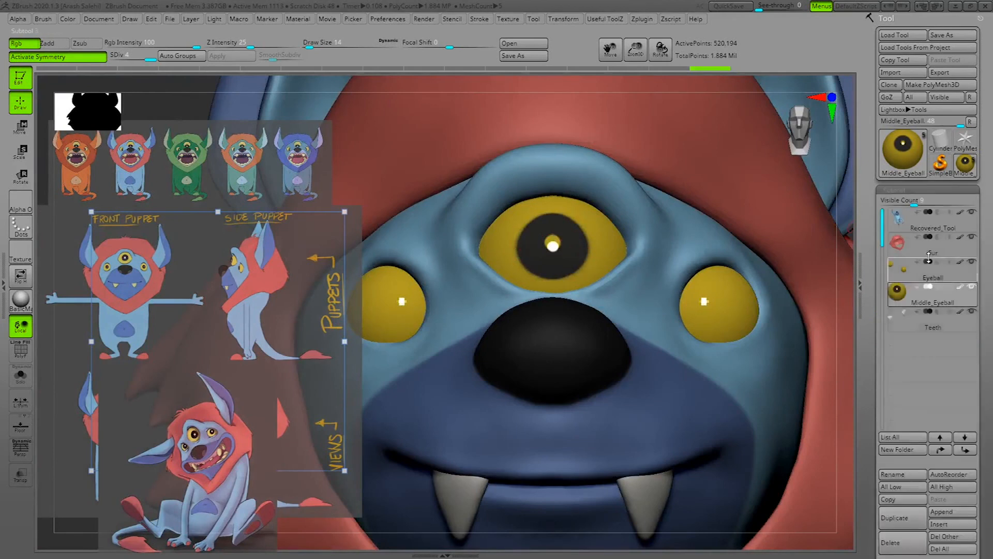
click(923, 281)
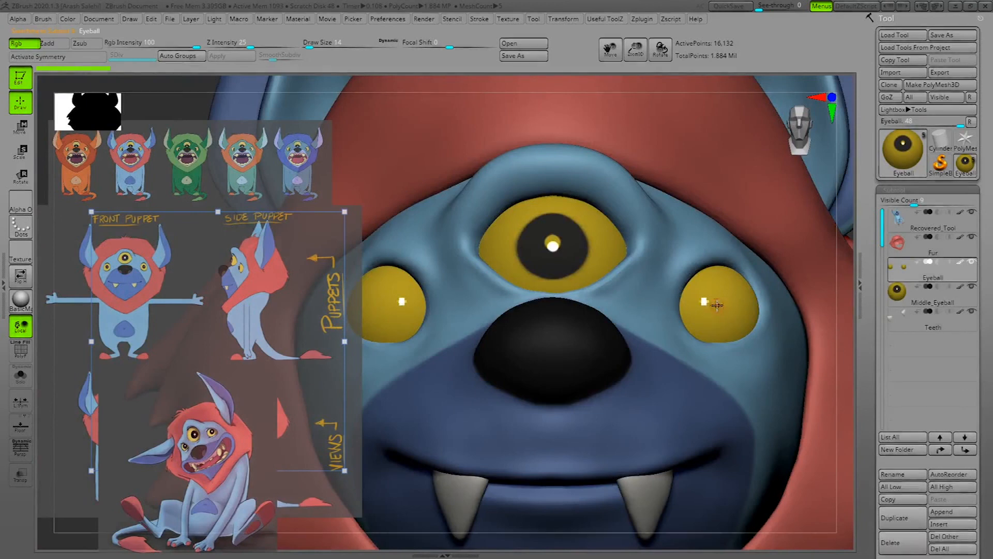
mouse_move(719, 321)
mouse_down()
mouse_move(709, 297)
mouse_move(734, 301)
mouse_up()
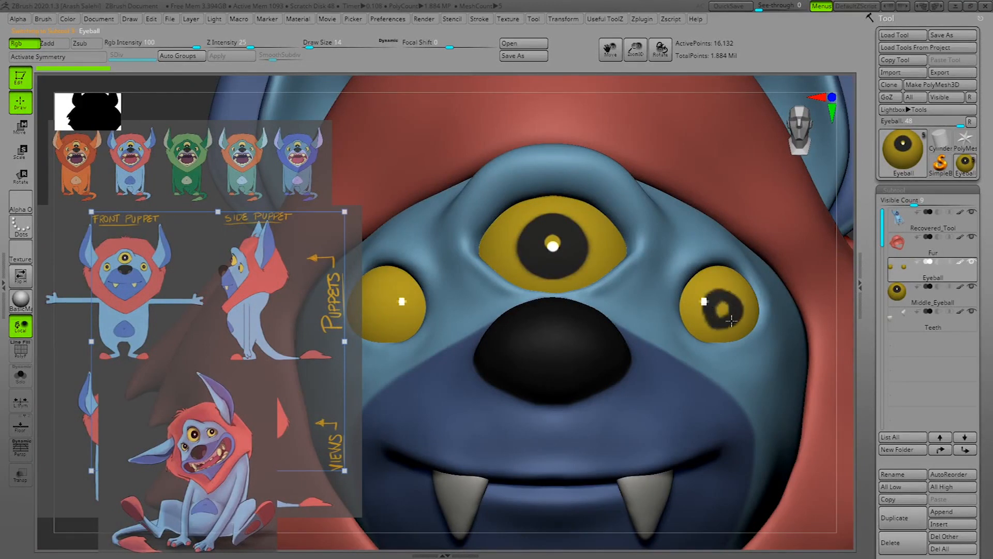
drag(715, 299, 730, 321)
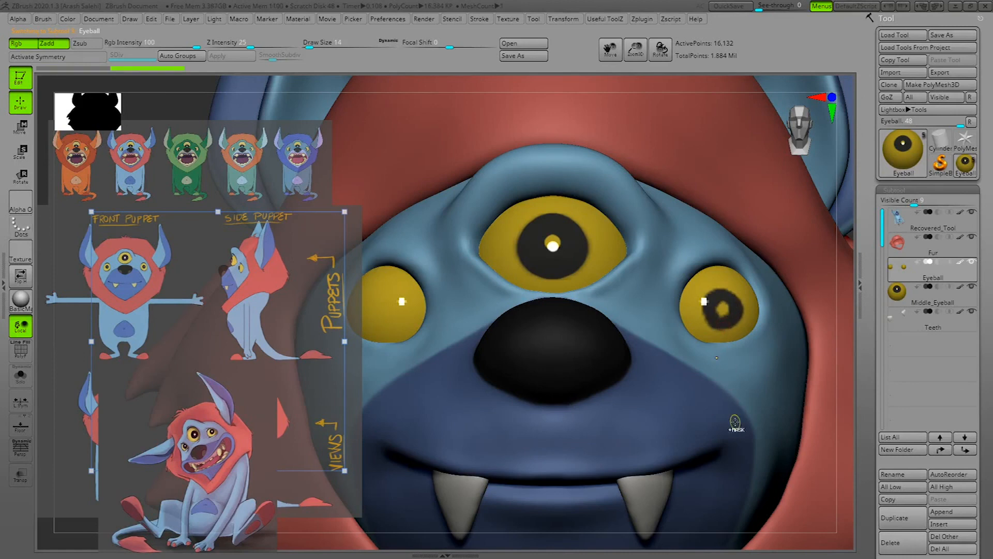
key(ctrl+z)
Activate symmetry, subdivide the side eyeballs to level 4 and paint dark grey discs with small yellow centres on both.
click(87, 57)
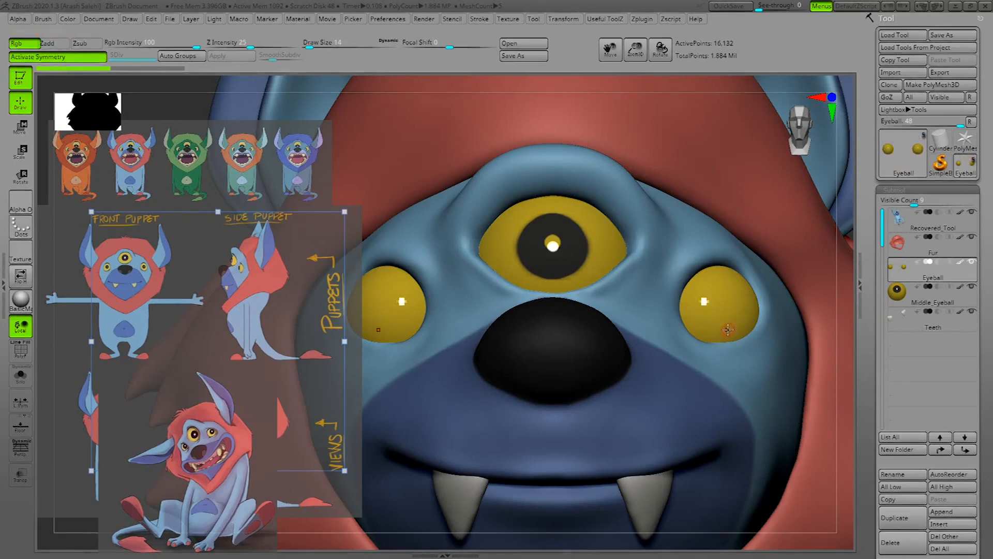
key(ctrl+d)
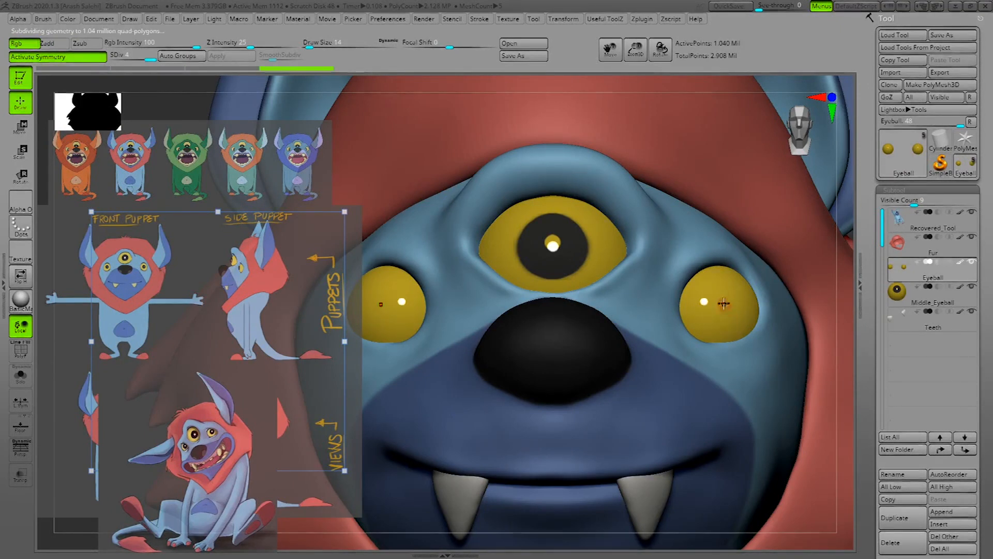
mouse_move(739, 306)
mouse_down()
mouse_move(722, 330)
mouse_move(722, 293)
mouse_up()
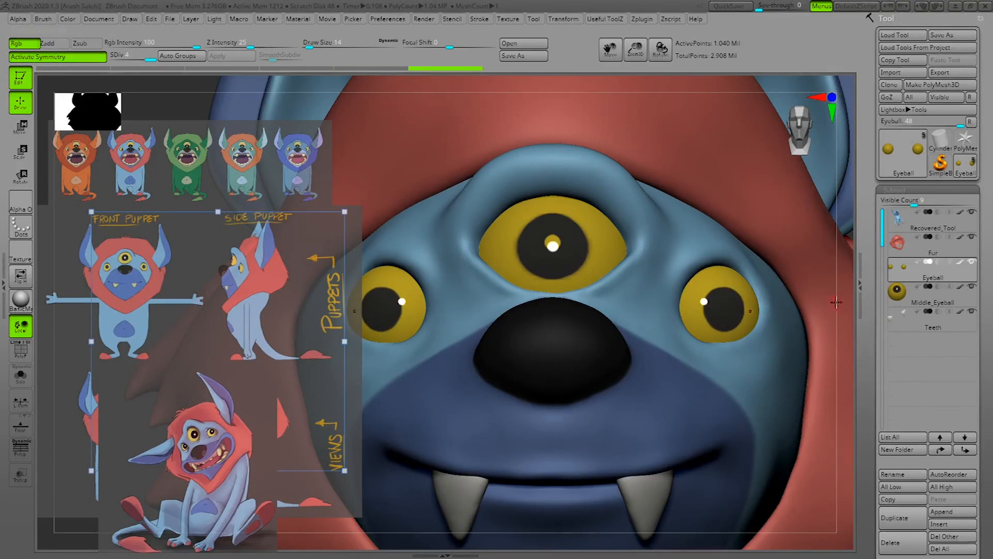
right_drag(839, 303, 759, 309)
right_drag(847, 300, 753, 300)
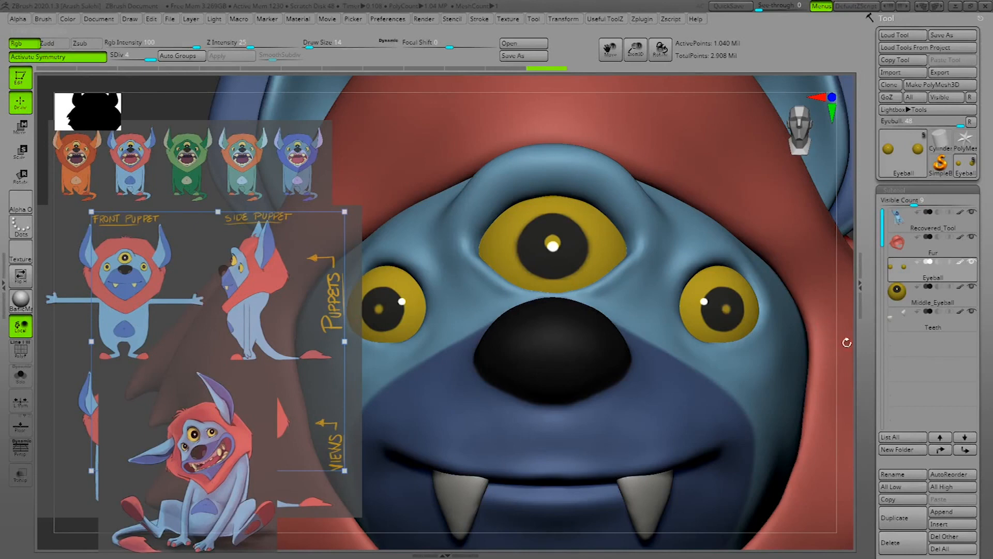
Make the Recovered_Tool body active, set the draw size to 74 and paint the tail's tip red all around.
alt+drag(845, 342, 676, 111)
alt+drag(844, 230, 748, 225)
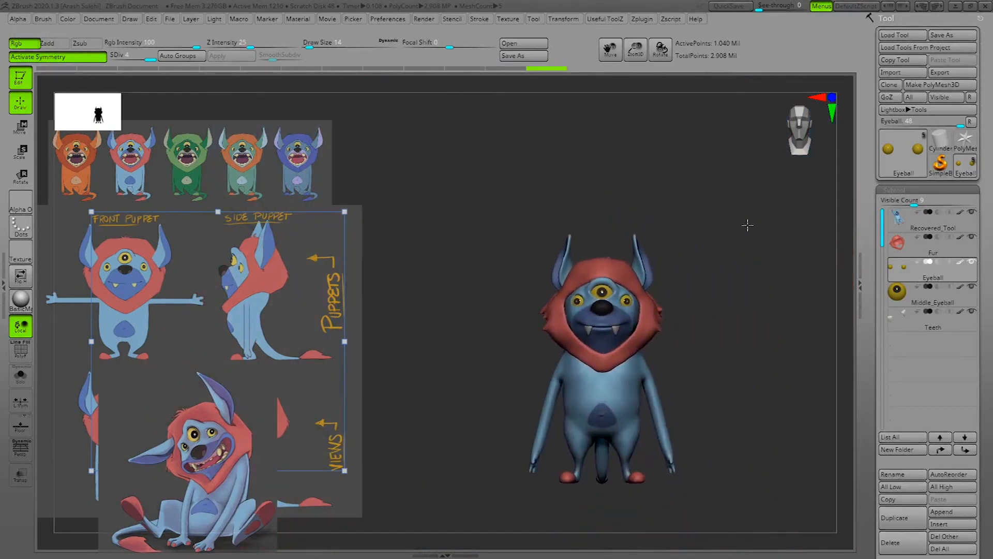
drag(786, 273, 770, 323)
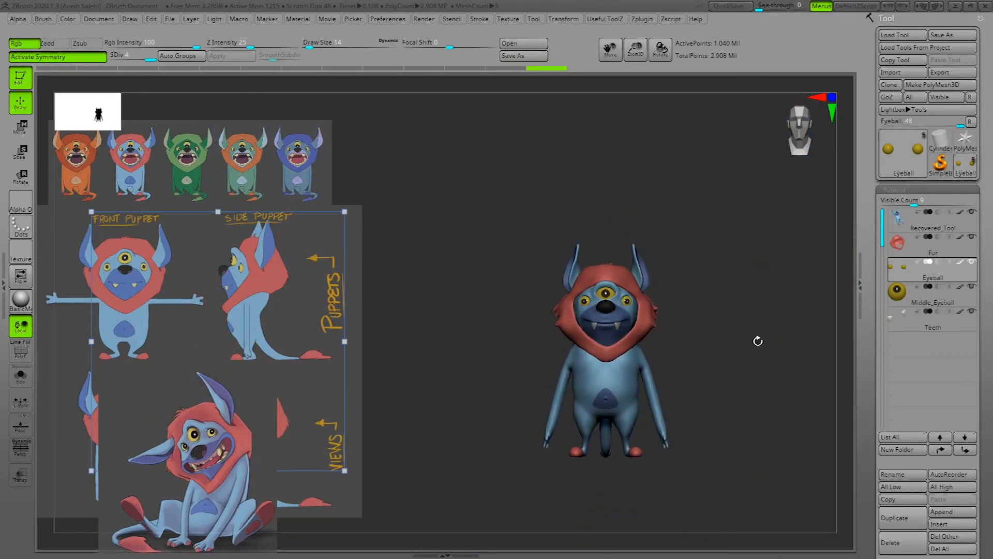
drag(785, 373, 618, 328)
alt+drag(696, 394, 730, 419)
alt+click(559, 292)
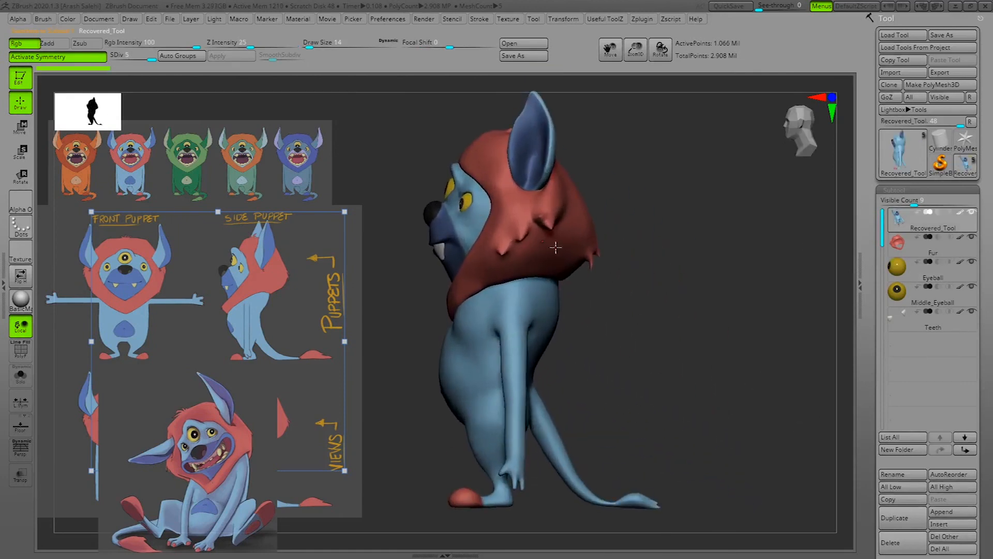
mouse_move(687, 361)
alt+mouse_down()
mouse_move(732, 394)
mouse_move(657, 282)
mouse_move(680, 373)
alt+mouse_up()
key(space)
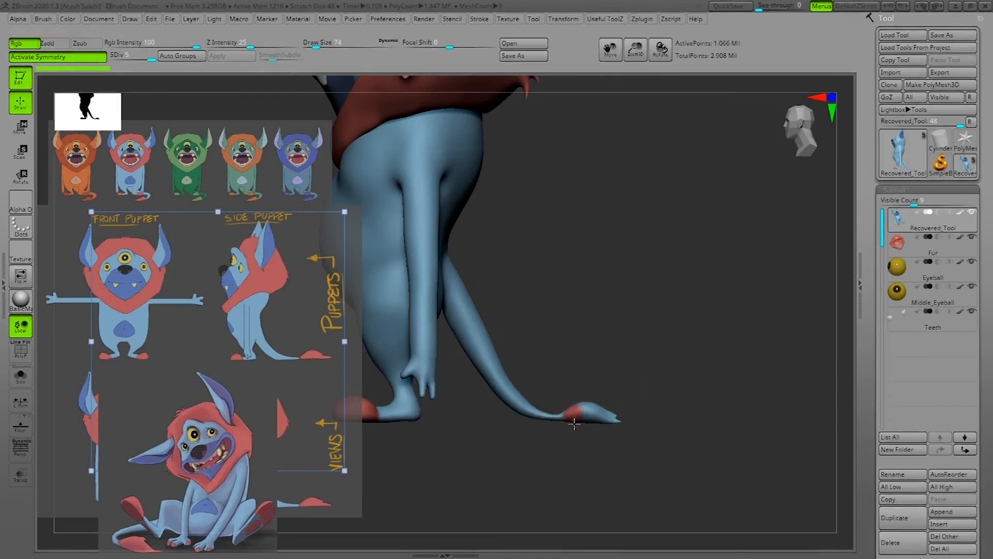
drag(643, 410, 574, 408)
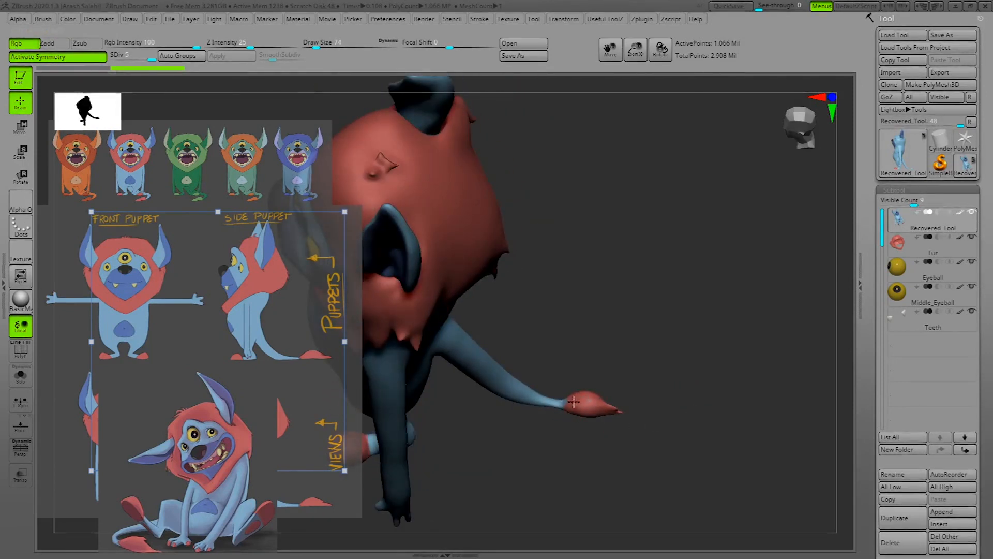
drag(593, 412, 571, 257)
Make the Eyeball subtool active, rotate the side eyeballs slightly about the Y axis with the gizmo, and return to Draw mode.
alt+click(575, 266)
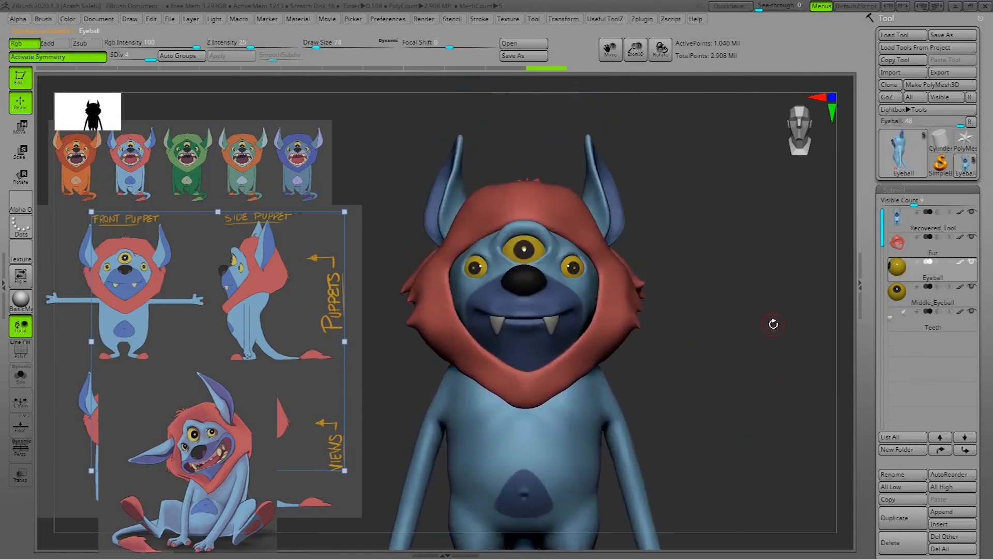
drag(771, 319, 759, 337)
key(e)
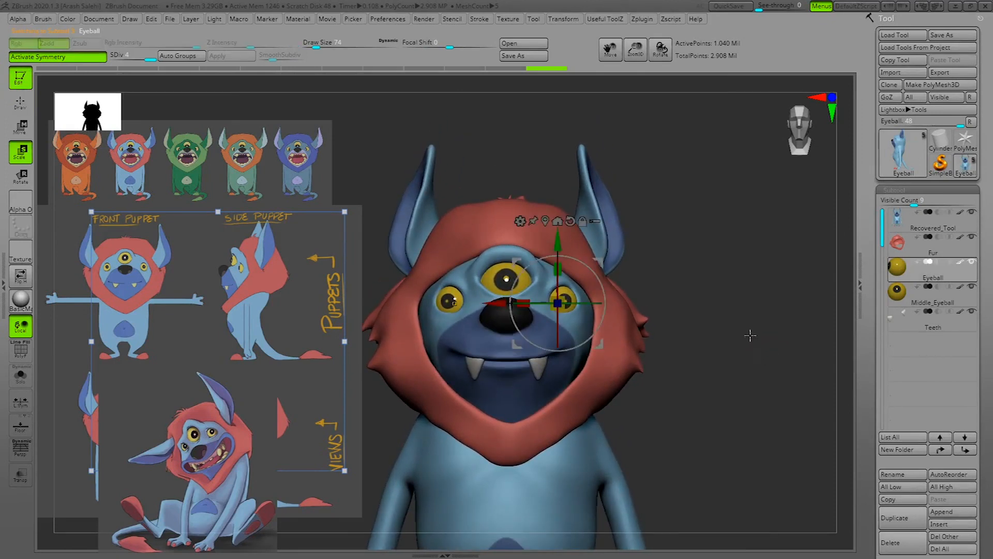
drag(723, 289, 737, 290)
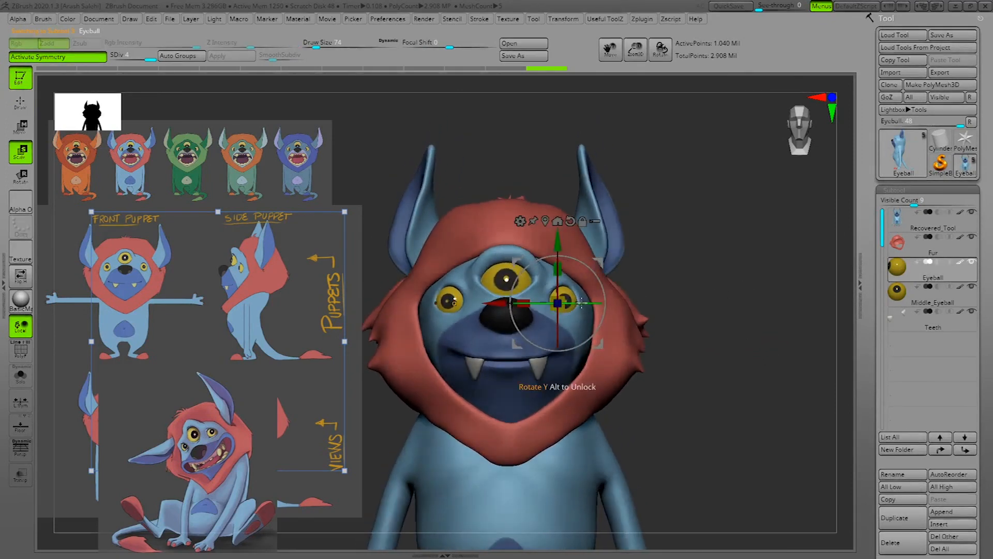
drag(586, 302, 587, 307)
key(q)
Hide the reference art from the canvas and save the project.
drag(780, 346, 721, 295)
mouse_move(759, 384)
mouse_down()
mouse_move(796, 452)
mouse_move(755, 421)
mouse_move(771, 421)
mouse_move(768, 428)
mouse_move(716, 388)
mouse_move(578, 367)
mouse_up()
key(shift+z)
click(532, 57)
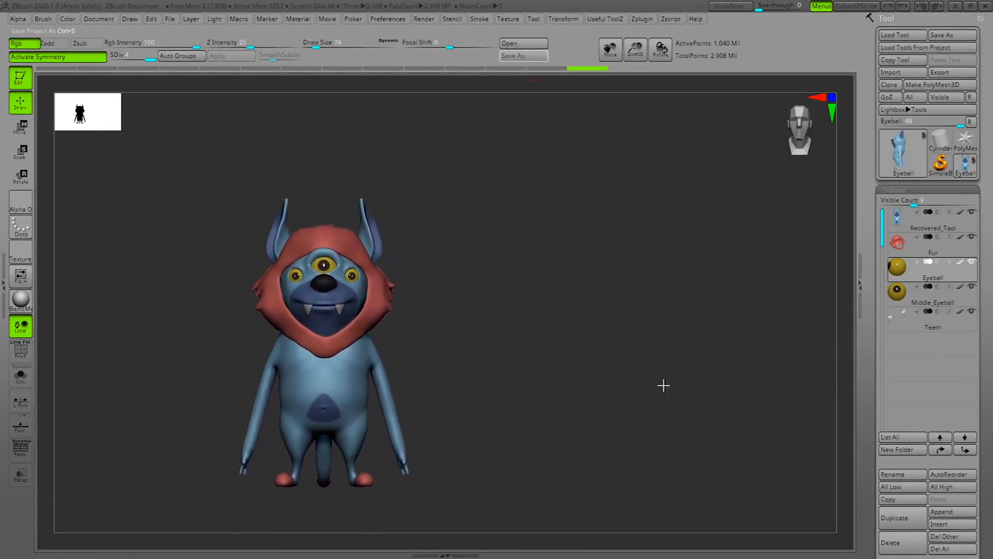
key(ctrl+s)
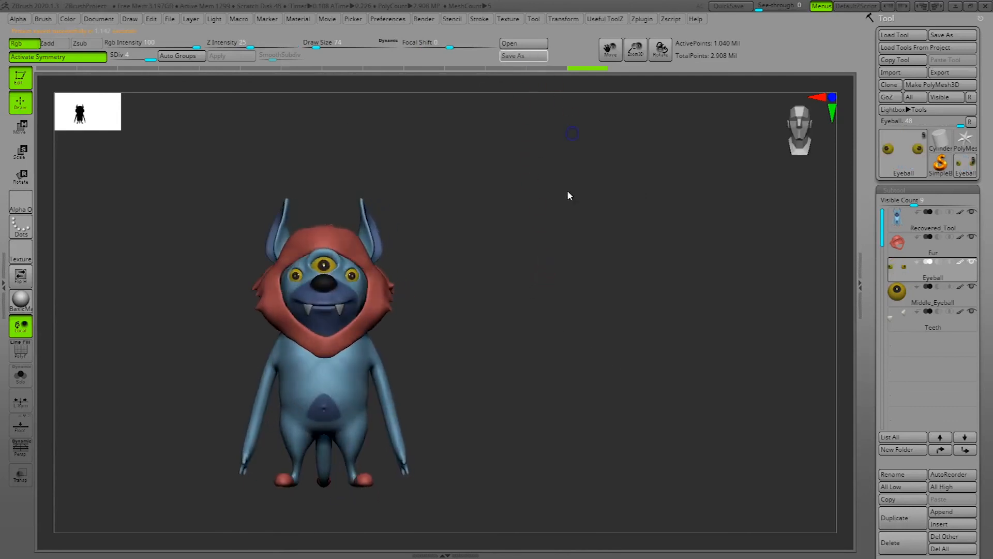
Centre the creature in front view with Recovered_Tool active and record a turntable movie of the document at Large size.
alt+drag(612, 318, 763, 359)
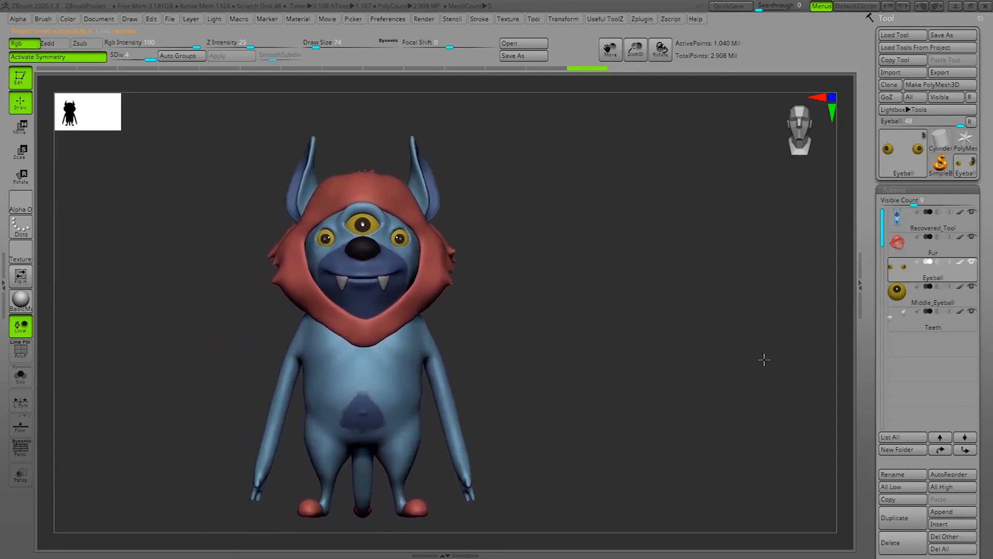
alt+drag(694, 370, 792, 355)
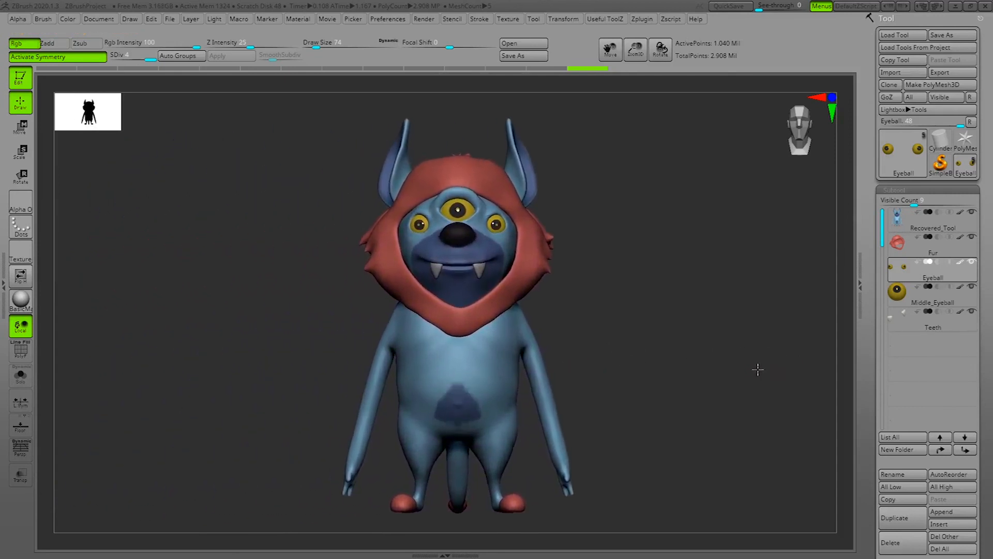
drag(757, 380, 757, 379)
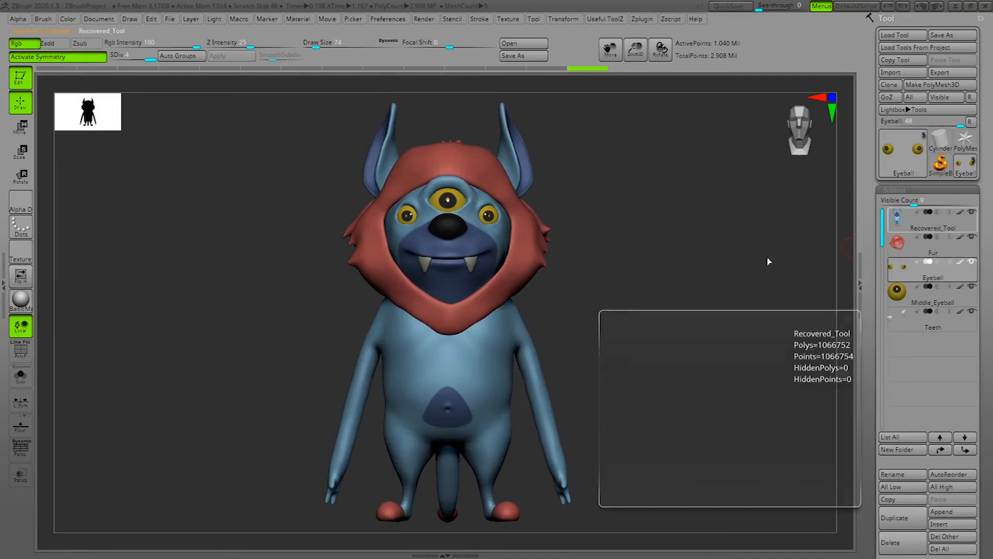
alt+click(445, 362)
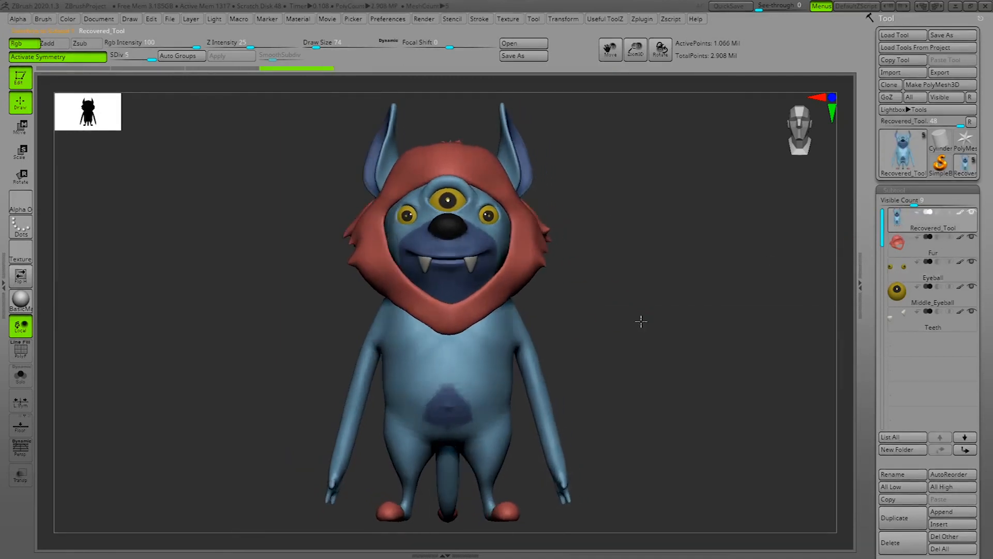
click(327, 19)
click(364, 134)
click(343, 147)
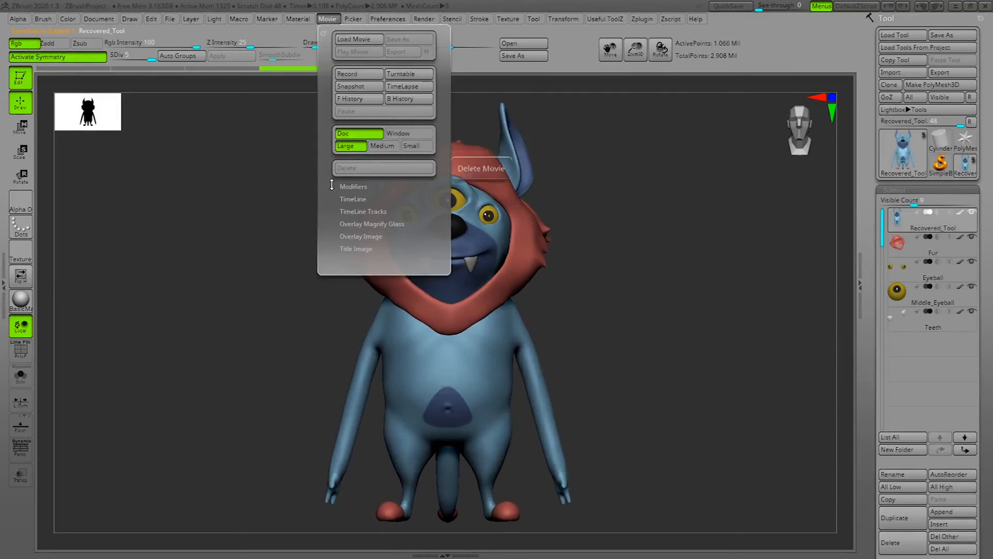
click(424, 76)
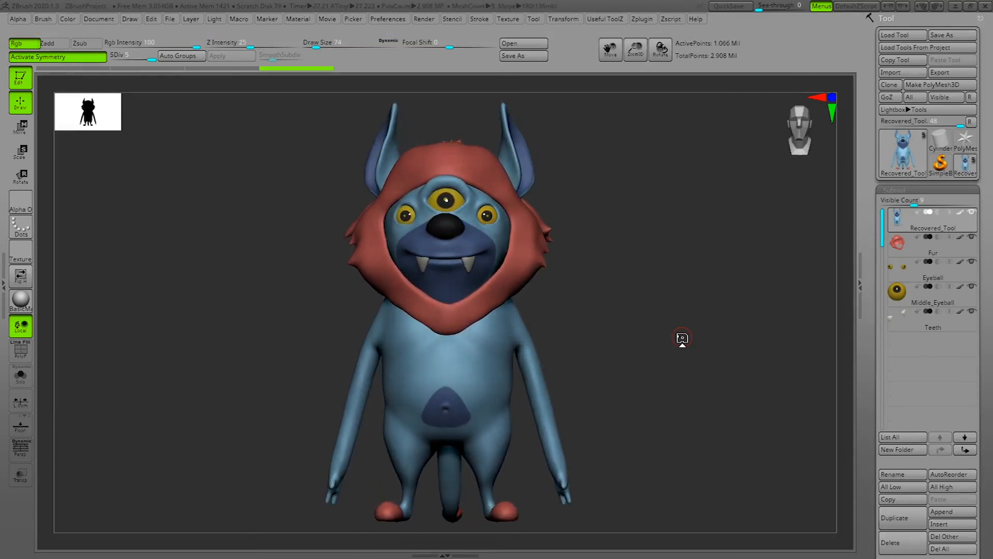
Snap the creature back to a straight front view and play the recorded turntable movie.
shift+drag(677, 327, 670, 325)
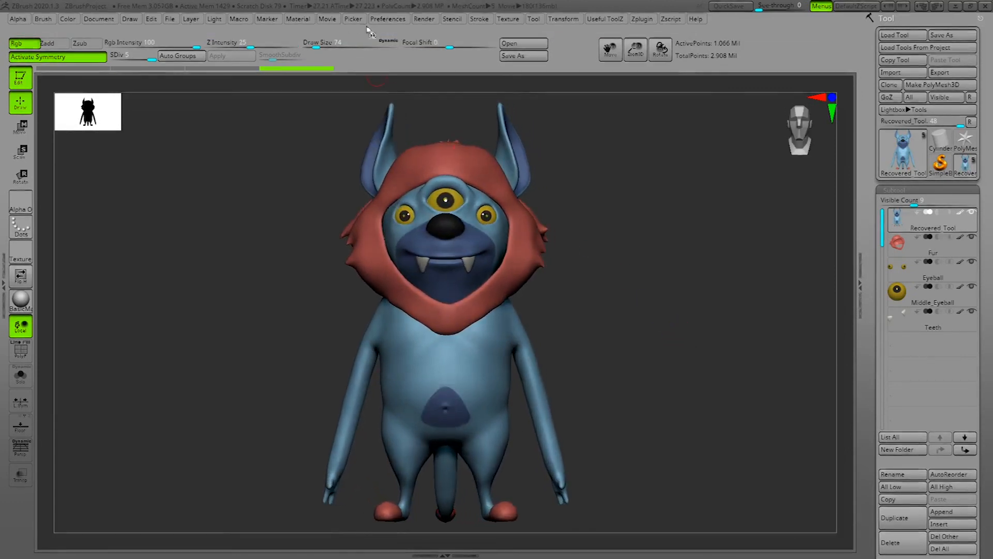
click(327, 18)
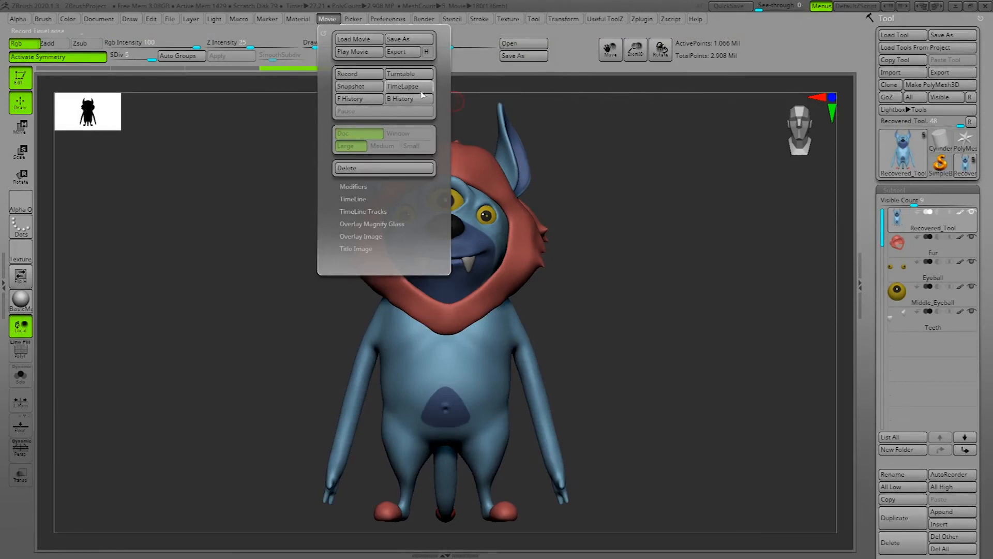
click(369, 53)
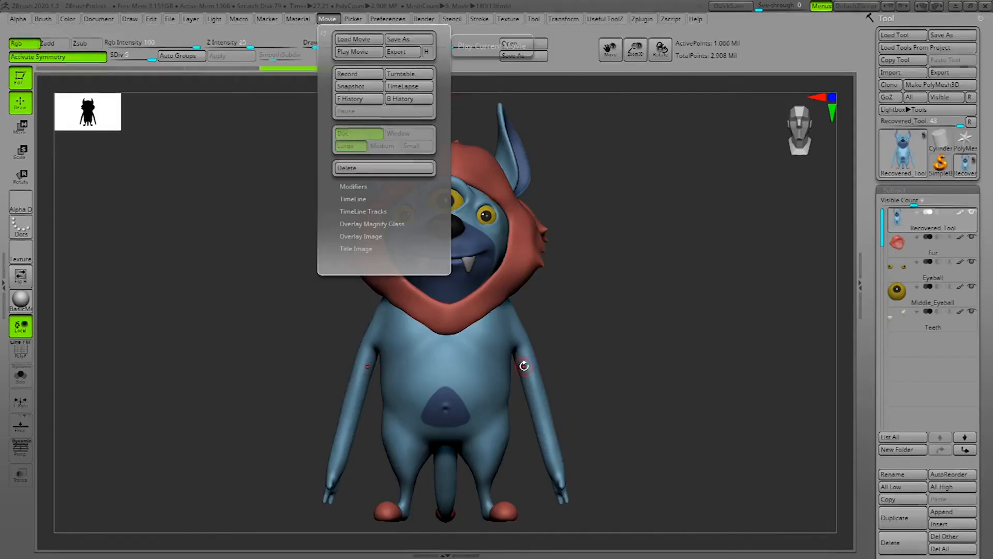
Line up front, three-quarter, side and back views of the creature across the canvas, leaving a snapshot of each before the last.
mouse_move(737, 321)
alt+mouse_down()
mouse_move(721, 333)
mouse_move(495, 339)
mouse_move(532, 344)
mouse_move(507, 341)
mouse_move(529, 381)
mouse_move(539, 369)
mouse_move(668, 368)
mouse_move(787, 378)
mouse_move(794, 399)
mouse_move(797, 391)
mouse_move(787, 395)
alt+mouse_up()
key(shift+s)
key(shift+s)
key(shift+s)
alt+drag(723, 396, 833, 409)
alt+drag(613, 502, 626, 510)
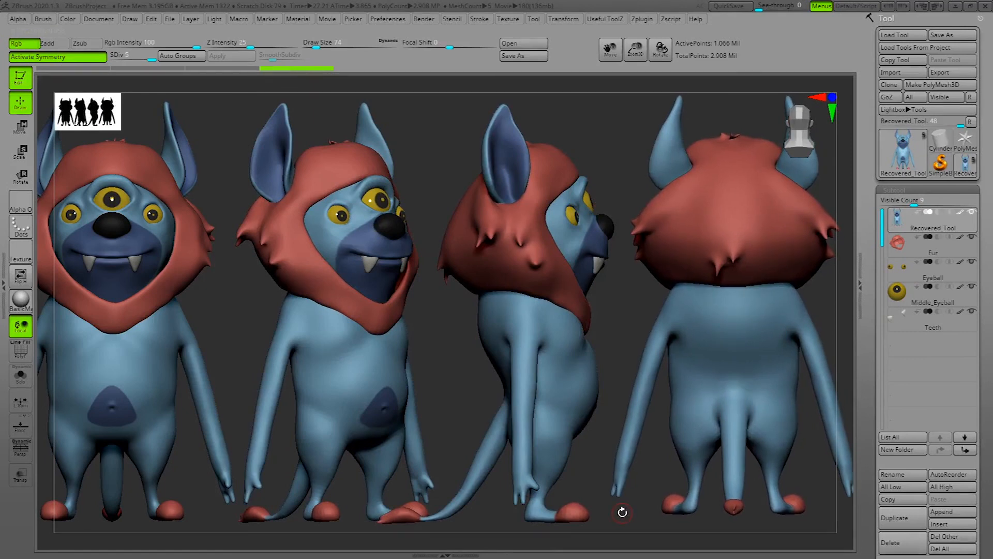